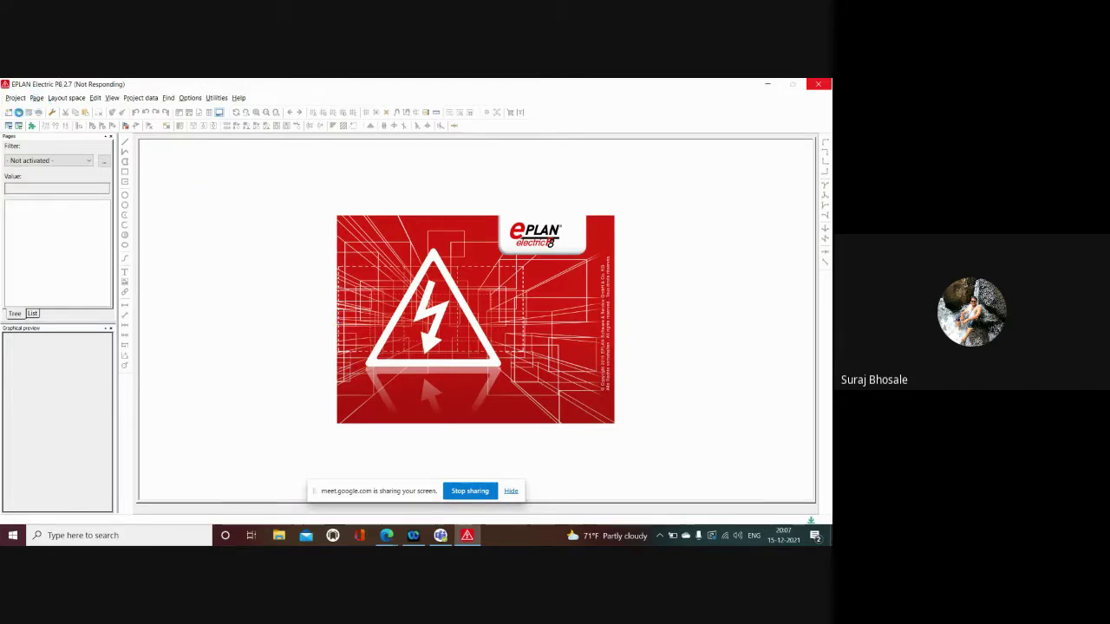
Cancel the project file browser and reopen recent project P-00020289-HDT ENGINE CYLINDER HEAD.elk.
left_click(18, 113)
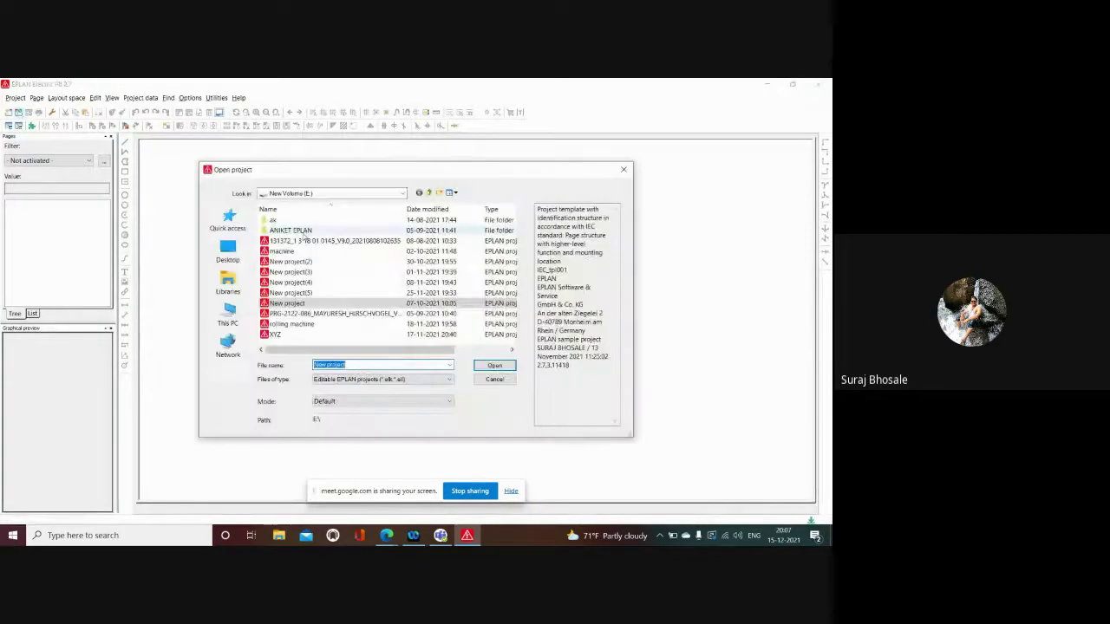
left_click(427, 193)
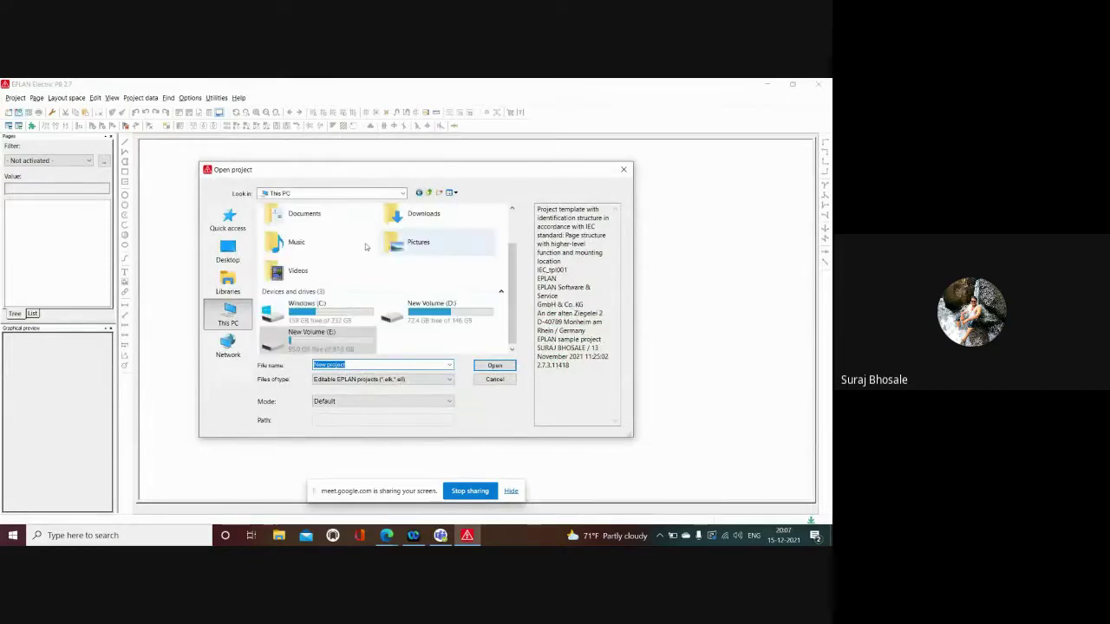
left_click(623, 169)
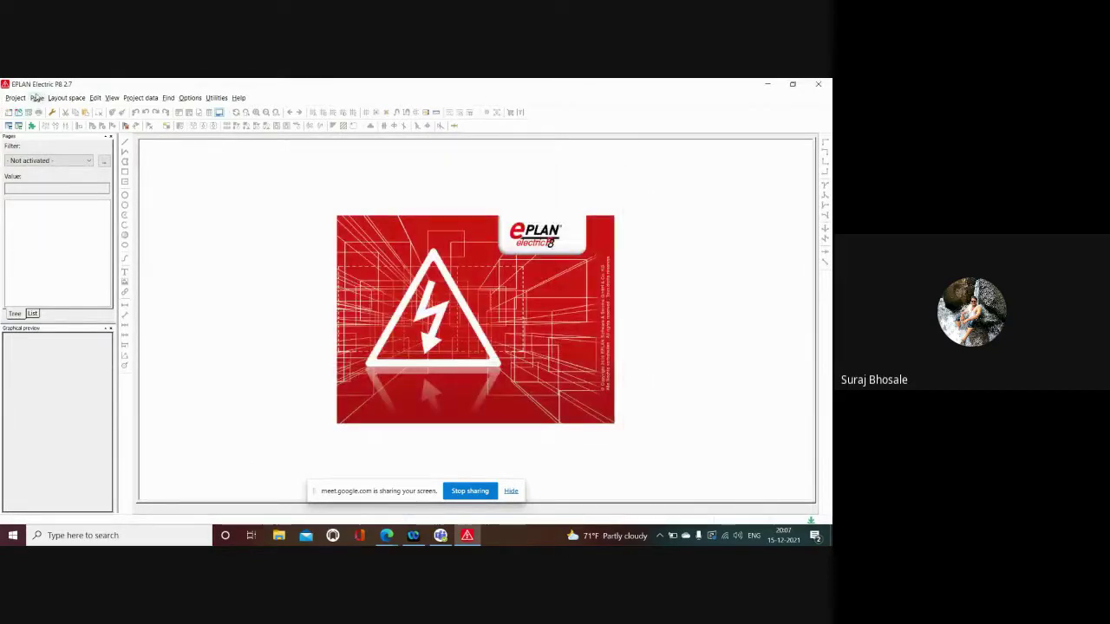
left_click(15, 97)
left_click(121, 348)
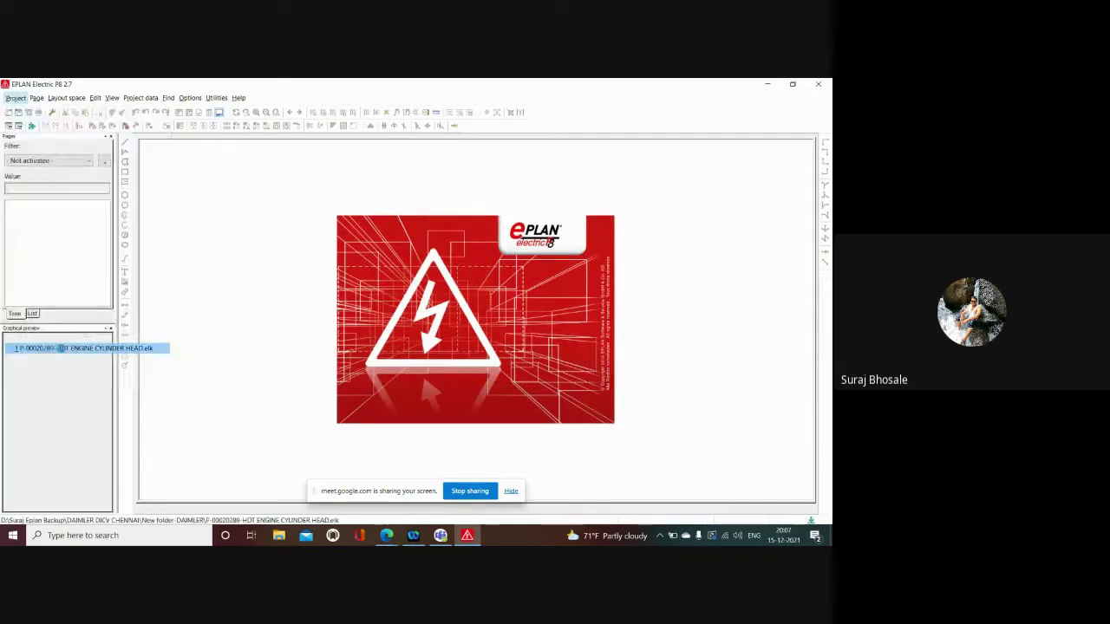
Postpone the consistency check and zoom around power diagram page =ACP+EWD/7's supply circuits.
left_click(560, 357)
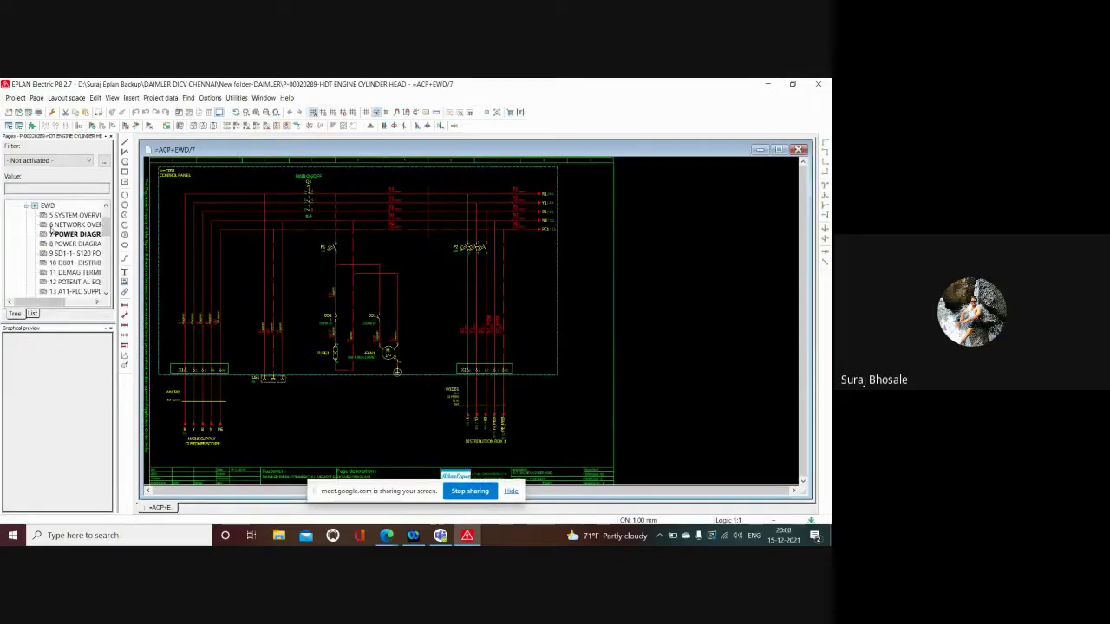
scroll(51, 230, "up", 2)
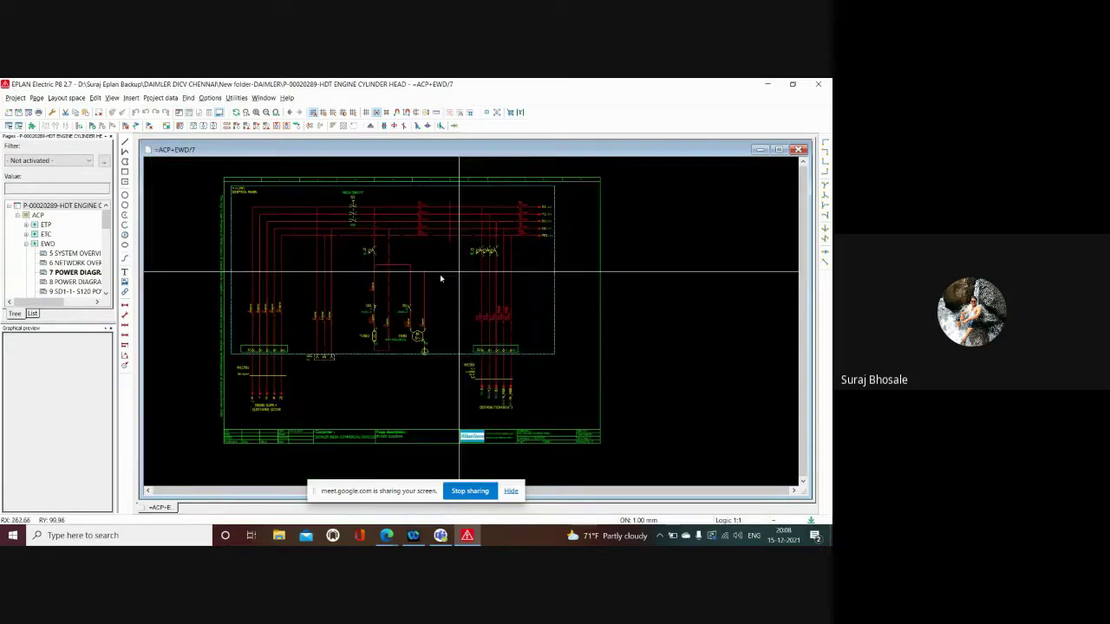
scroll(440, 274, "down", 1)
scroll(249, 295, "up", 2)
scroll(246, 281, "up", 1)
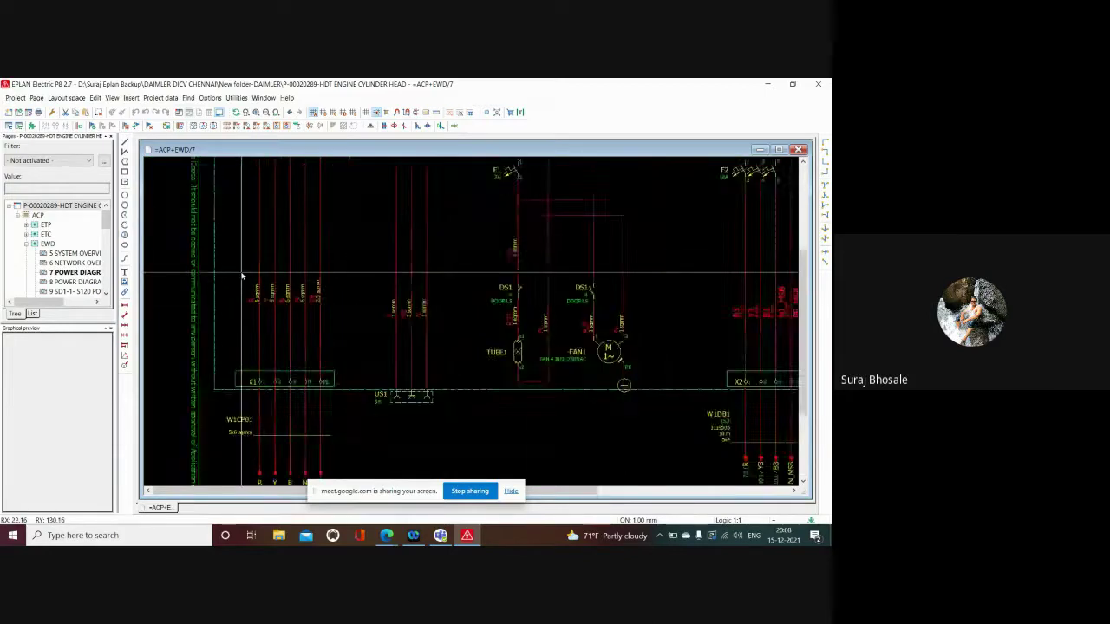
scroll(243, 279, "up", 1)
scroll(211, 327, "down", 1)
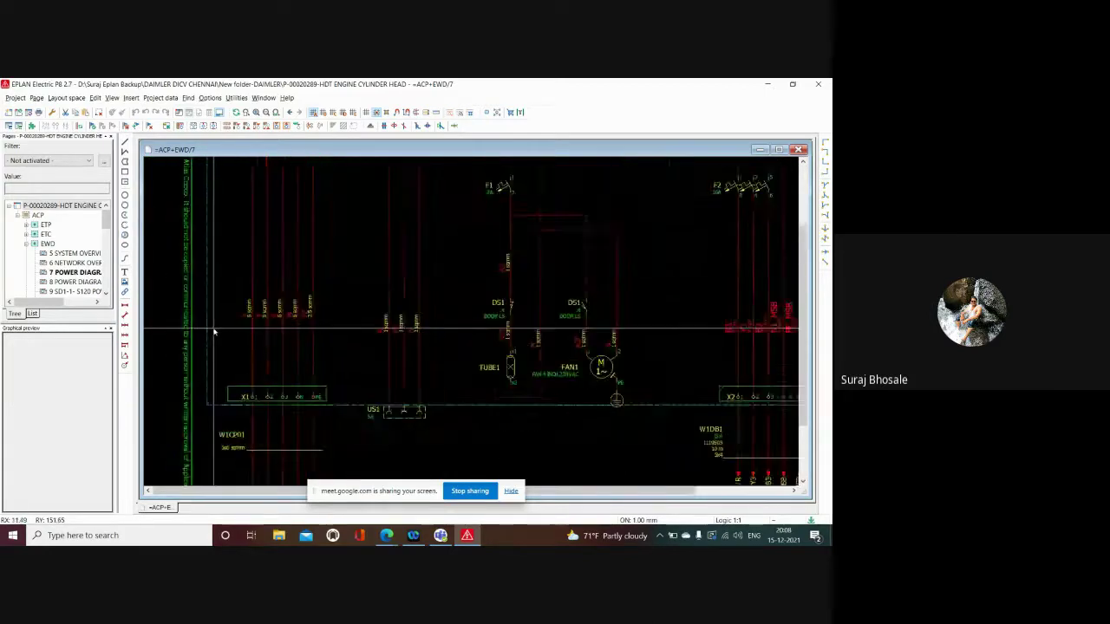
scroll(218, 335, "down", 1)
scroll(301, 232, "down", 1)
scroll(300, 223, "up", 1)
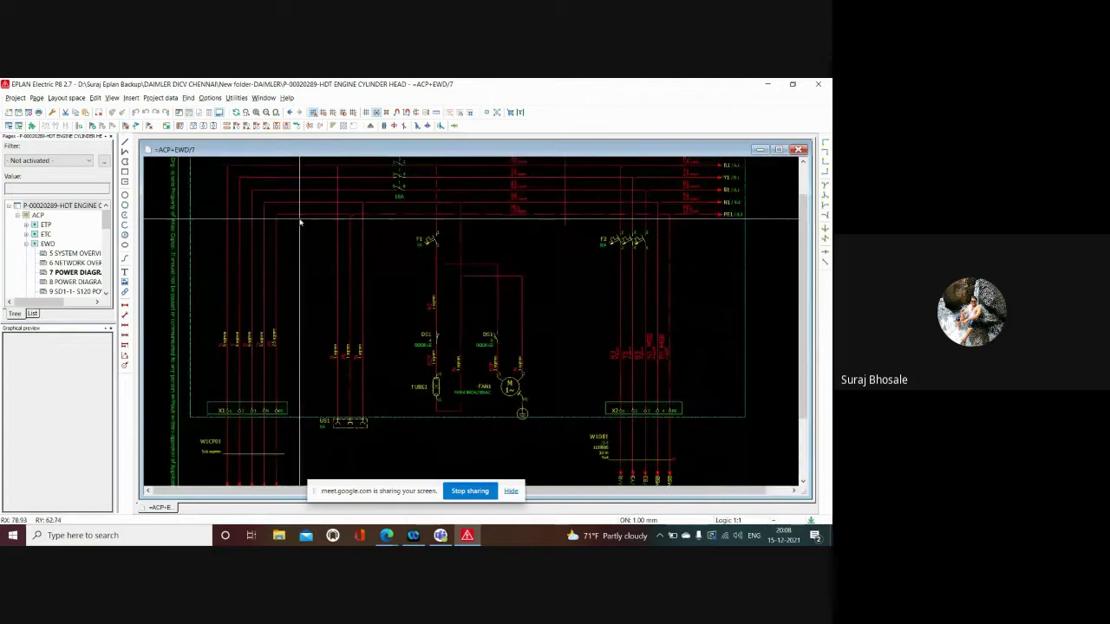
scroll(228, 251, "down", 1)
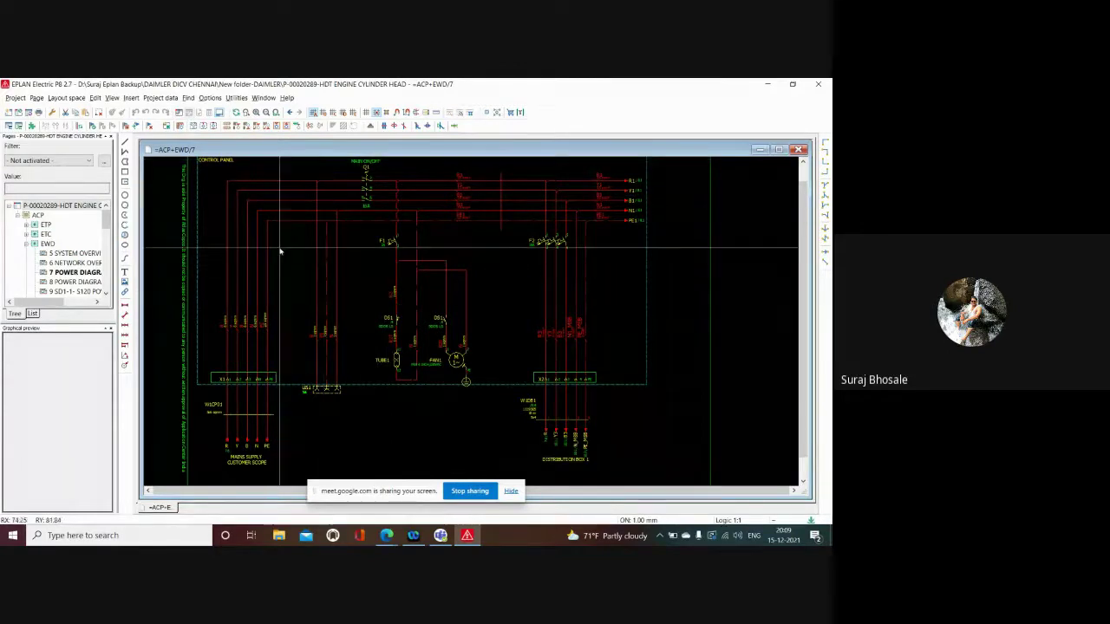
scroll(248, 234, "down", 1)
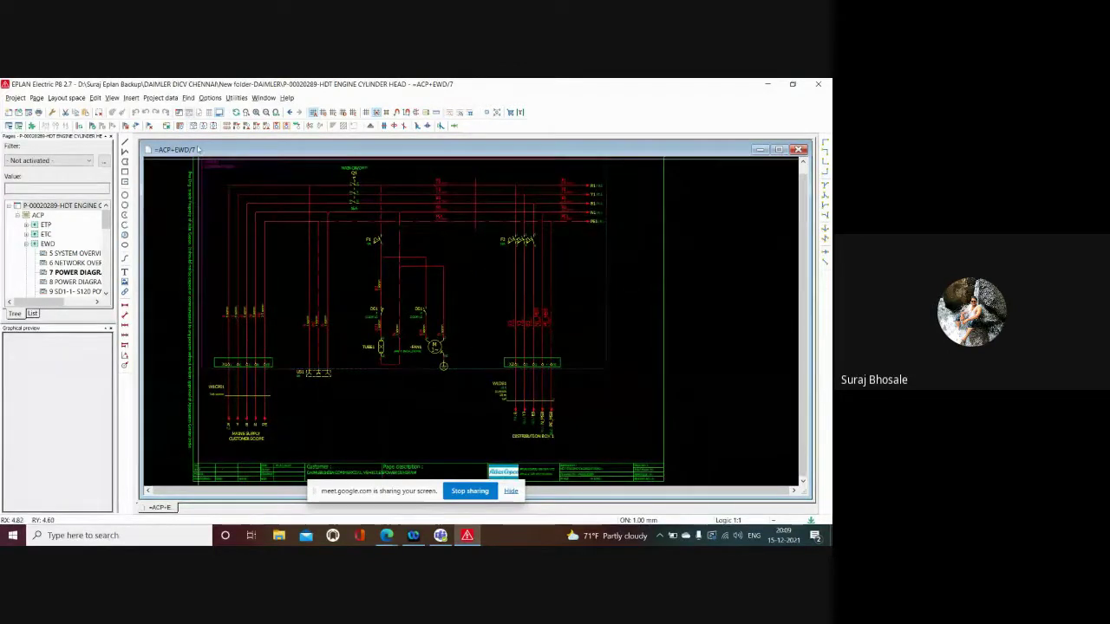
left_click(277, 114)
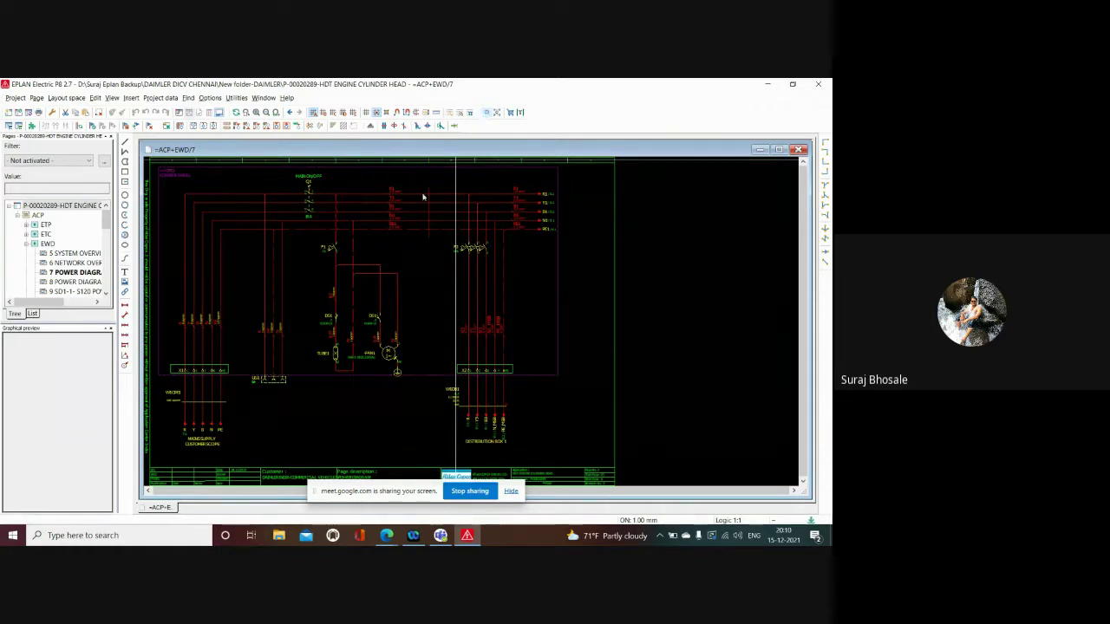
Open the symbol library and expand IEC_symbol > Electrical engineering to show Terminals and plugs.
left_click(487, 115)
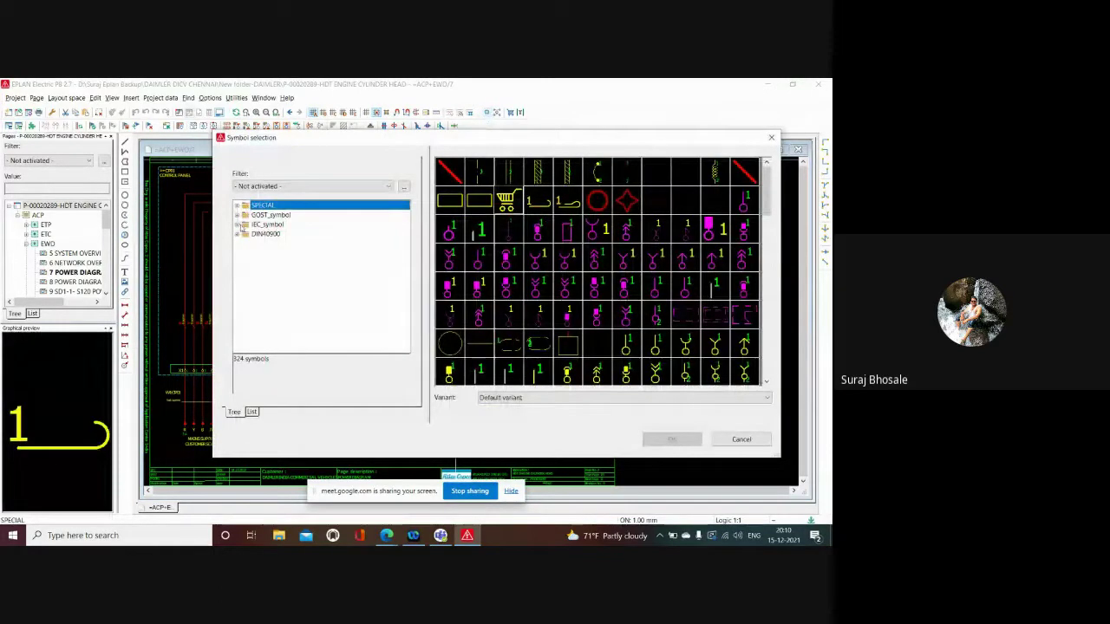
left_click(237, 226)
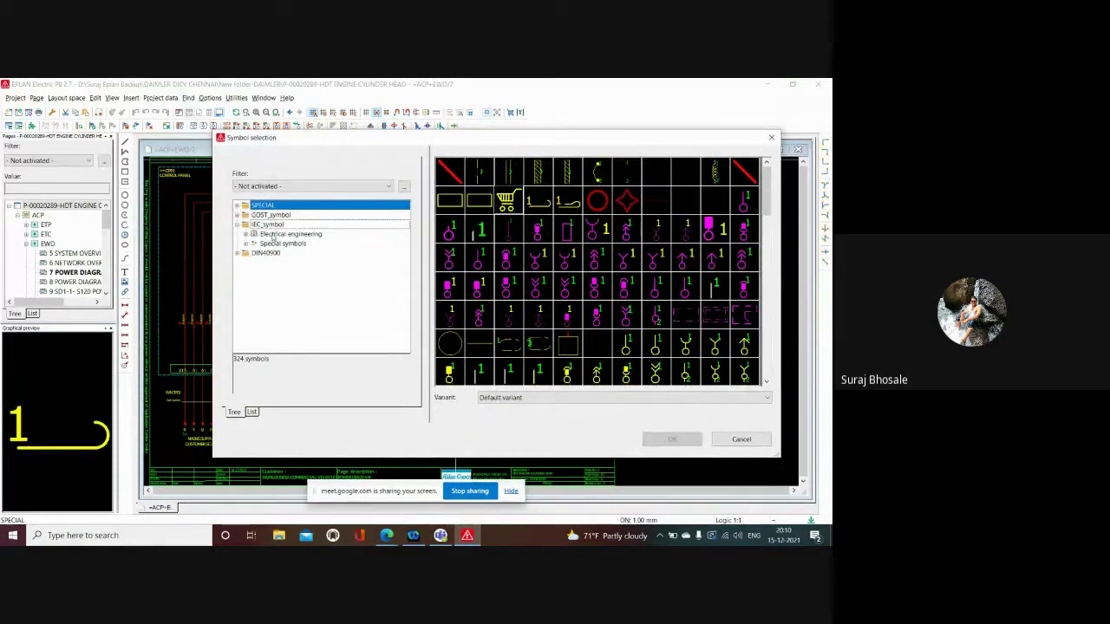
left_click(266, 226)
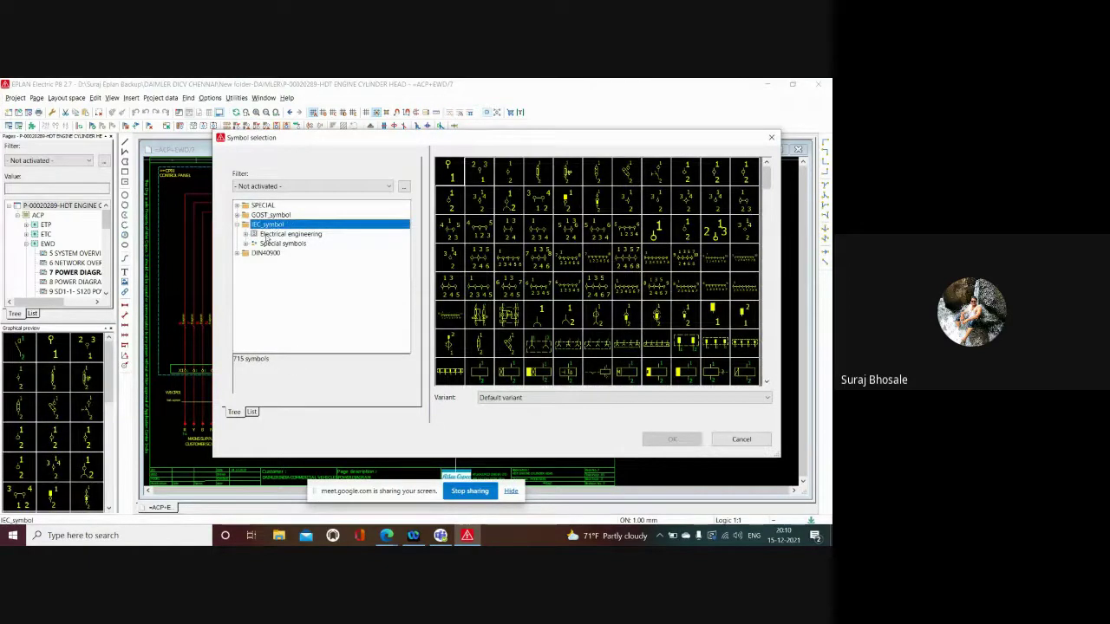
left_click(271, 235)
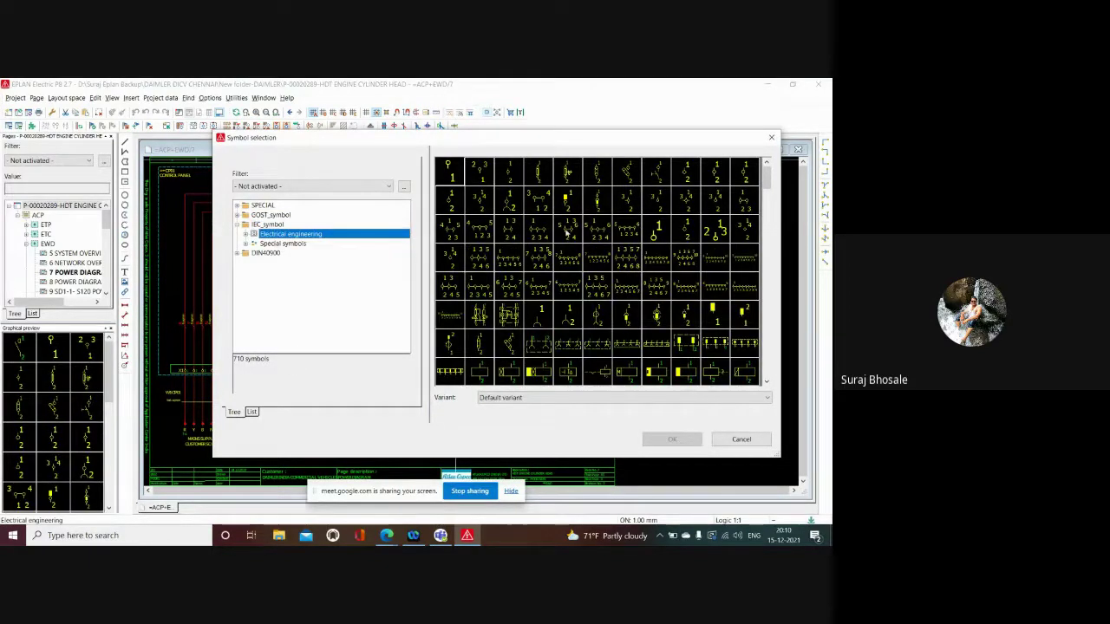
left_click(249, 235)
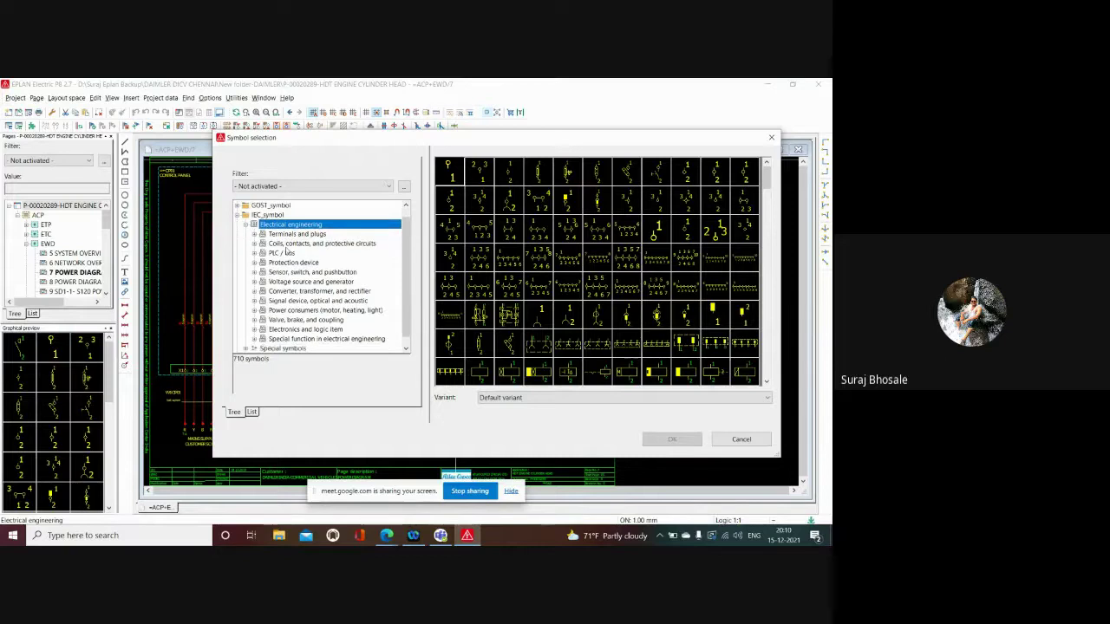
scroll(303, 236, "down", 1)
left_click(288, 237)
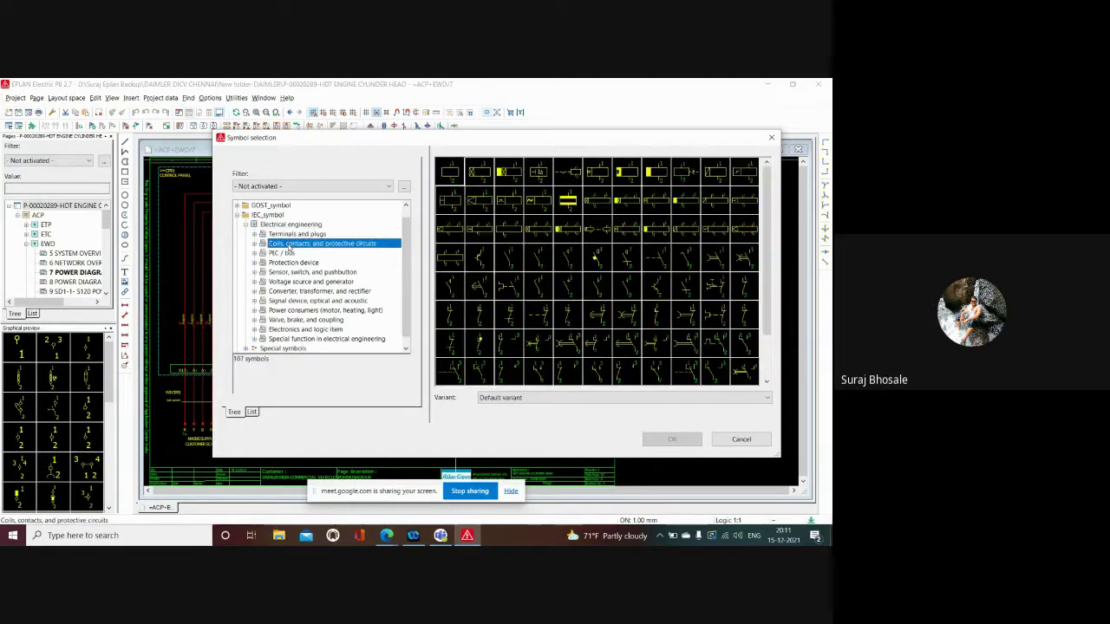
Browse the coil/contact and Protection device symbols, then return to Terminals and plugs.
left_click(289, 246)
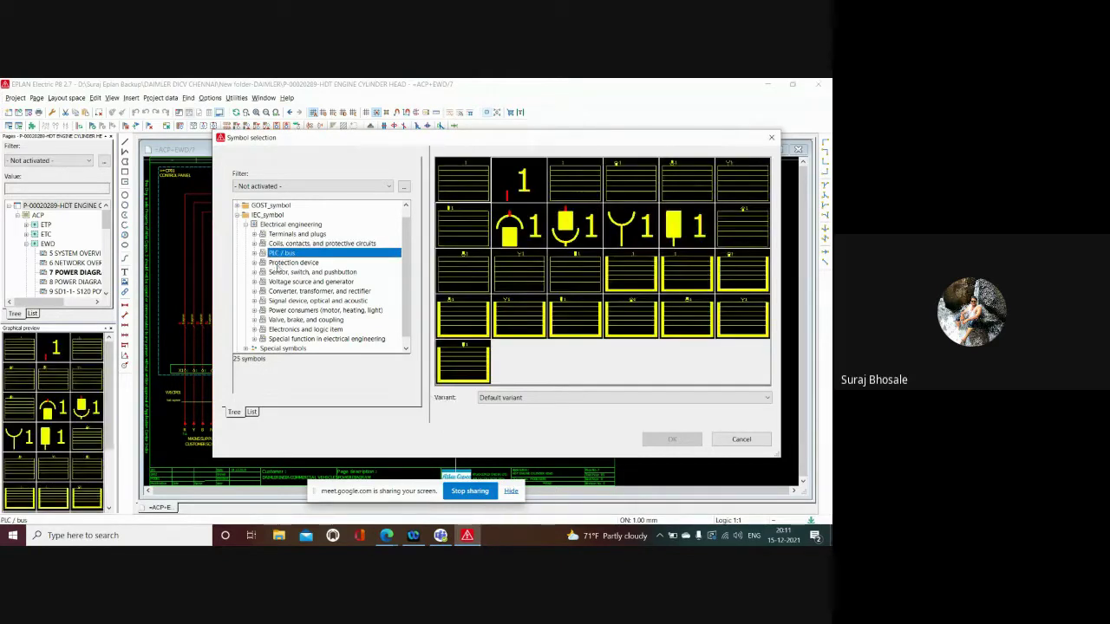
left_click(279, 263)
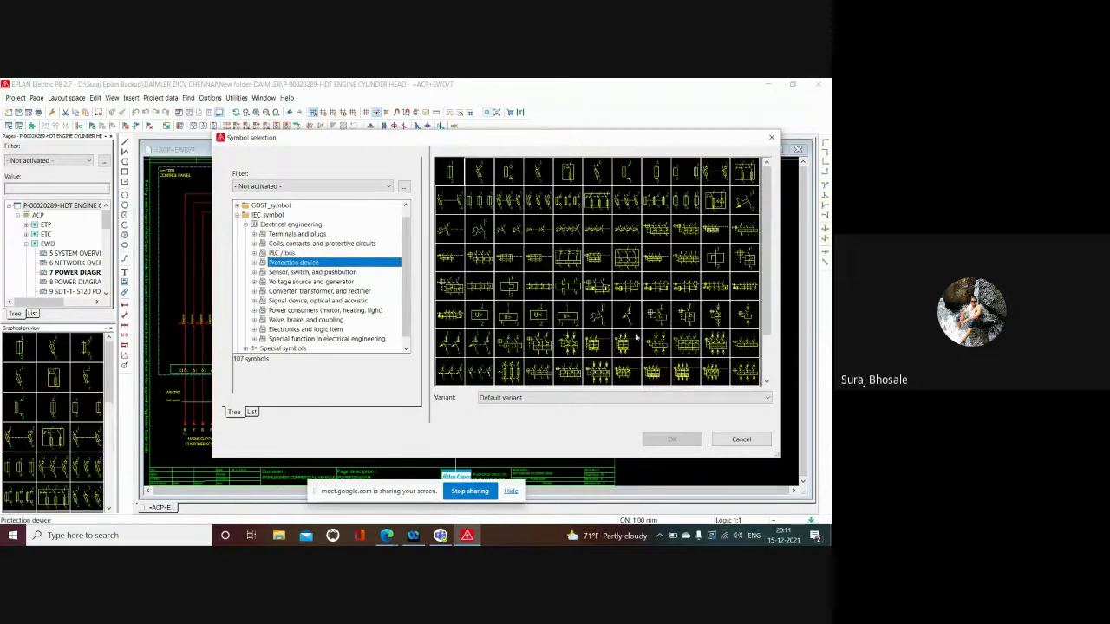
scroll(502, 289, "down", 2)
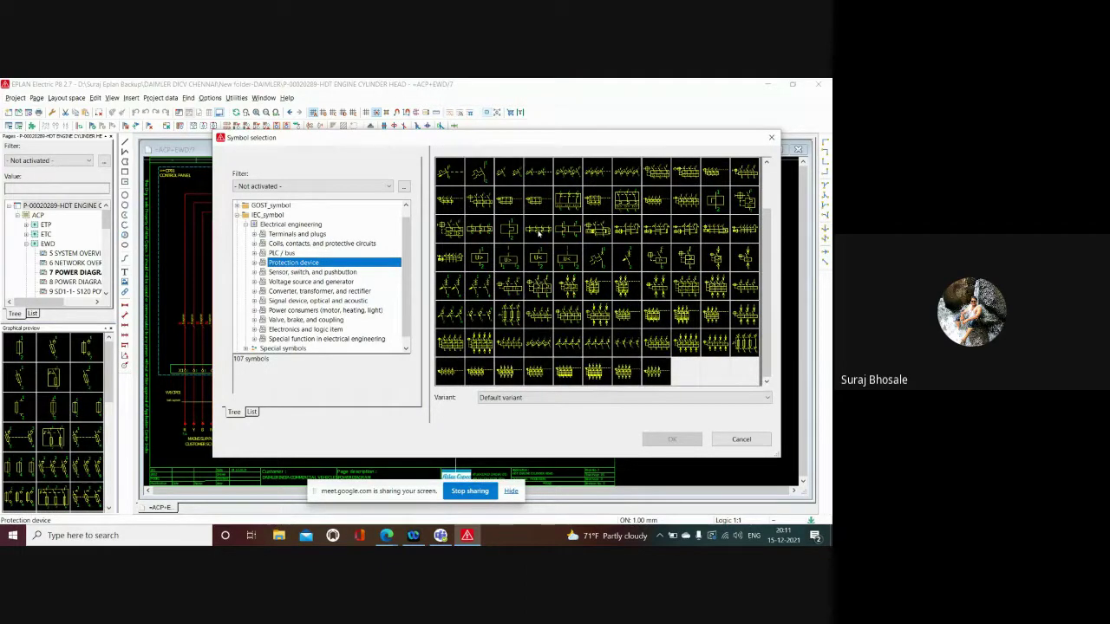
left_click(539, 232)
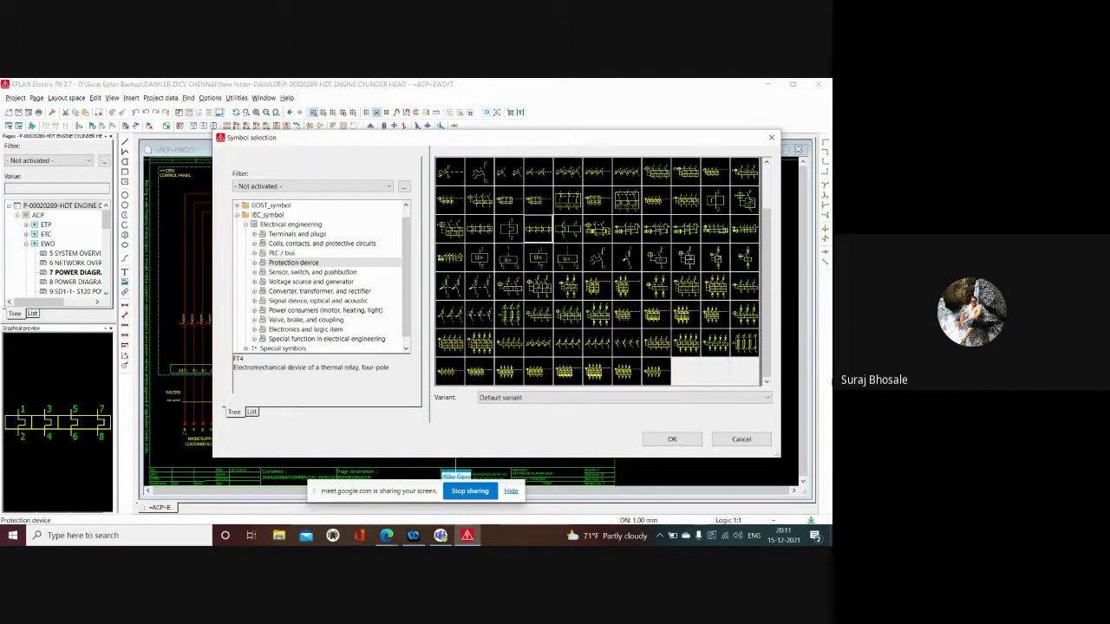
left_click(297, 244)
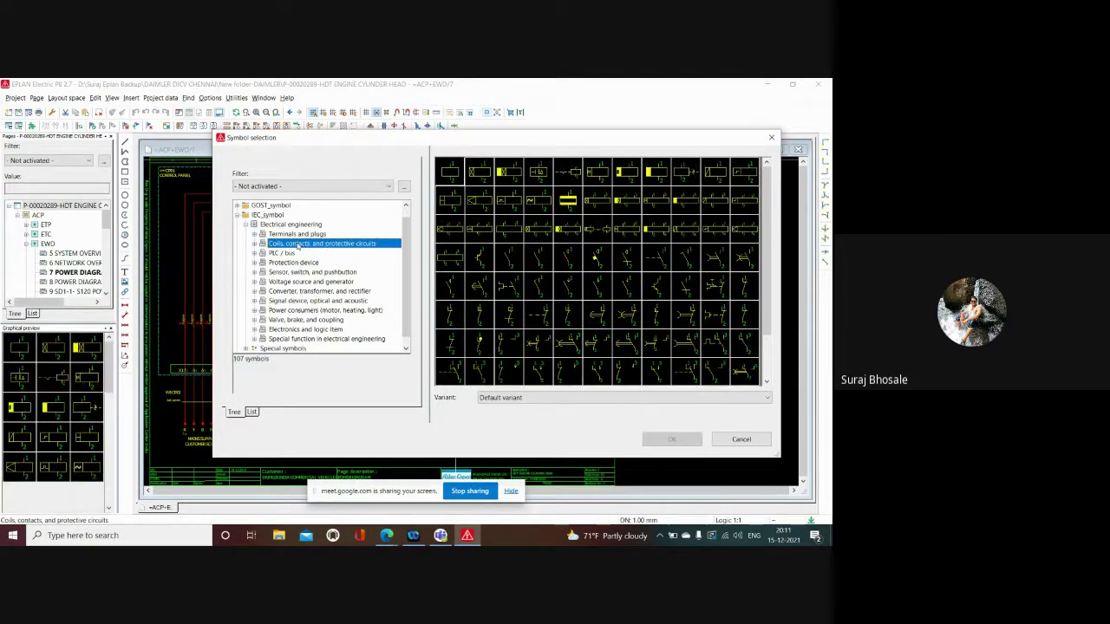
left_click(296, 234)
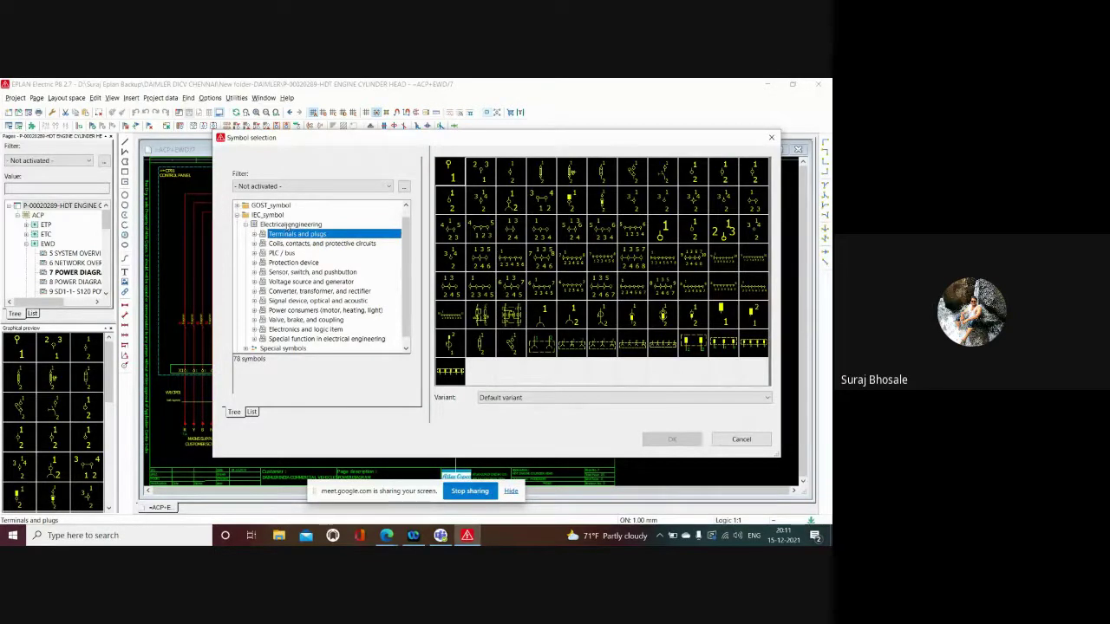
Step through the IEC symbol categories to the Signal device, optical and acoustic symbols.
scroll(282, 321, "down", 1)
left_click(304, 310)
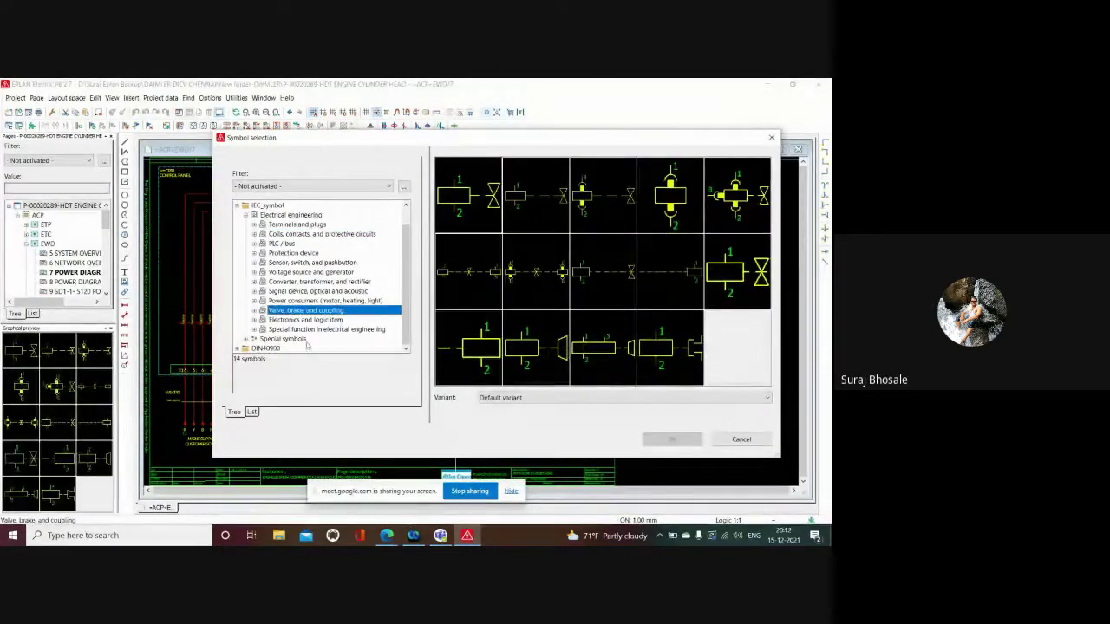
left_click(319, 299)
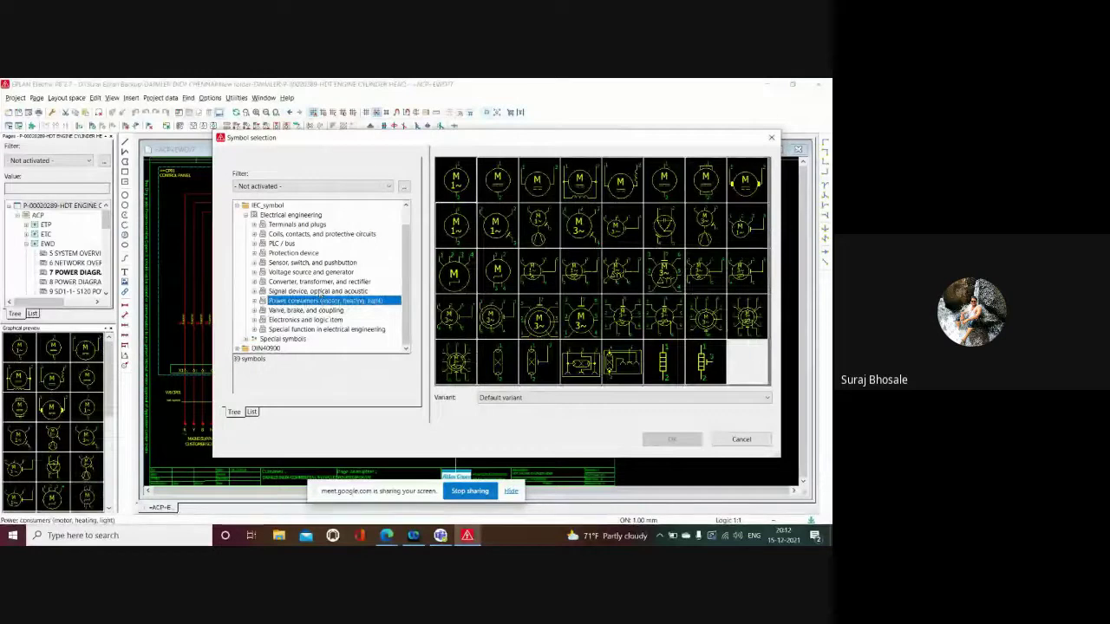
left_click(319, 291)
left_click(321, 281)
left_click(326, 273)
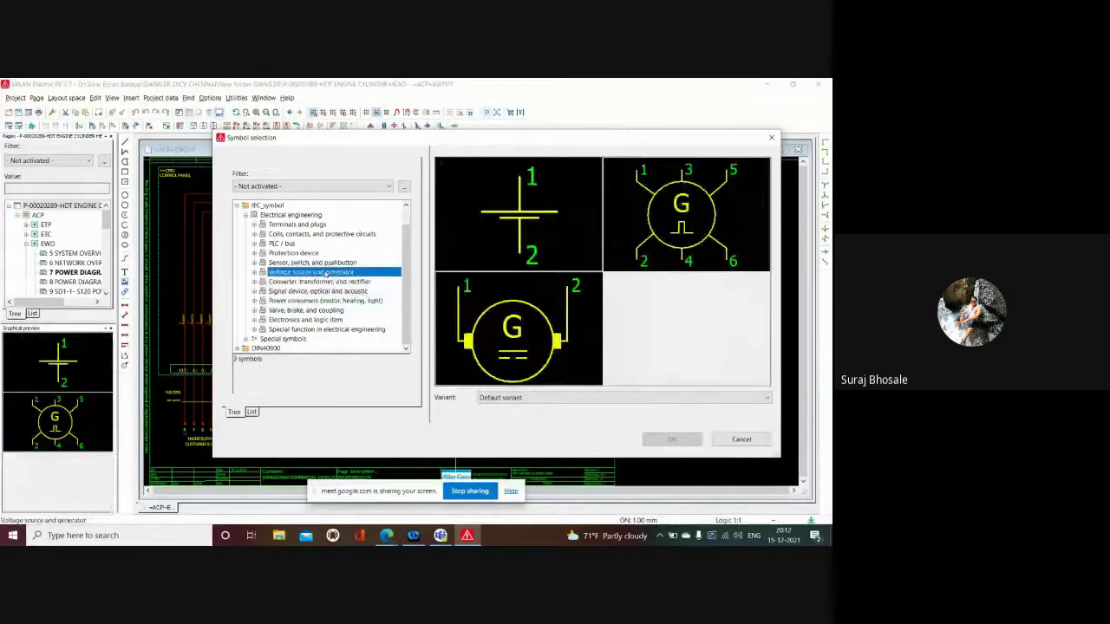
left_click(312, 262)
left_click(295, 252)
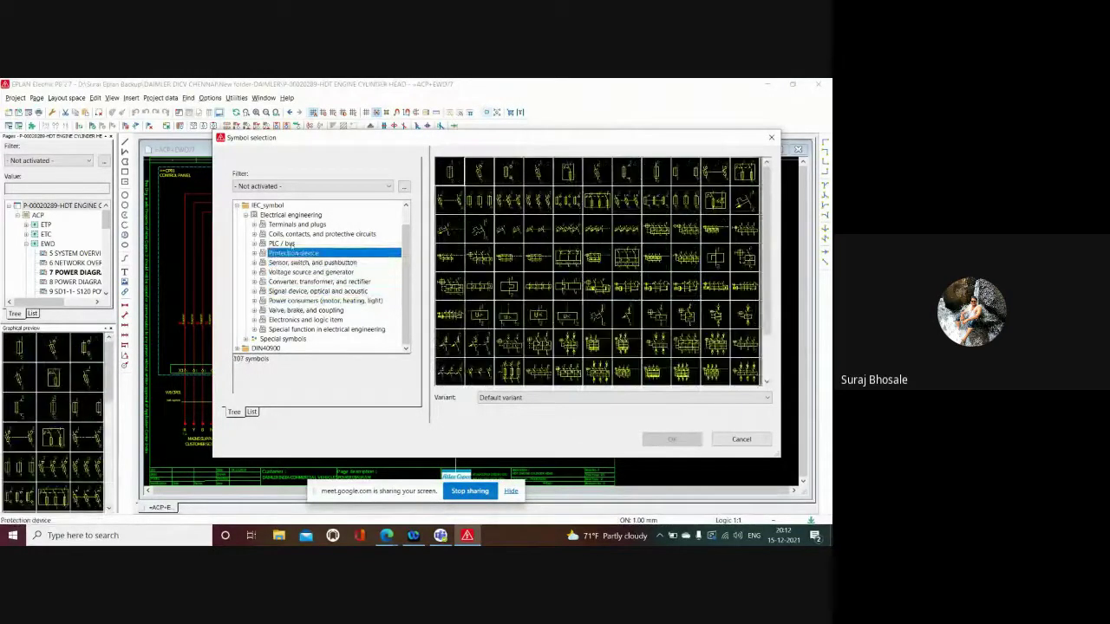
left_click(290, 244)
left_click(308, 235)
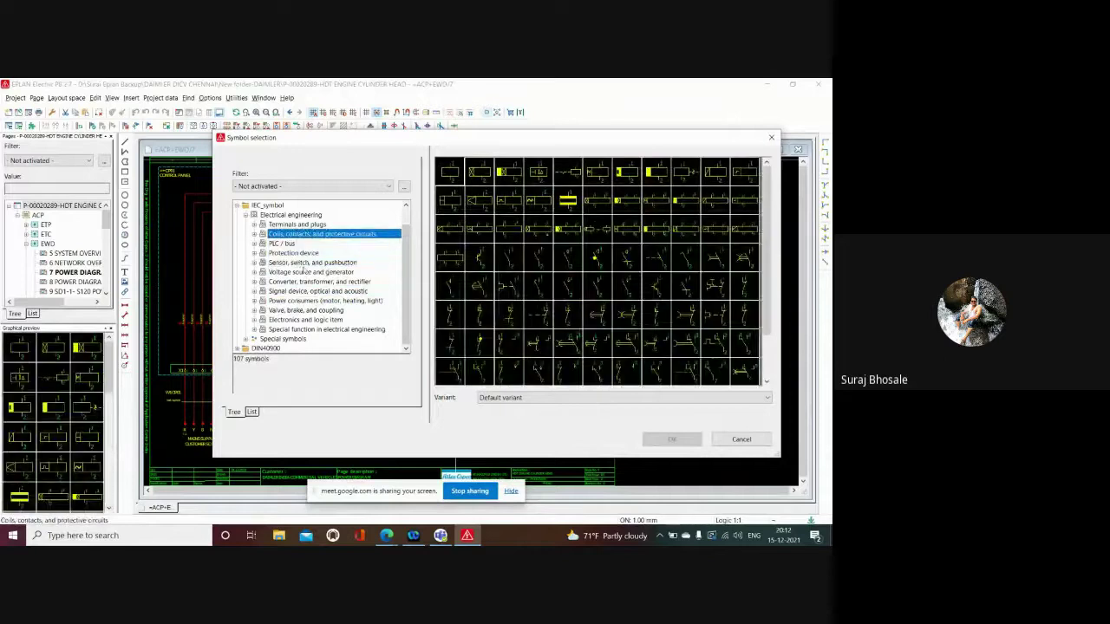
left_click(303, 271)
left_click(308, 283)
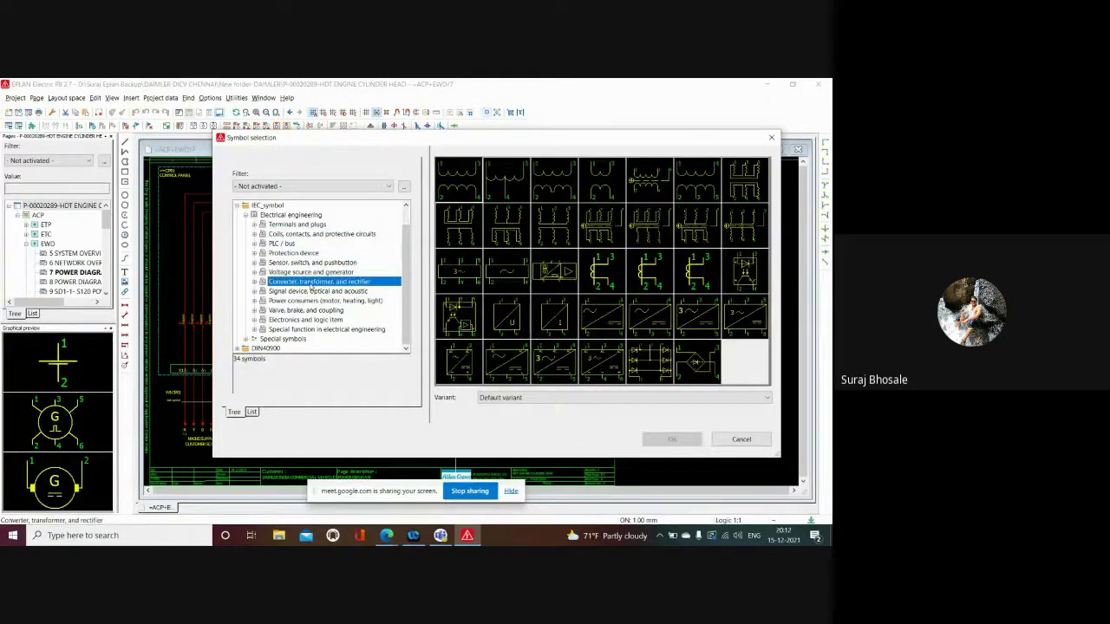
left_click(310, 293)
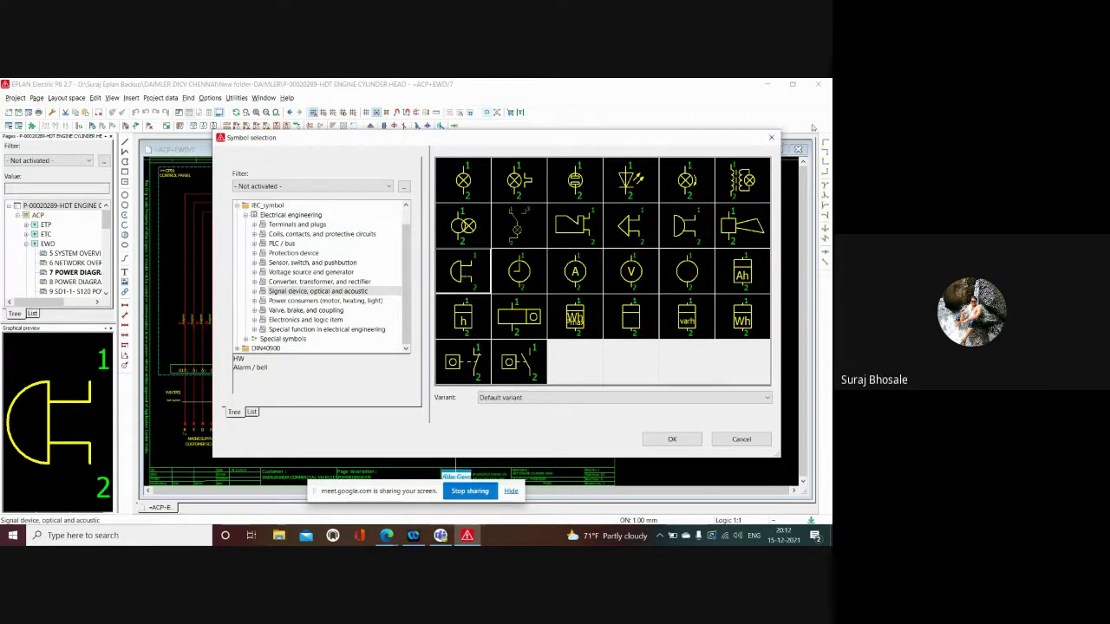
Place the acoustic signal symbol below the TUBE1 lamp, bringing up its properties as +EWD-H1.
double_click(464, 271)
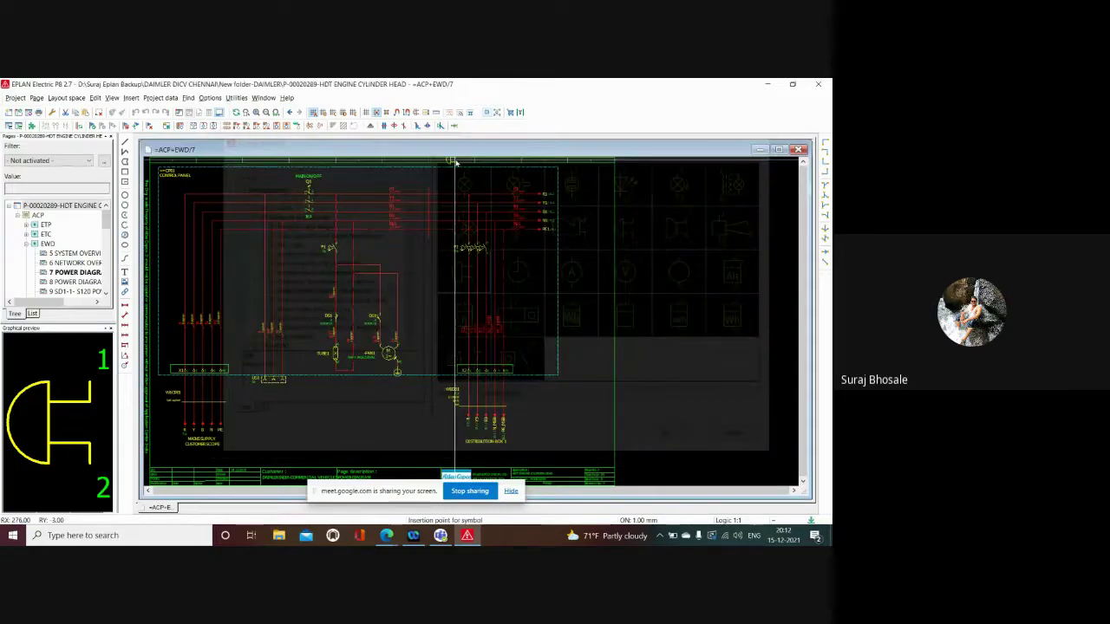
scroll(413, 300, "up", 2)
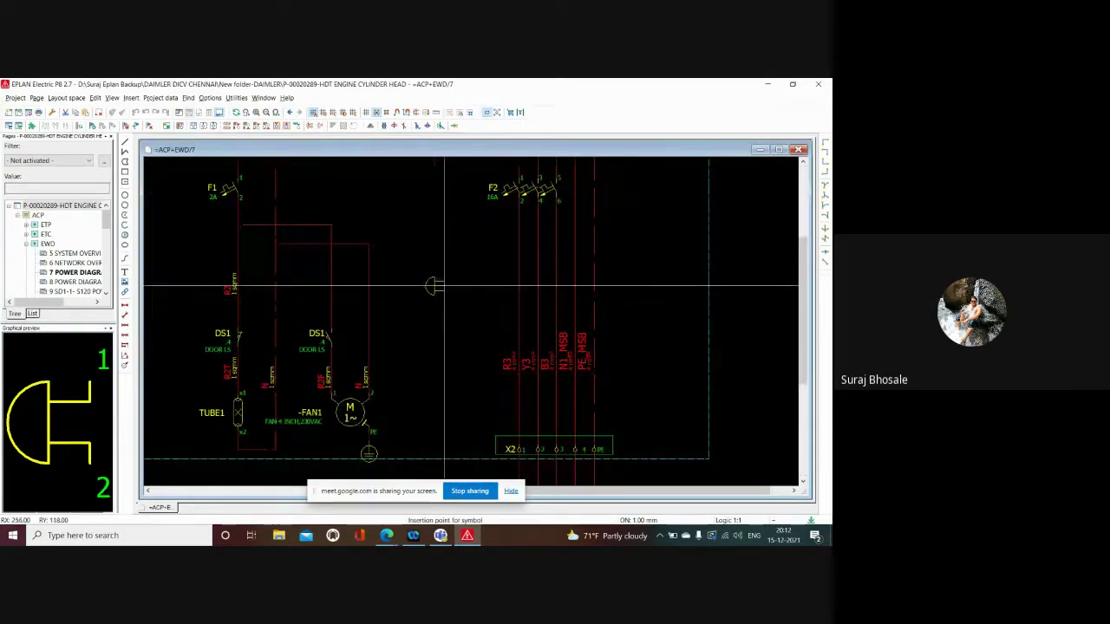
scroll(535, 295, "down", 2)
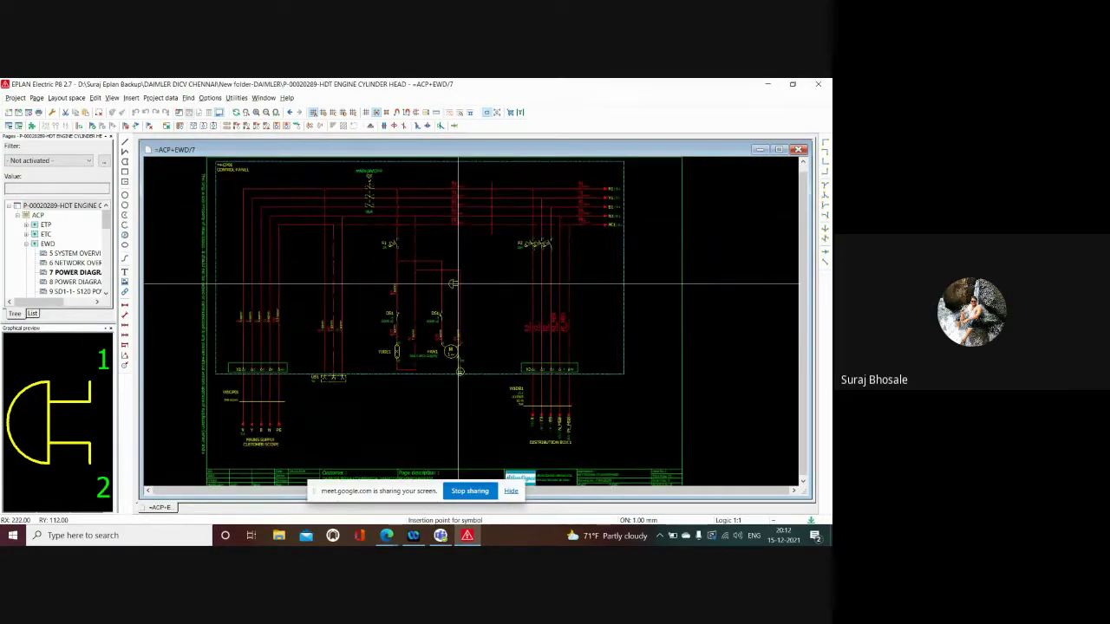
scroll(358, 426, "up", 2)
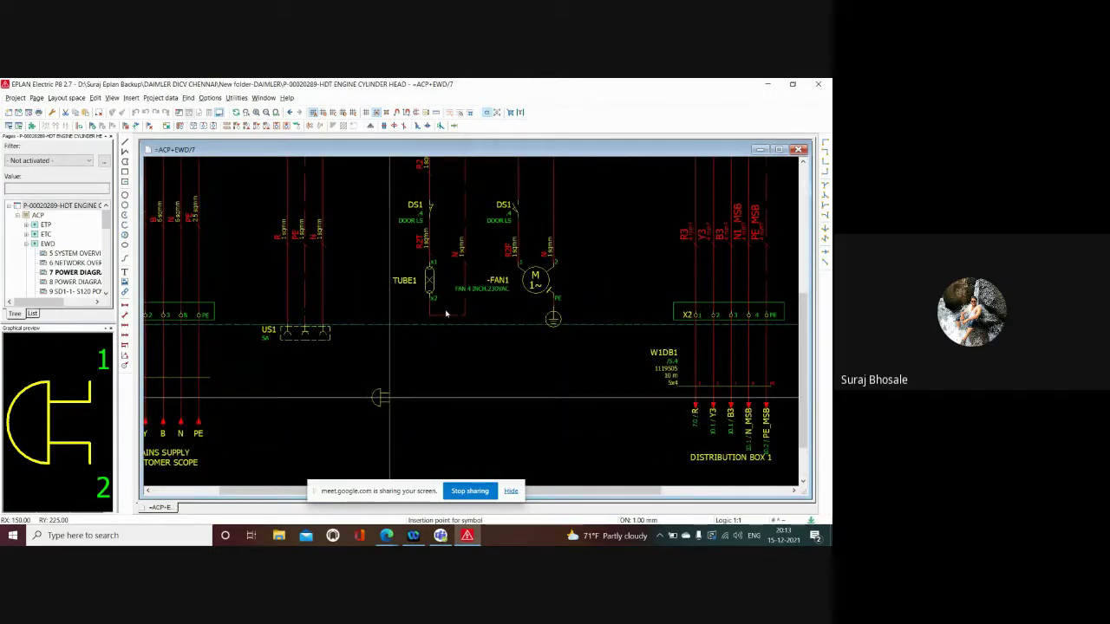
left_click(423, 372)
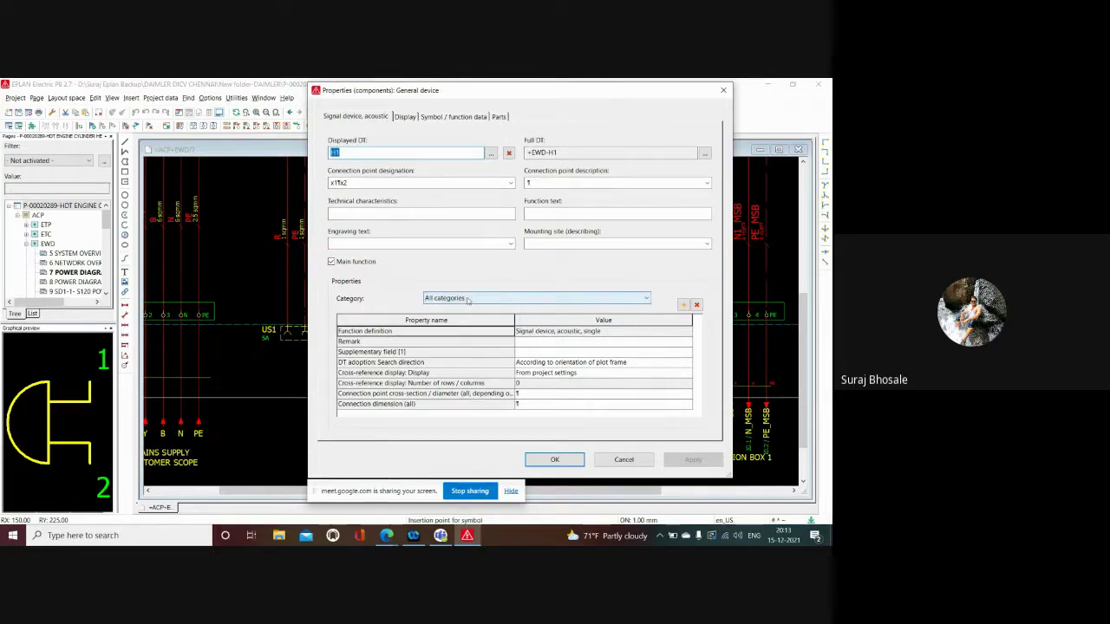
Show the Parts tab of the signal device's properties, with no parts assigned.
left_click(498, 117)
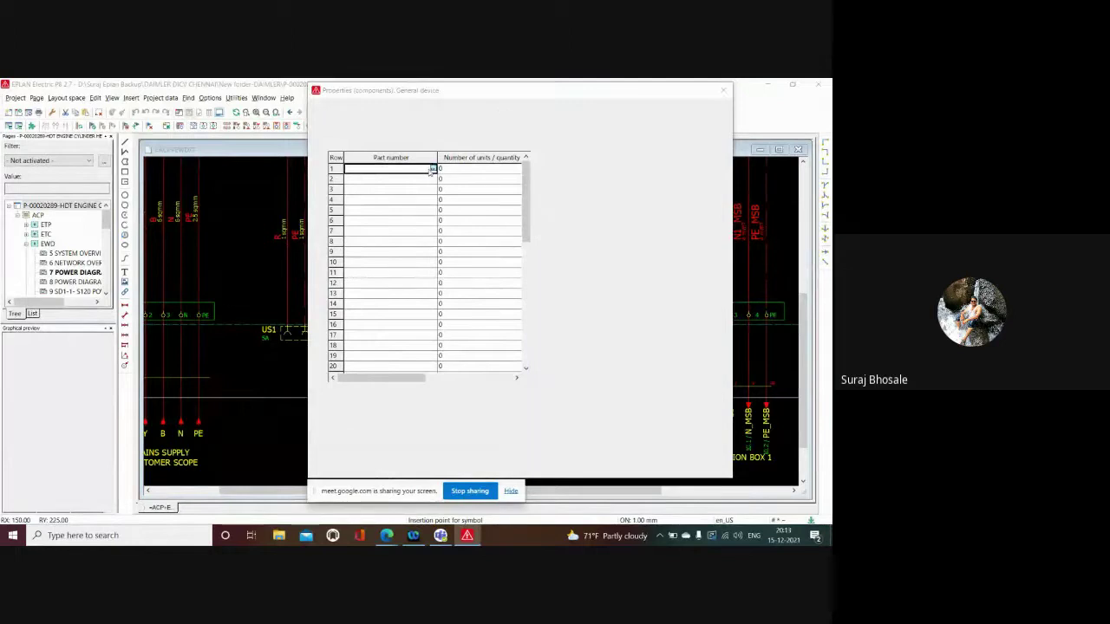
left_click(431, 169)
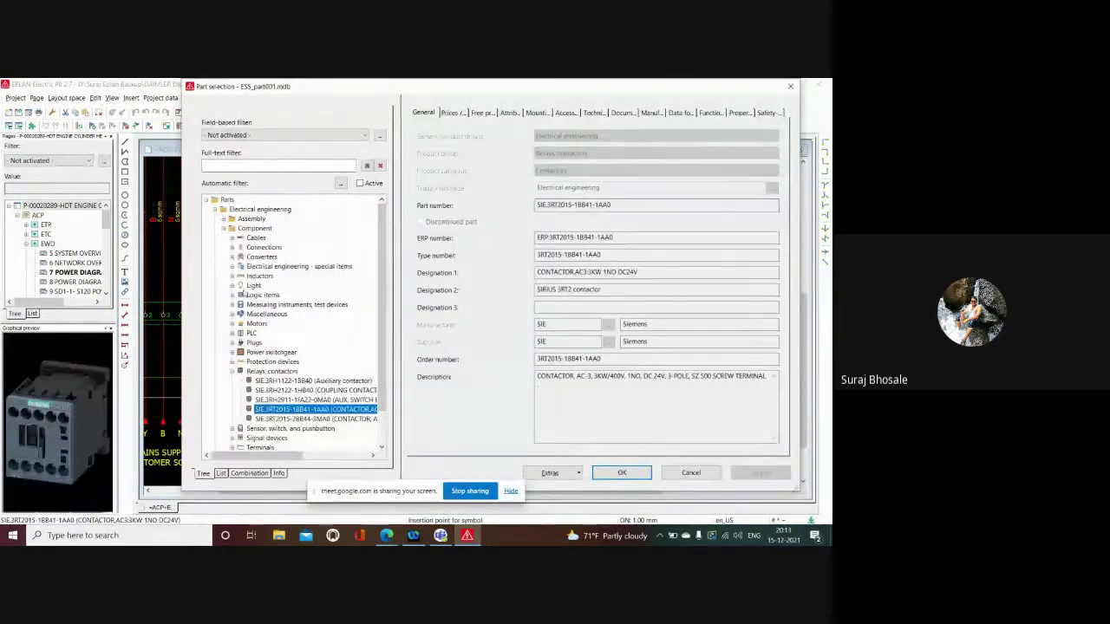
left_click(286, 400)
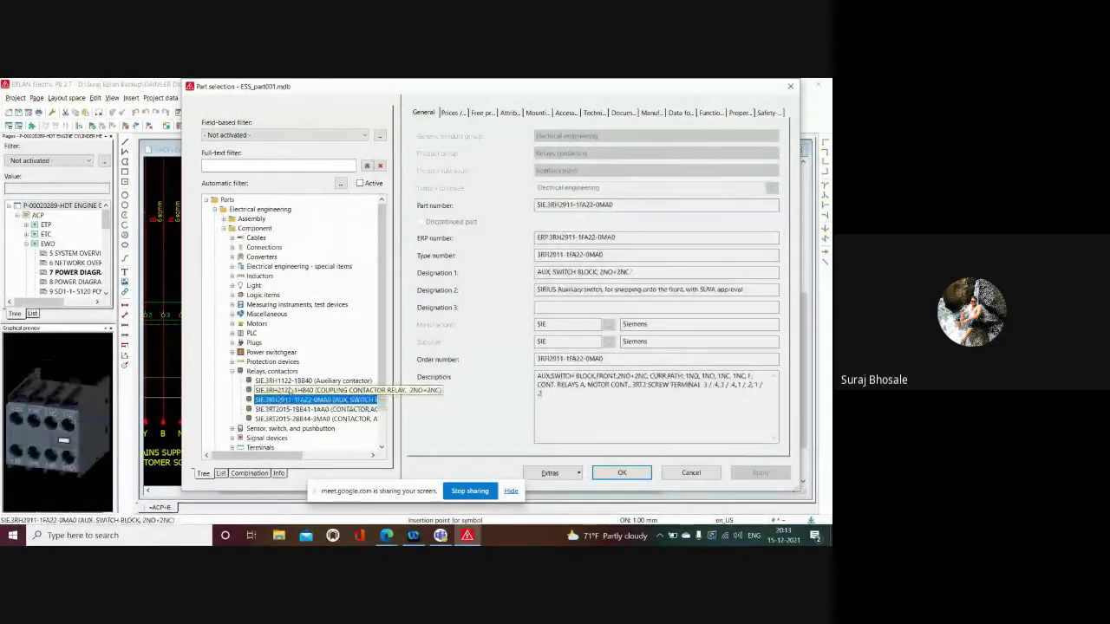
left_click(289, 390)
left_click(290, 382)
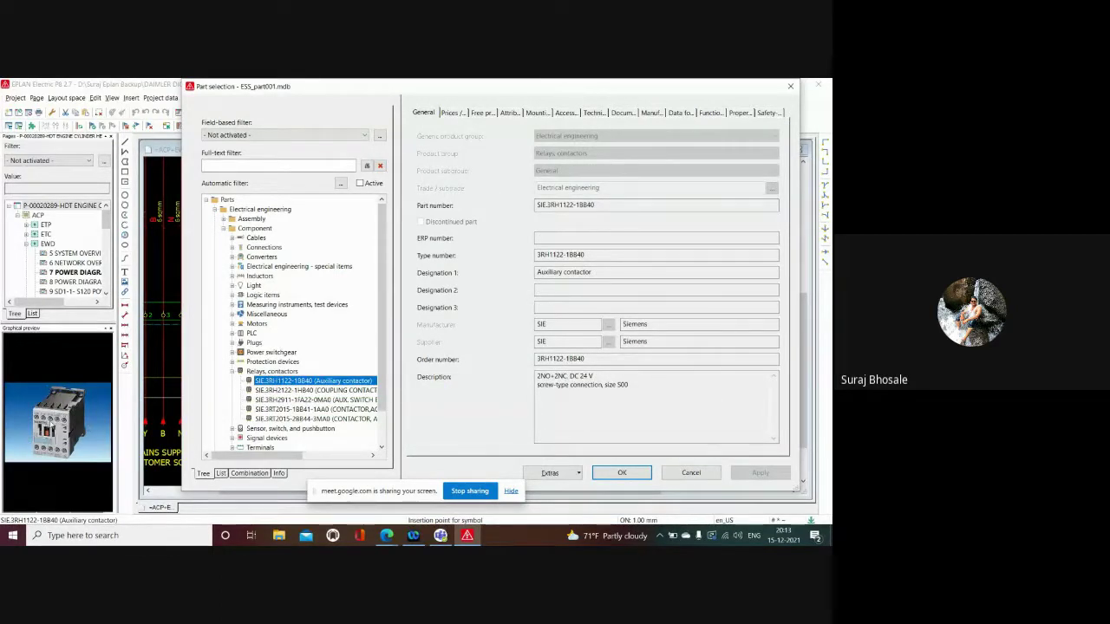
left_click(277, 390)
left_click(271, 400)
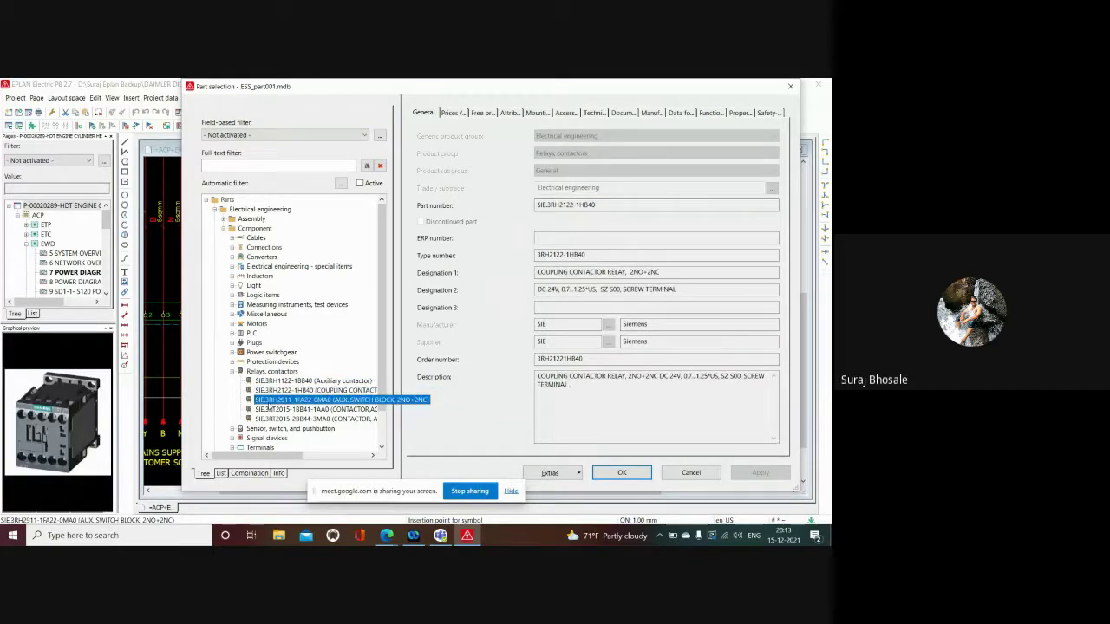
left_click(276, 420)
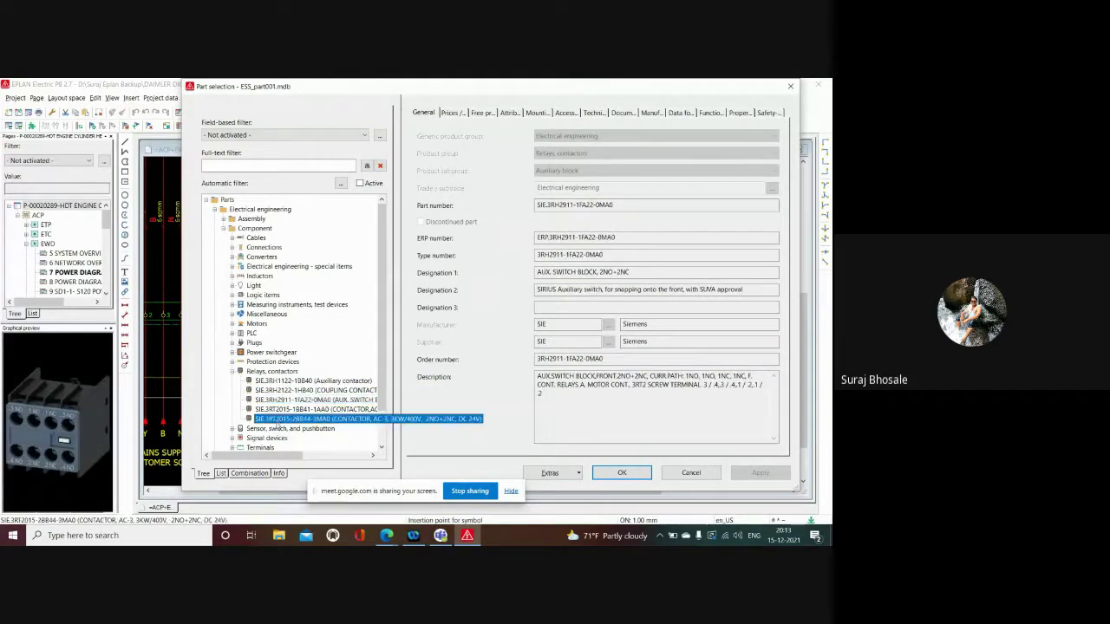
left_click(286, 382)
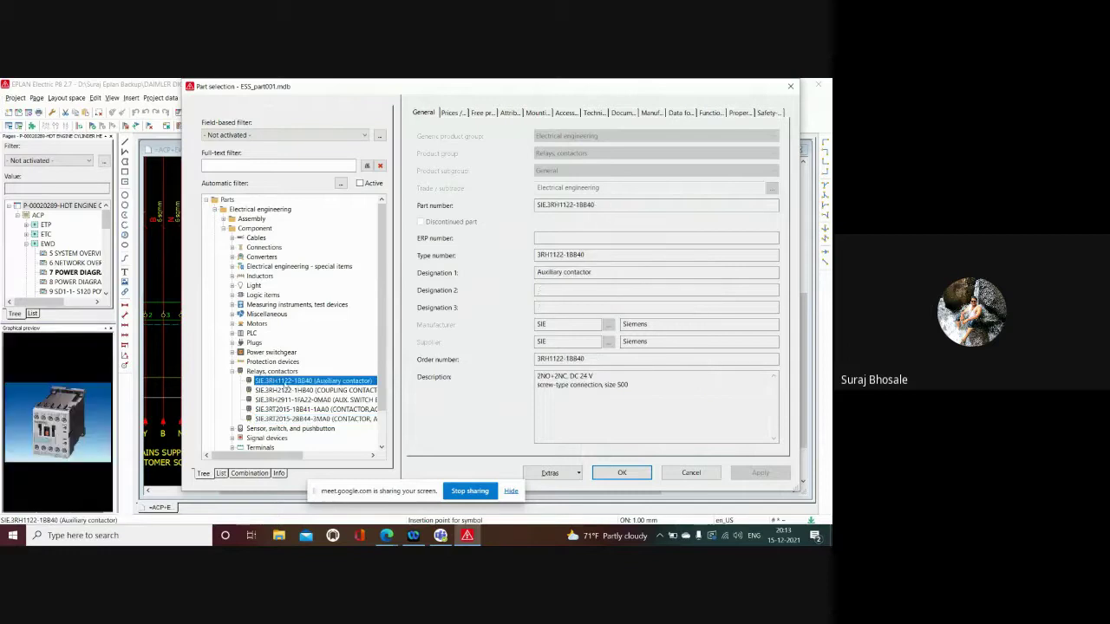
left_click(790, 86)
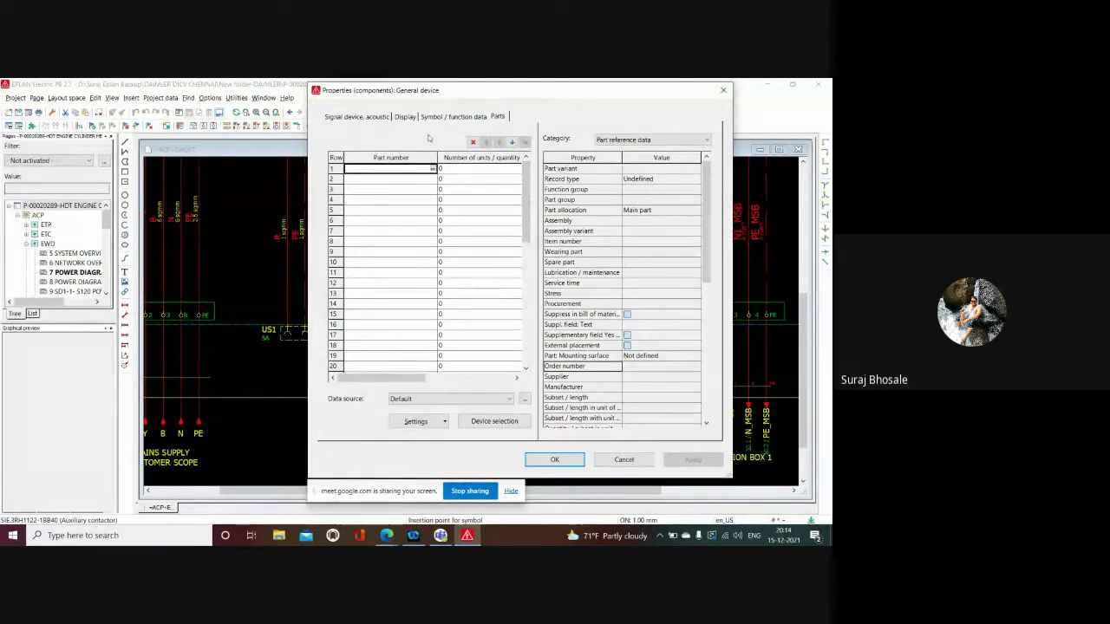
Return to the Signal device, acoustic tab with displayed DT H1 and confirm the properties.
left_click(353, 116)
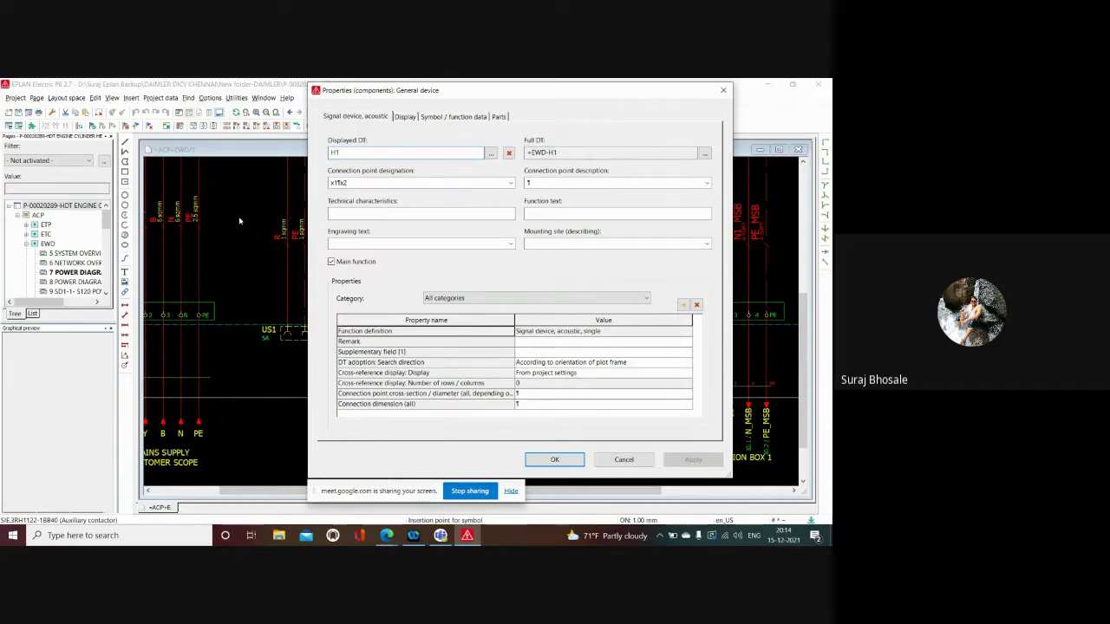
left_click(576, 458)
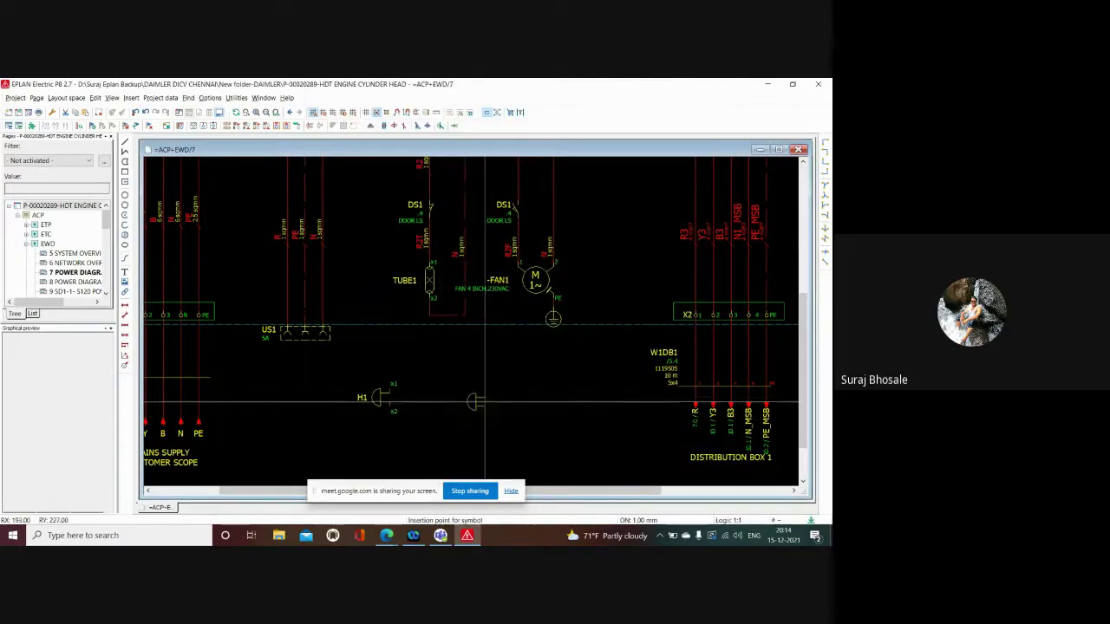
End symbol insertion and window-zoom into the circuit area around H1.
key("Escape")
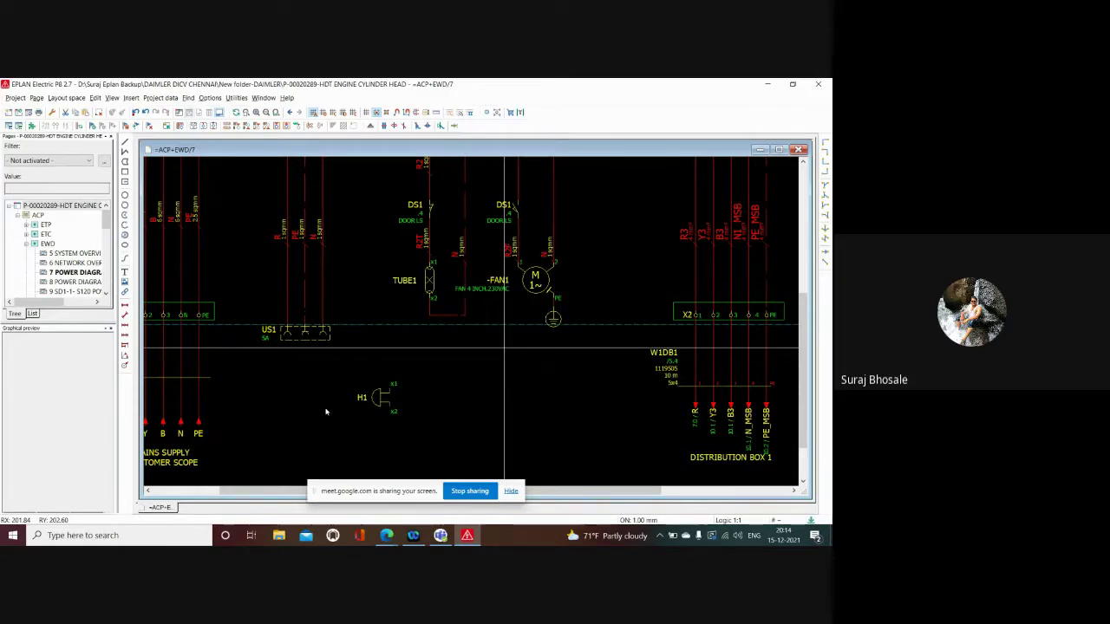
scroll(327, 412, "down", 2)
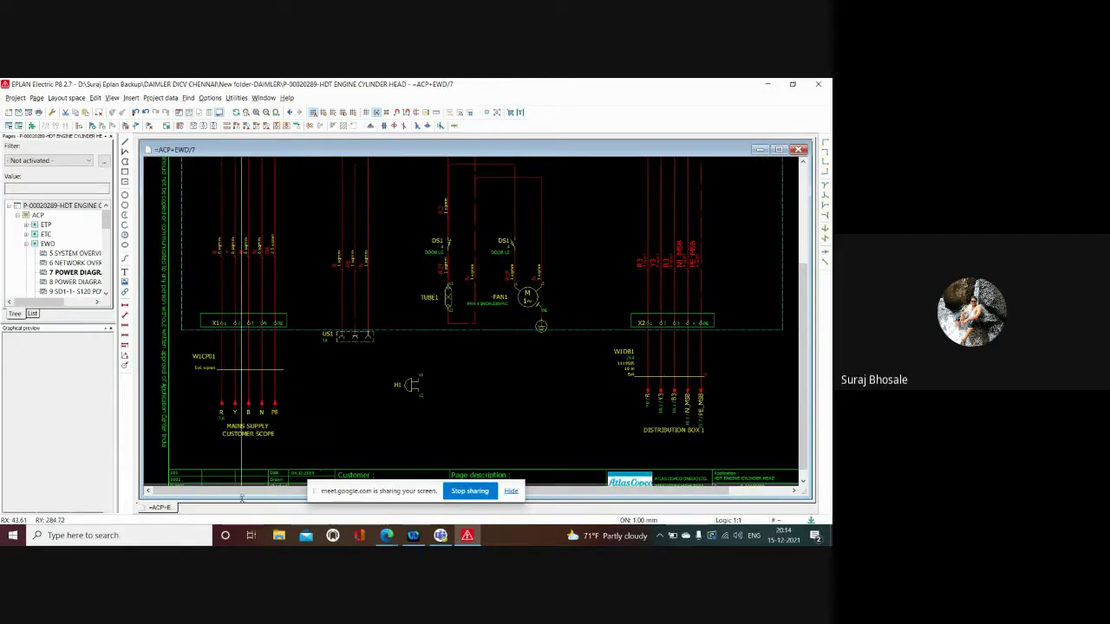
scroll(260, 438, "down", 1)
scroll(261, 438, "down", 1)
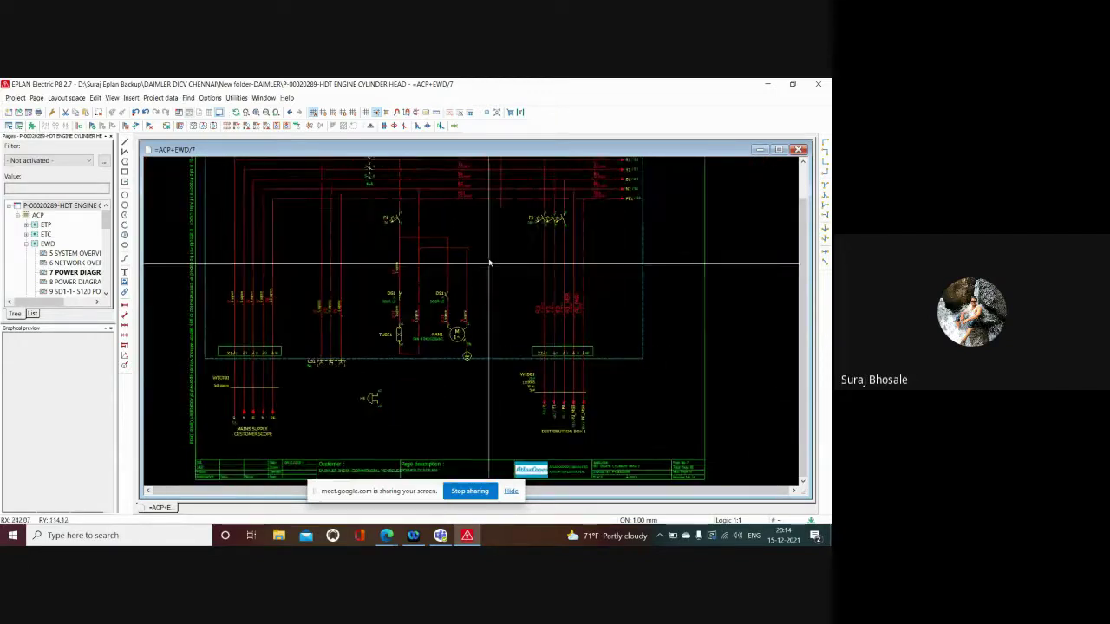
left_click(275, 113)
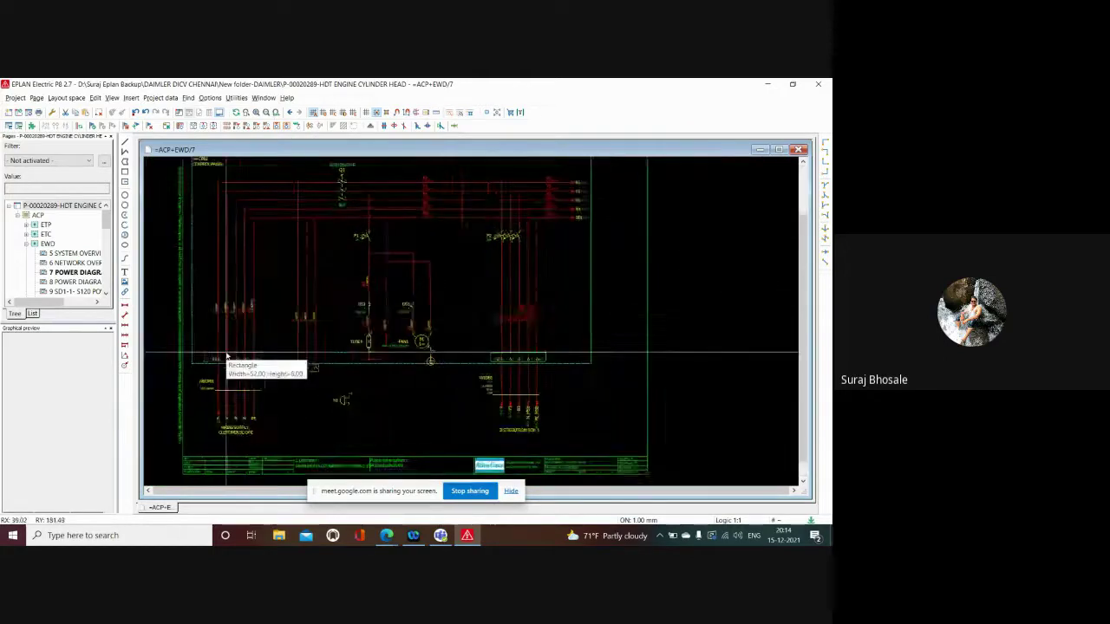
left_click(226, 356)
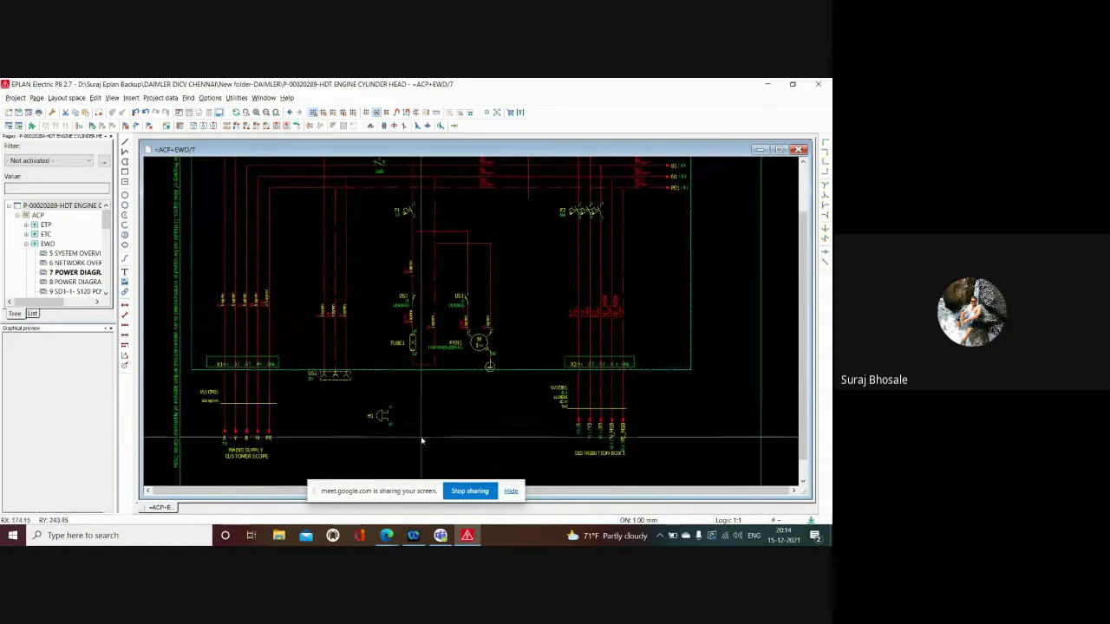
scroll(421, 442, "up", 2)
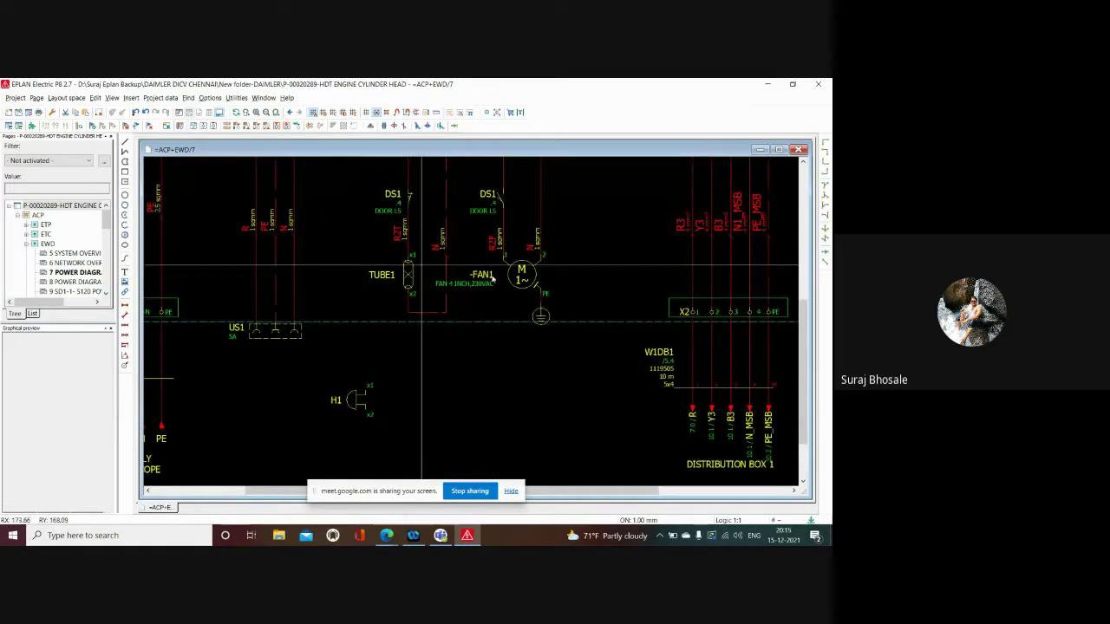
Select the Insert angle up, right connection and zoom around the page.
left_click(825, 162)
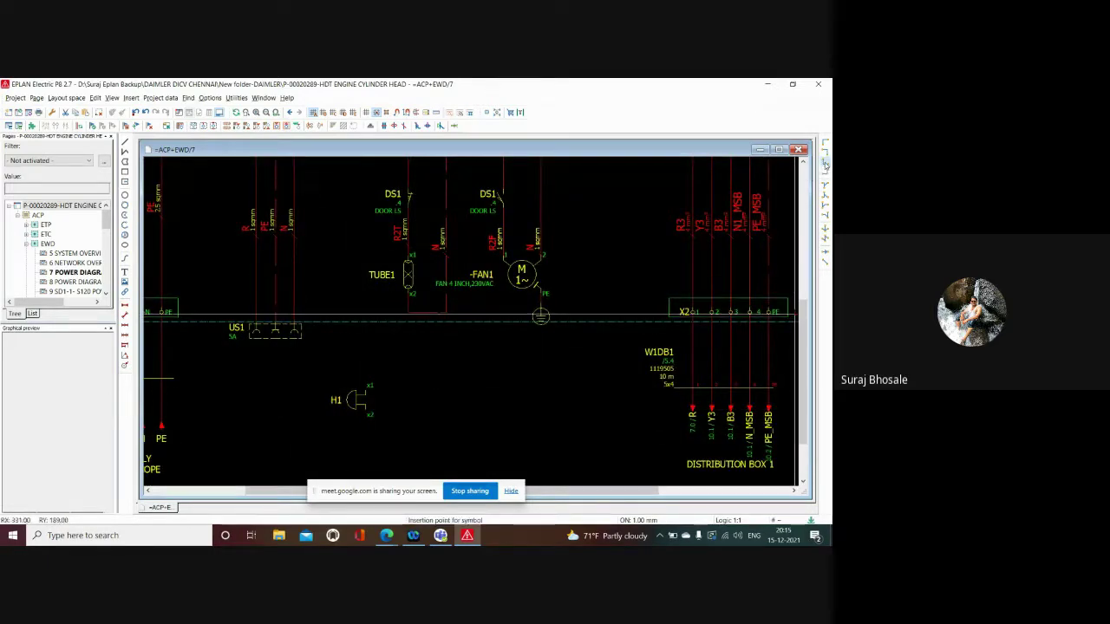
scroll(278, 325, "down", 1)
scroll(277, 325, "down", 1)
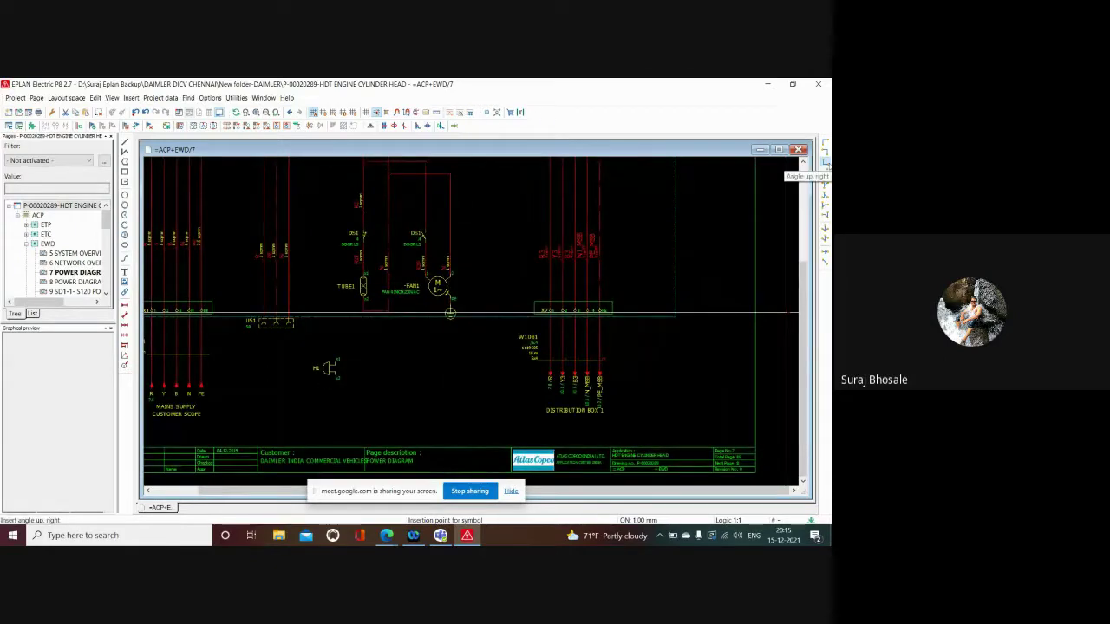
scroll(364, 382, "up", 2)
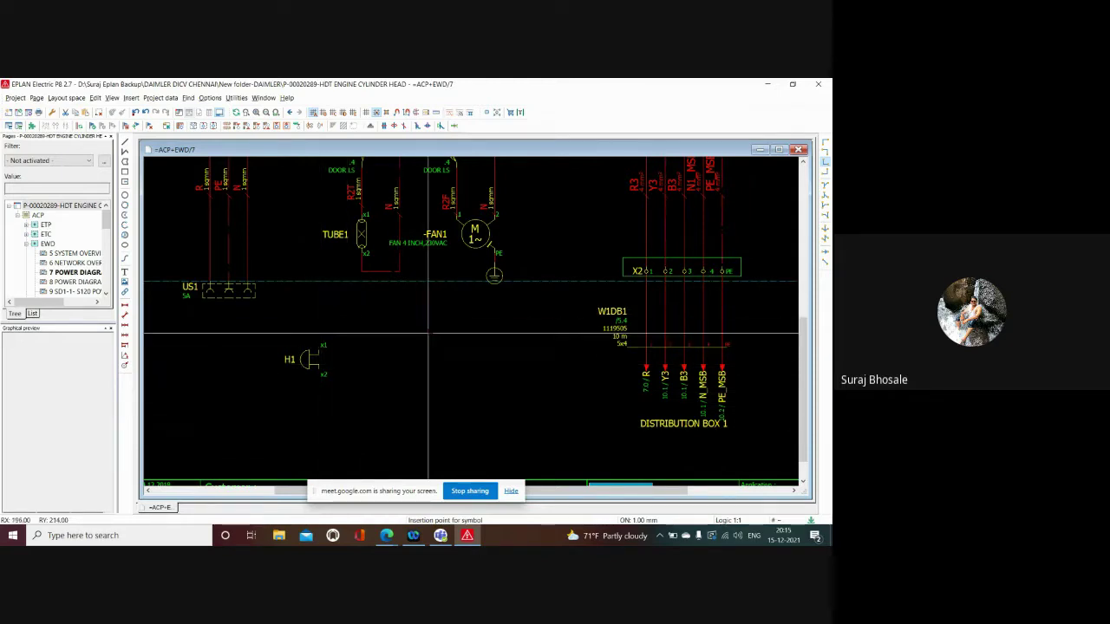
scroll(429, 332, "down", 1)
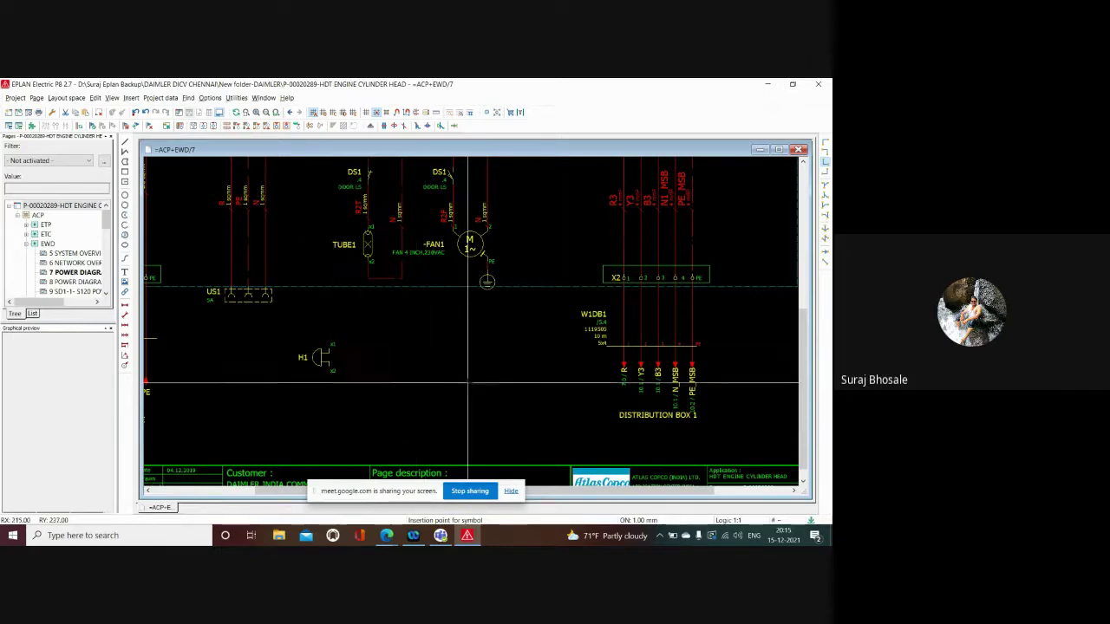
scroll(468, 380, "down", 1)
scroll(468, 380, "down", 1)
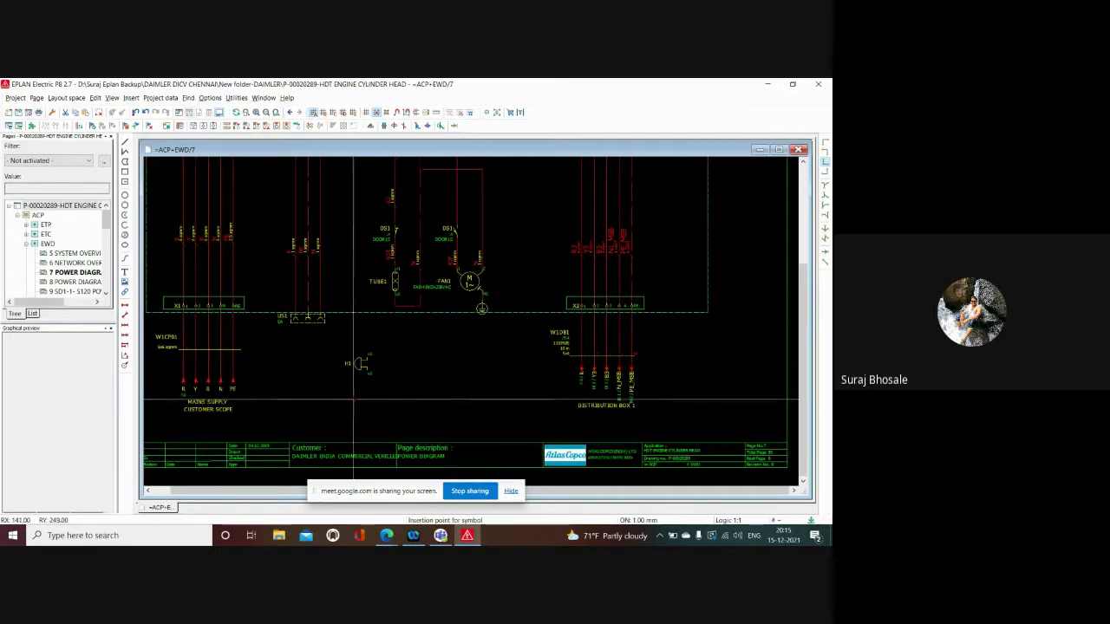
scroll(364, 382, "down", 1)
scroll(364, 386, "down", 1)
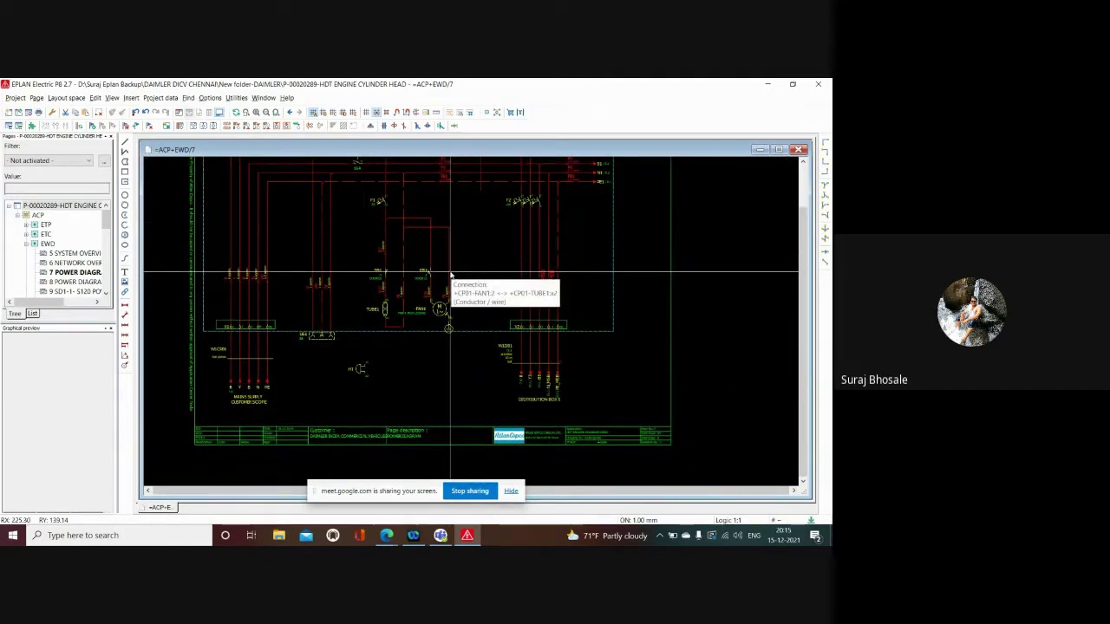
Collapse the EWD group, preview the ELU pages, then expand the TB node in the navigator.
left_click(26, 246)
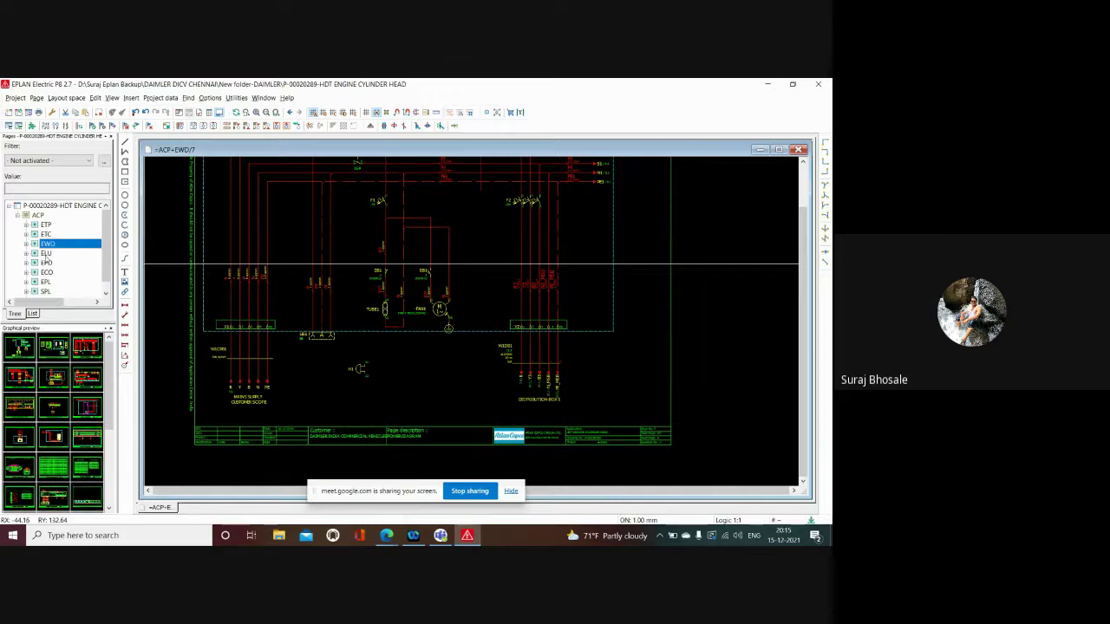
left_click(44, 254)
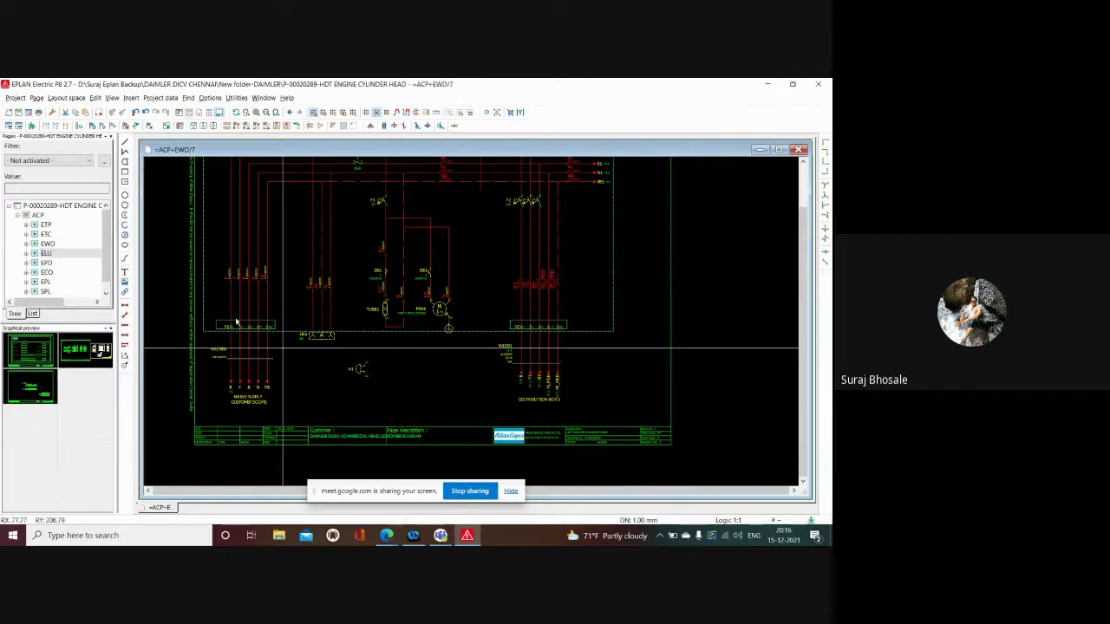
scroll(228, 303, "up", 1)
scroll(219, 303, "up", 1)
scroll(210, 312, "up", 1)
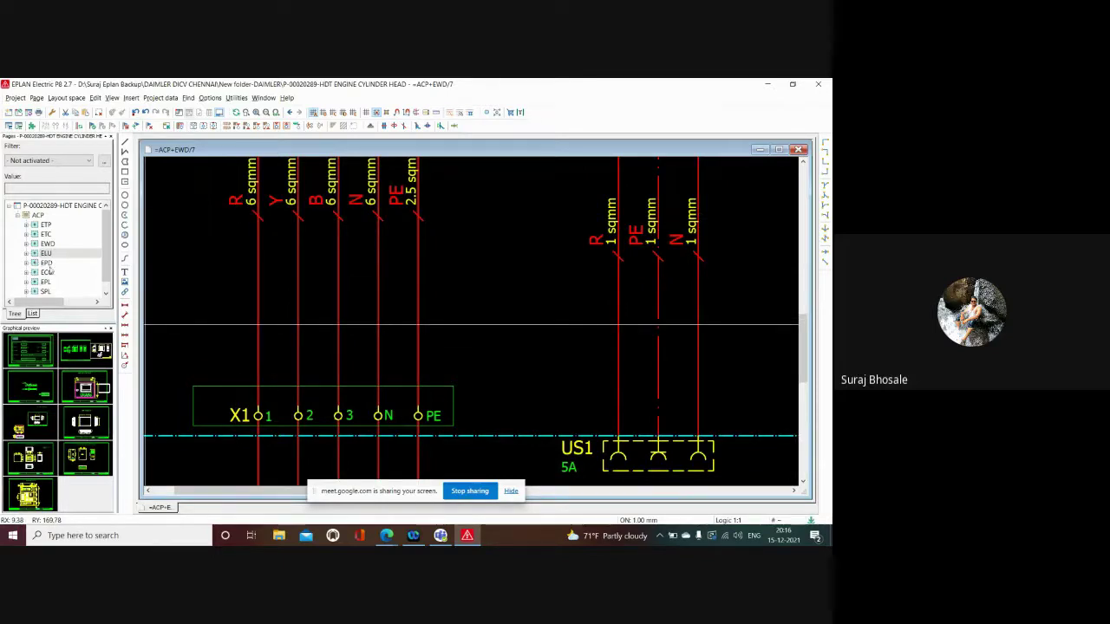
scroll(45, 282, "down", 1)
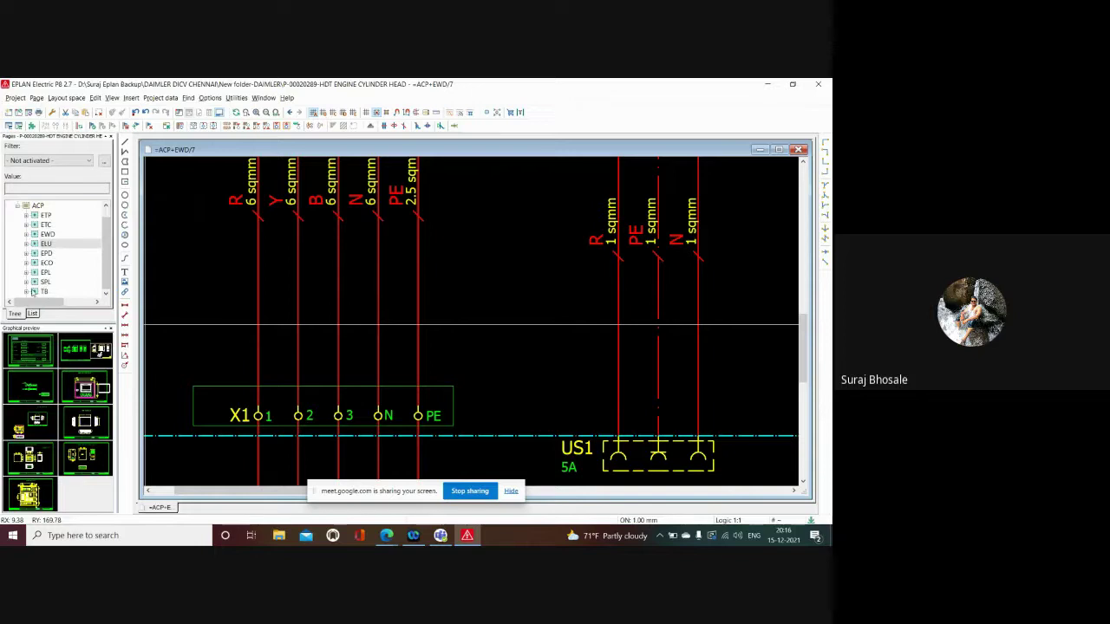
double_click(33, 291)
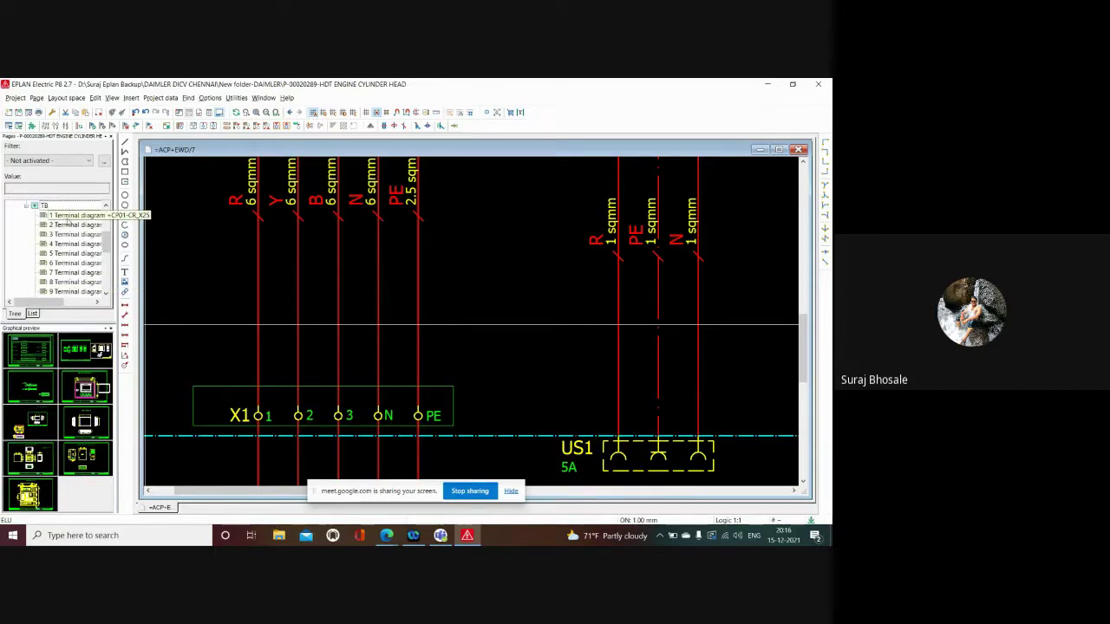
Open terminal diagram page =ACP+TB/1 for strip +CP01-CR_X25 and zoom into it.
left_click(68, 217)
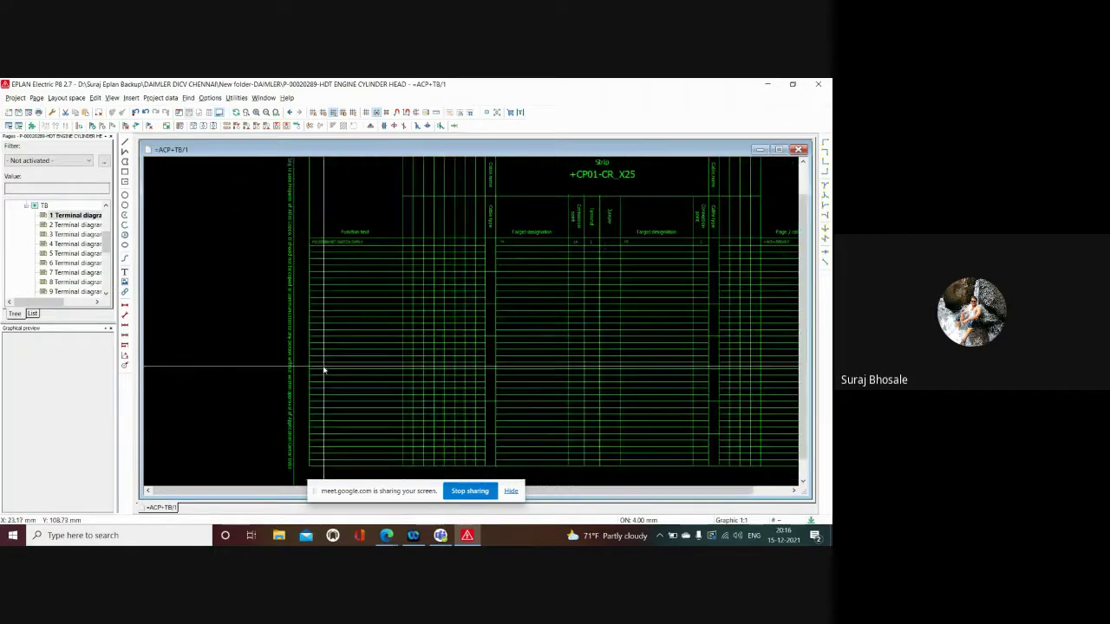
scroll(453, 220, "up", 2)
scroll(436, 235, "up", 1)
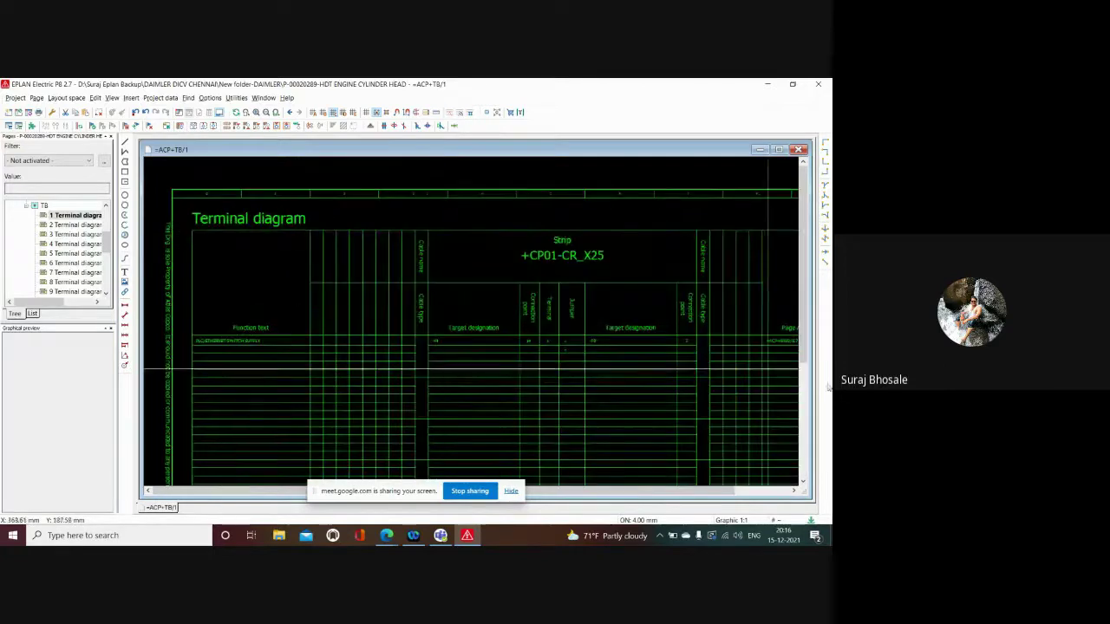
scroll(759, 317, "up", 1)
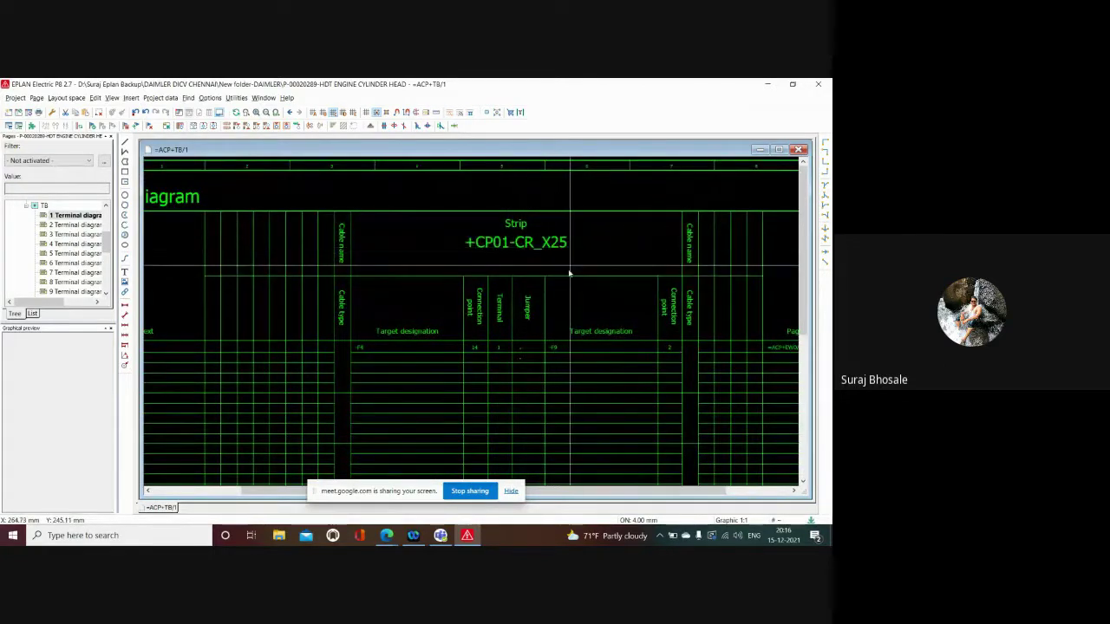
scroll(546, 352, "up", 1)
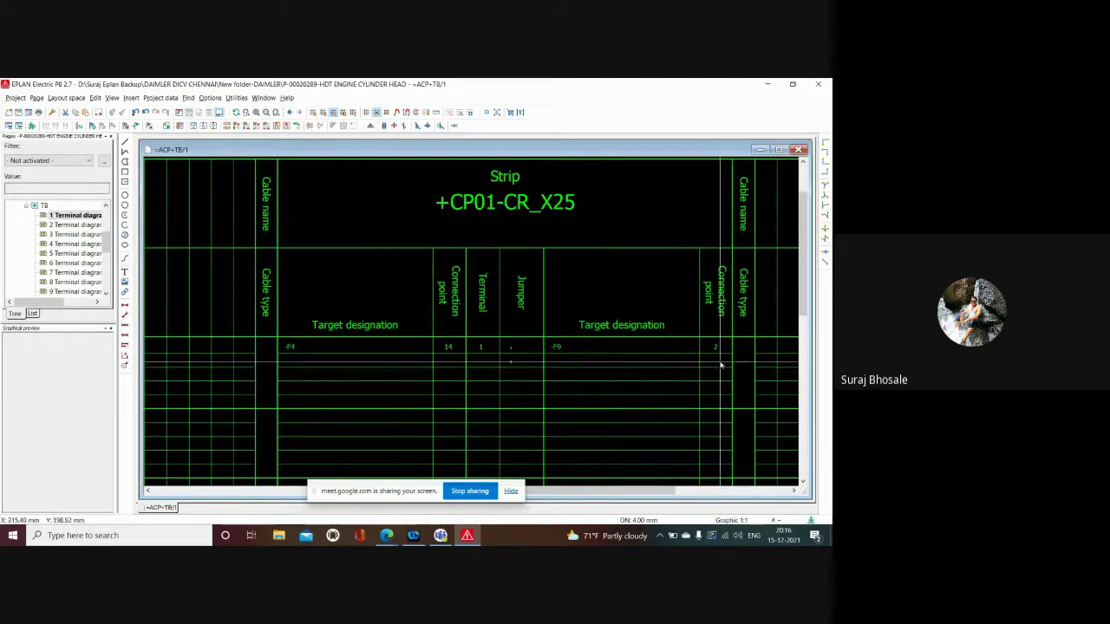
scroll(719, 360, "up", 1)
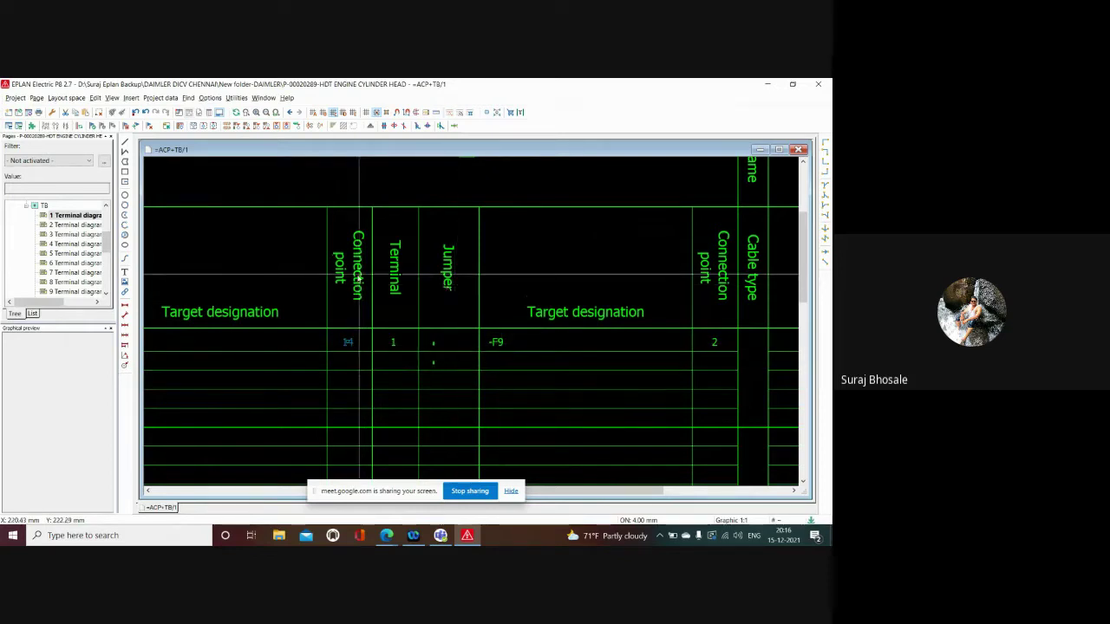
Zoom in and out across the terminal diagram table to inspect its rows.
scroll(559, 311, "down", 2)
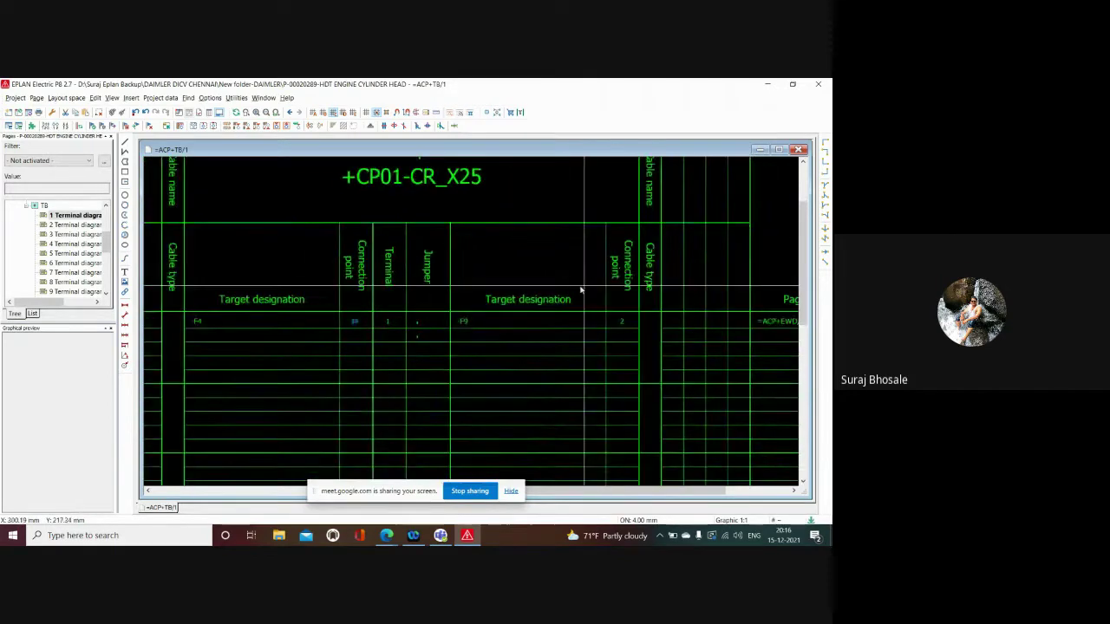
scroll(620, 278, "down", 1)
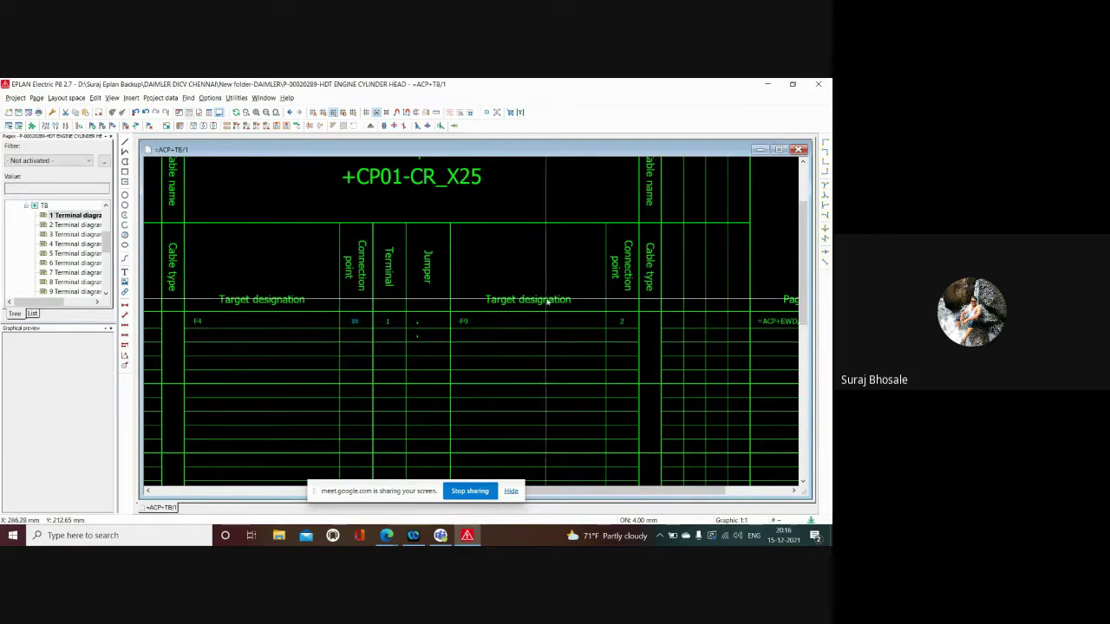
scroll(547, 295, "down", 2)
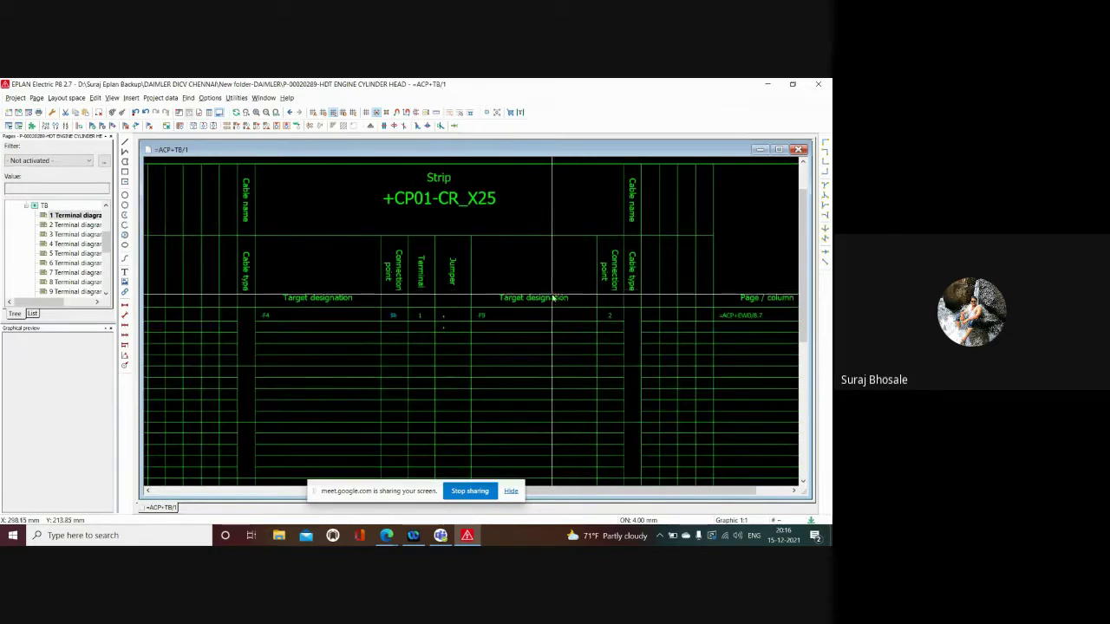
scroll(538, 314, "up", 3)
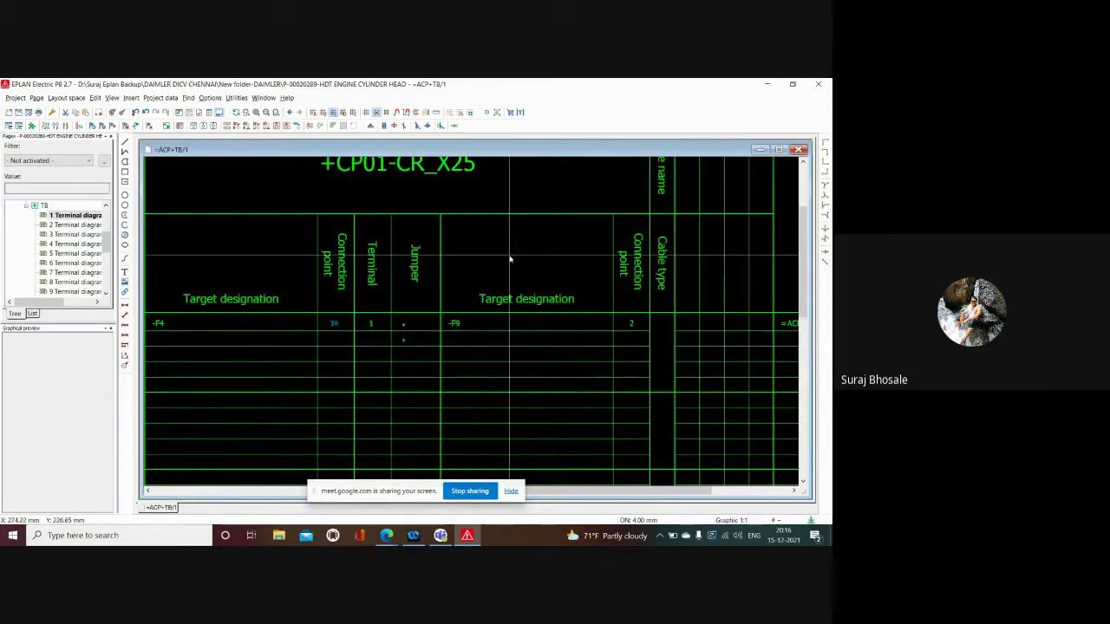
scroll(473, 329, "up", 1)
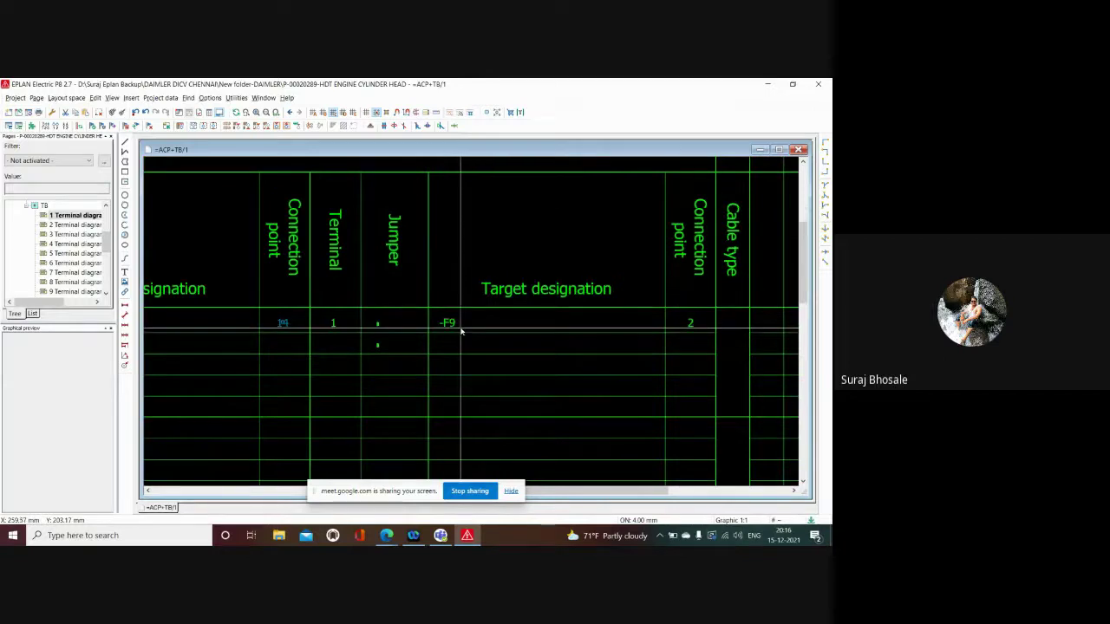
scroll(555, 316, "down", 1)
scroll(557, 316, "down", 1)
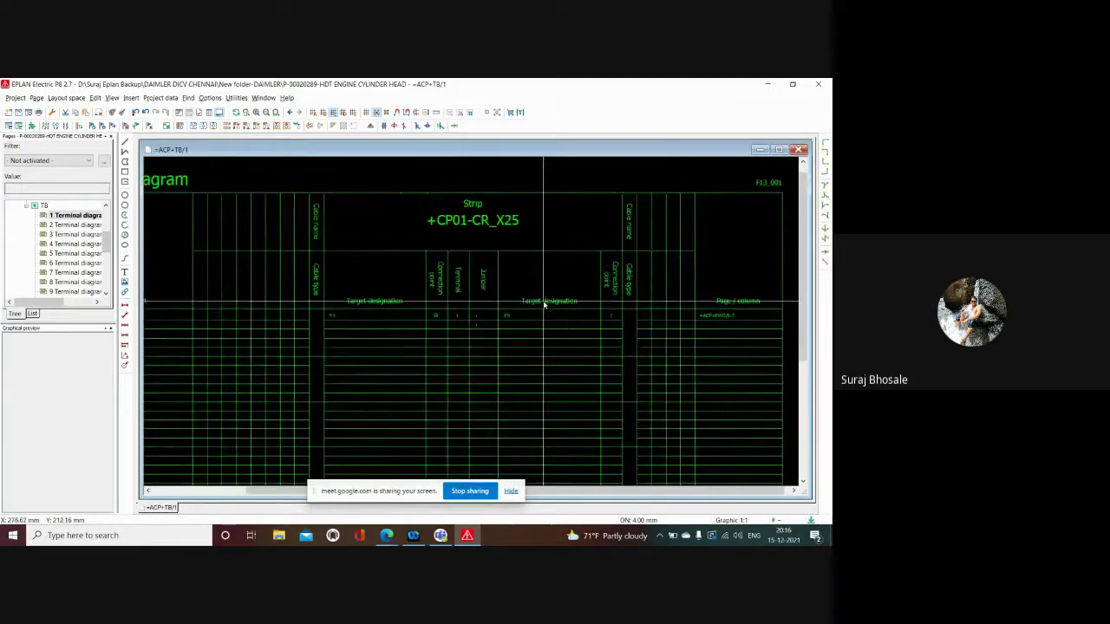
scroll(547, 312, "down", 1)
scroll(229, 321, "down", 1)
scroll(229, 321, "up", 1)
scroll(260, 325, "up", 1)
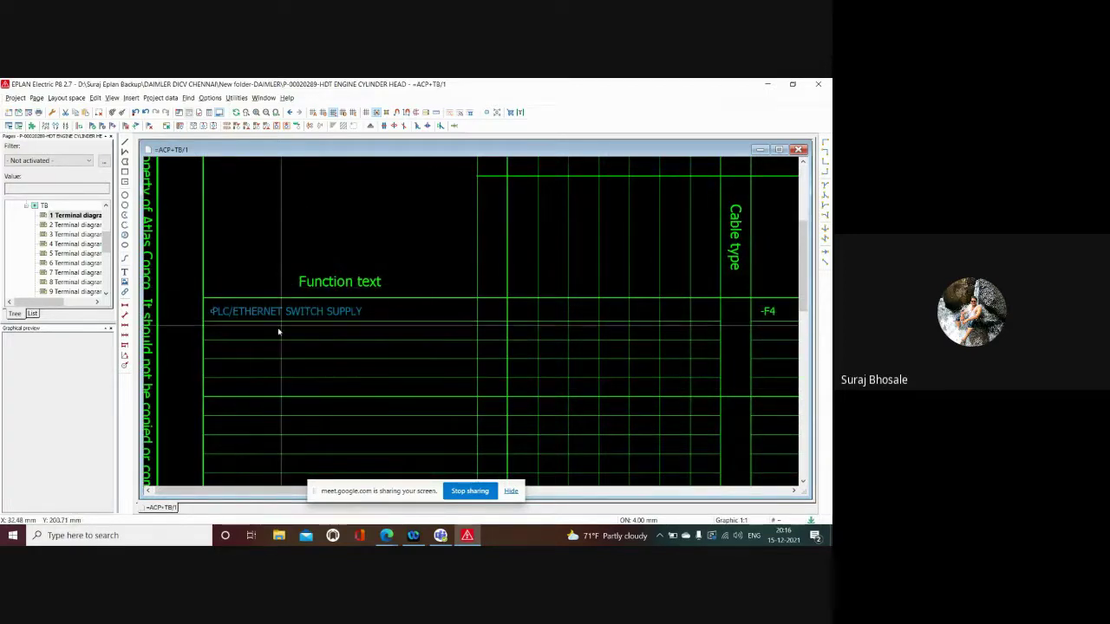
scroll(247, 291, "down", 1)
scroll(235, 317, "down", 1)
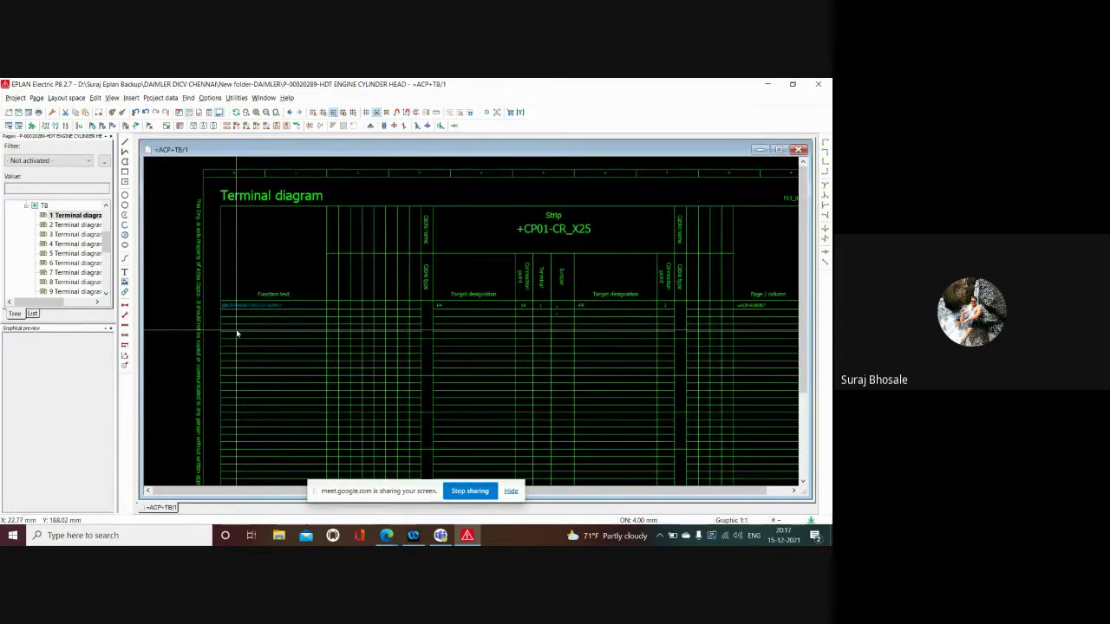
scroll(241, 192, "down", 1)
scroll(241, 193, "down", 1)
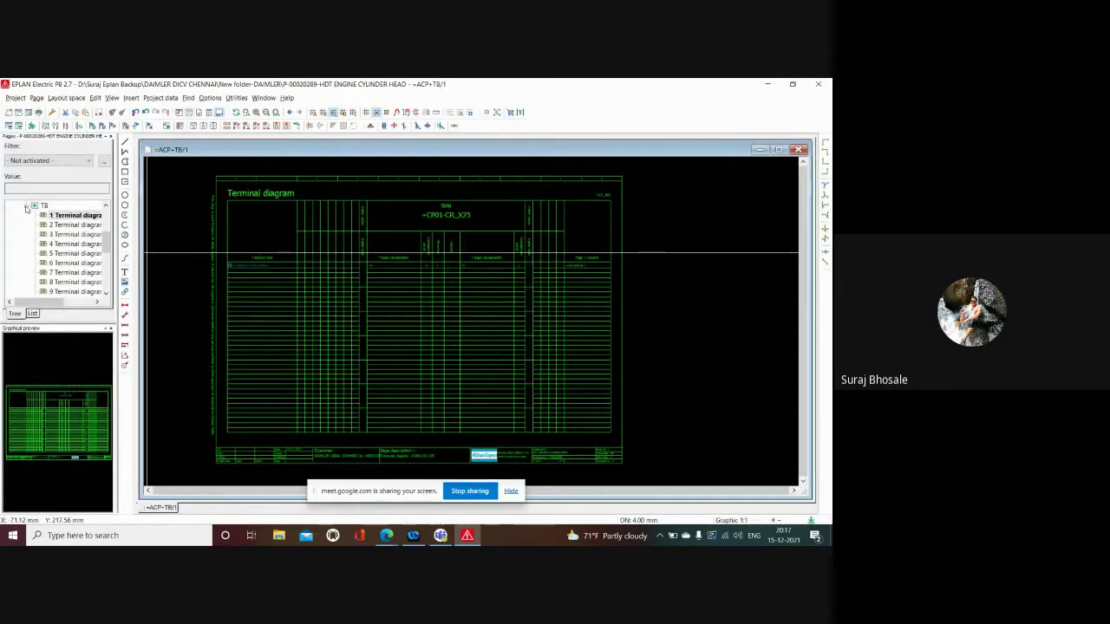
Collapse TB, expand EWD and open page 7 POWER DIAGRAM in the page list.
left_click(26, 206)
left_click(26, 234)
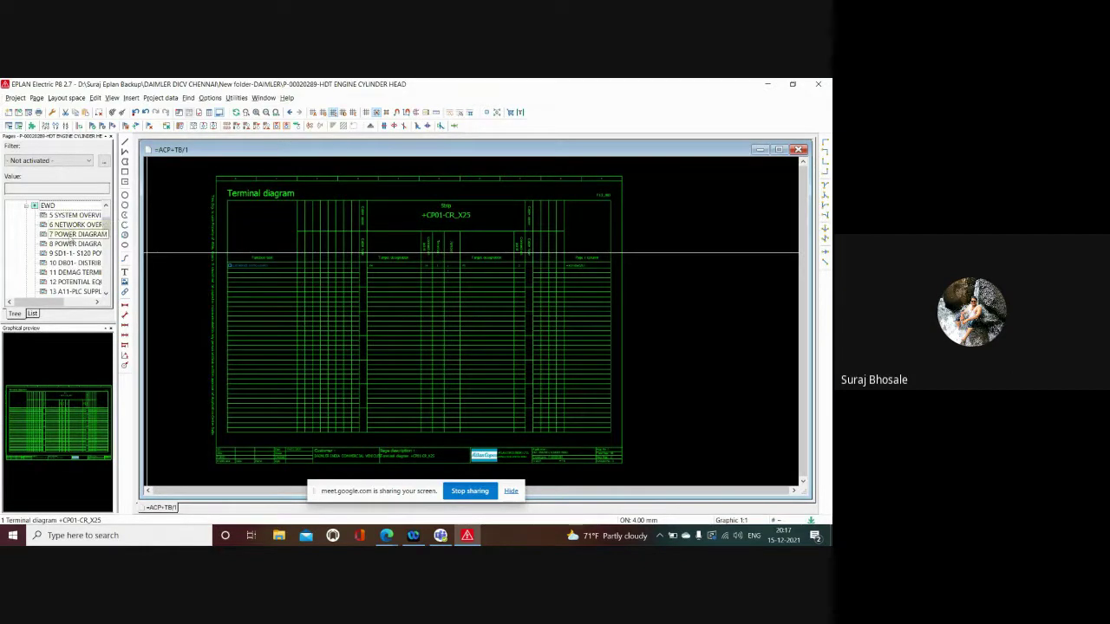
left_click(74, 235)
Zoom in and select the W1CP01 cable definition and its connection on the mains supply.
scroll(286, 389, "up", 2)
scroll(277, 389, "up", 3)
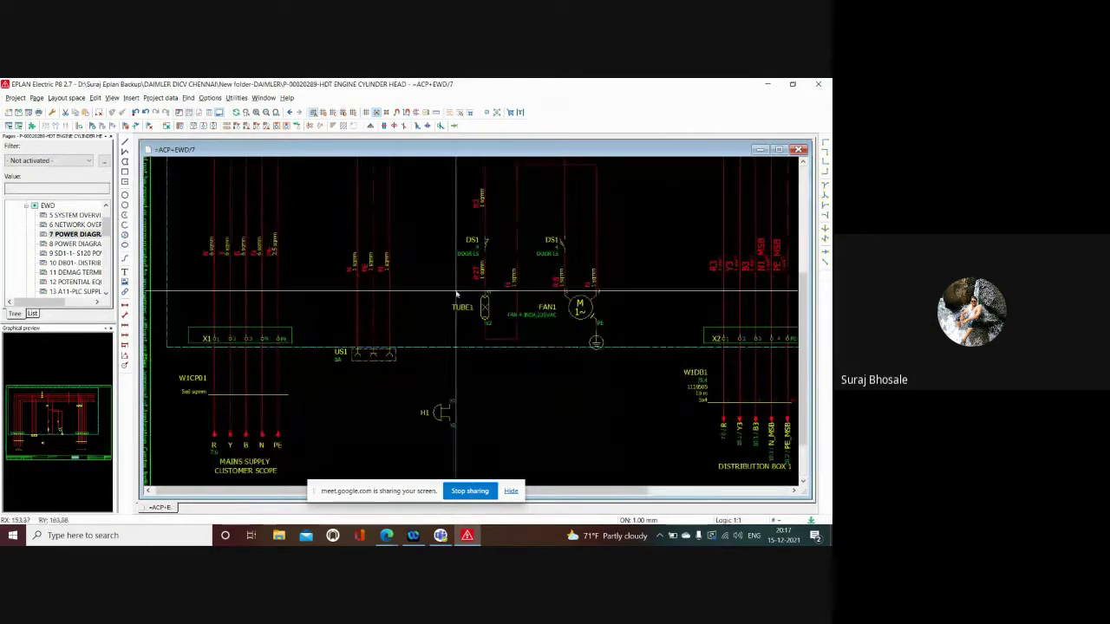
left_click(195, 389)
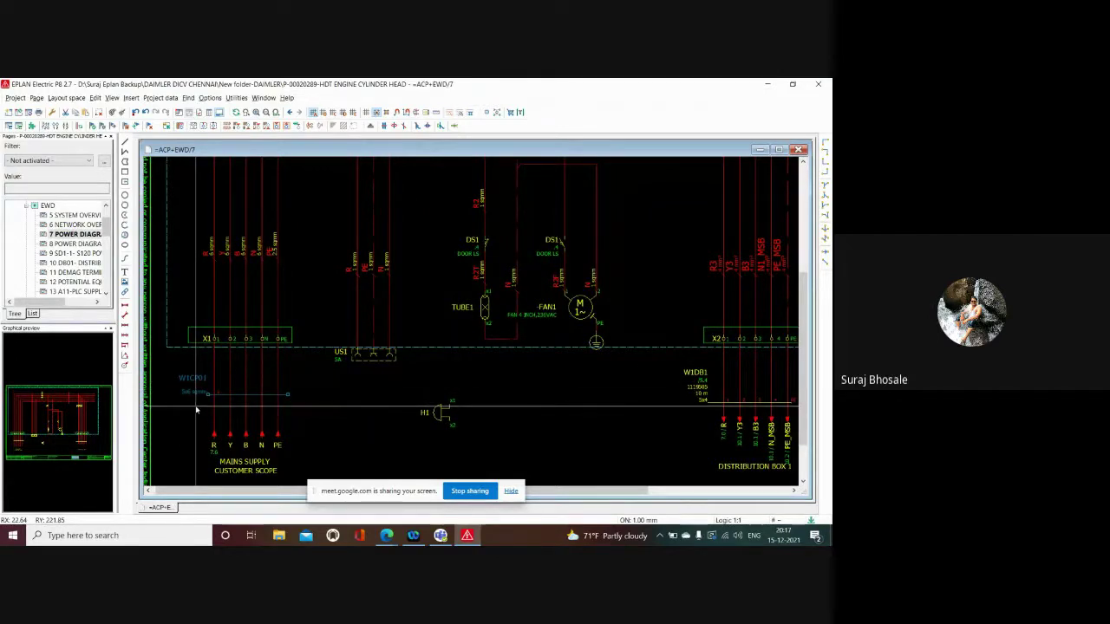
left_click(262, 395)
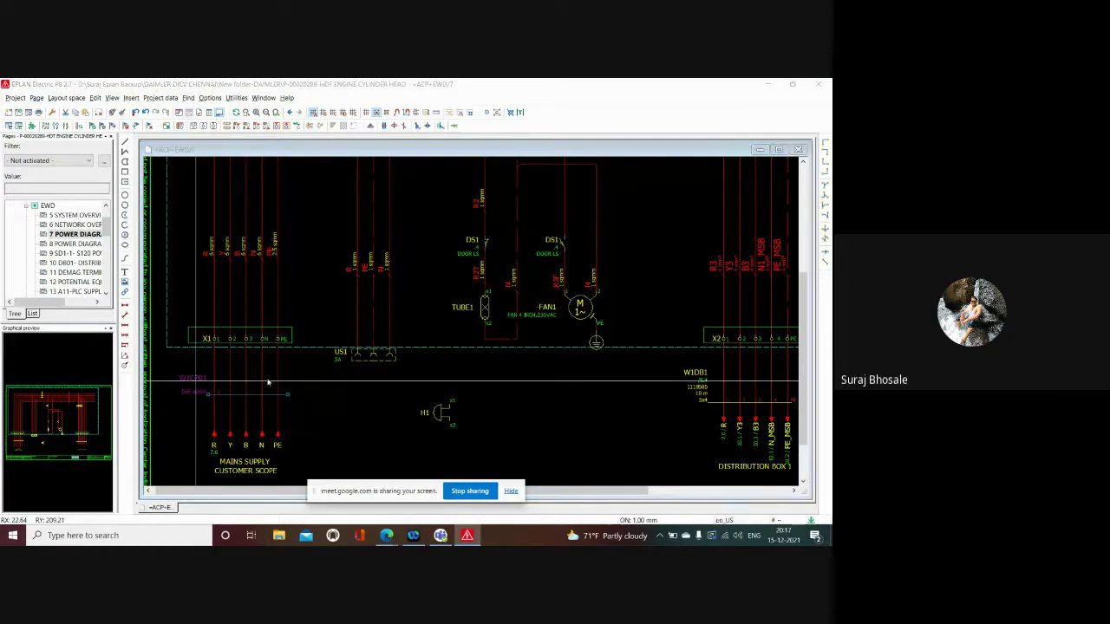
double_click(268, 382)
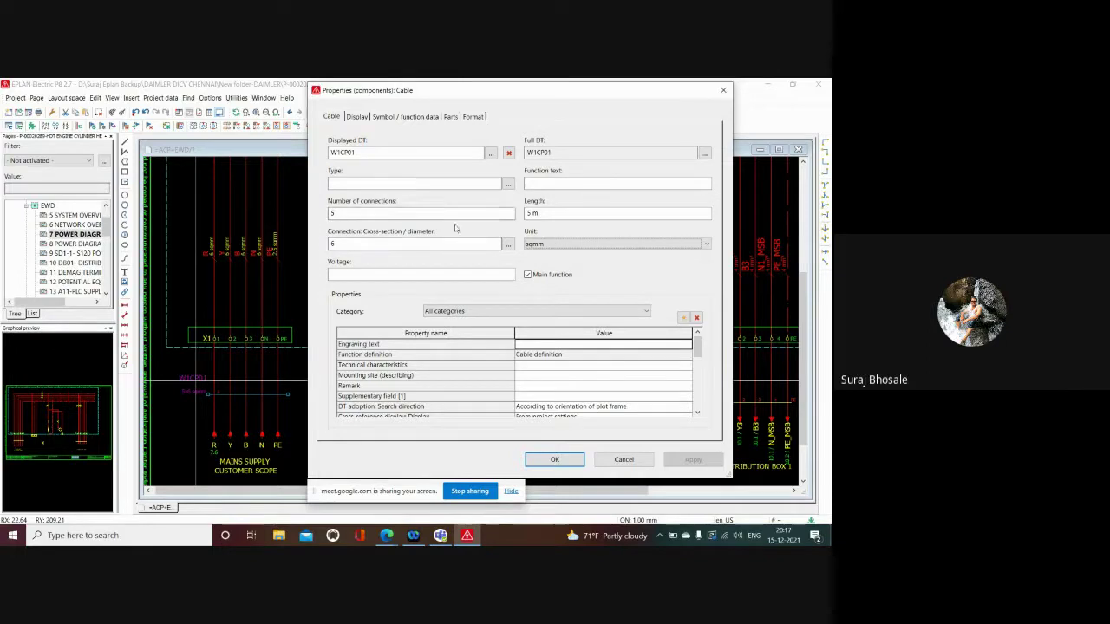
left_click(561, 215)
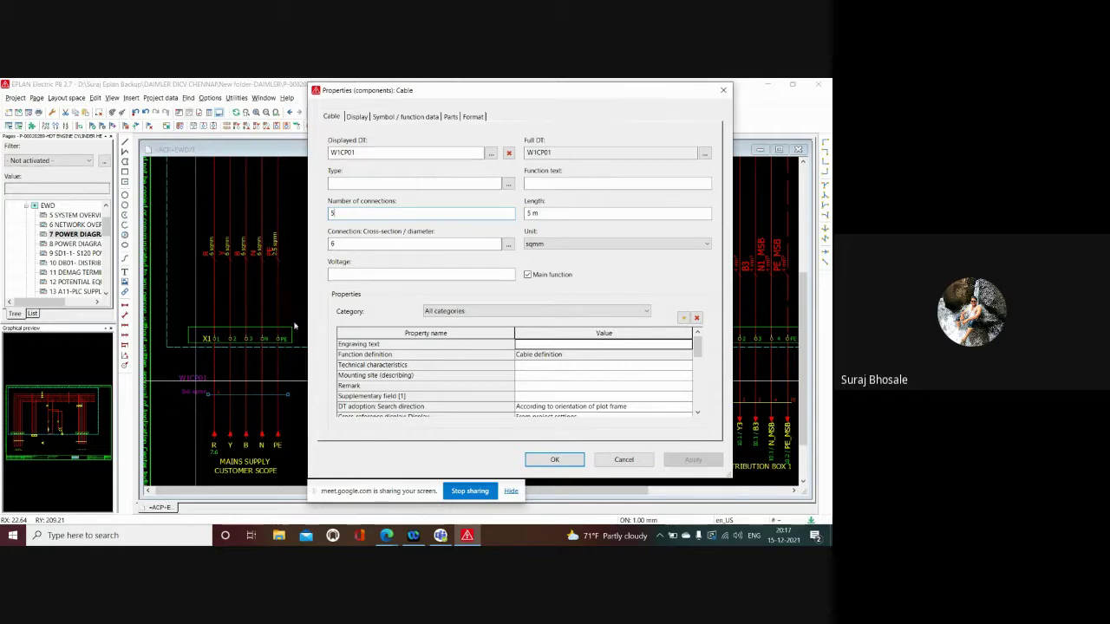
left_click(568, 465)
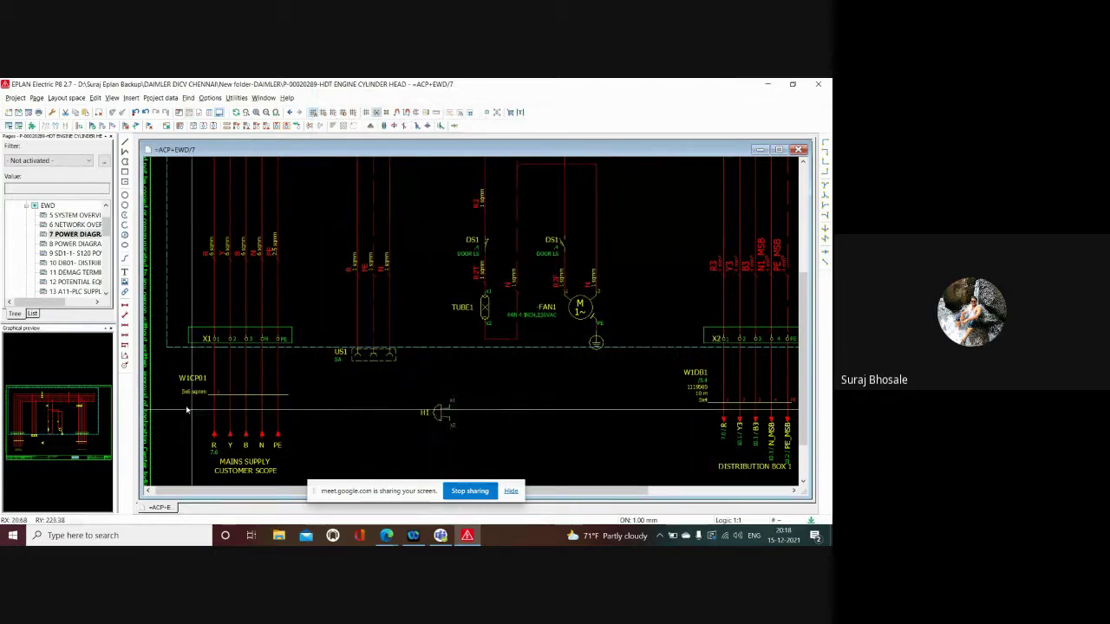
Scroll the Pages navigator, expand ECO and open page 47 CABLE OVERVIEW.
scroll(186, 409, "up", 1)
scroll(189, 408, "down", 2)
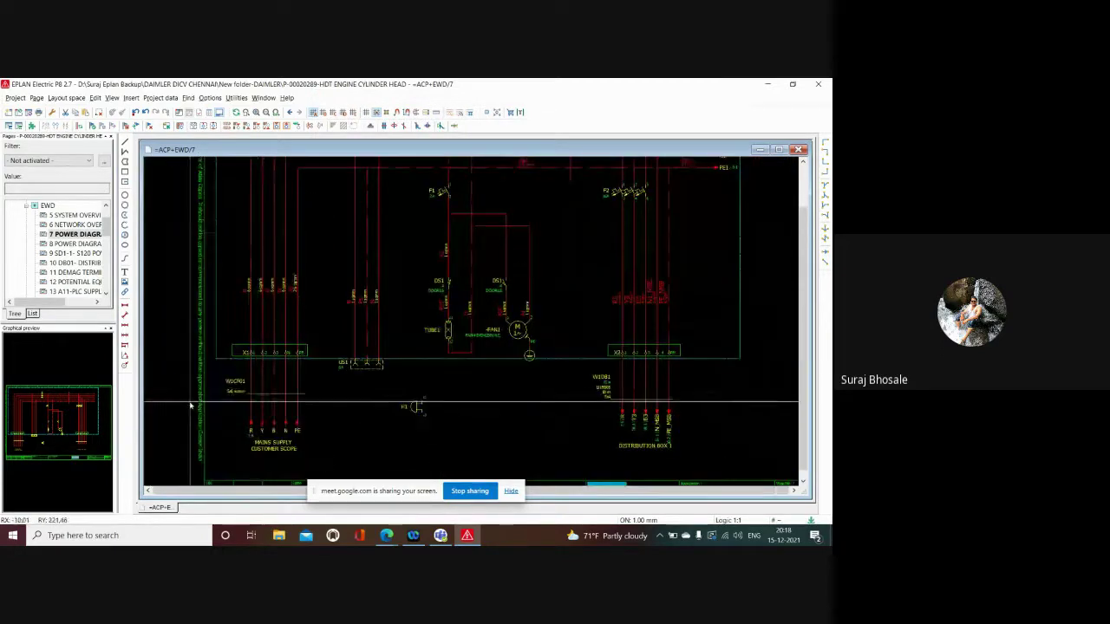
scroll(191, 405, "down", 1)
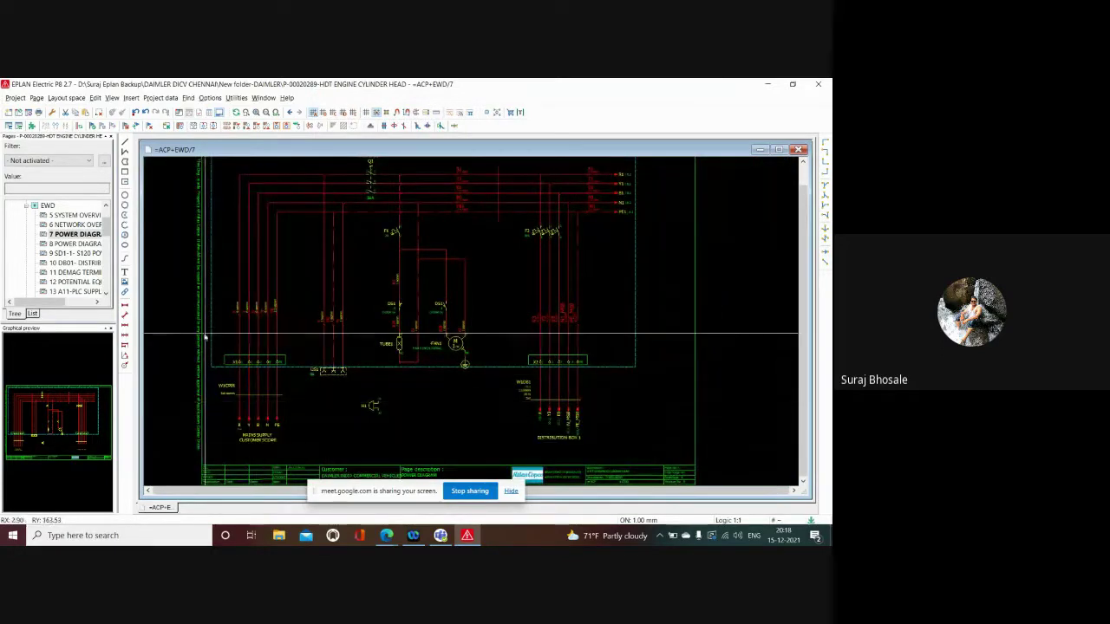
scroll(52, 251, "down", 2)
scroll(41, 253, "down", 2)
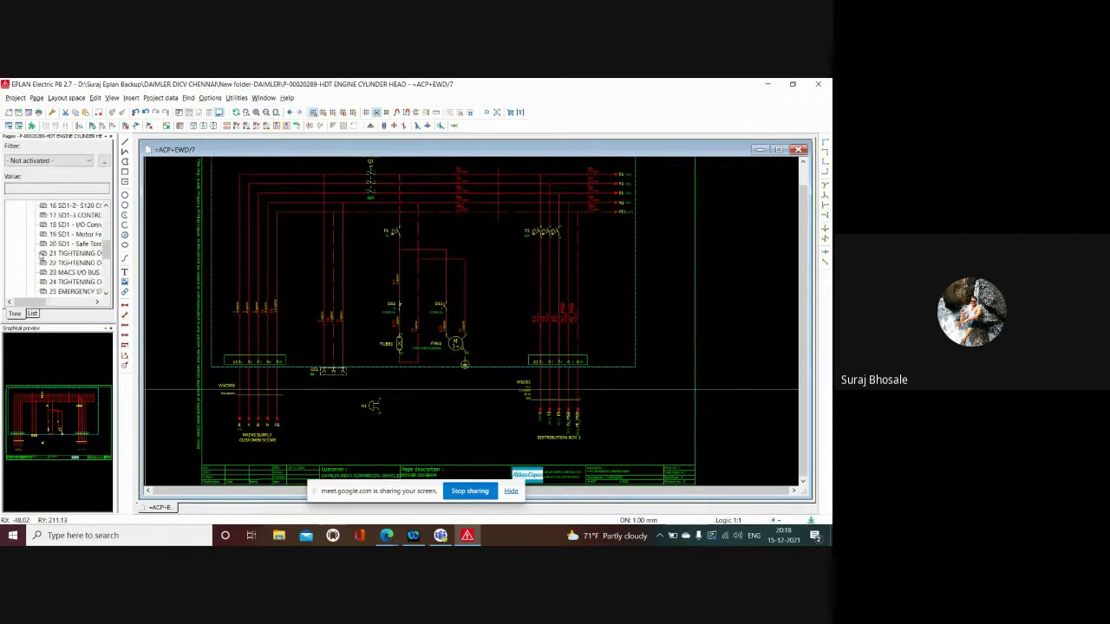
scroll(42, 254, "down", 3)
scroll(38, 262, "down", 2)
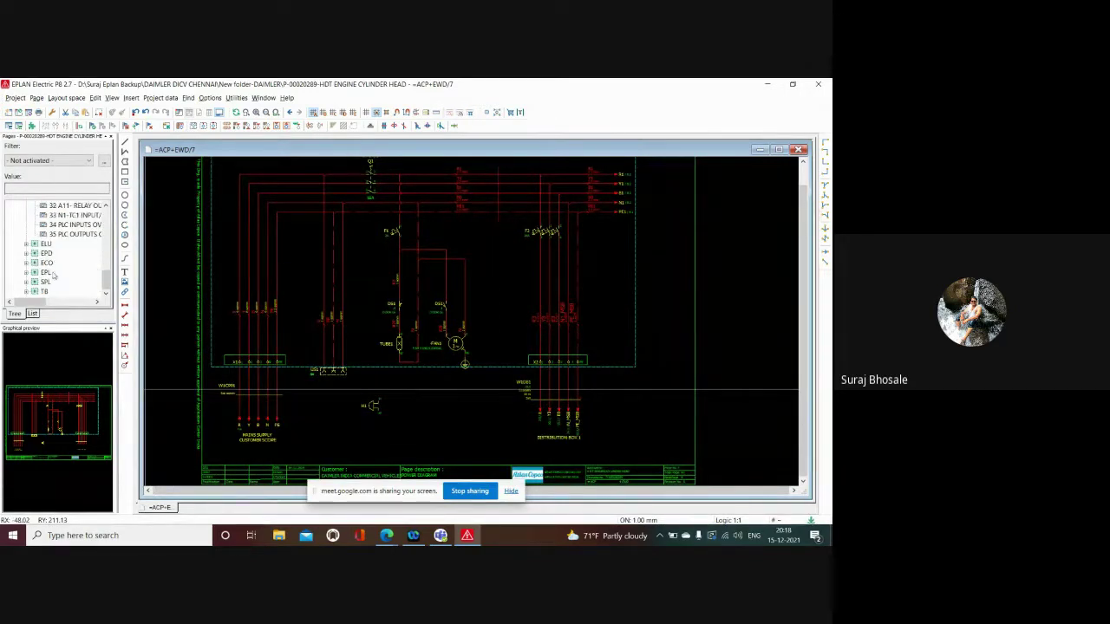
left_click(26, 263)
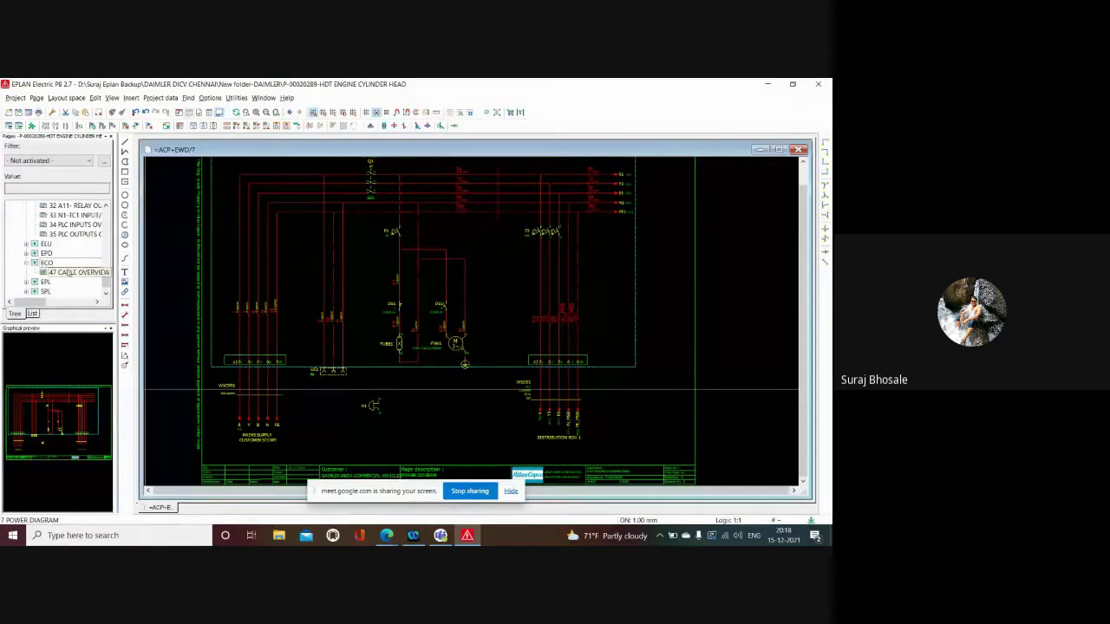
double_click(73, 272)
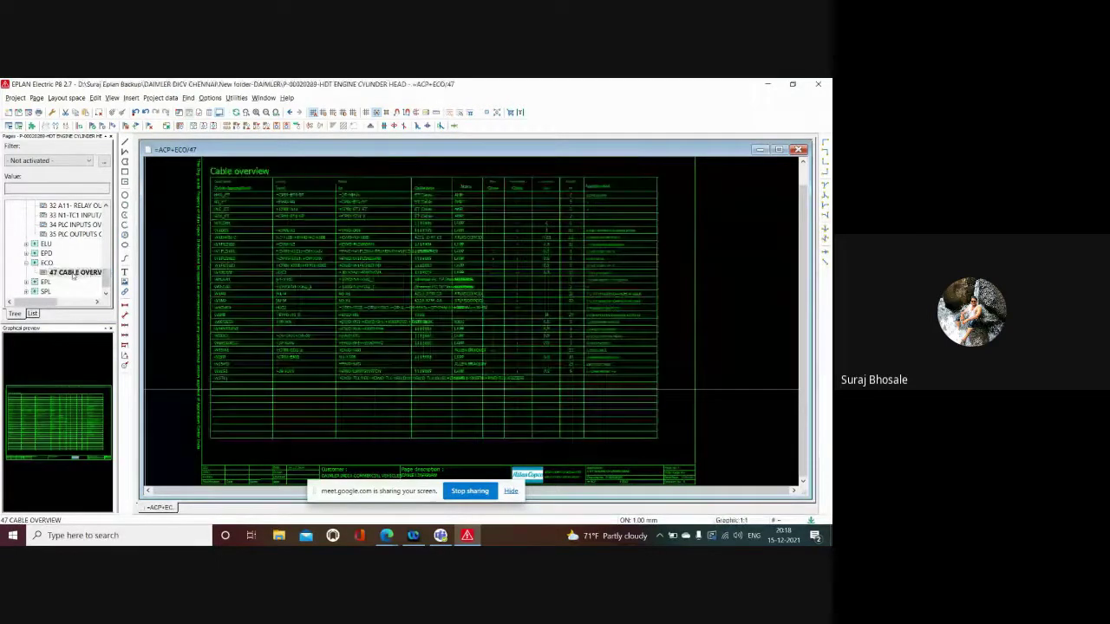
Zoom around the cable table to read W1CP01 as a 5-core, 6 mm², 5 m LAPP cable.
scroll(315, 186, "up", 1)
scroll(245, 181, "up", 1)
scroll(246, 181, "up", 1)
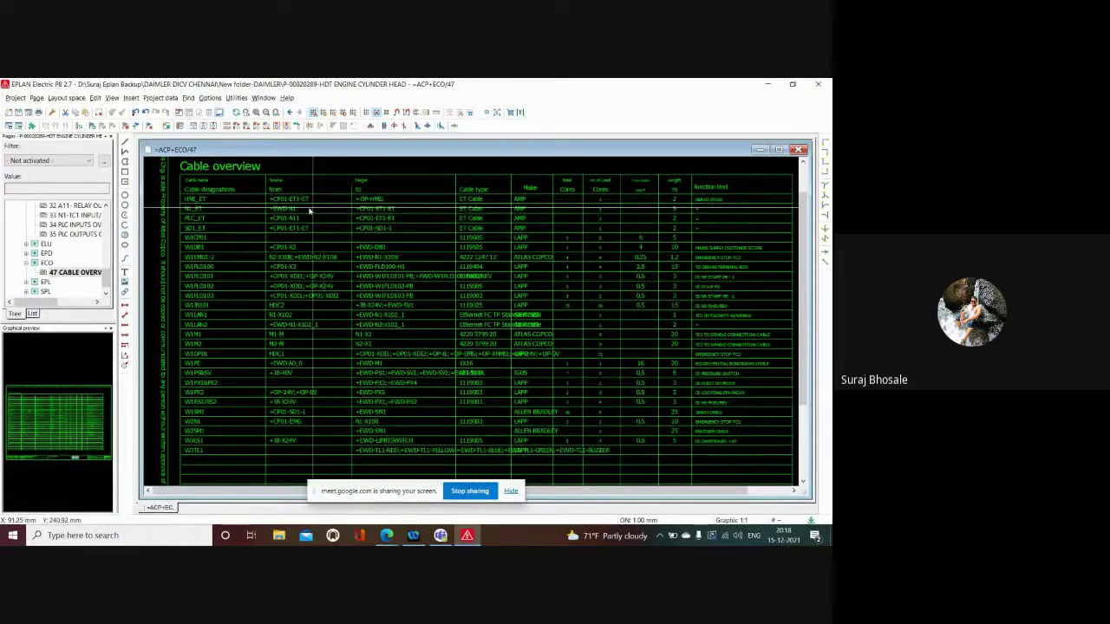
scroll(347, 207, "down", 1)
scroll(351, 205, "up", 1)
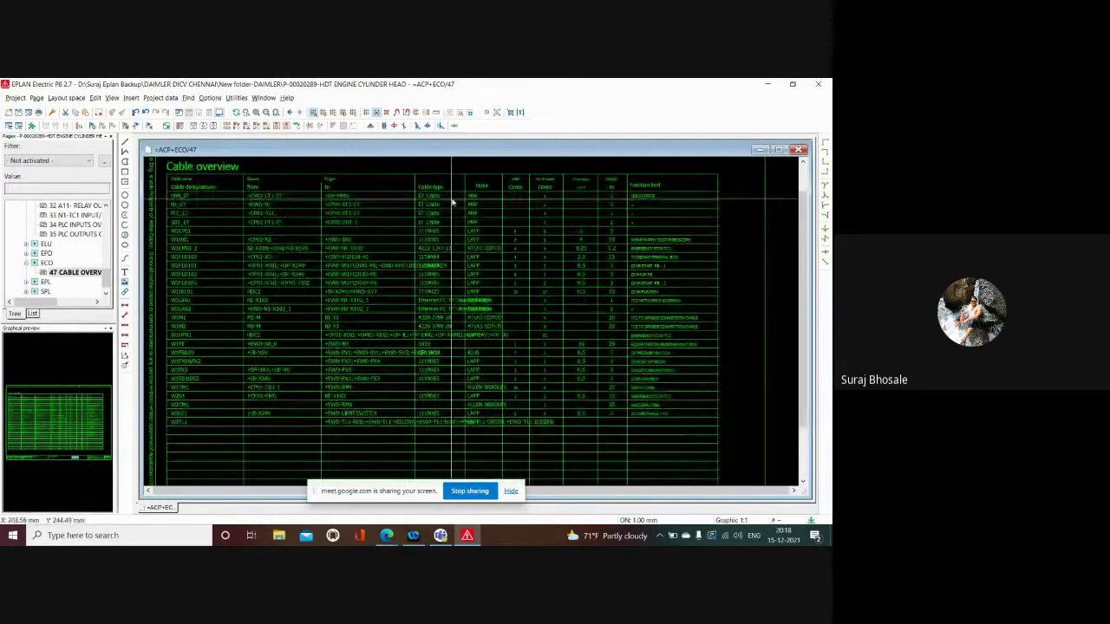
scroll(481, 187, "up", 1)
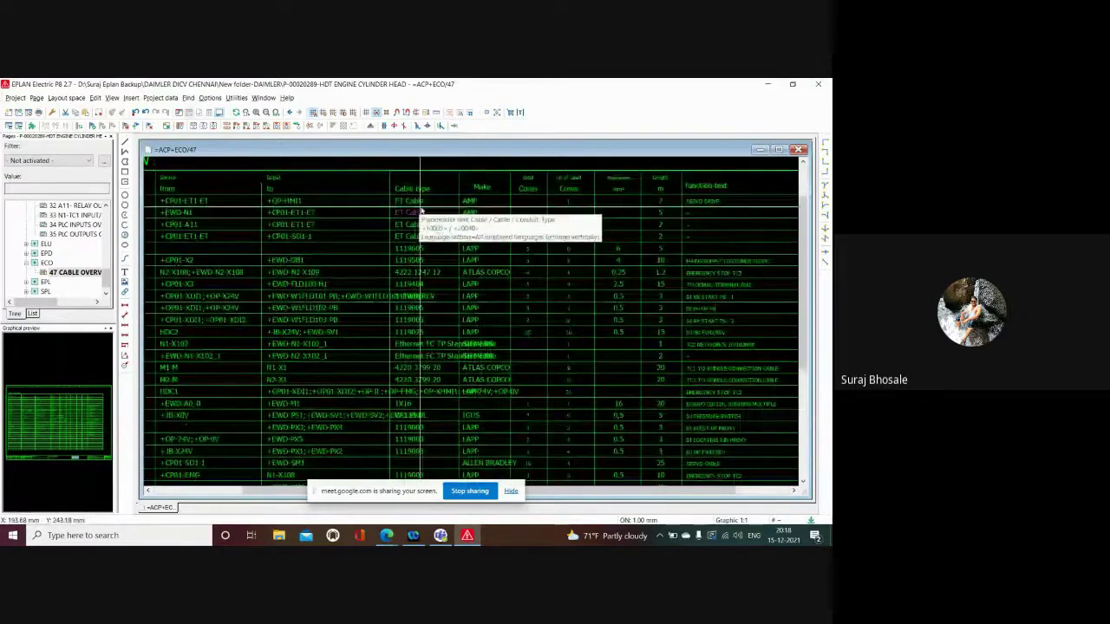
scroll(292, 166, "down", 1)
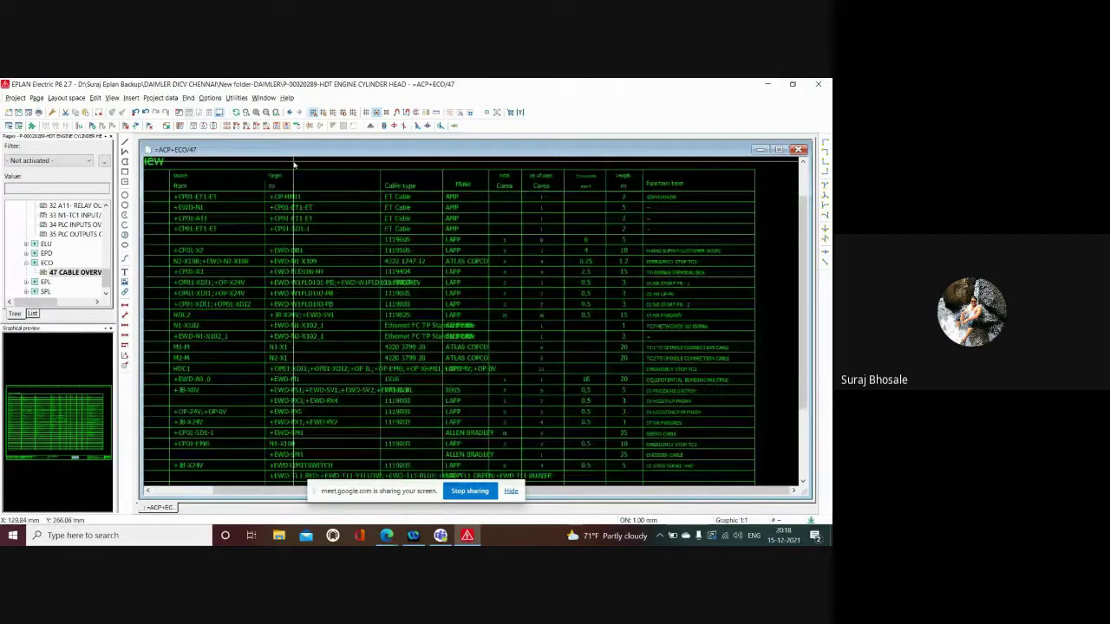
scroll(386, 205, "up", 1)
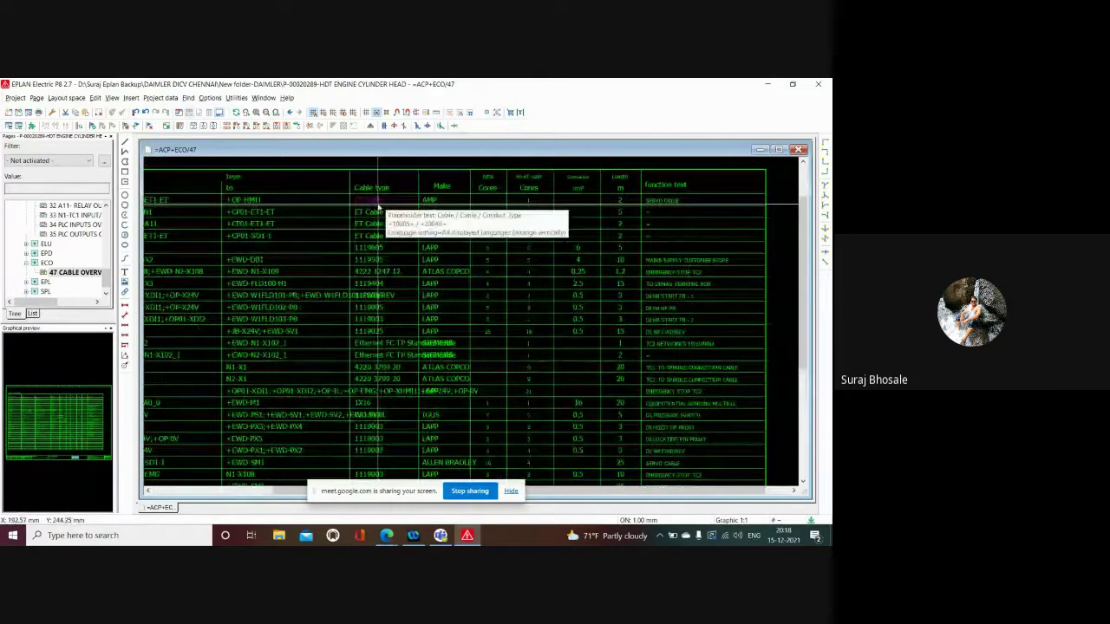
scroll(407, 217, "up", 1)
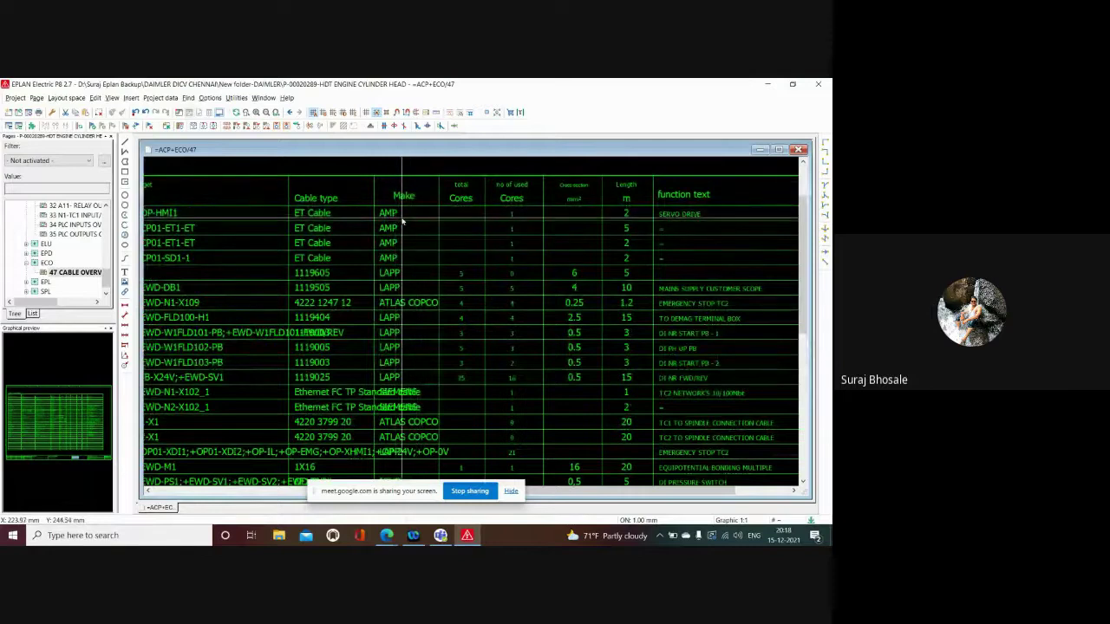
scroll(357, 217, "down", 1)
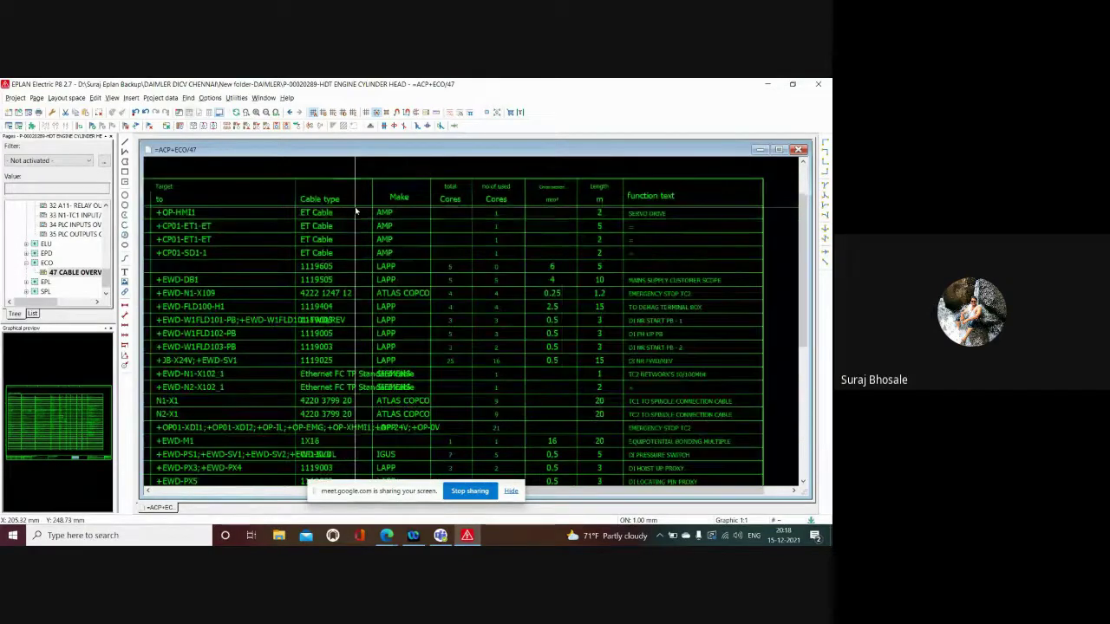
scroll(567, 219, "up", 1)
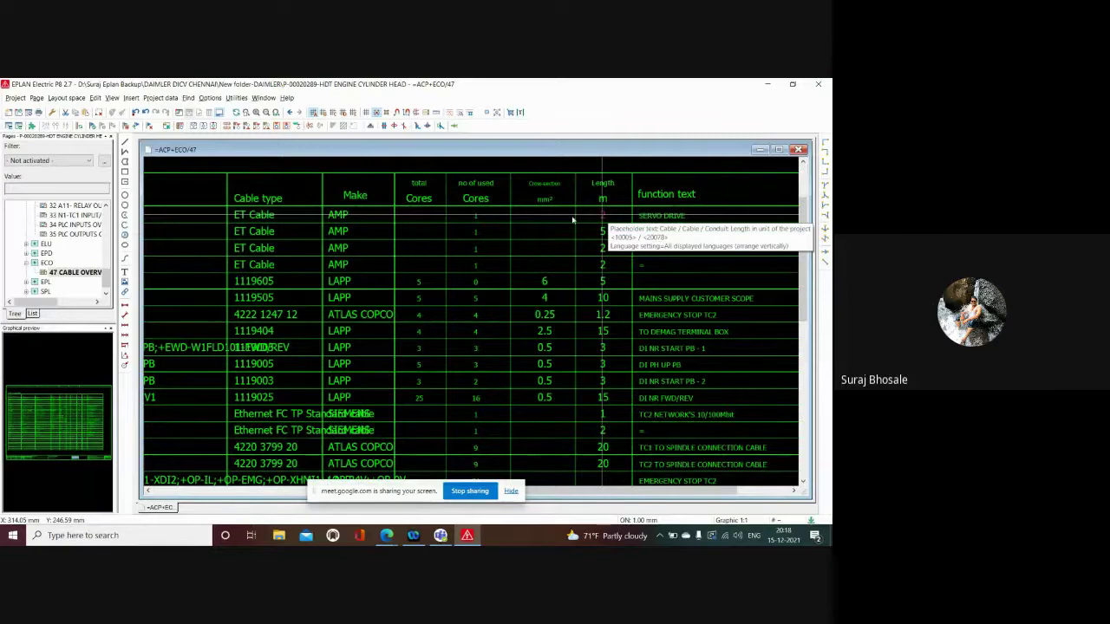
scroll(706, 228, "down", 1)
scroll(627, 208, "up", 1)
scroll(625, 188, "up", 1)
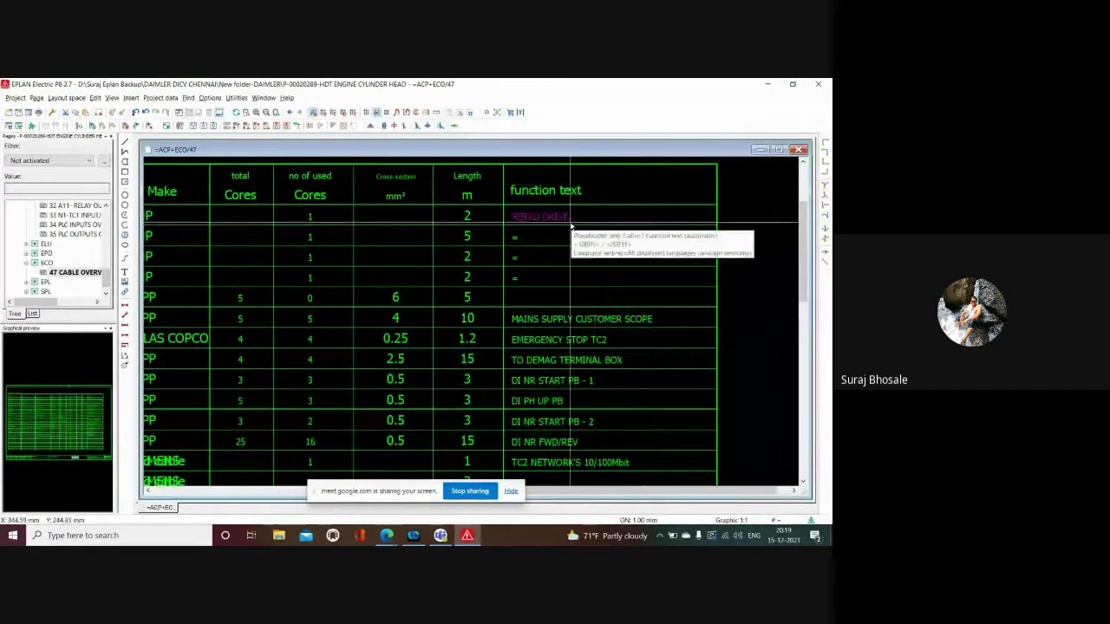
scroll(565, 223, "down", 2)
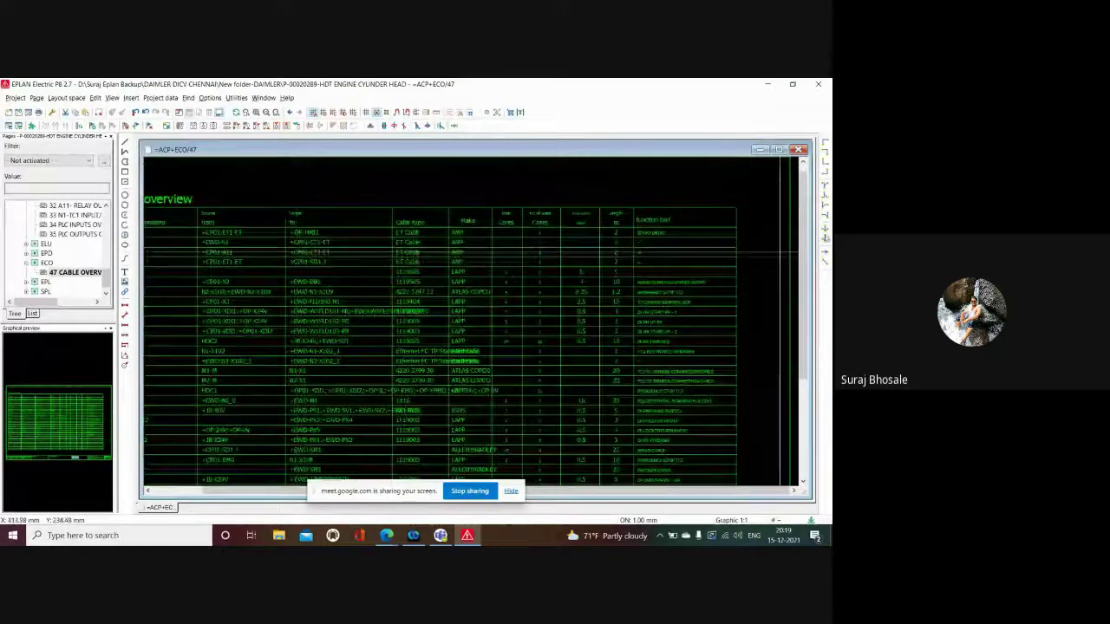
scroll(768, 226, "up", 1)
scroll(763, 228, "up", 1)
scroll(664, 250, "up", 1)
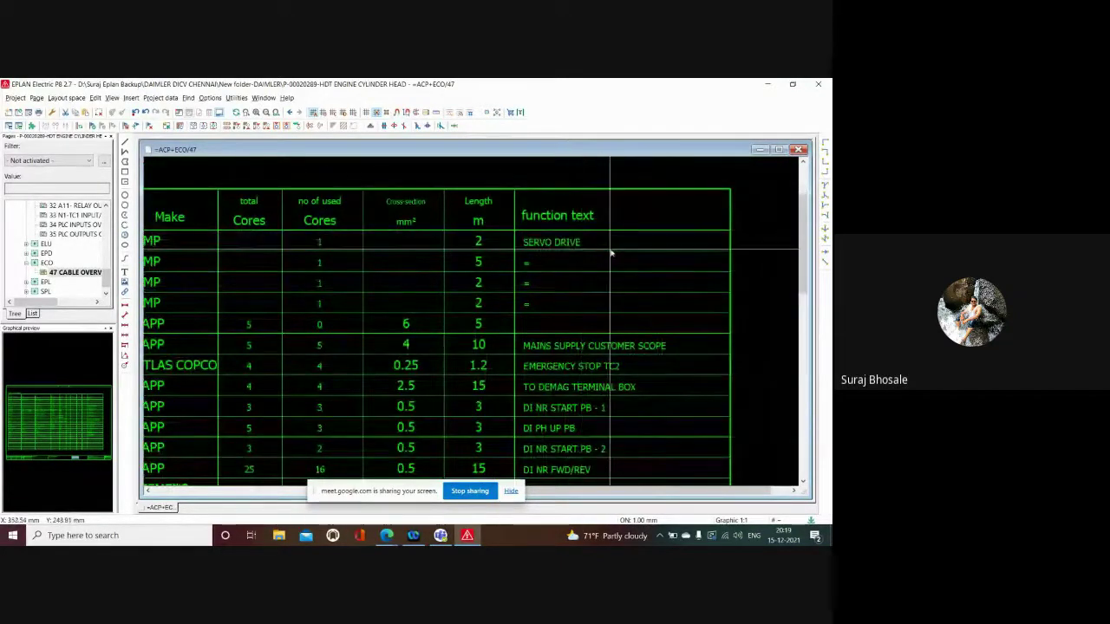
scroll(607, 250, "up", 1)
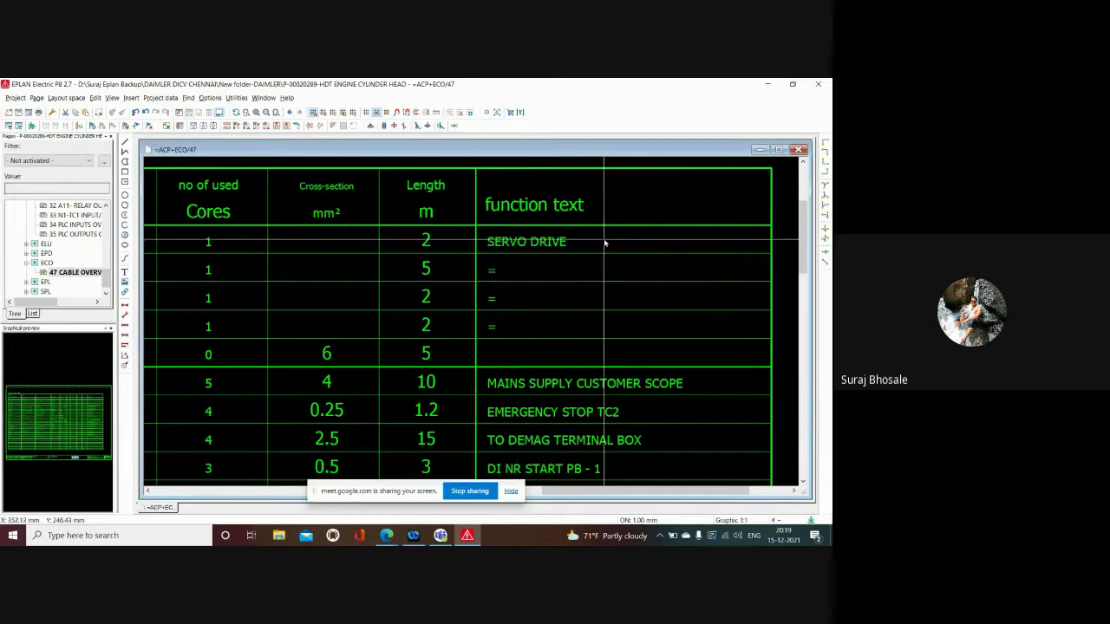
scroll(739, 197, "down", 1)
scroll(740, 195, "down", 1)
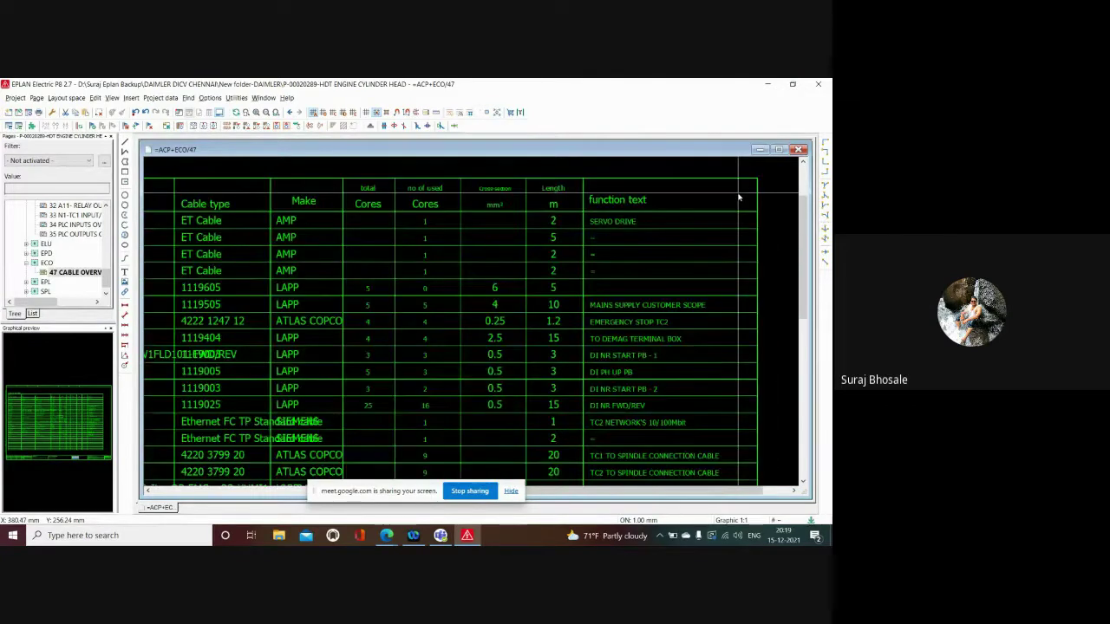
scroll(694, 248, "down", 2)
scroll(212, 245, "up", 1)
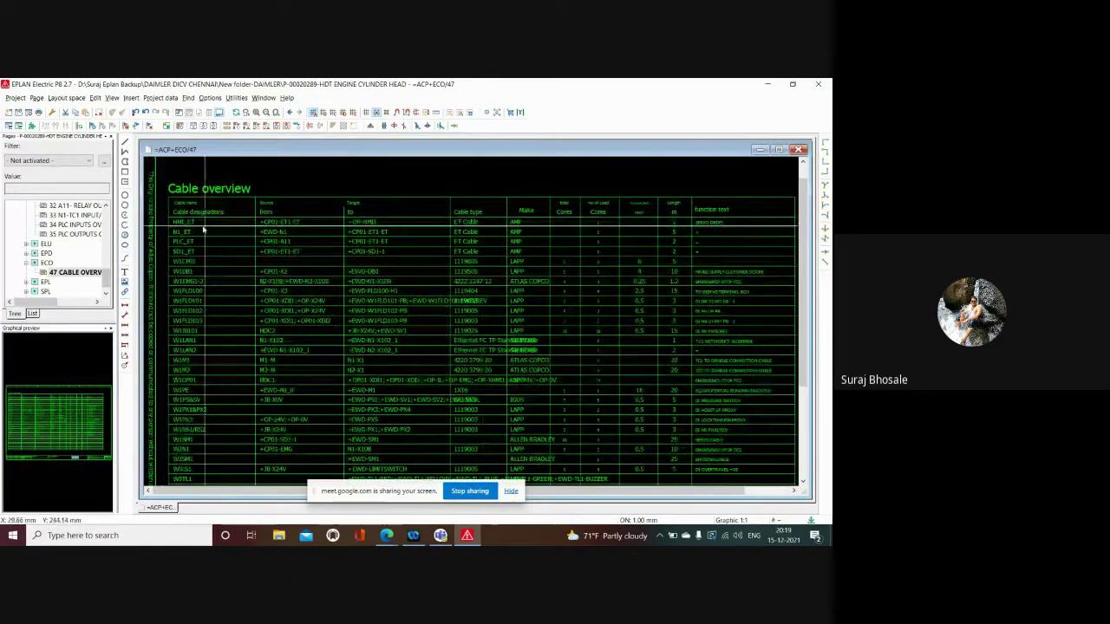
Scroll the page tree and expand the SPL node to list its parts-list pages.
scroll(62, 258, "up", 2)
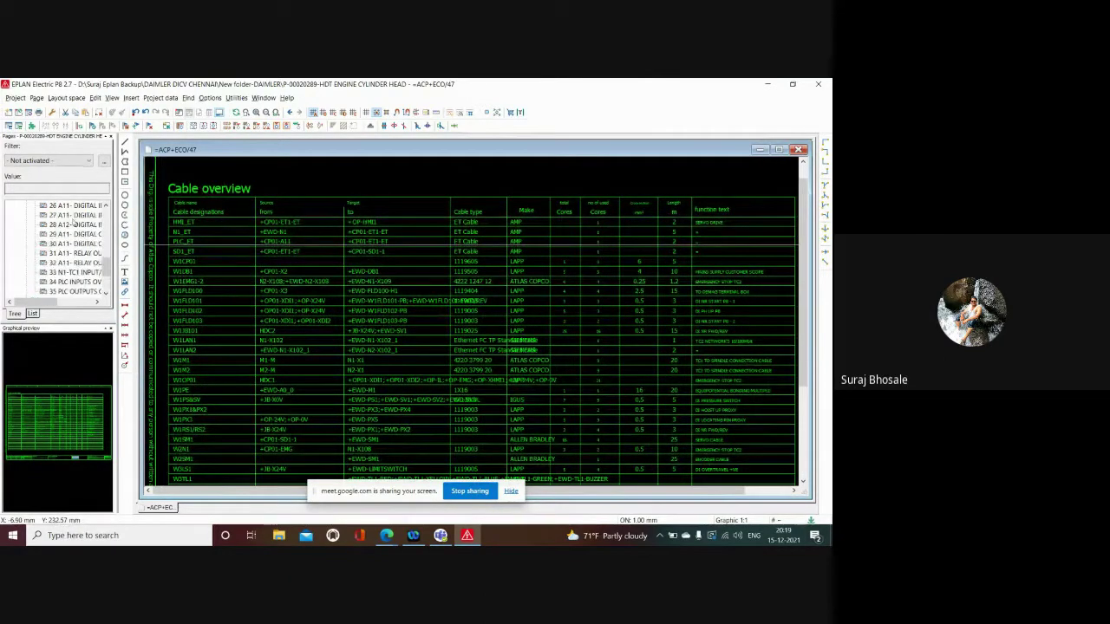
scroll(75, 234, "up", 1)
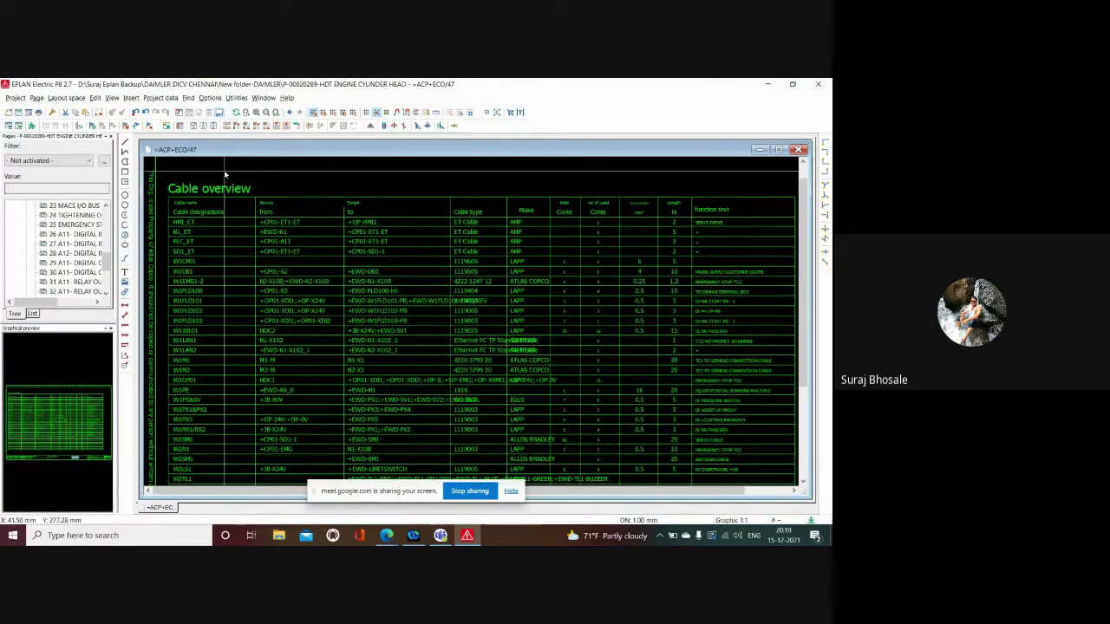
scroll(223, 168, "down", 1)
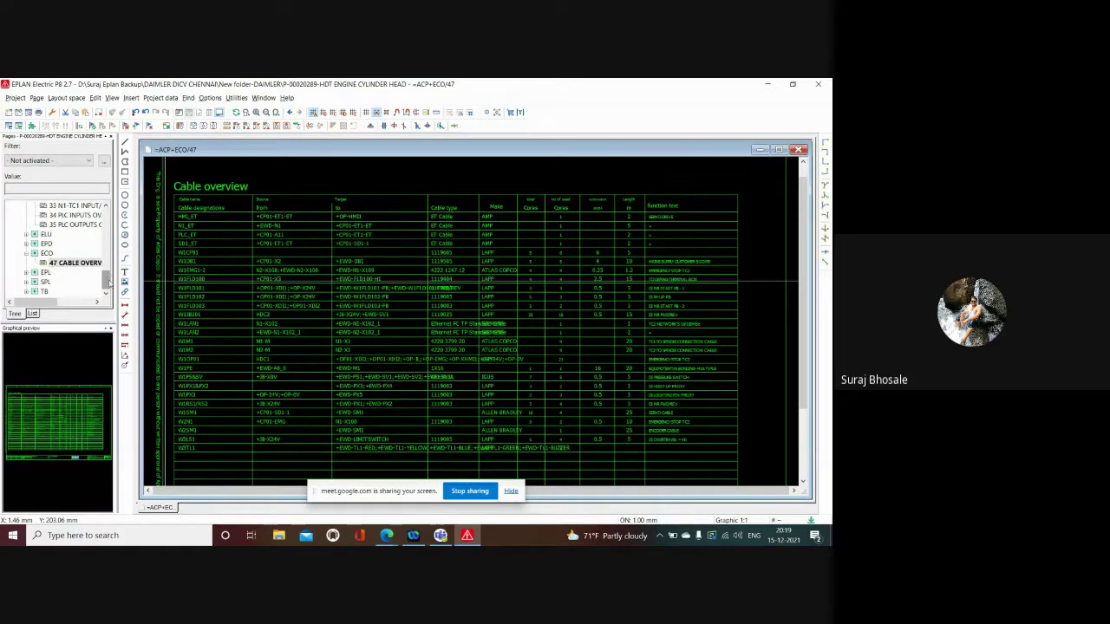
left_click(26, 282)
Open page 55 SUMMARIZED PARTS LIST and zoom in to review suppliers, quantities and prices.
left_click(76, 264)
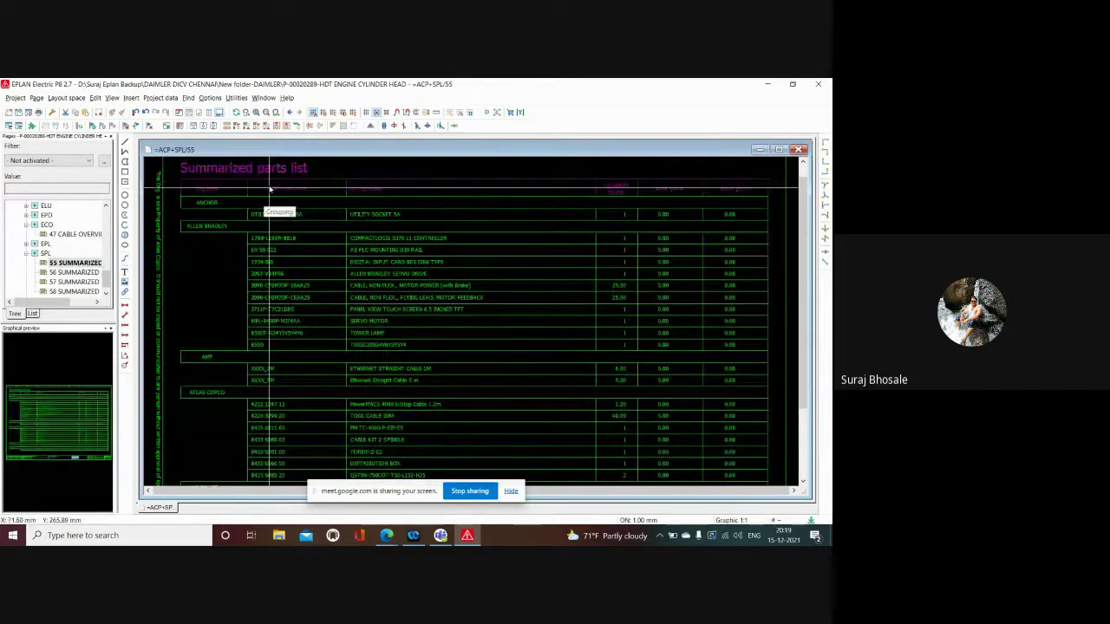
scroll(194, 162, "up", 1)
scroll(199, 173, "up", 1)
scroll(204, 186, "up", 1)
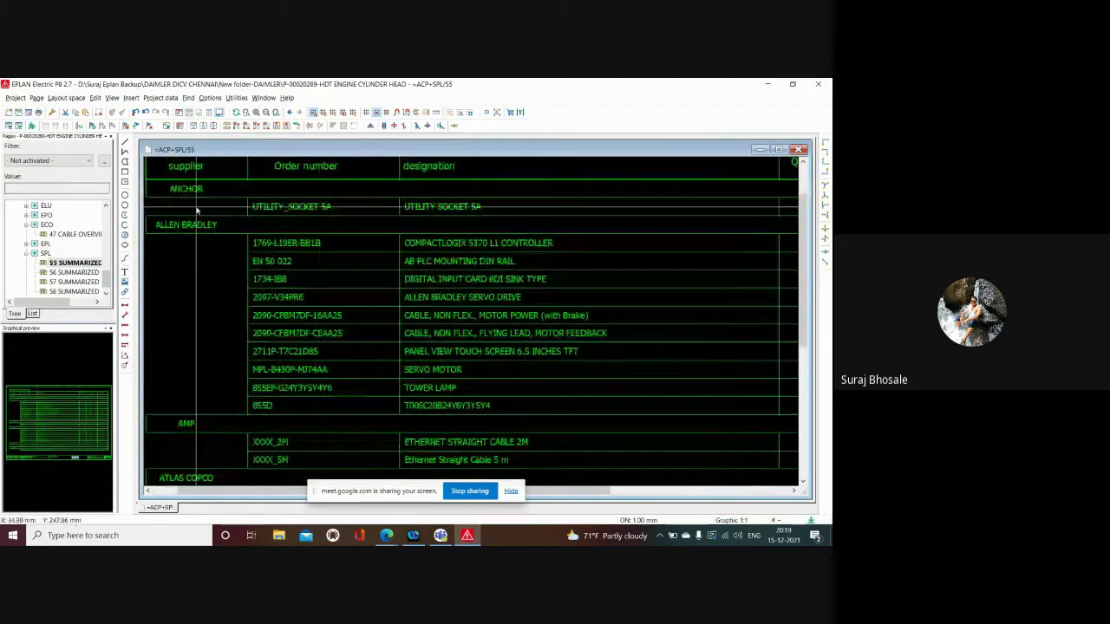
scroll(208, 202, "up", 1)
scroll(198, 201, "up", 1)
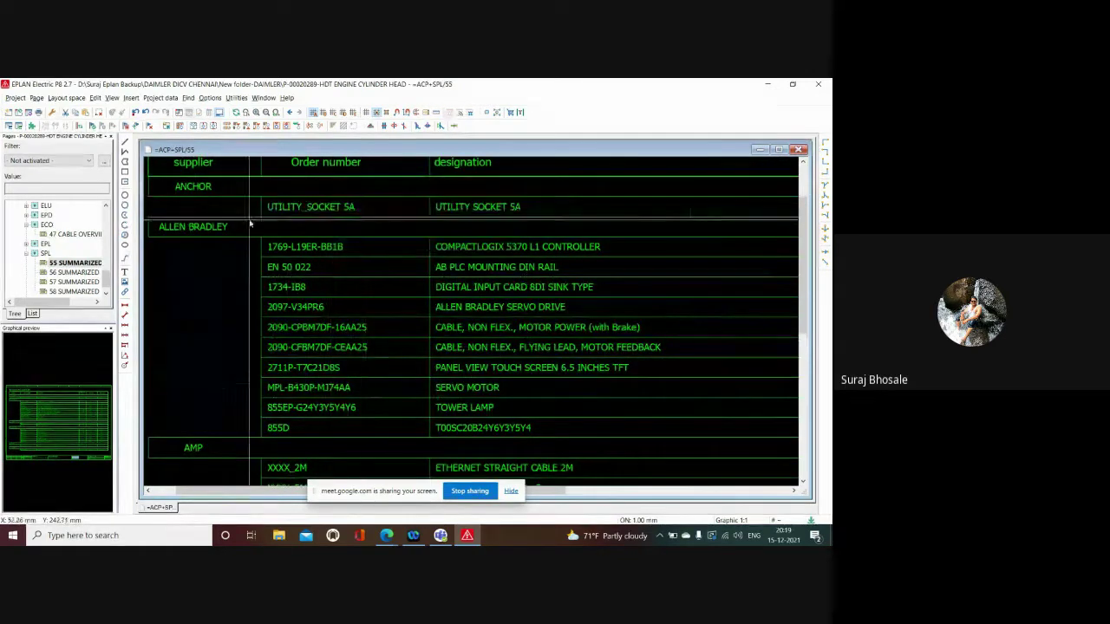
scroll(247, 222, "down", 2)
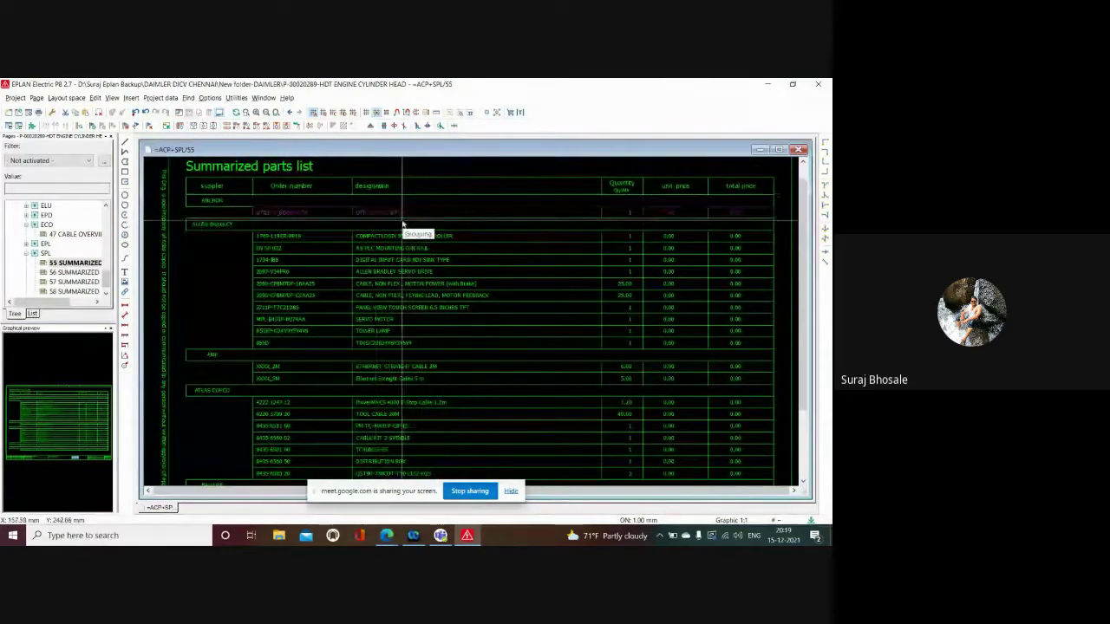
scroll(664, 241, "up", 2)
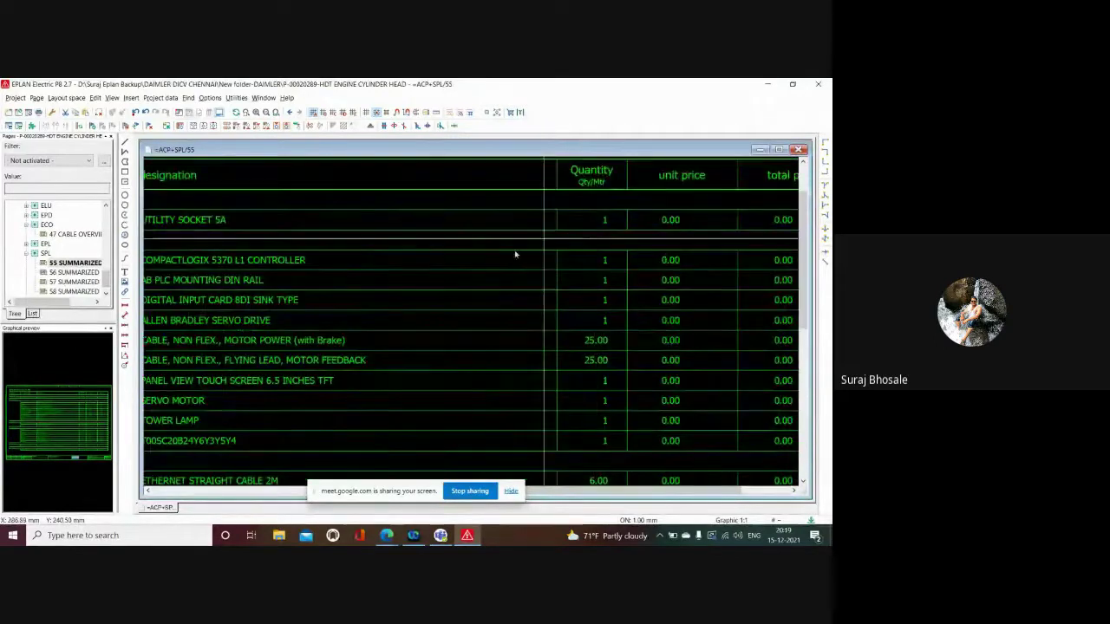
scroll(678, 274, "down", 1)
scroll(677, 273, "up", 2)
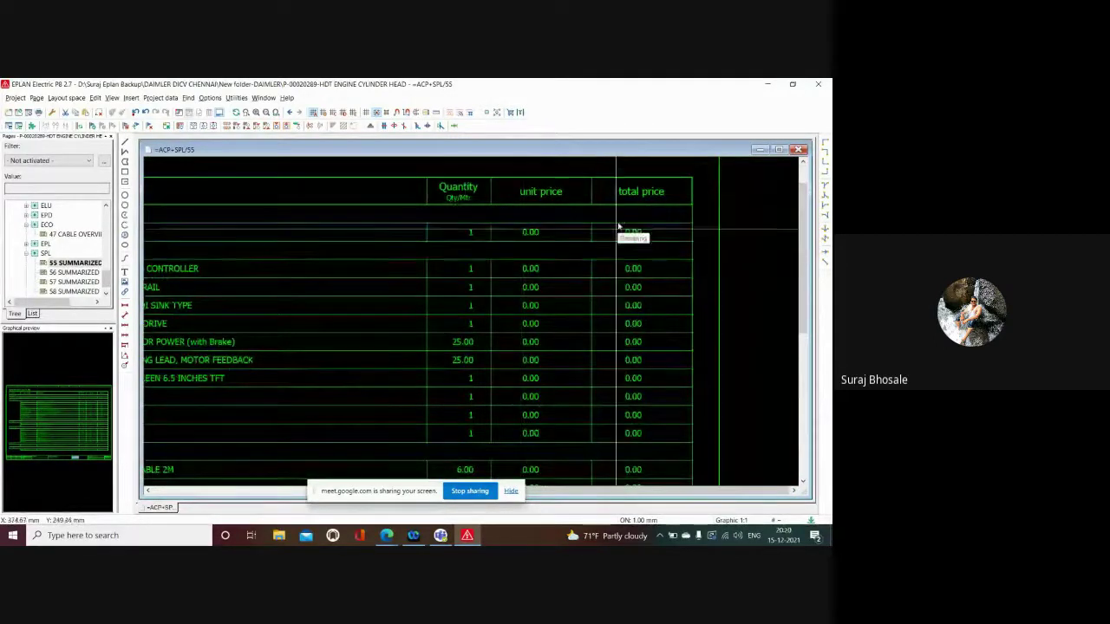
scroll(656, 244, "down", 1)
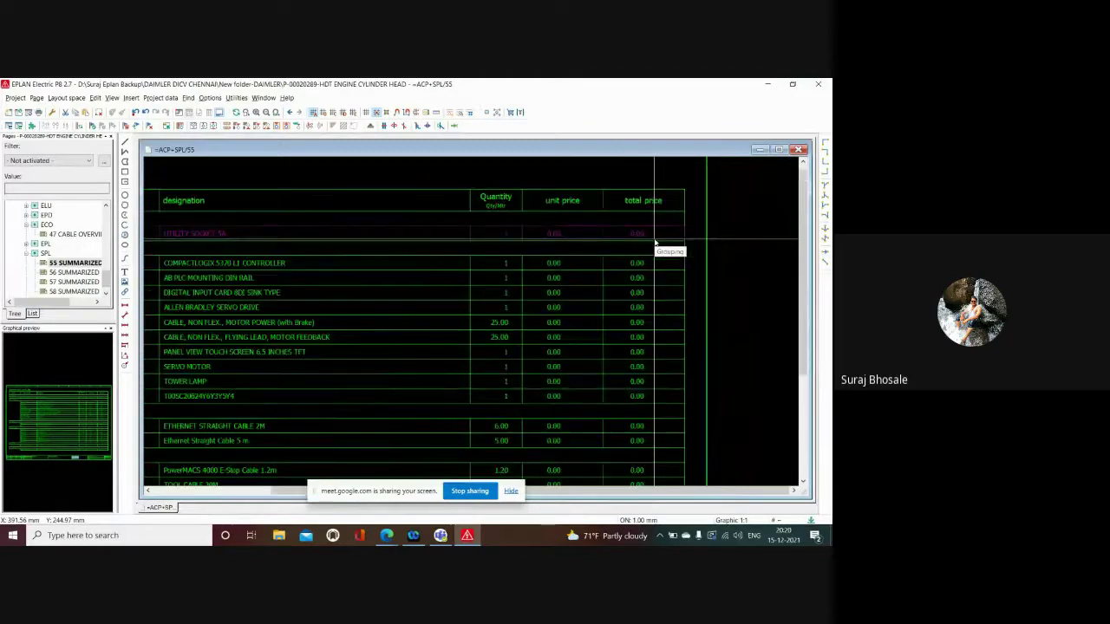
scroll(657, 246, "down", 2)
scroll(657, 248, "down", 1)
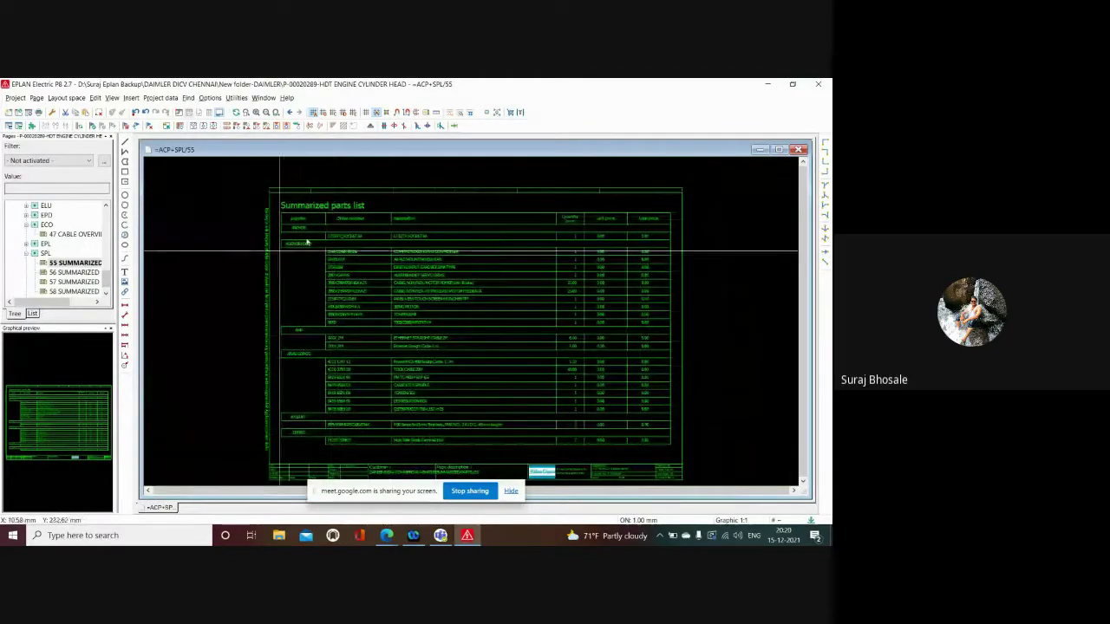
scroll(563, 390, "up", 1)
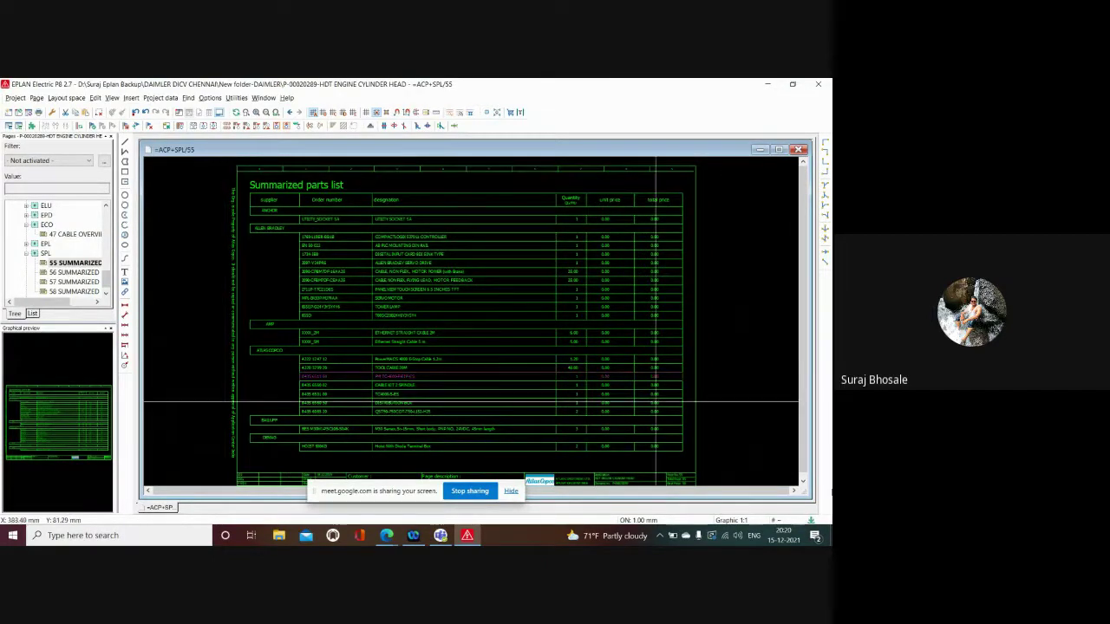
left_click(27, 254)
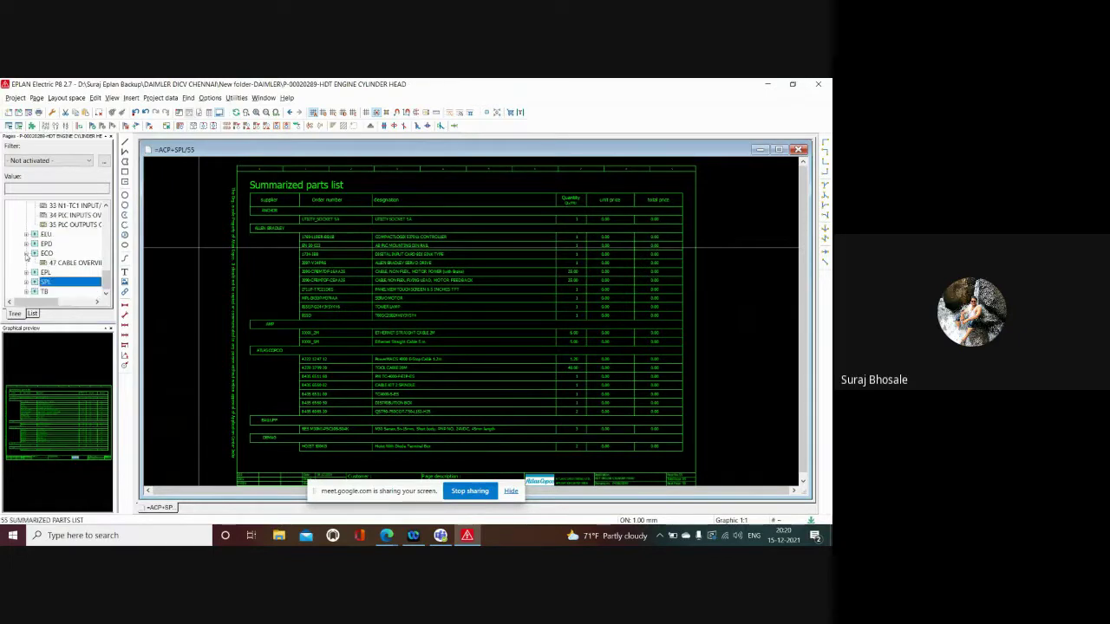
left_click(26, 254)
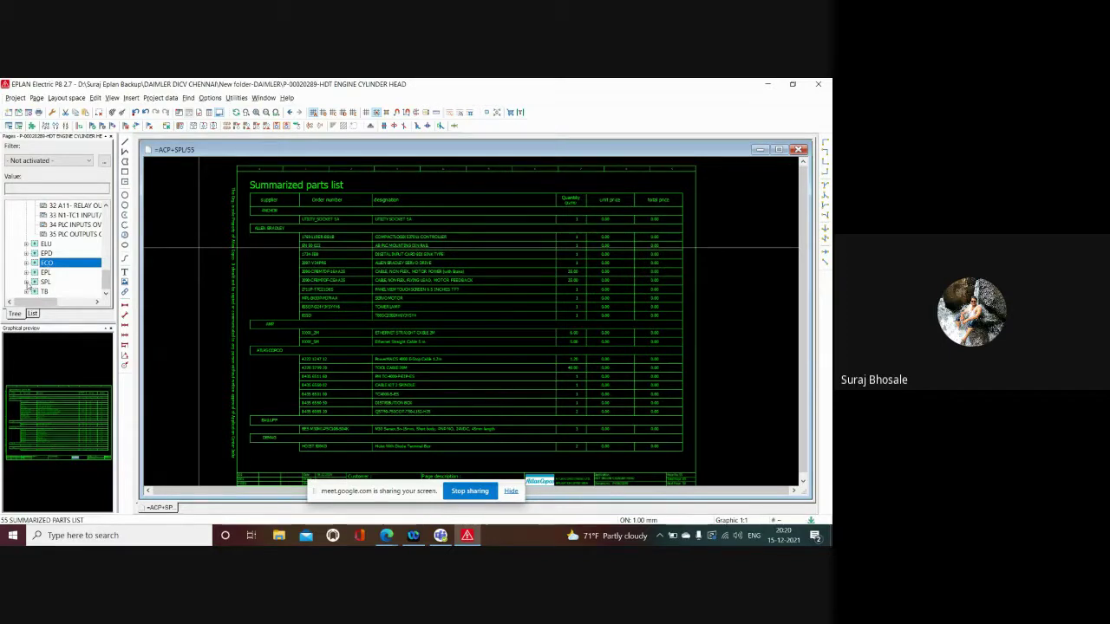
scroll(309, 292, "up", 2)
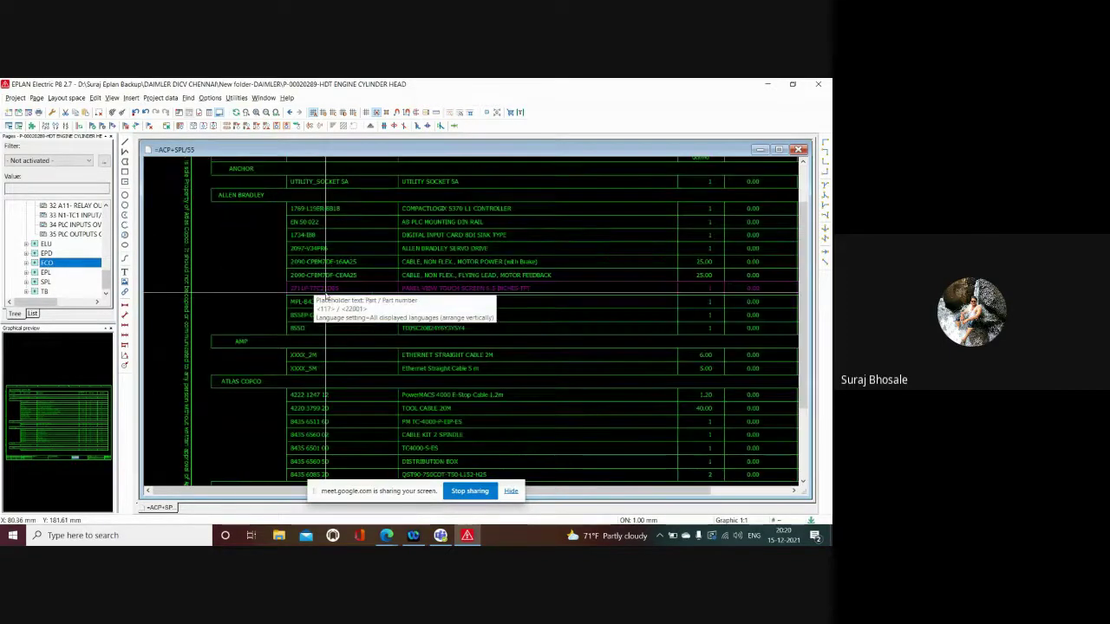
scroll(575, 213, "up", 1)
scroll(304, 274, "up", 1)
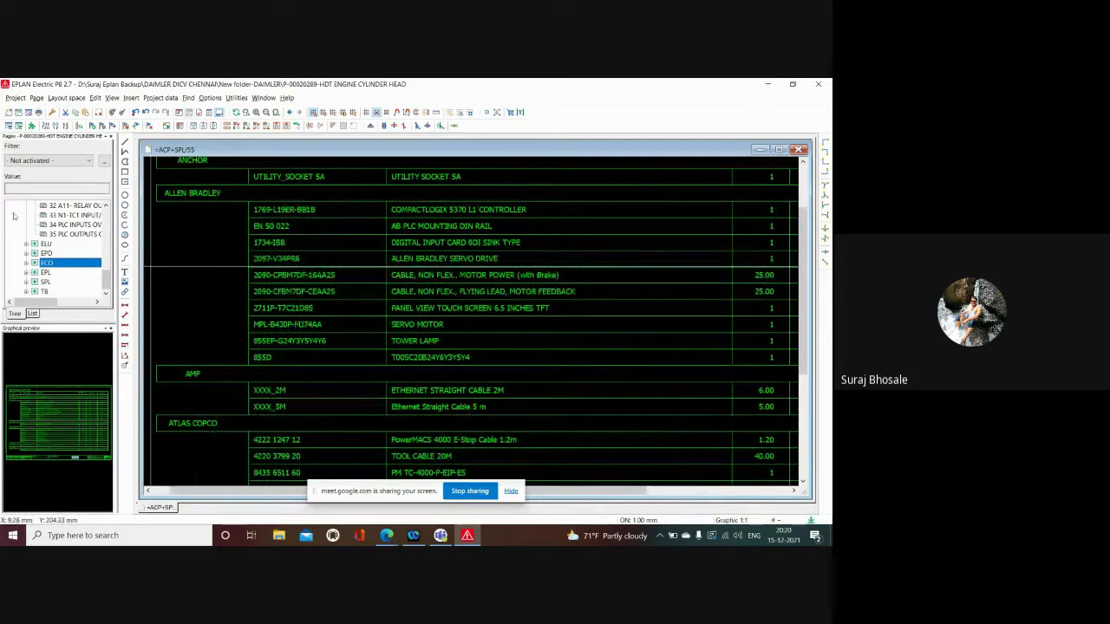
scroll(65, 226, "up", 2)
scroll(65, 221, "up", 1)
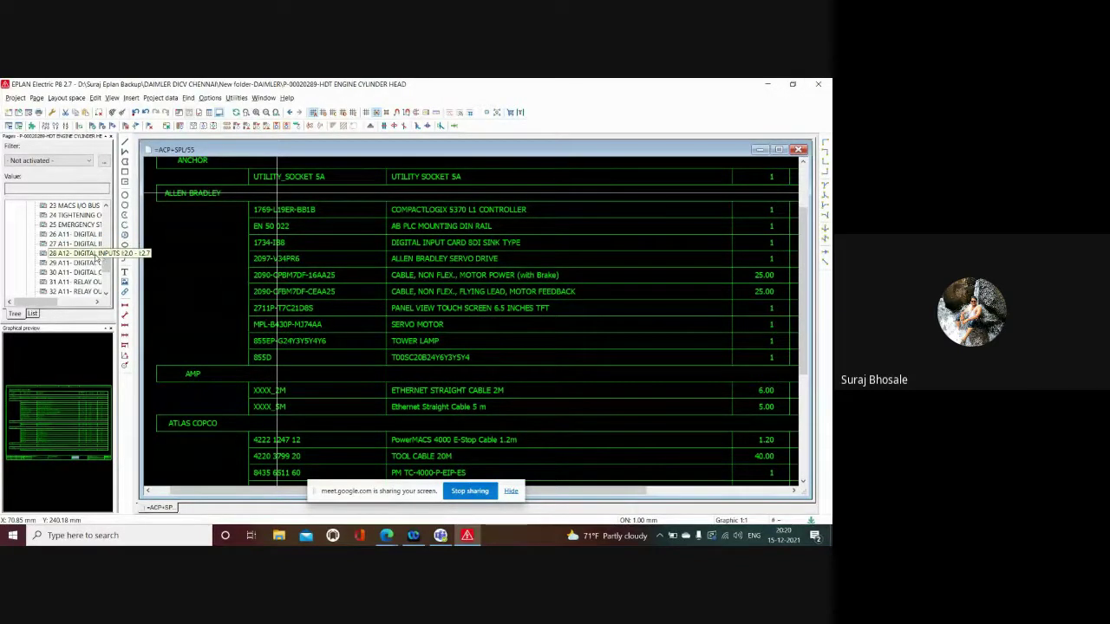
scroll(250, 251, "down", 1)
scroll(250, 251, "down", 1)
scroll(233, 263, "down", 1)
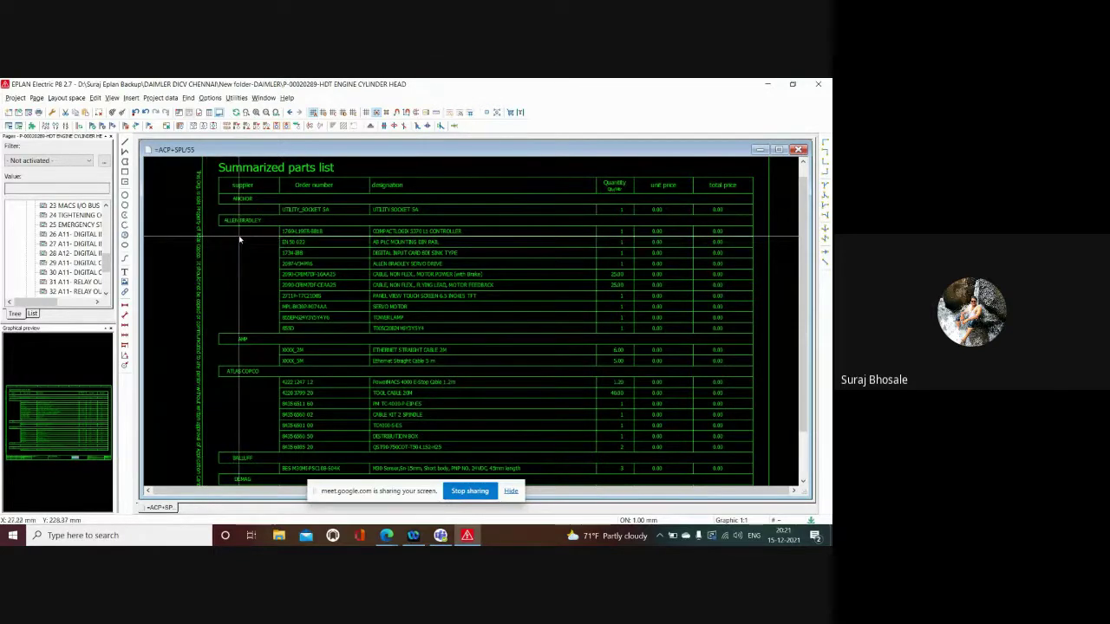
left_click(332, 230)
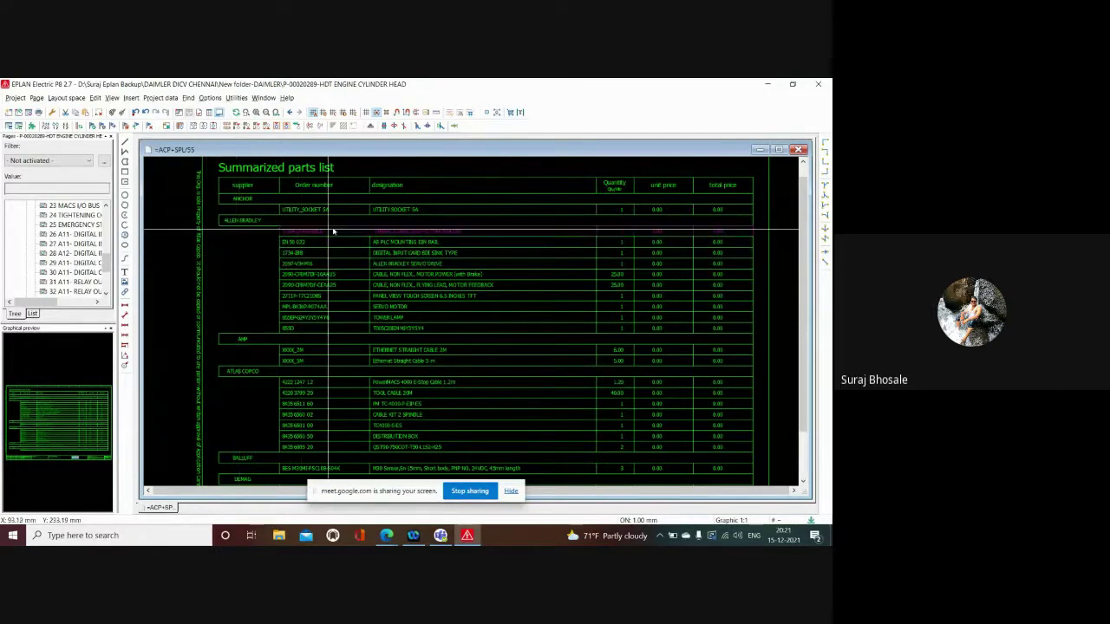
left_click(295, 253)
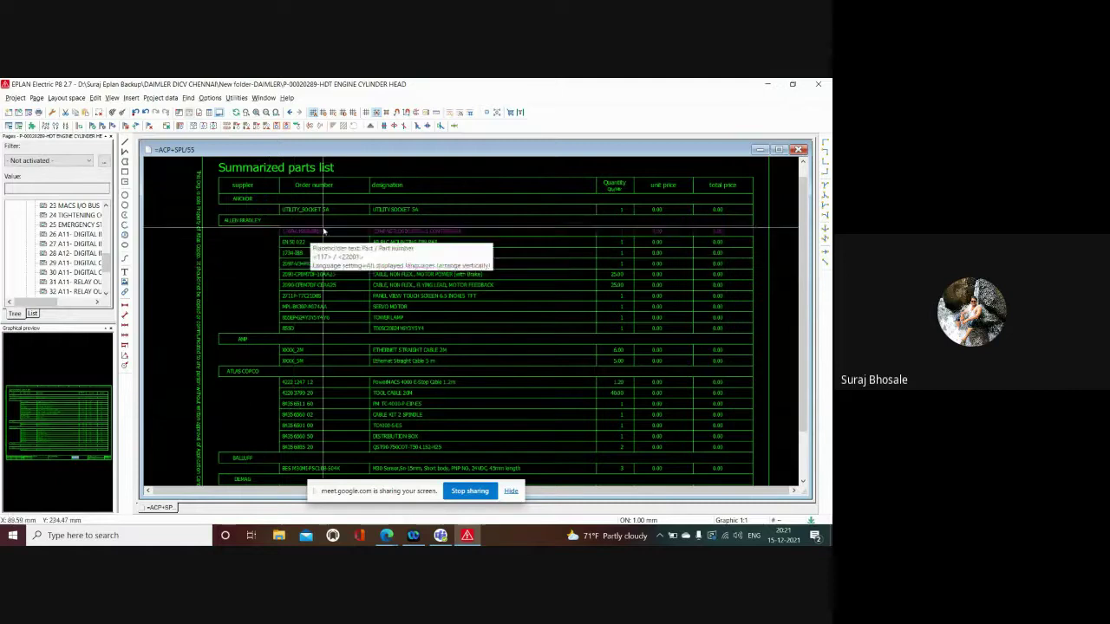
left_click(342, 318)
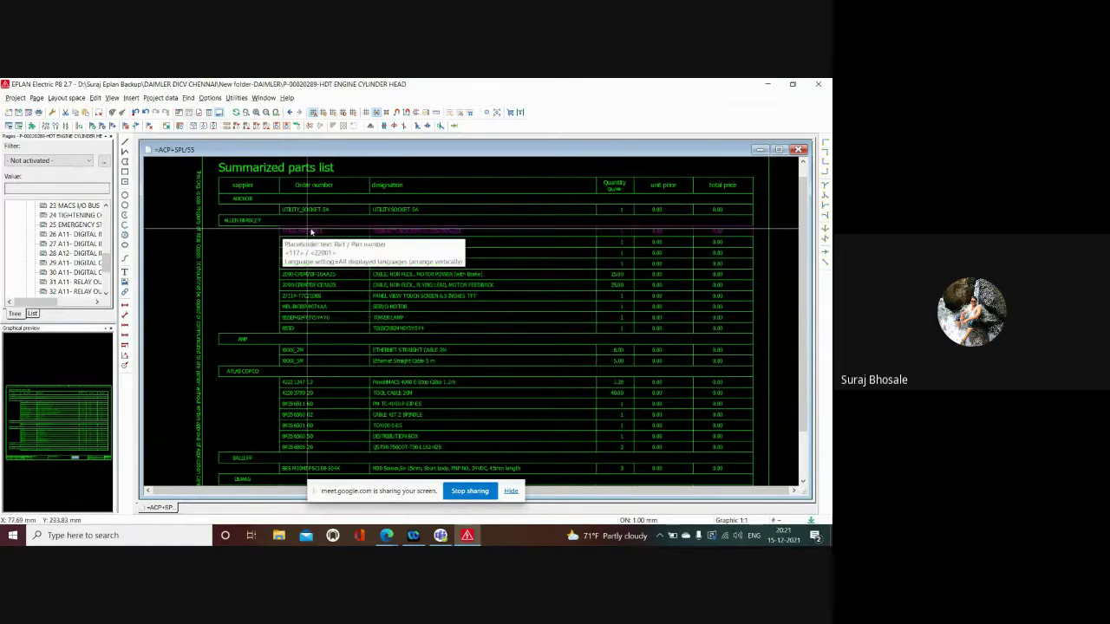
left_click(295, 262)
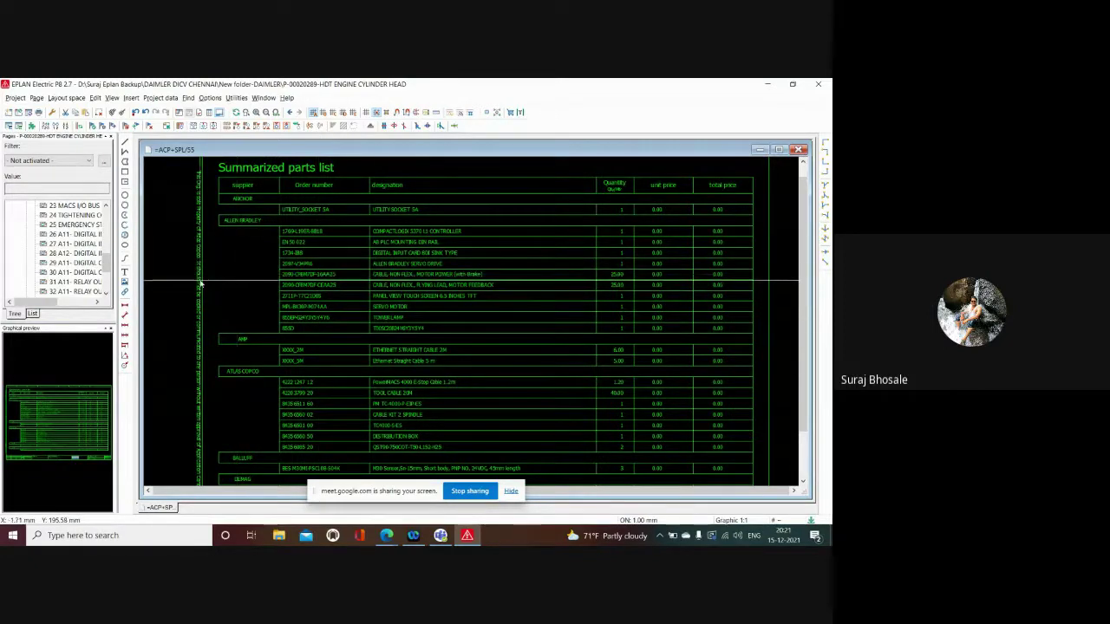
scroll(199, 282, "down", 1)
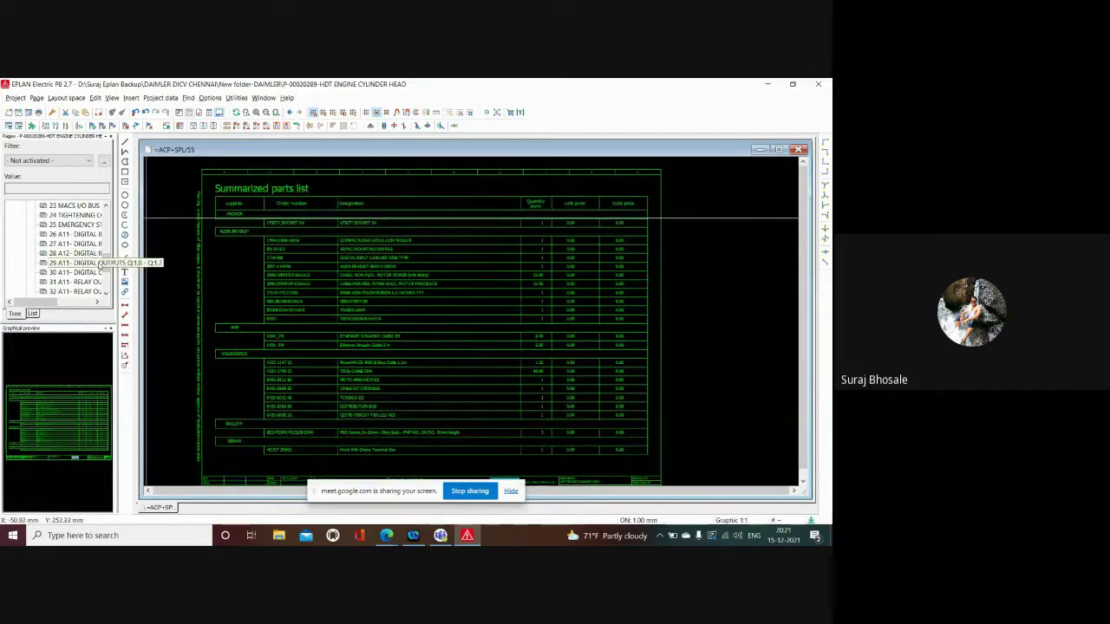
scroll(109, 230, "up", 5)
scroll(110, 229, "up", 3)
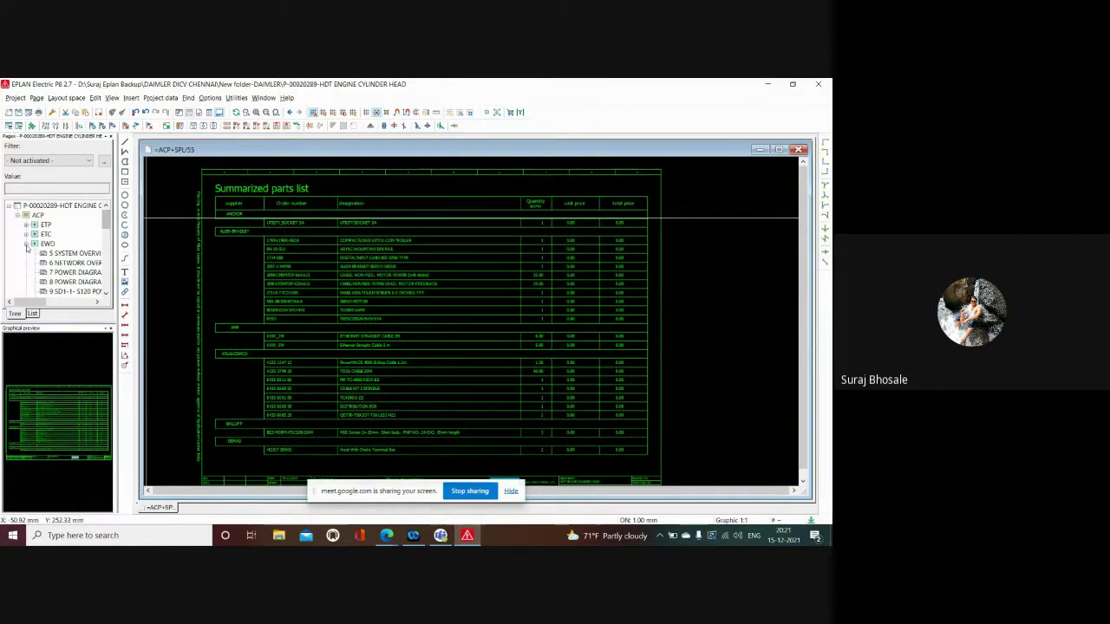
Collapse and re-expand the project page tree, then open EWD page 7 POWER DIAGRAM.
left_click(27, 246)
left_click(9, 205)
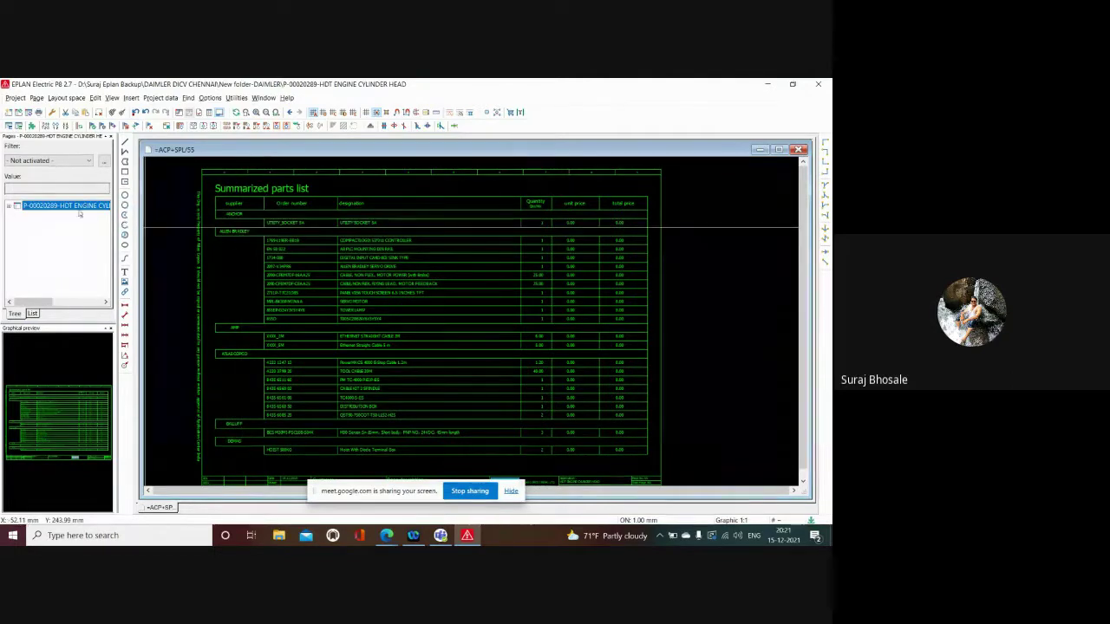
left_click(9, 206)
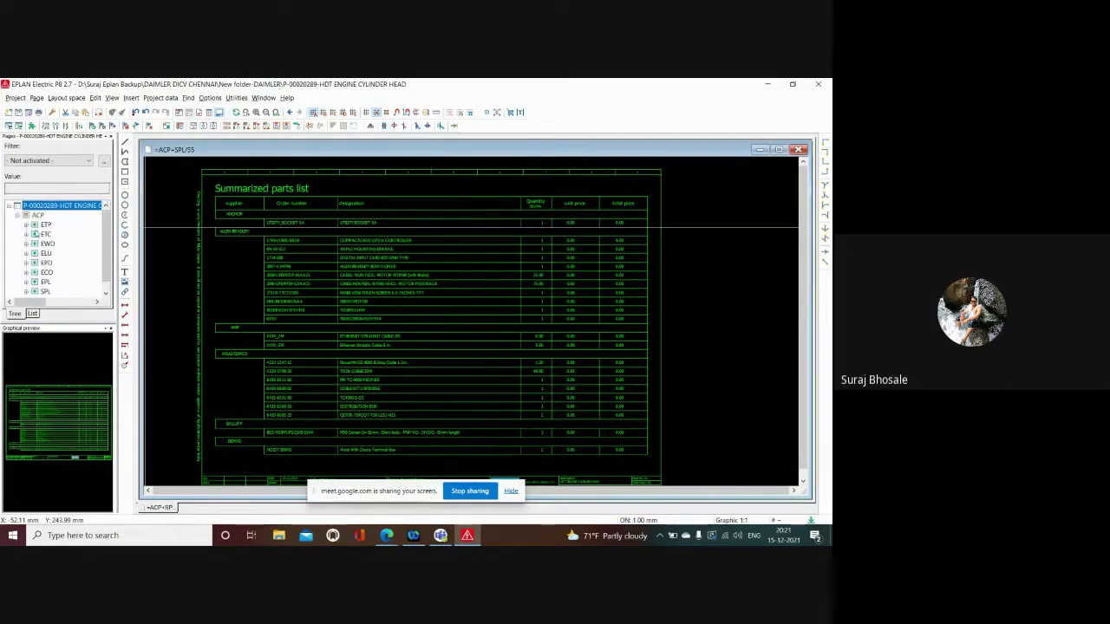
left_click(27, 245)
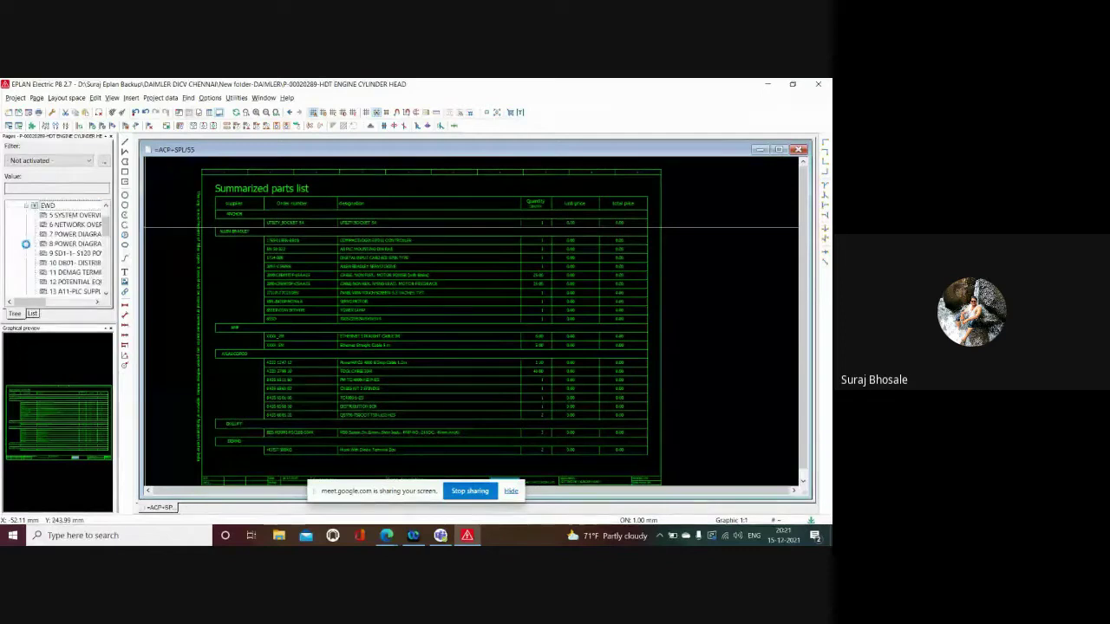
left_click(76, 234)
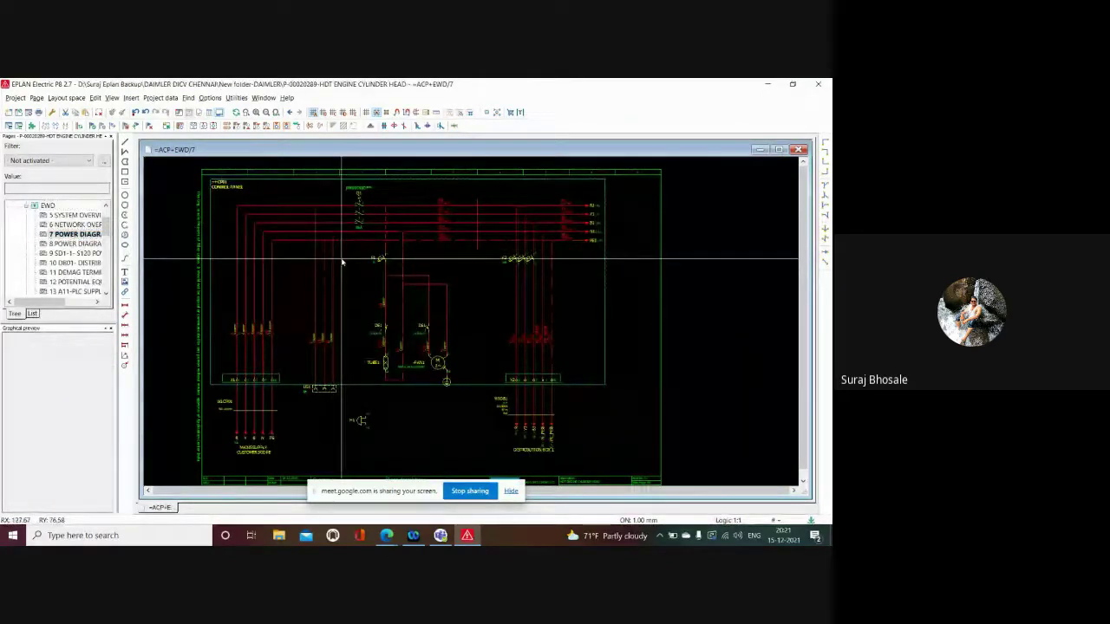
scroll(342, 262, "up", 1)
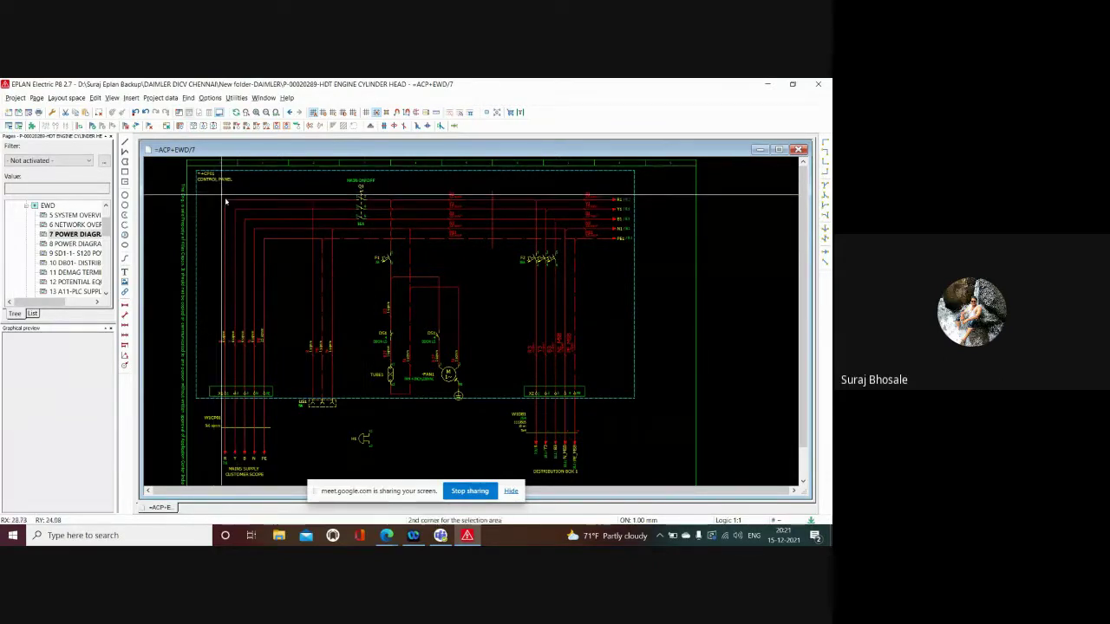
left_click_drag(223, 199, 296, 272)
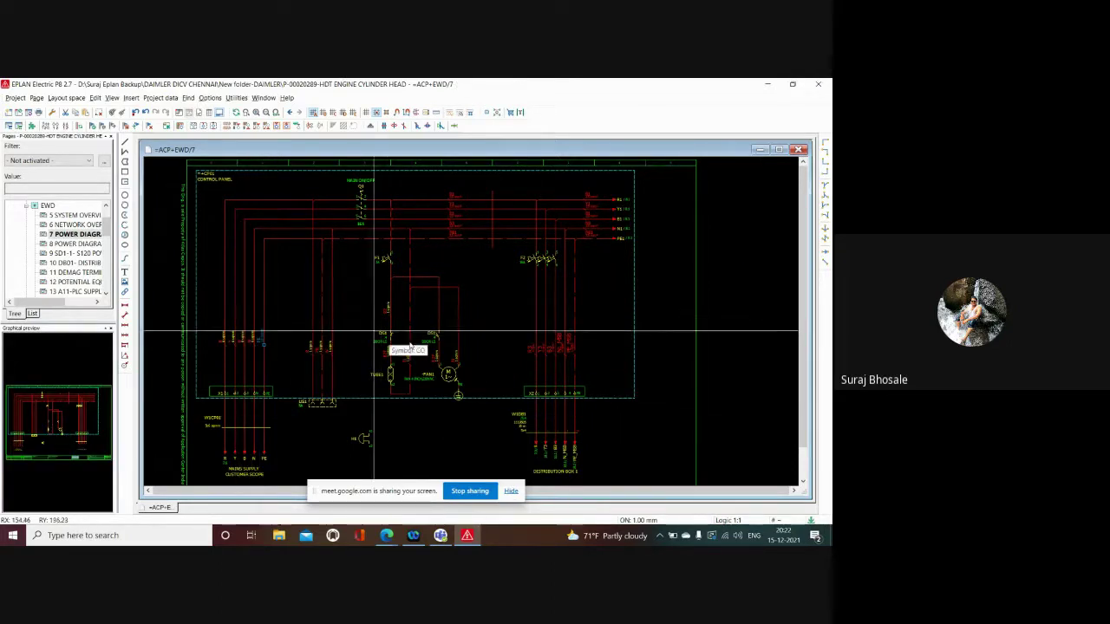
scroll(199, 235, "down", 2)
left_click(386, 537)
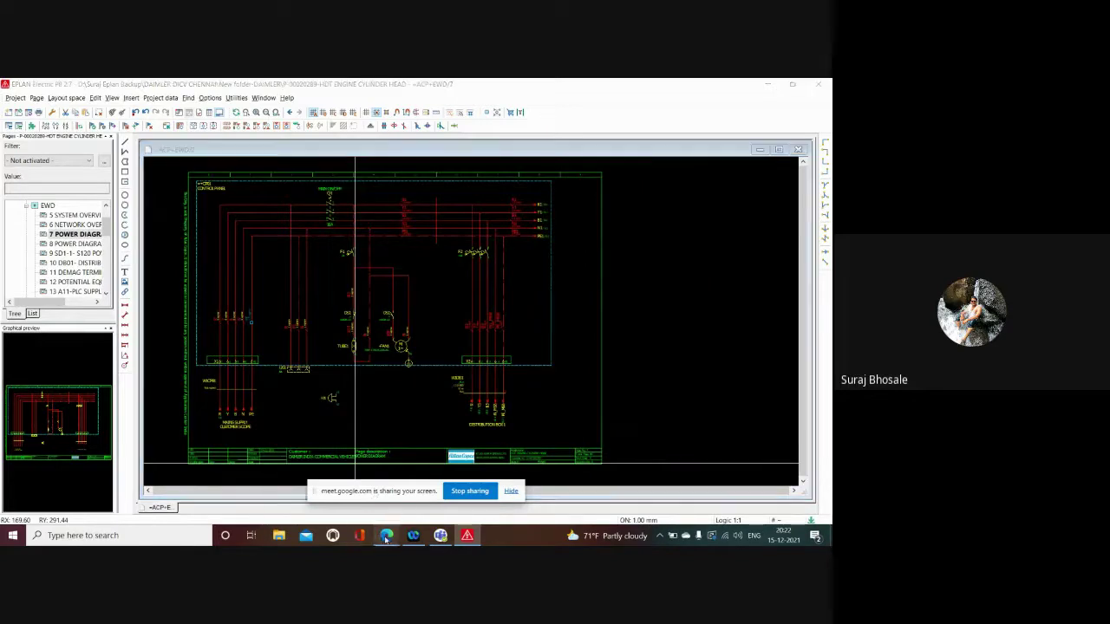
left_click(341, 498)
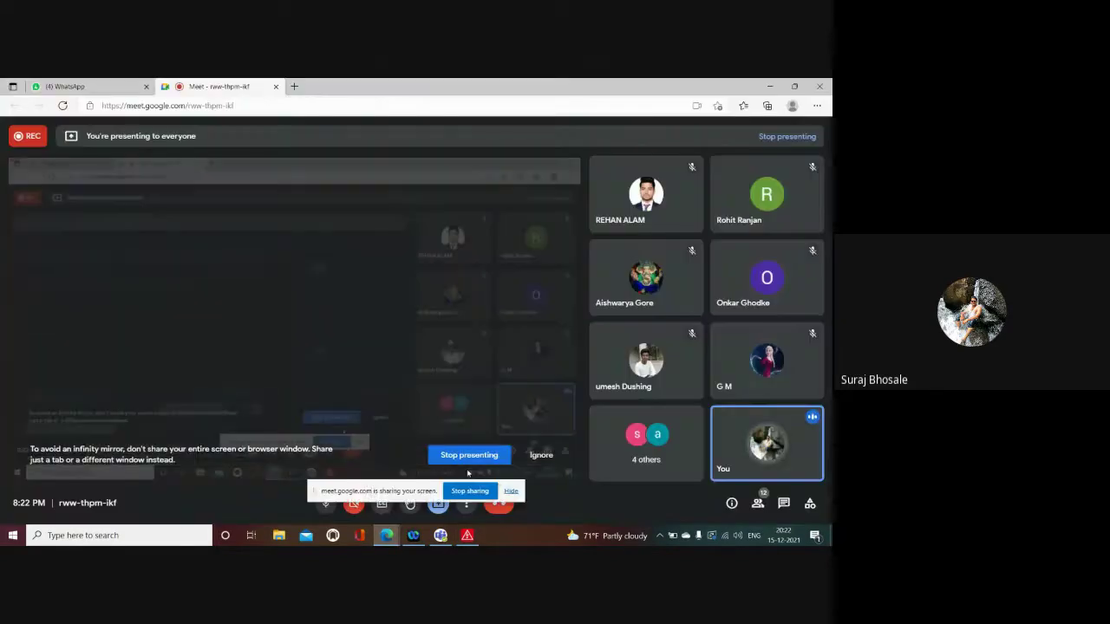
left_click(467, 536)
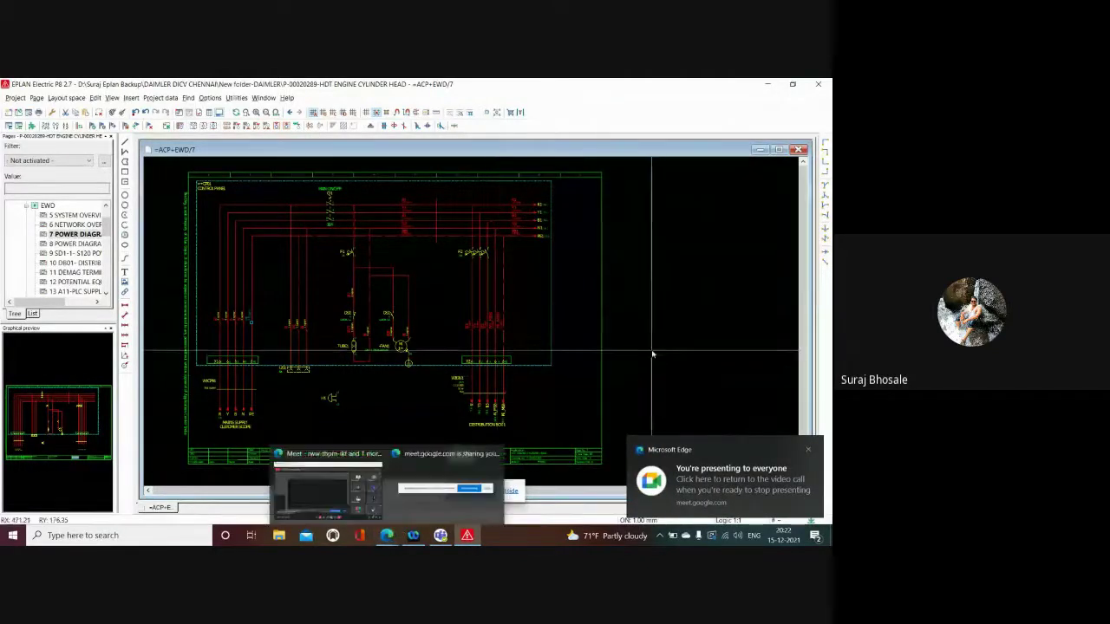
scroll(593, 345, "up", 1)
scroll(593, 339, "down", 1)
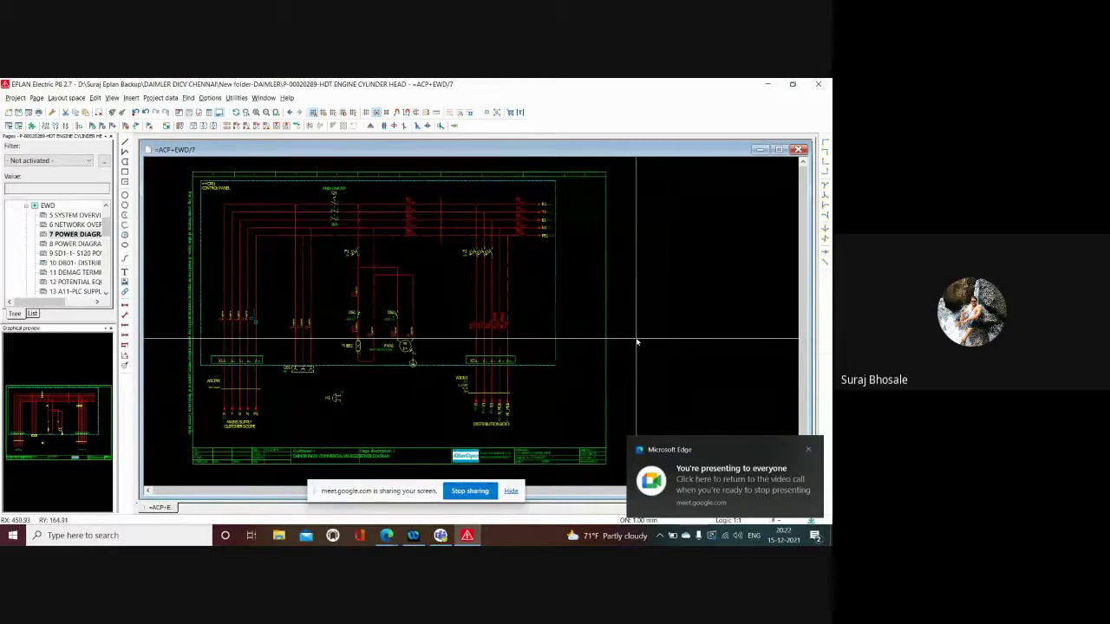
scroll(596, 294, "up", 1)
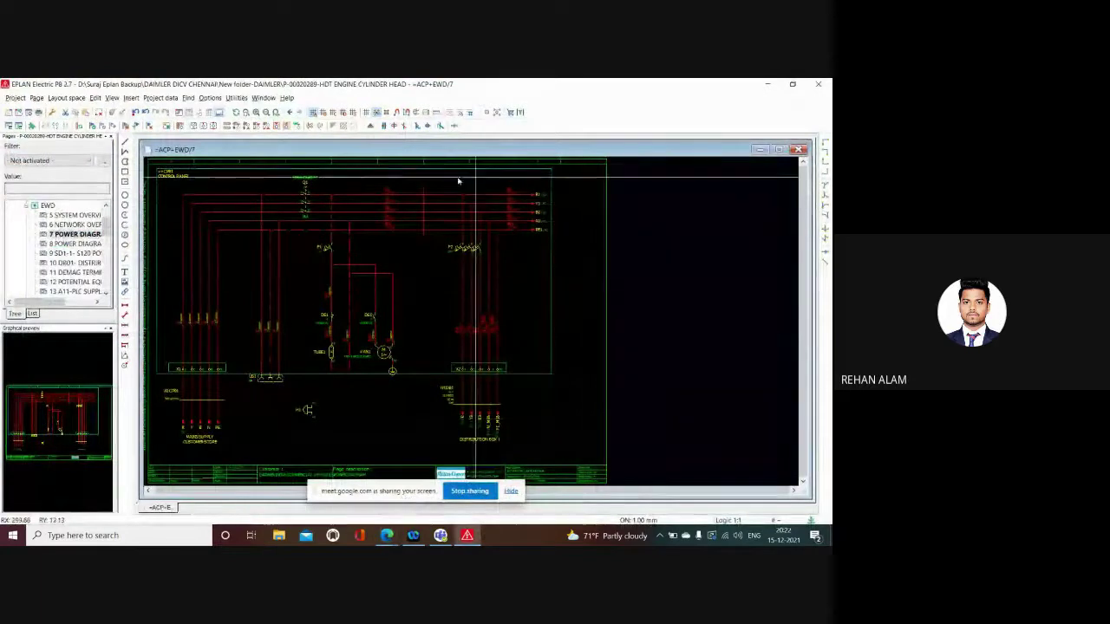
scroll(227, 186, "up", 1)
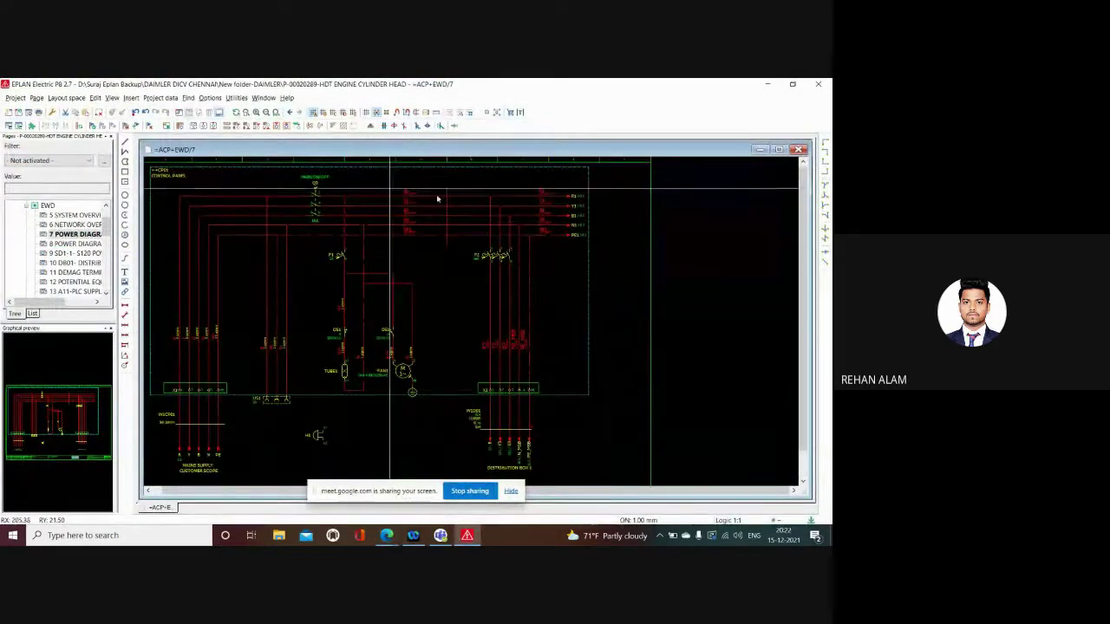
scroll(468, 201, "down", 1)
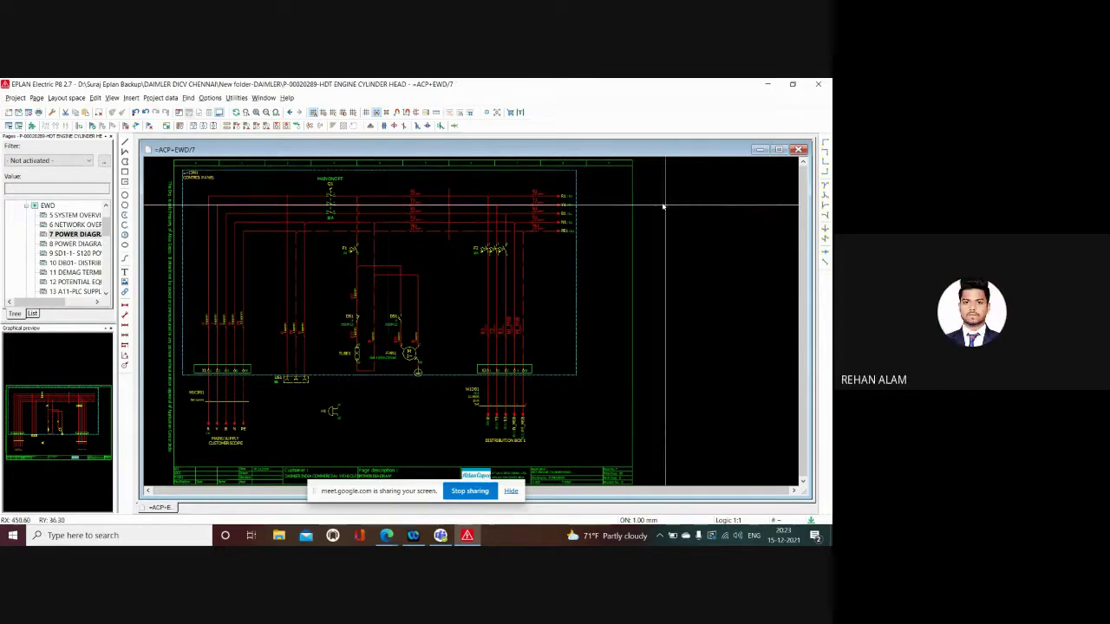
scroll(607, 199, "up", 2)
scroll(582, 208, "up", 2)
scroll(564, 213, "up", 2)
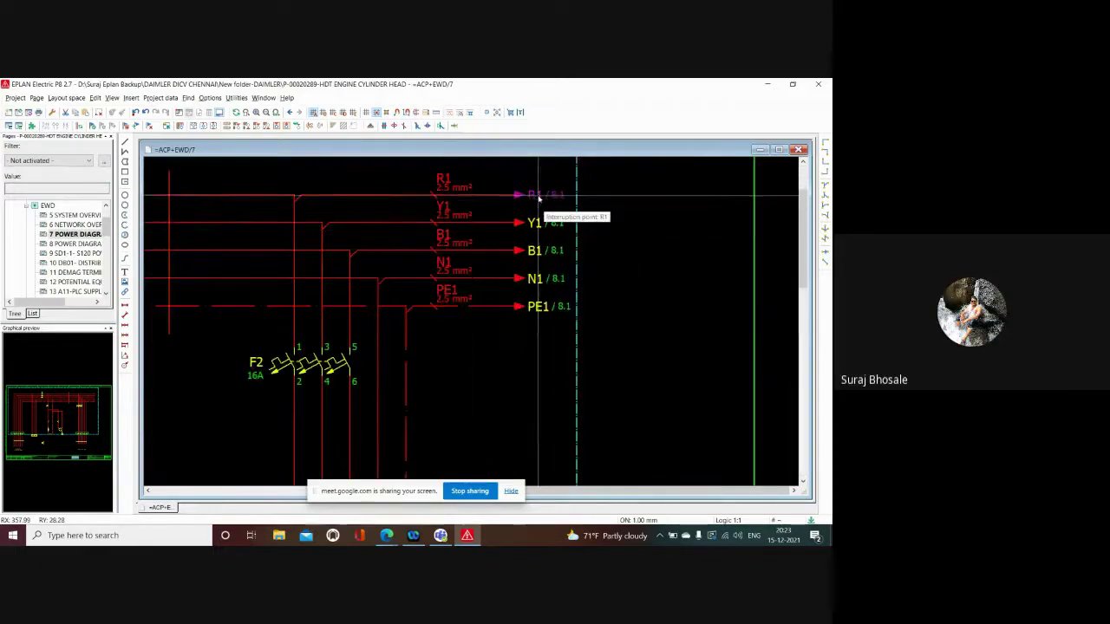
scroll(539, 199, "up", 2)
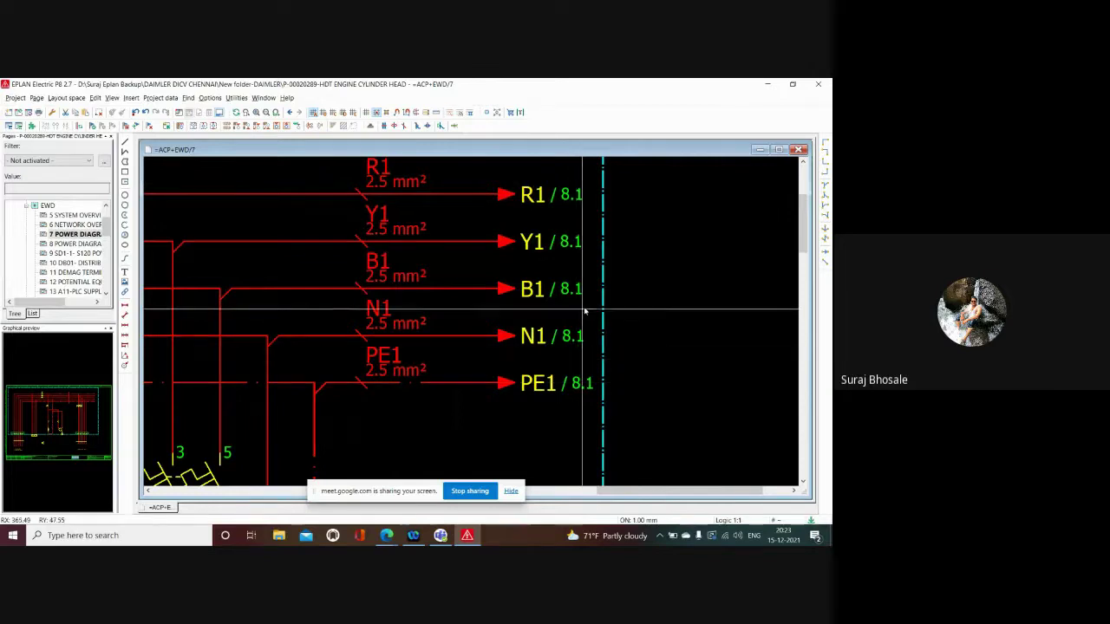
scroll(627, 248, "down", 2)
scroll(612, 218, "up", 1)
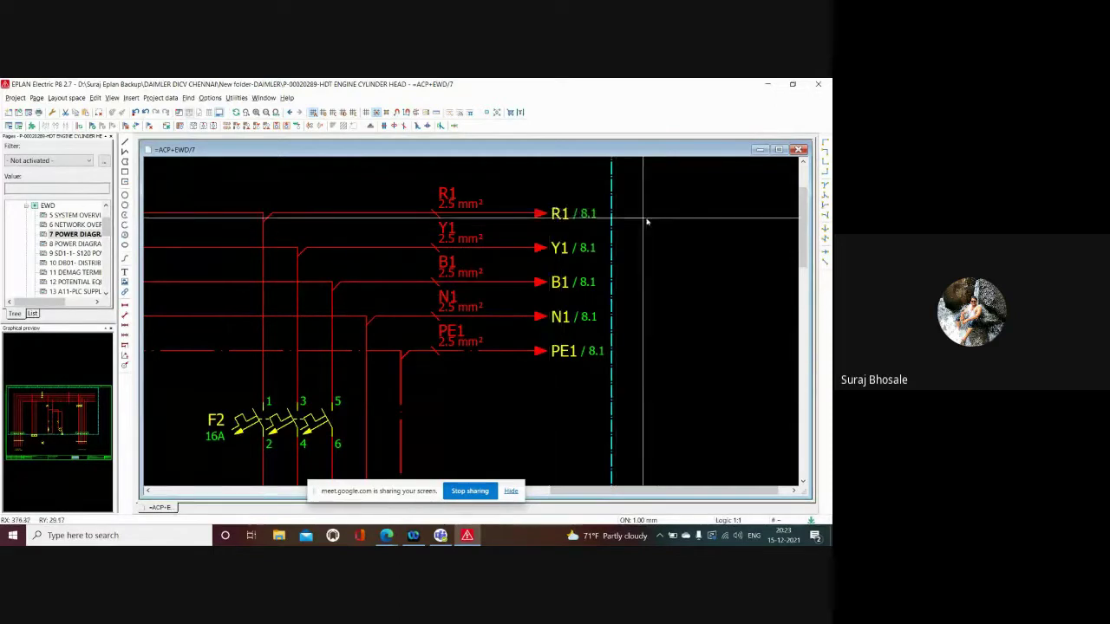
scroll(646, 223, "down", 1)
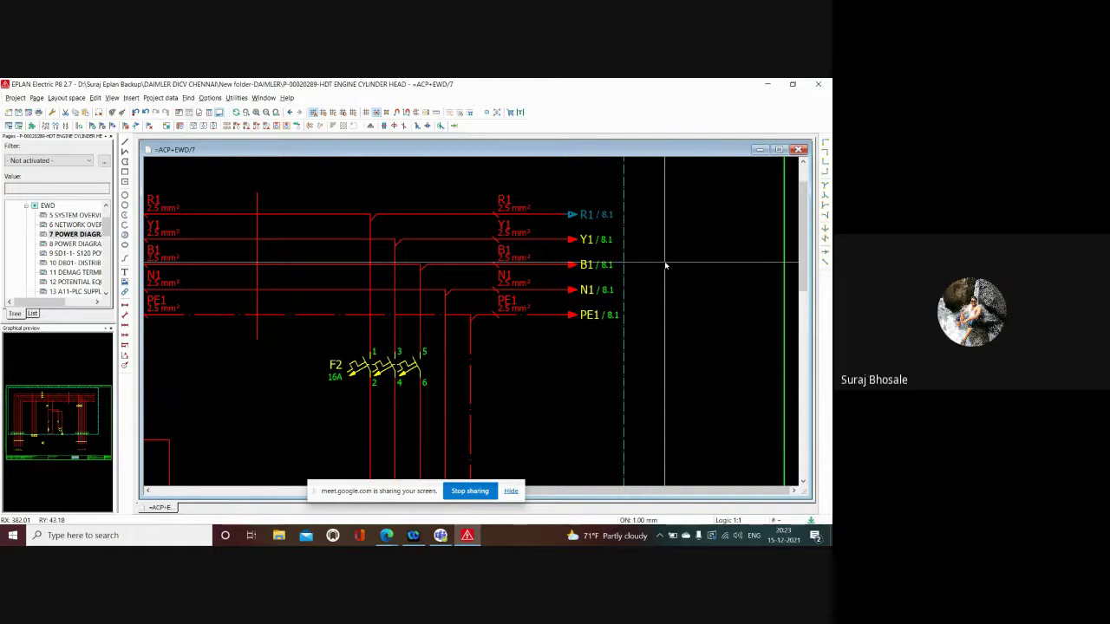
key("f")
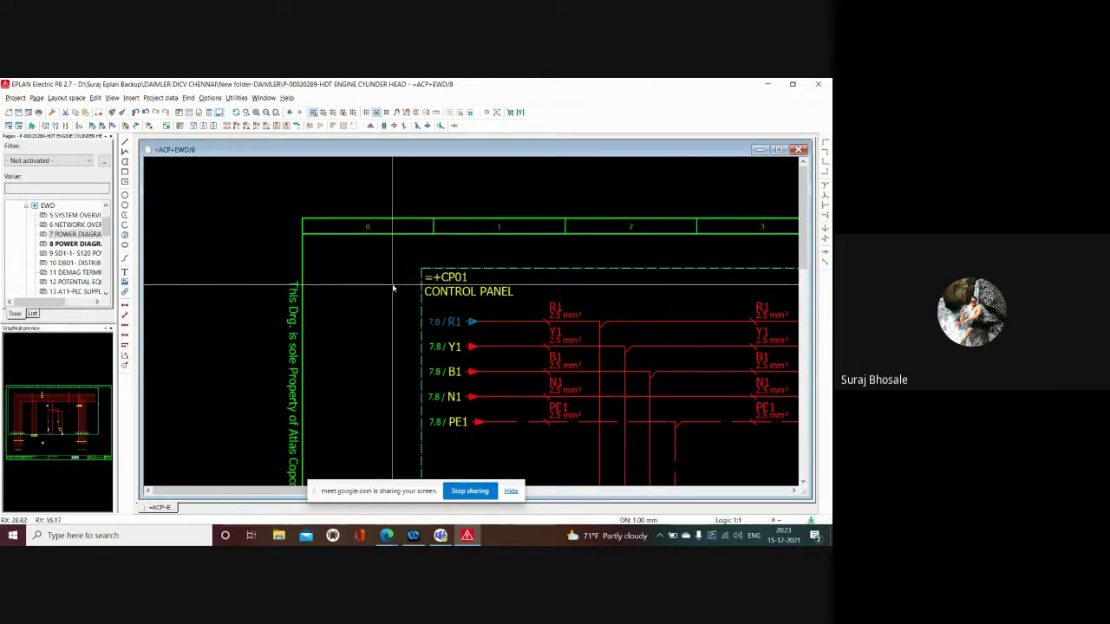
scroll(365, 229, "down", 2)
scroll(501, 347, "up", 1)
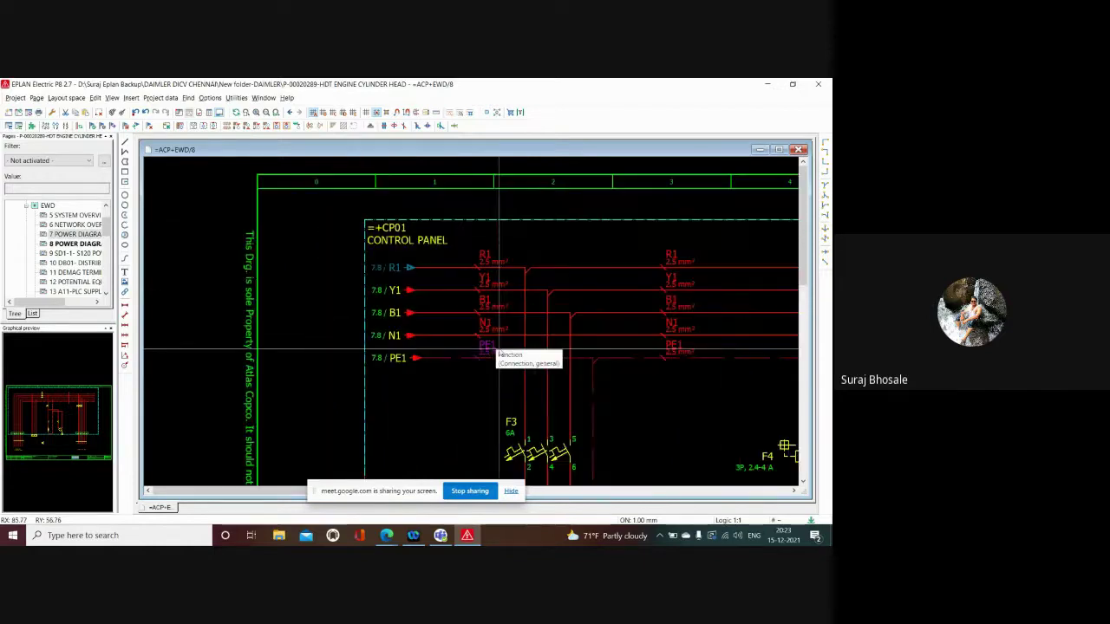
scroll(500, 346, "up", 1)
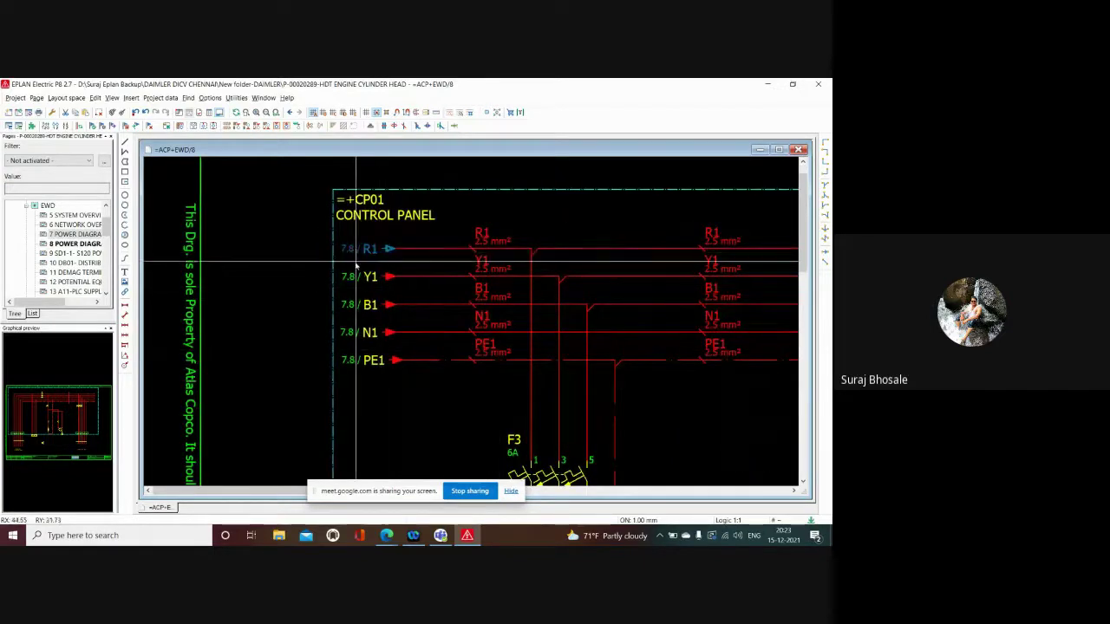
scroll(293, 227, "down", 1)
scroll(293, 227, "down", 1)
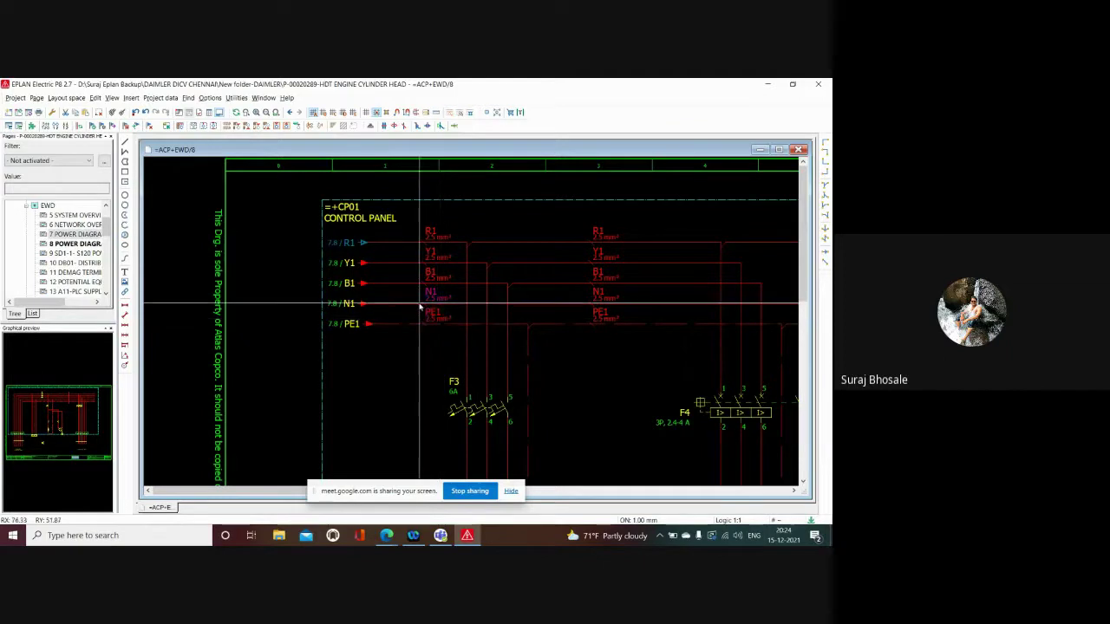
key("Page_Up")
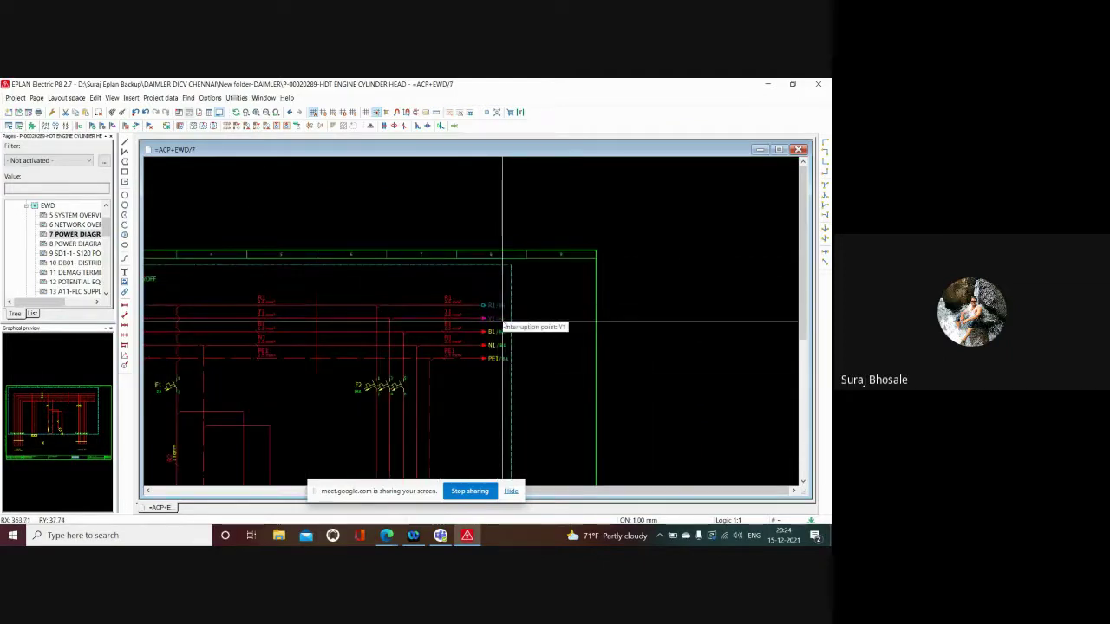
Zoom in on the R1–PE1 supply outputs, fuse +CP01-F2, Q1 terminal 6 and TUBE1.
scroll(503, 327, "up", 1)
scroll(507, 321, "up", 1)
scroll(513, 326, "up", 1)
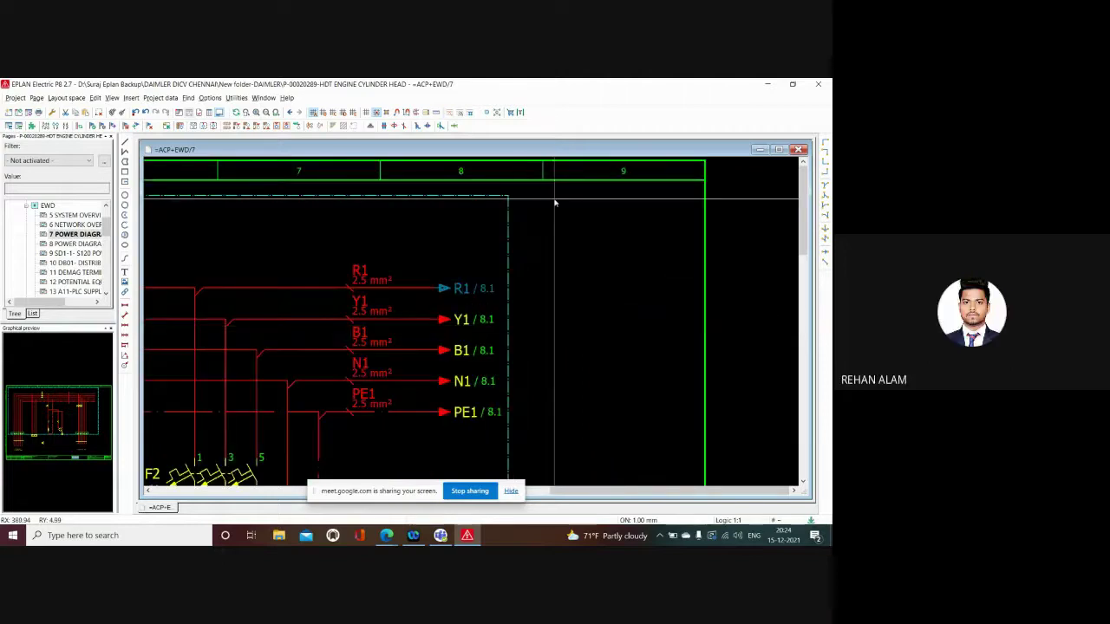
scroll(555, 203, "down", 1)
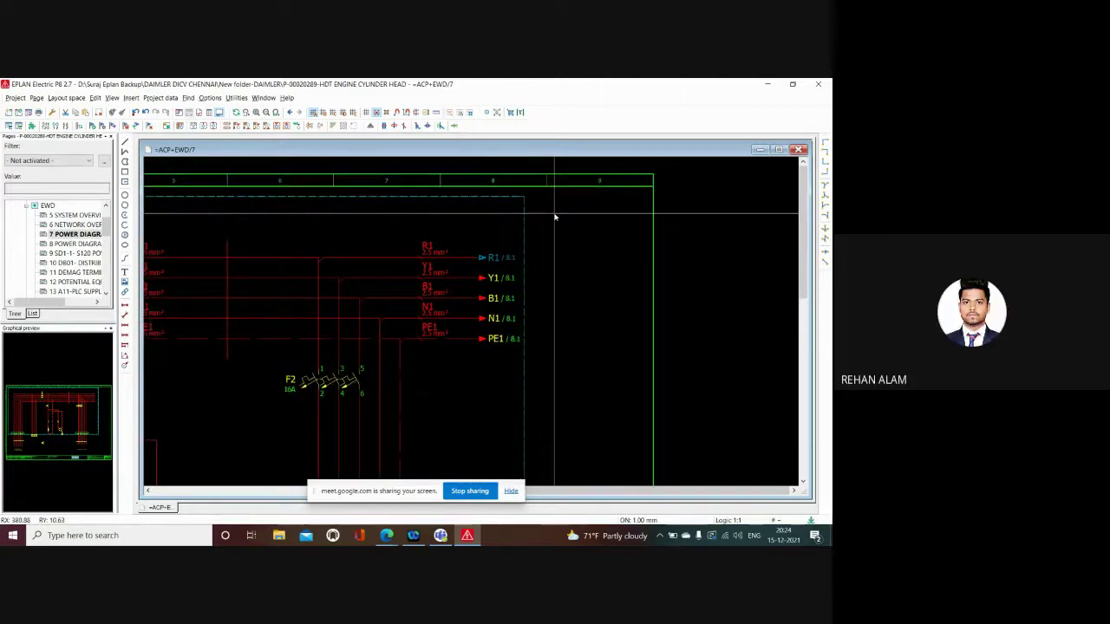
scroll(555, 216, "down", 1)
scroll(555, 217, "down", 1)
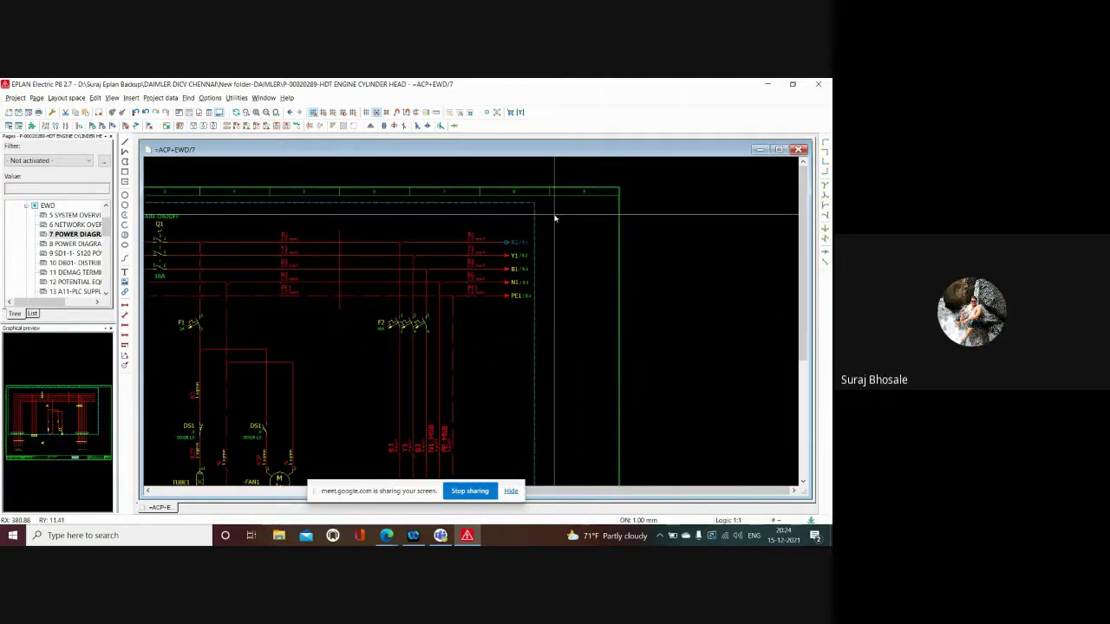
scroll(555, 218, "down", 1)
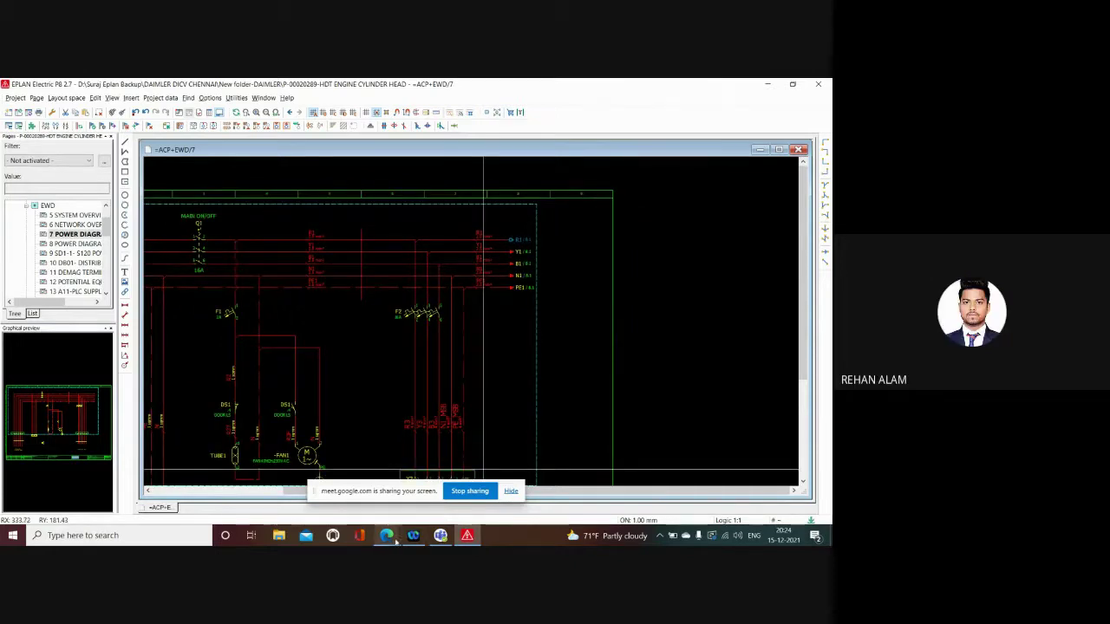
scroll(532, 302, "up", 2)
scroll(561, 275, "up", 1)
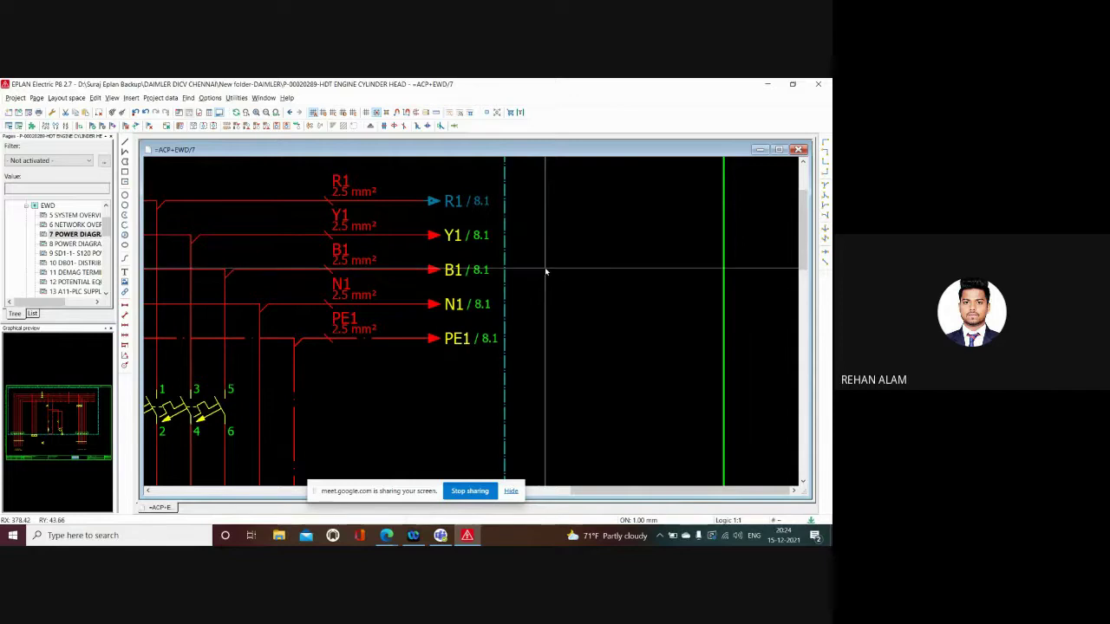
scroll(547, 281, "down", 2)
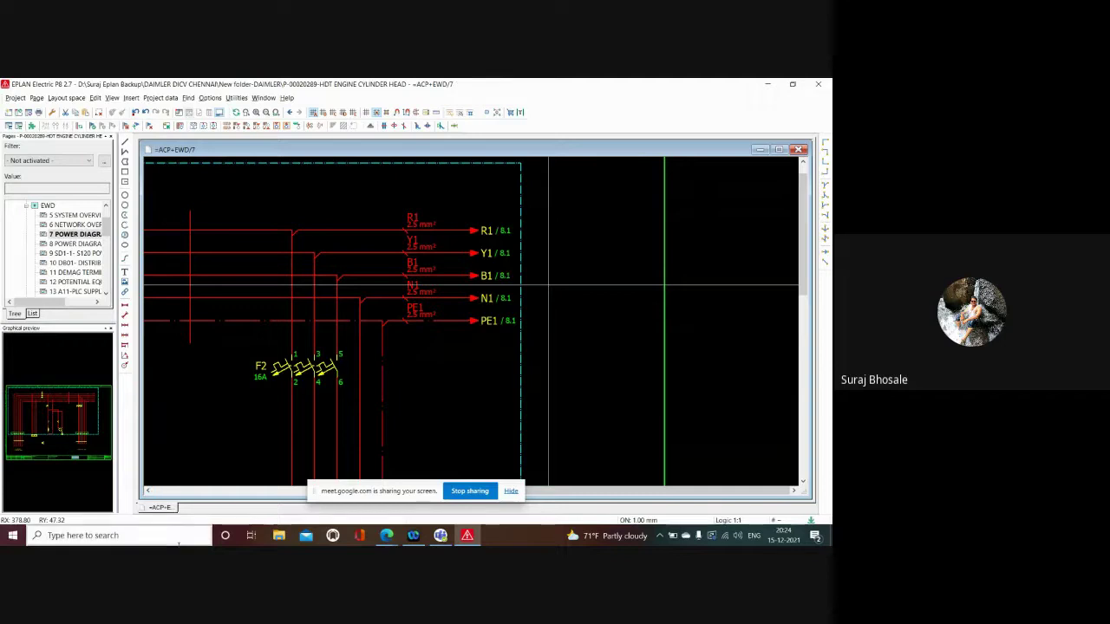
Zoom back out and show the full power diagram page with its title block.
scroll(572, 213, "down", 1)
scroll(599, 220, "down", 1)
scroll(590, 213, "down", 1)
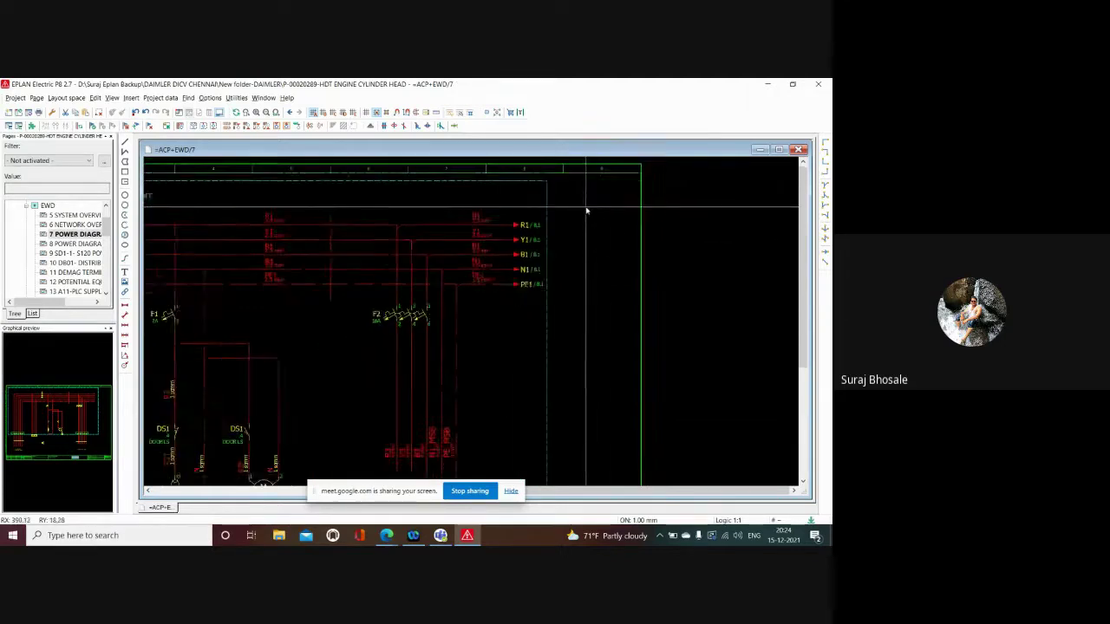
scroll(586, 210, "down", 1)
scroll(586, 210, "down", 2)
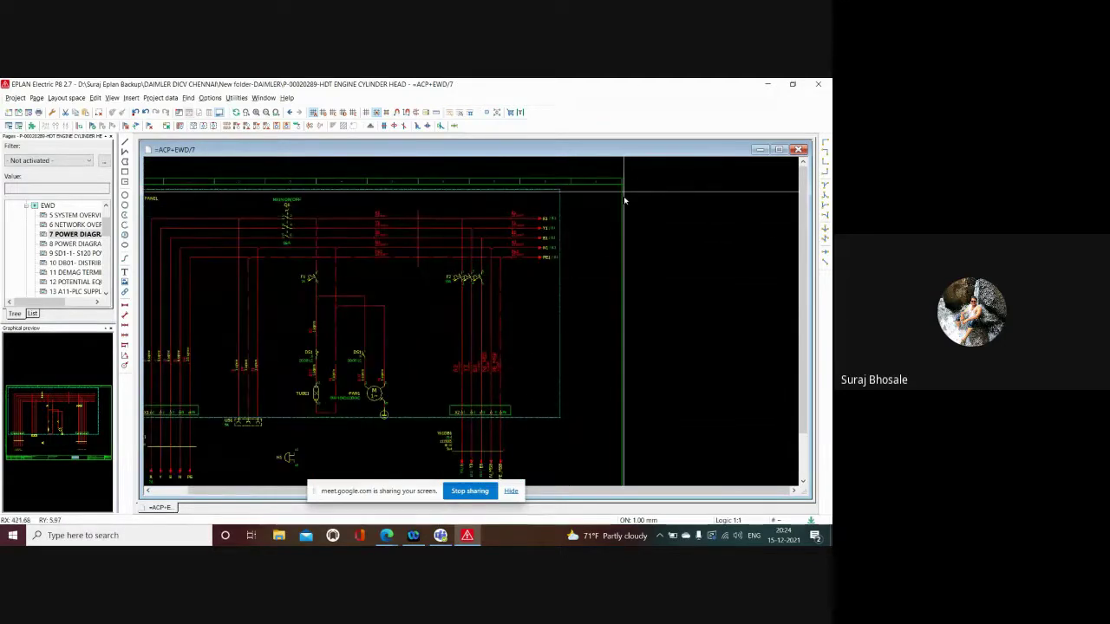
scroll(625, 207, "down", 1)
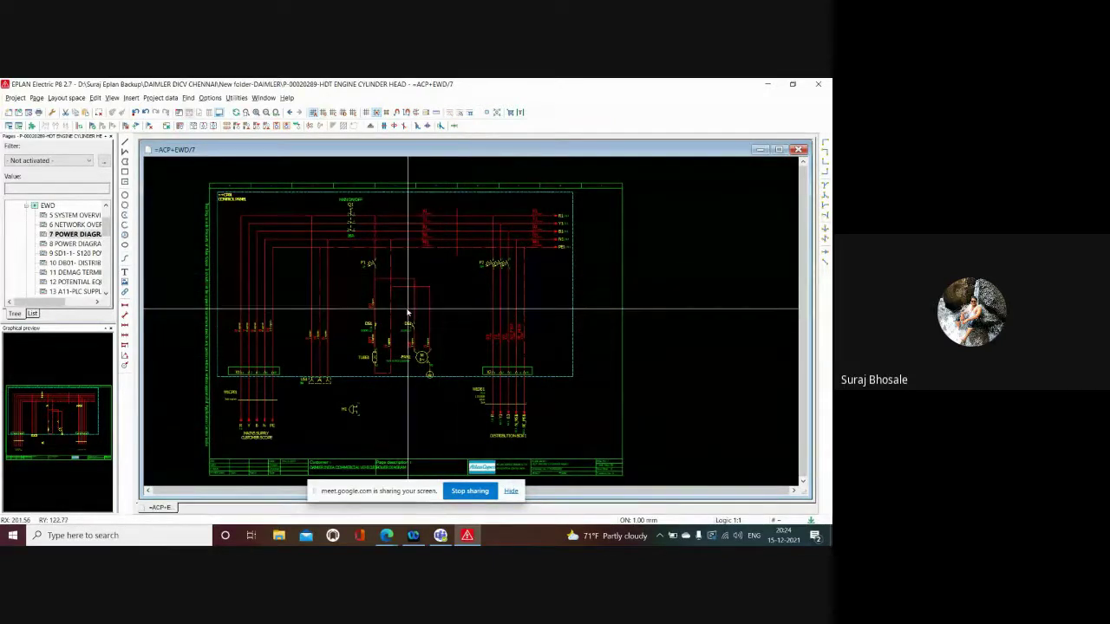
scroll(406, 314, "up", 1)
scroll(406, 314, "up", 1)
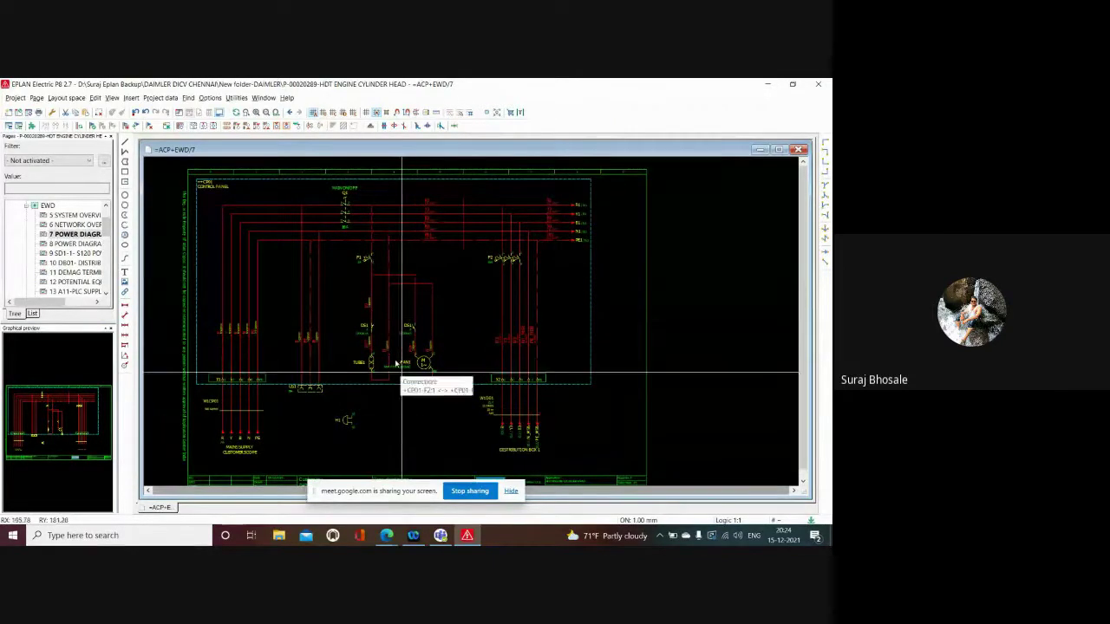
scroll(373, 308, "down", 1)
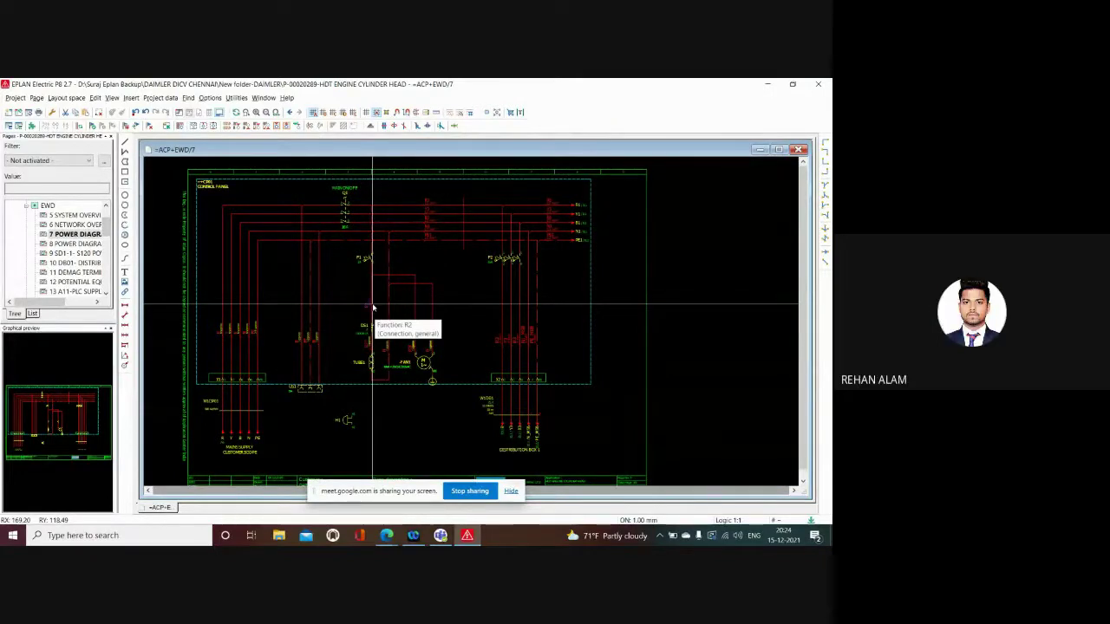
scroll(299, 221, "down", 1)
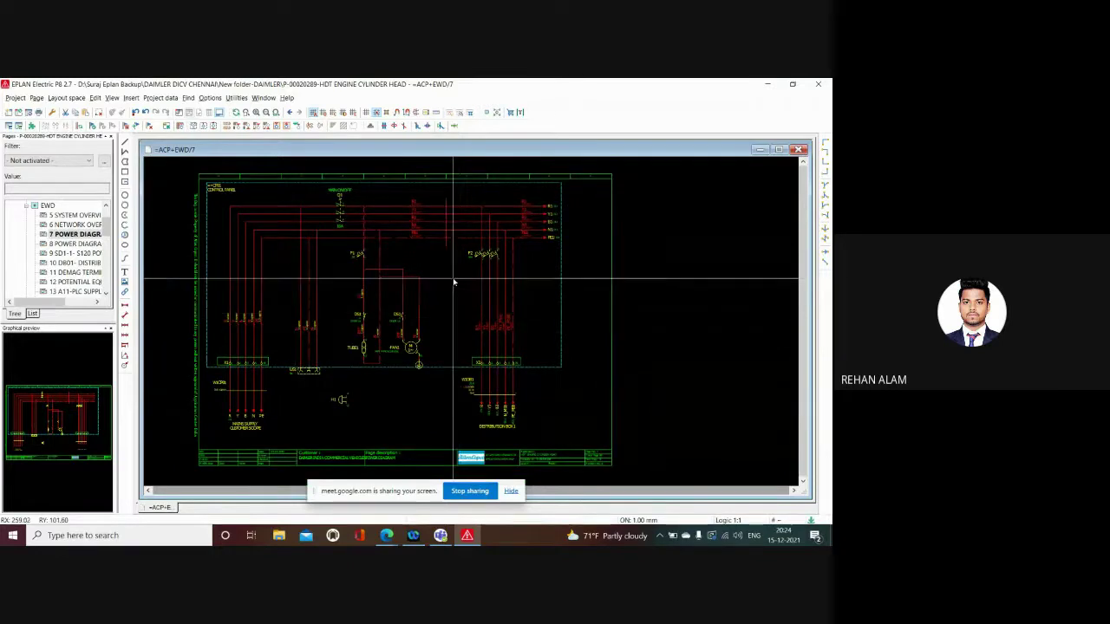
scroll(453, 282, "up", 1)
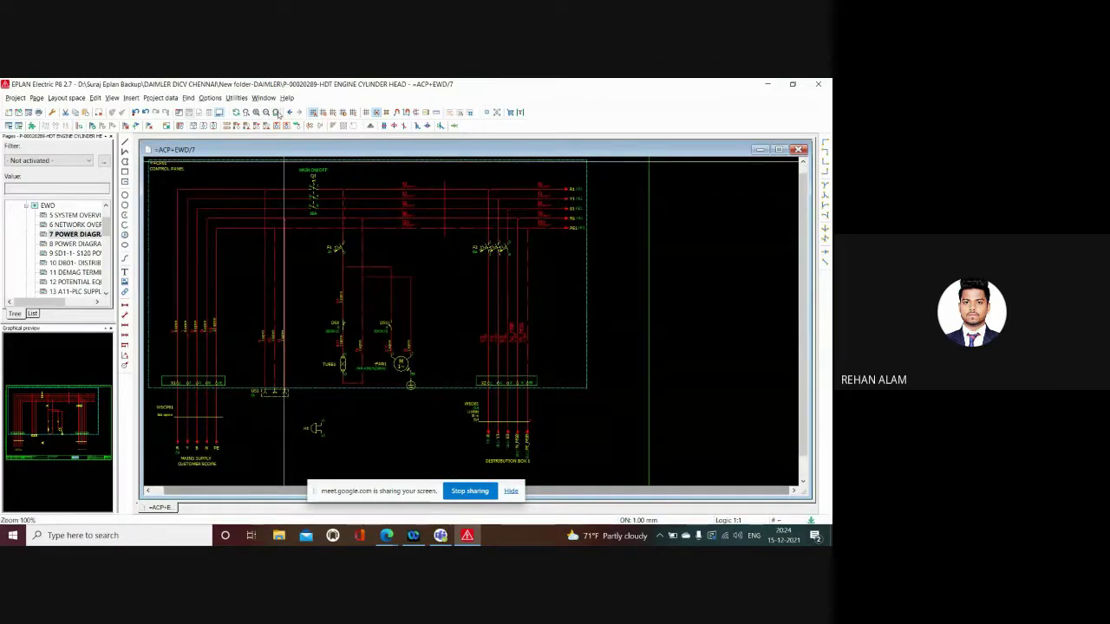
left_click(275, 113)
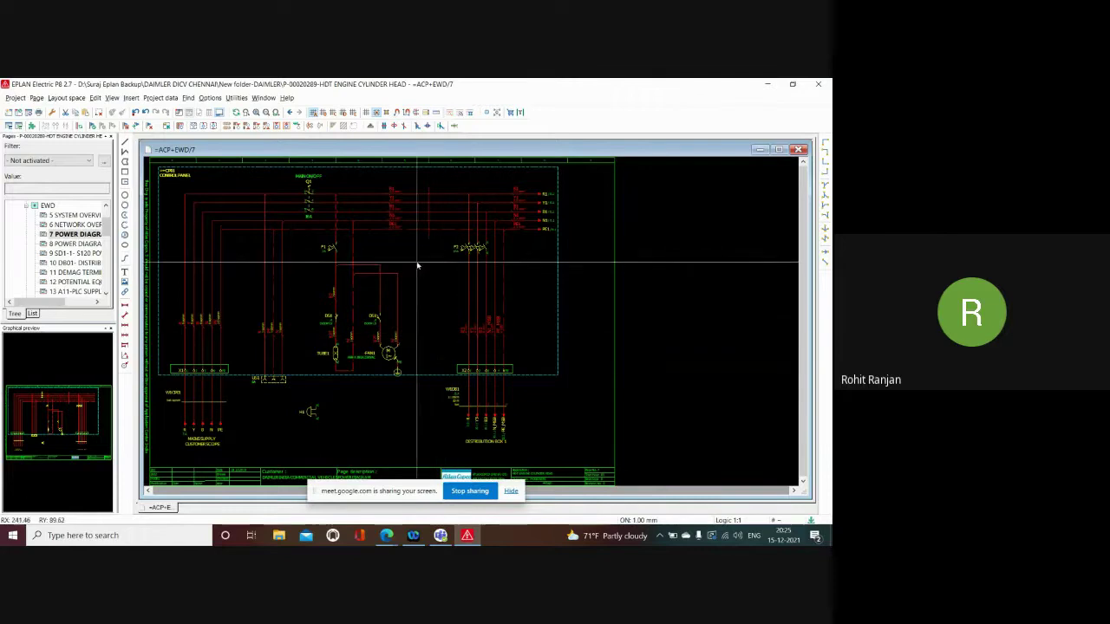
Open and cancel the symbol library picker, then browse the 26 signal device, optical and acoustic symbols.
left_click(487, 114)
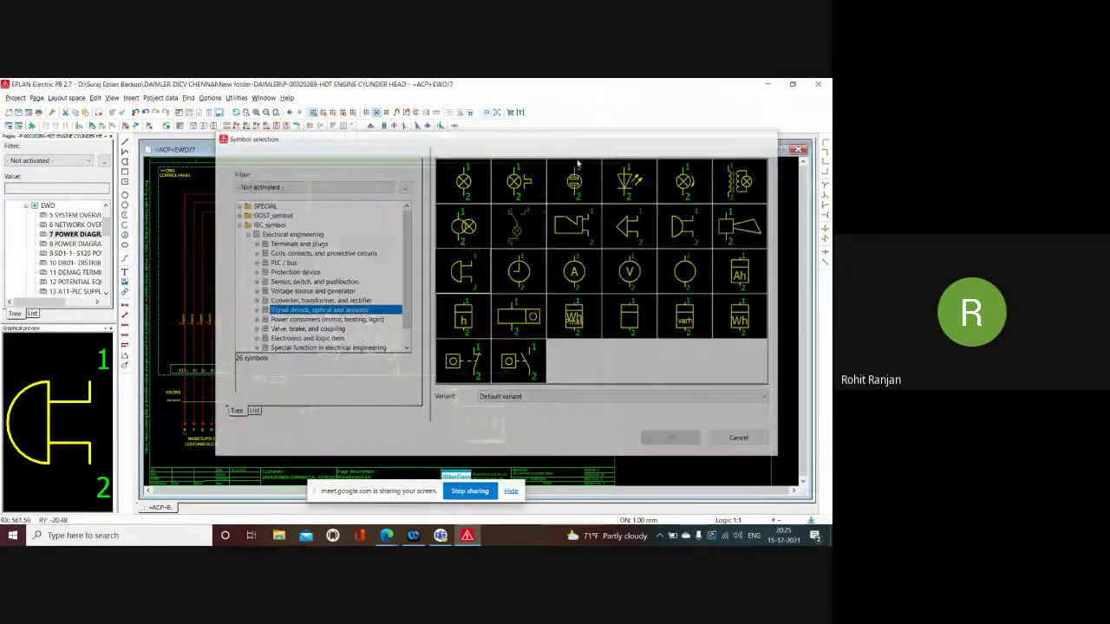
left_click(771, 137)
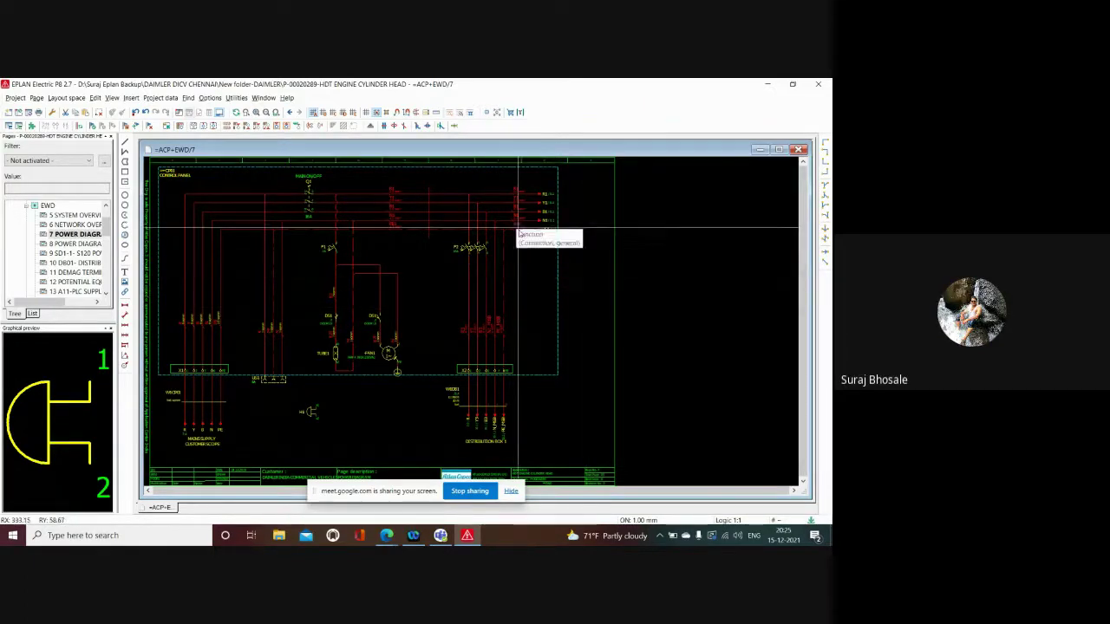
scroll(590, 304, "down", 1)
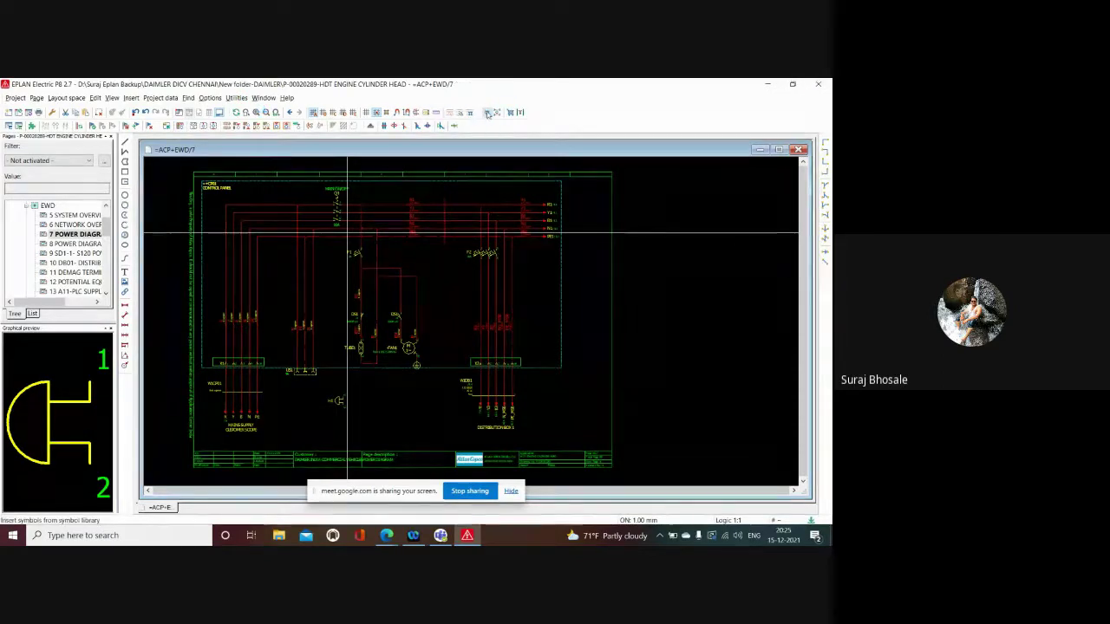
scroll(312, 278, "down", 1)
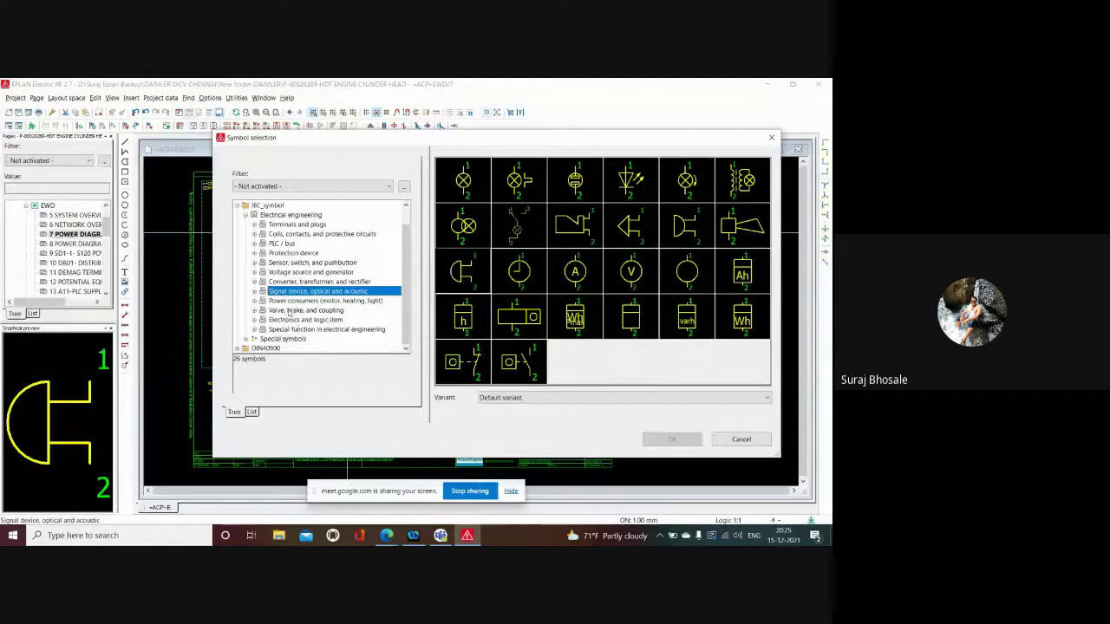
View the IEC Valve, Power consumers and Special function symbols, then collapse IEC_symbol.
left_click(289, 310)
left_click(291, 301)
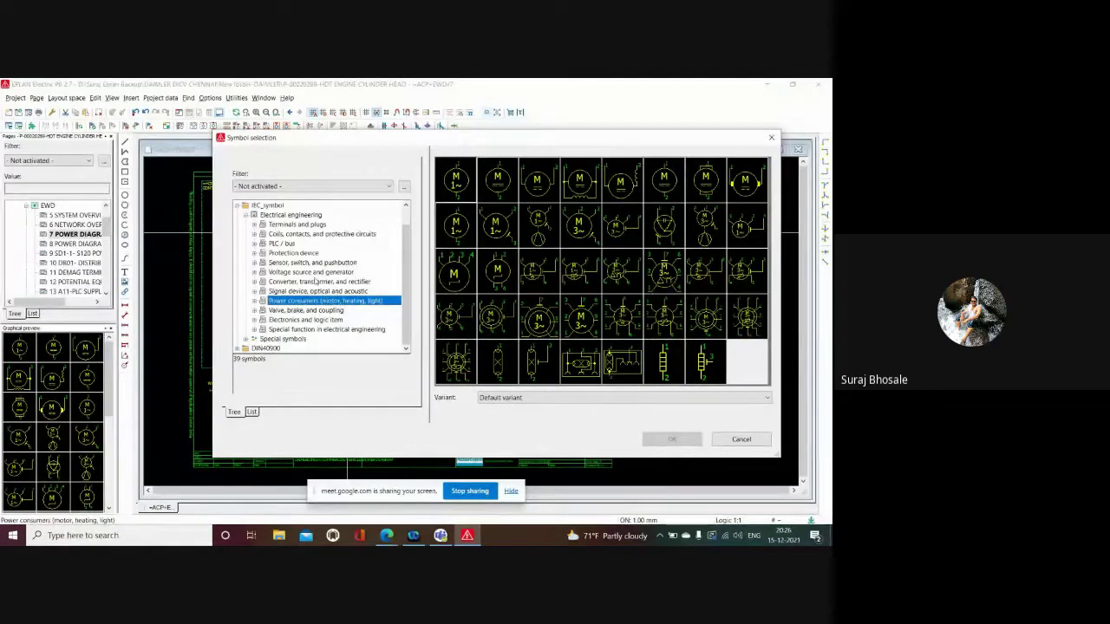
left_click(295, 330)
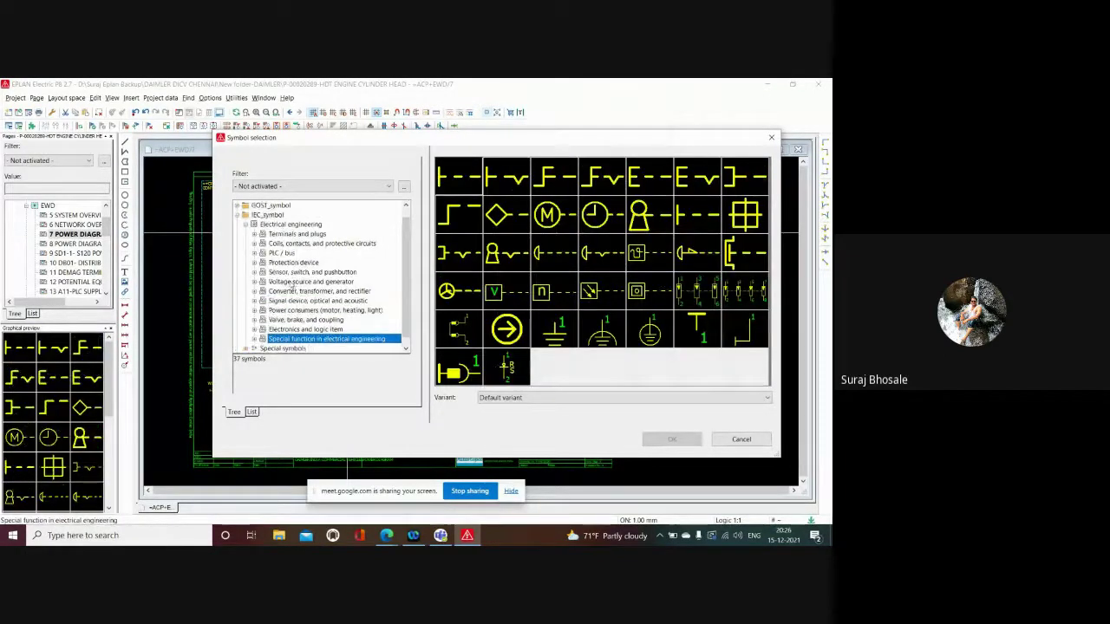
scroll(308, 339, "up", 1)
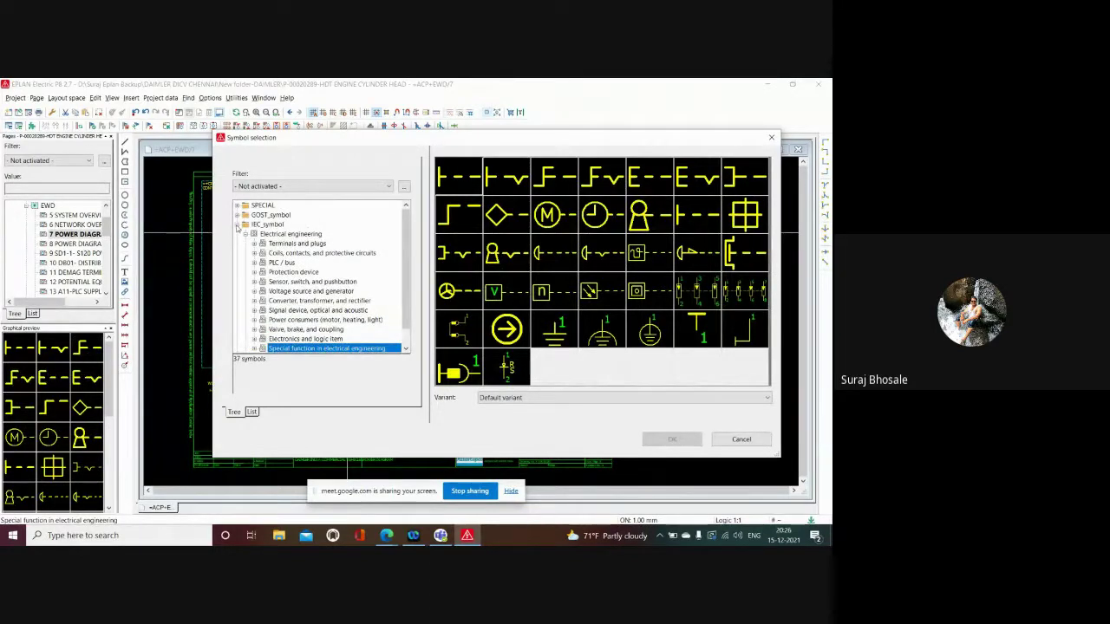
left_click(237, 227)
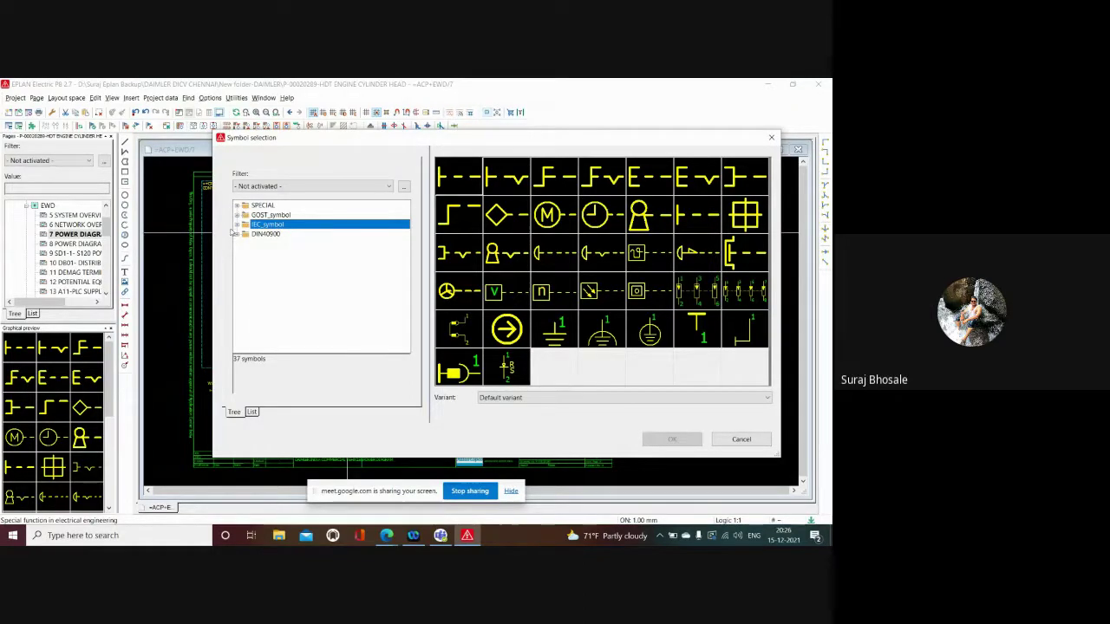
Expand DIN40900 to view its 420, General and Electrical engineering symbols, then select GOST_symbol.
left_click(237, 235)
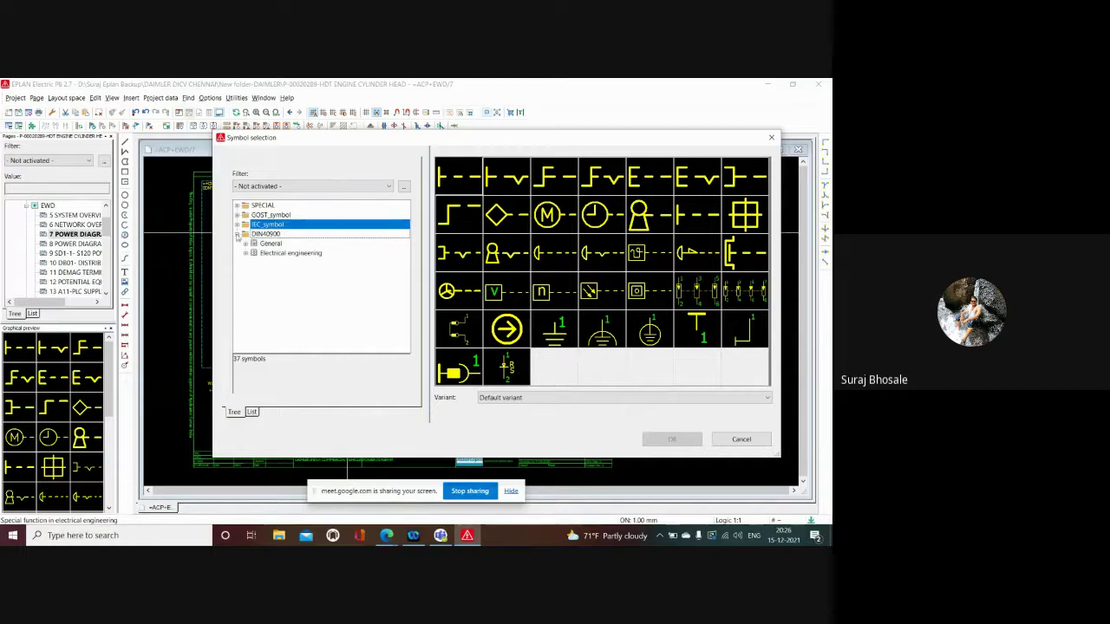
left_click(271, 236)
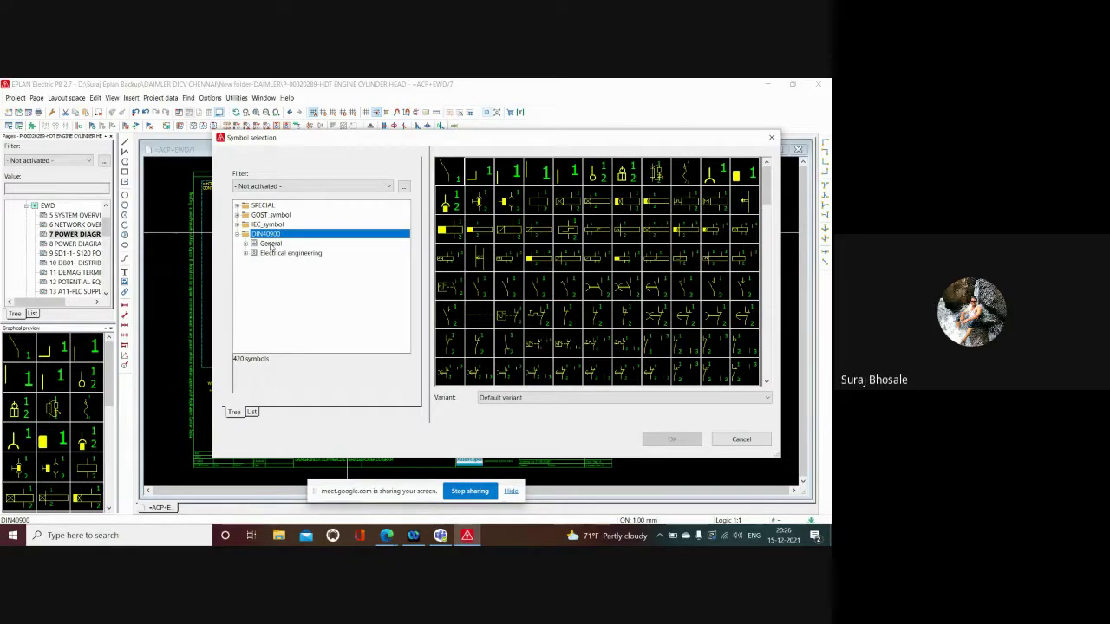
left_click(270, 243)
left_click(277, 254)
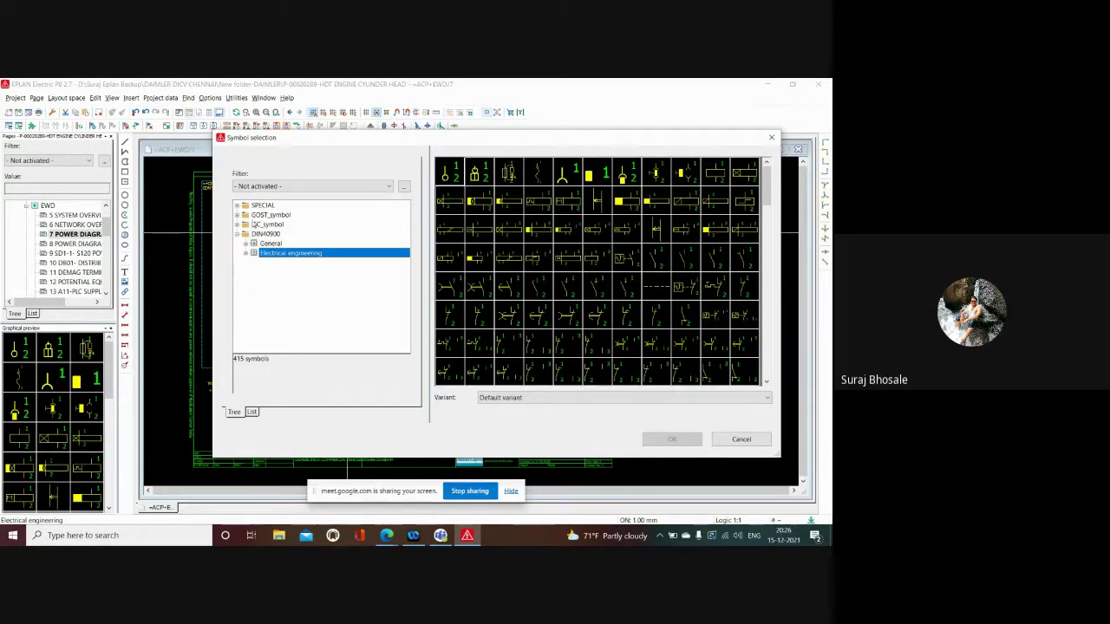
left_click(269, 216)
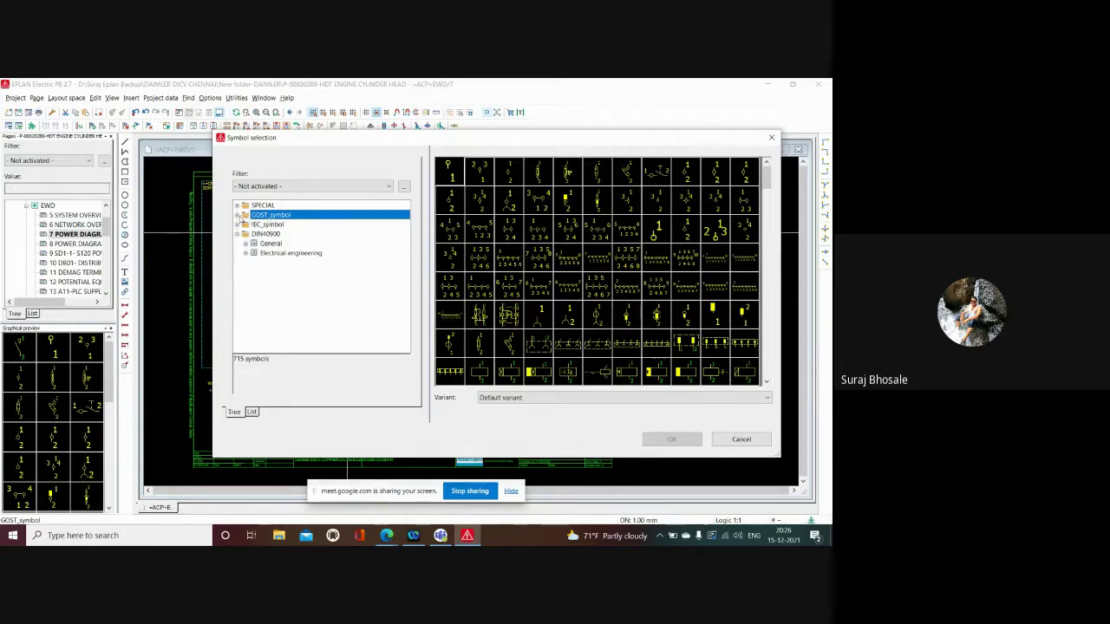
Expand GOST_symbol's Electrical engineering set and view its coils, contacts and protective circuits.
left_click(237, 215)
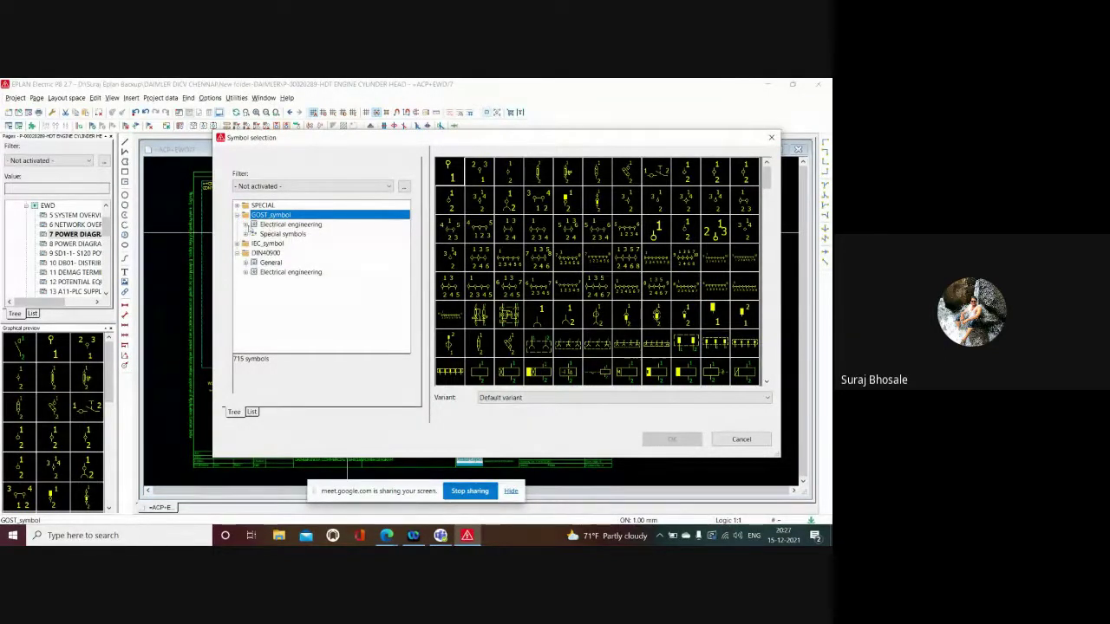
double_click(270, 226)
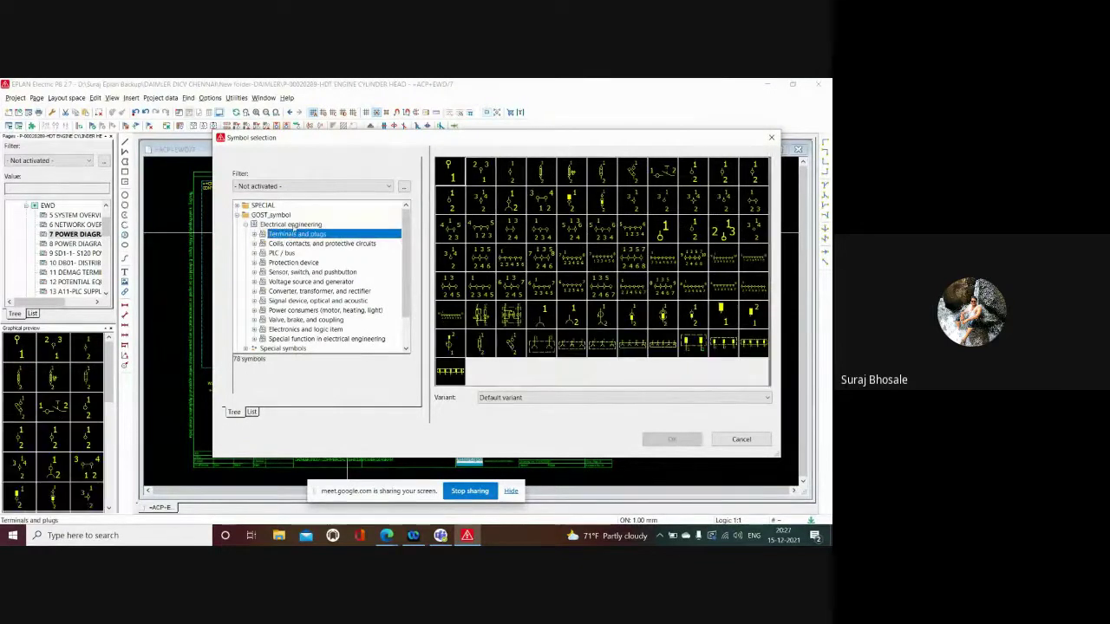
left_click(294, 225)
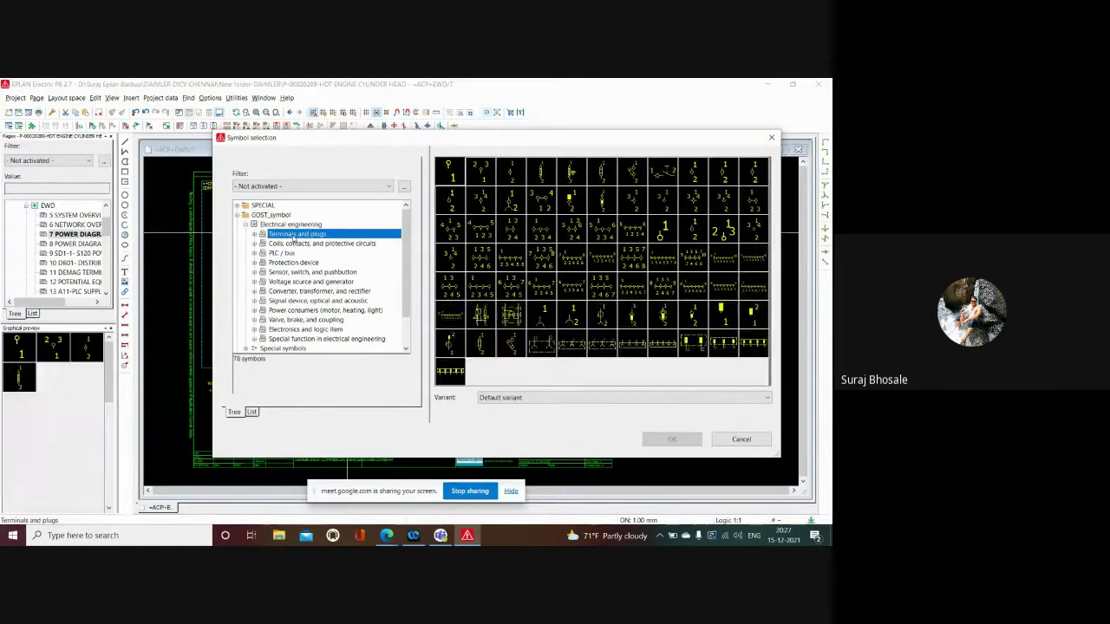
left_click(297, 245)
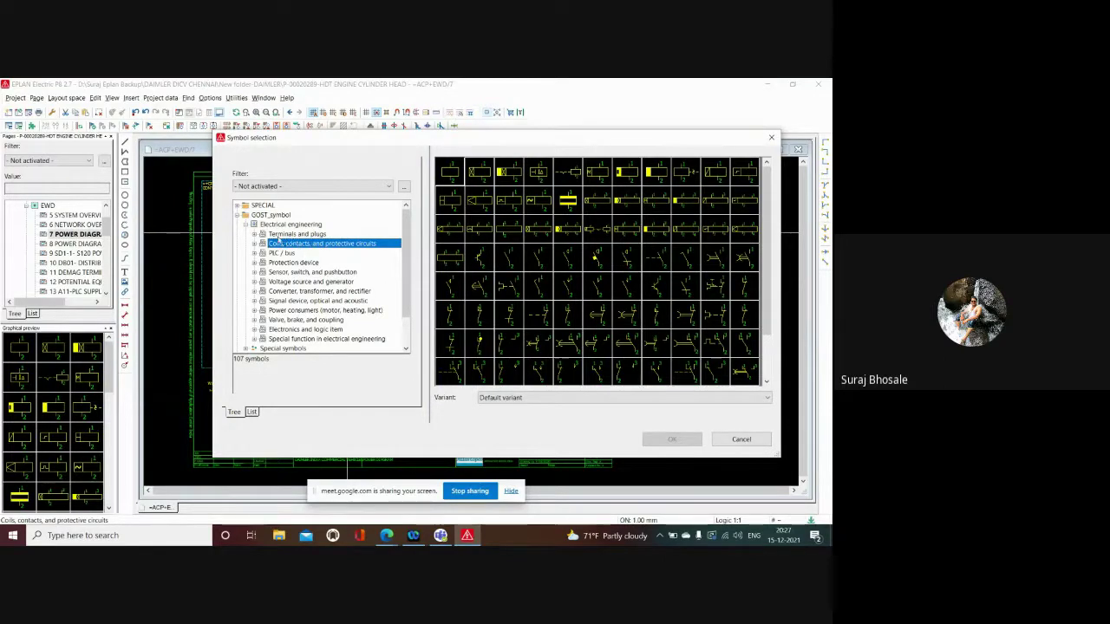
scroll(279, 245, "down", 2)
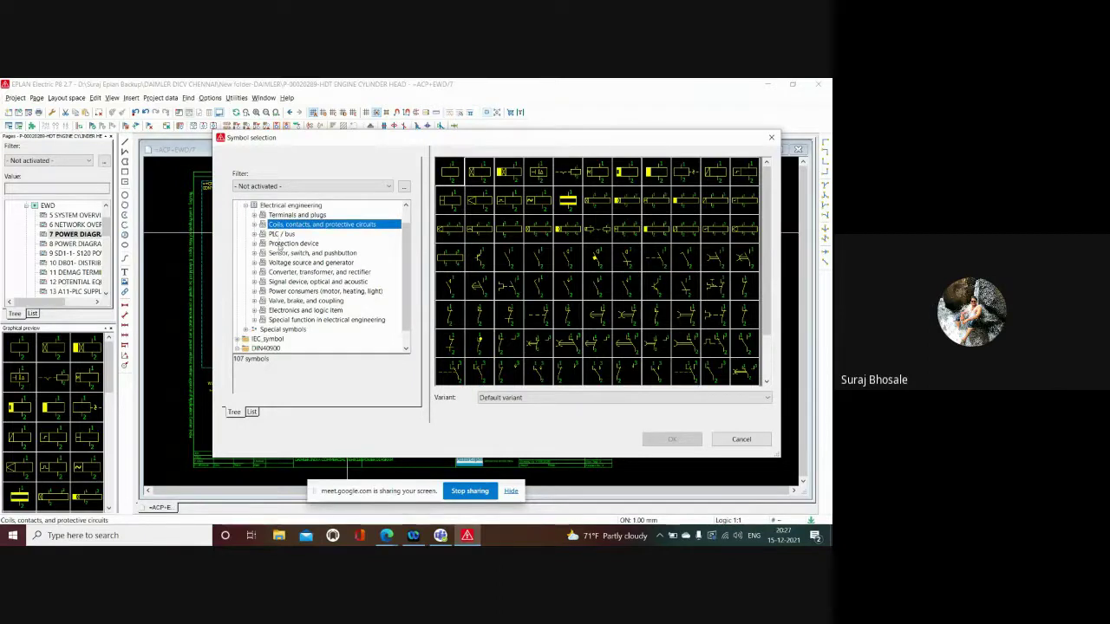
scroll(279, 248, "up", 2)
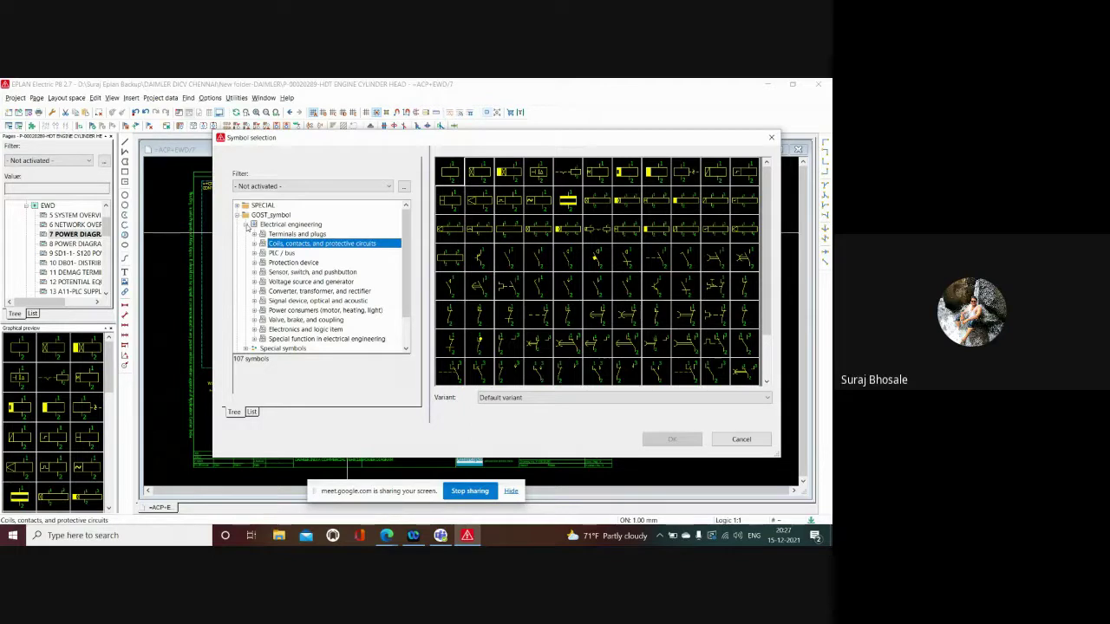
Review the protection device, sensor/switch/pushbutton and converter symbols, then collapse the GOST_symbol groups.
left_click(287, 263)
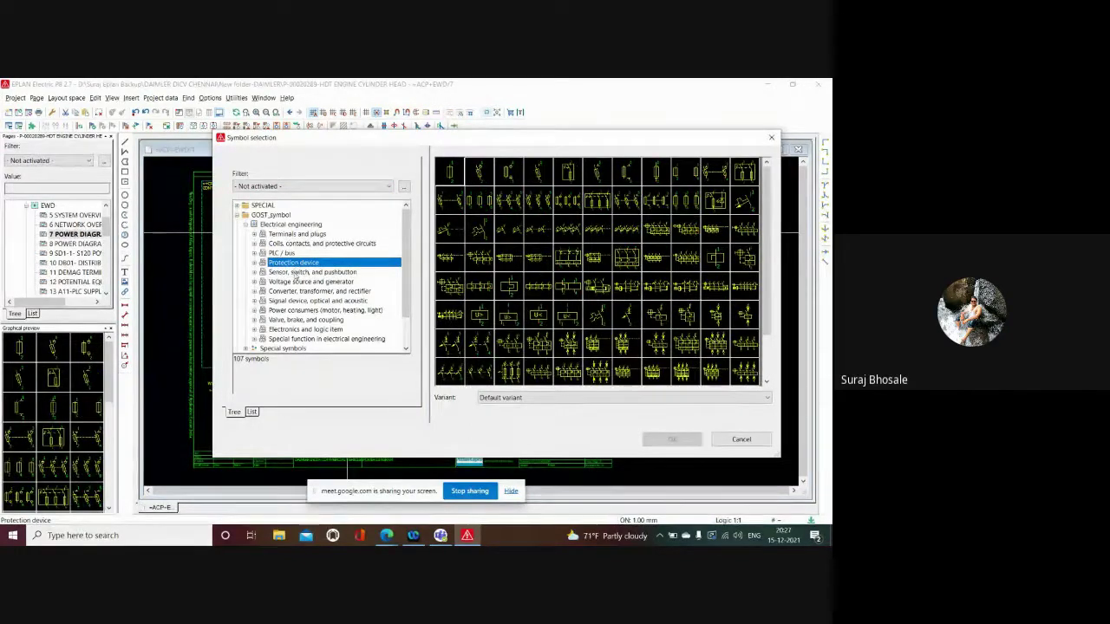
left_click(296, 272)
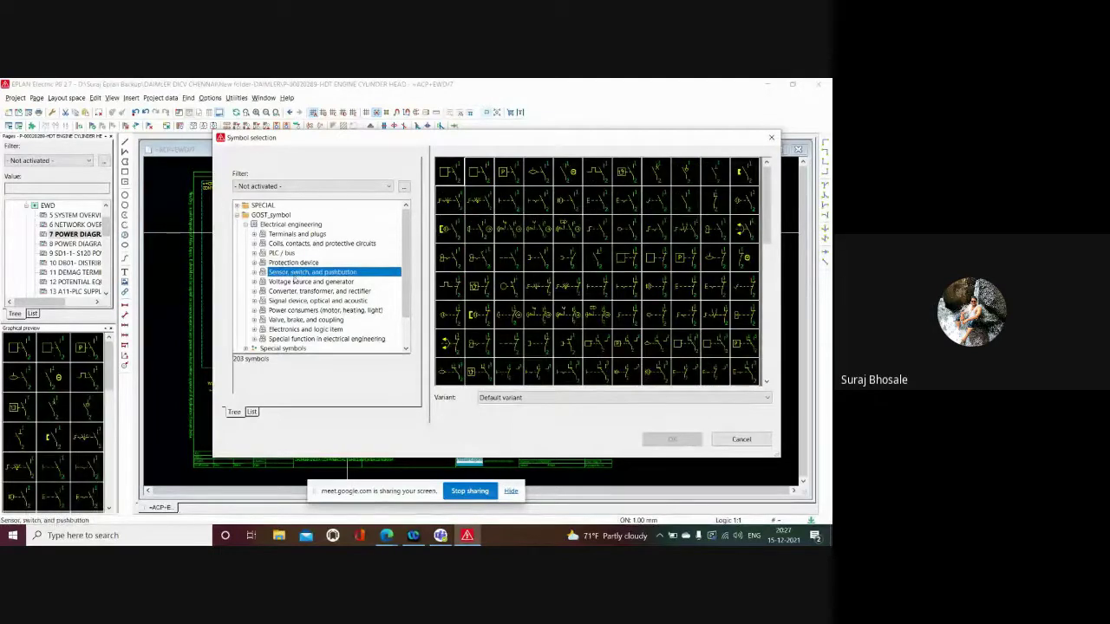
left_click(287, 263)
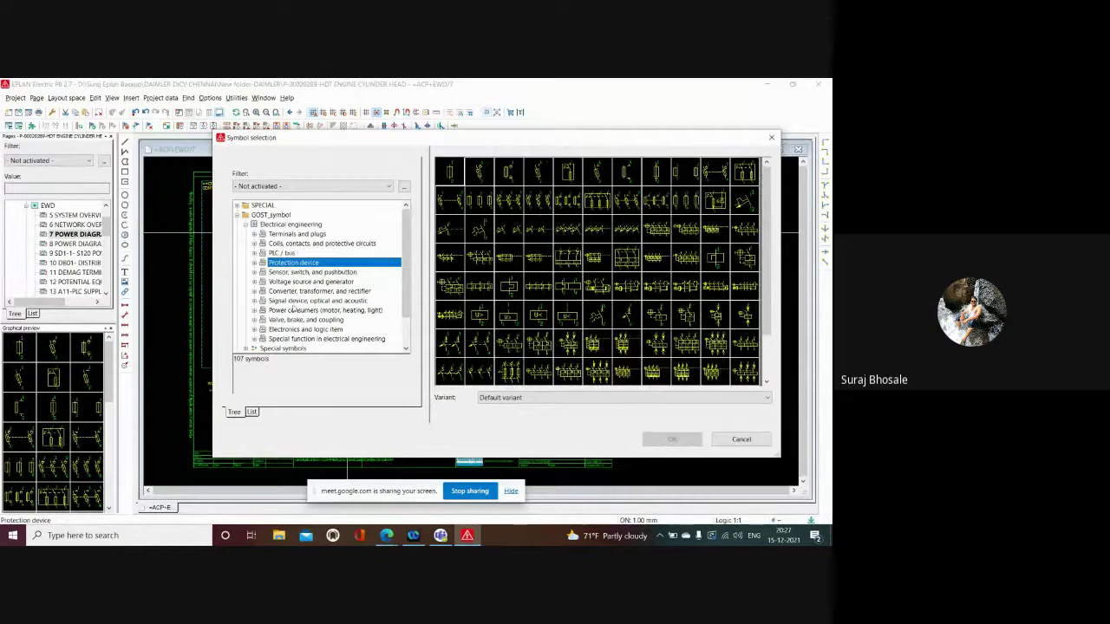
left_click(293, 292)
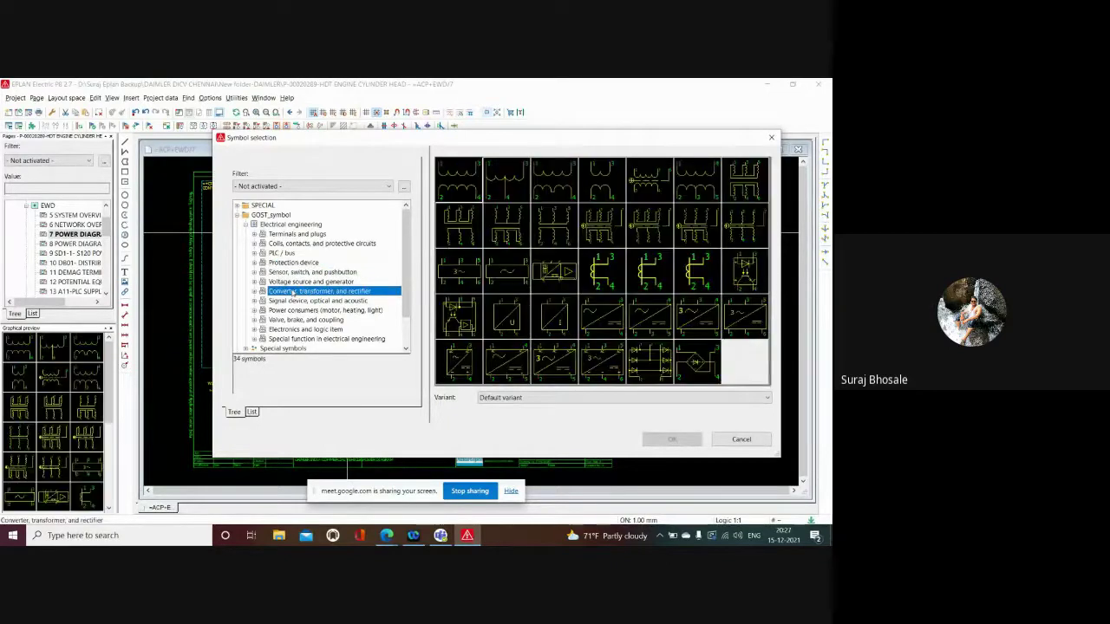
left_click(247, 224)
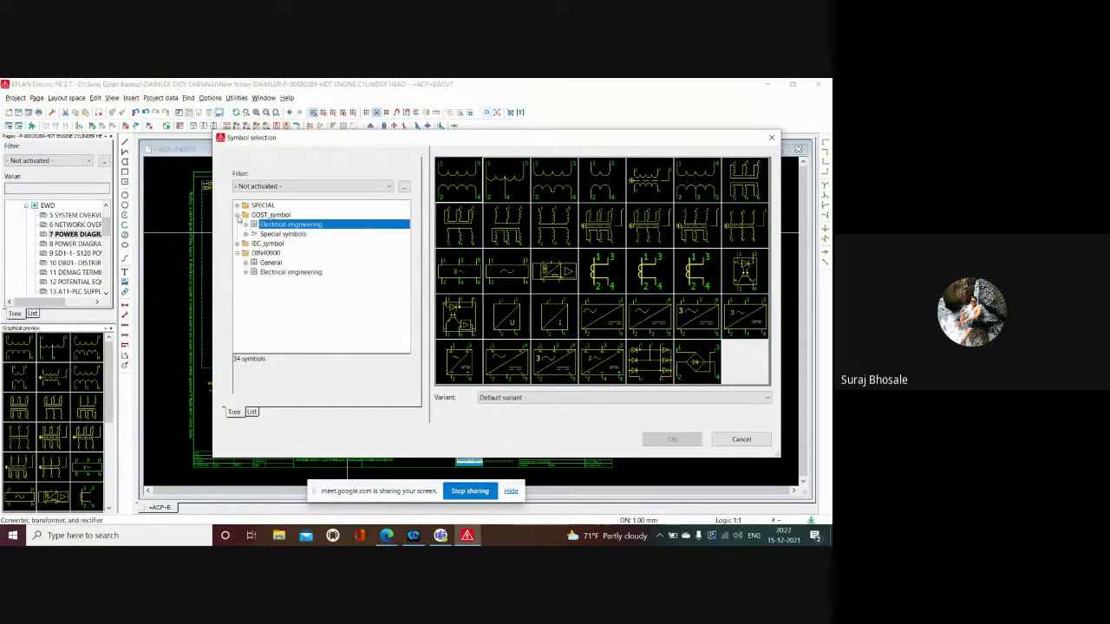
left_click(237, 215)
left_click(771, 137)
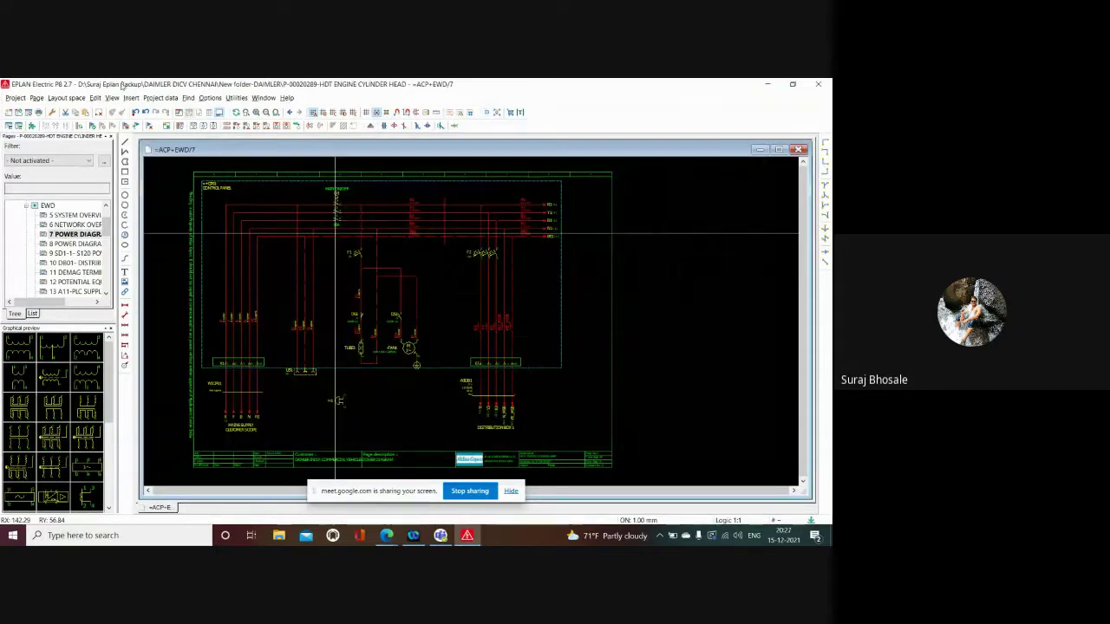
left_click(236, 97)
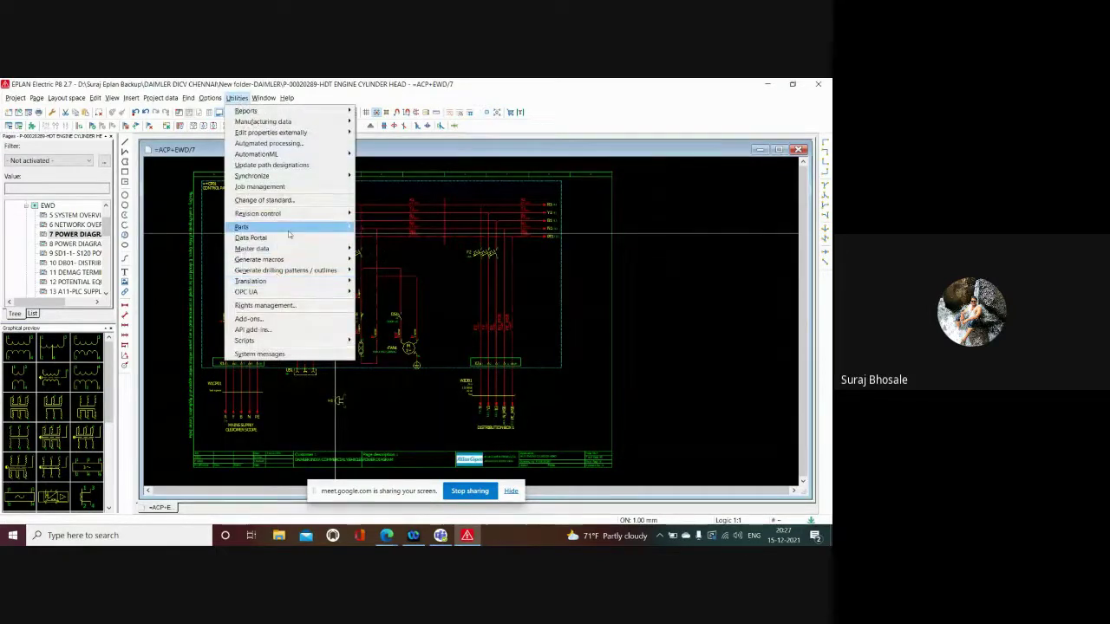
mouse_move(261, 226)
left_click(382, 227)
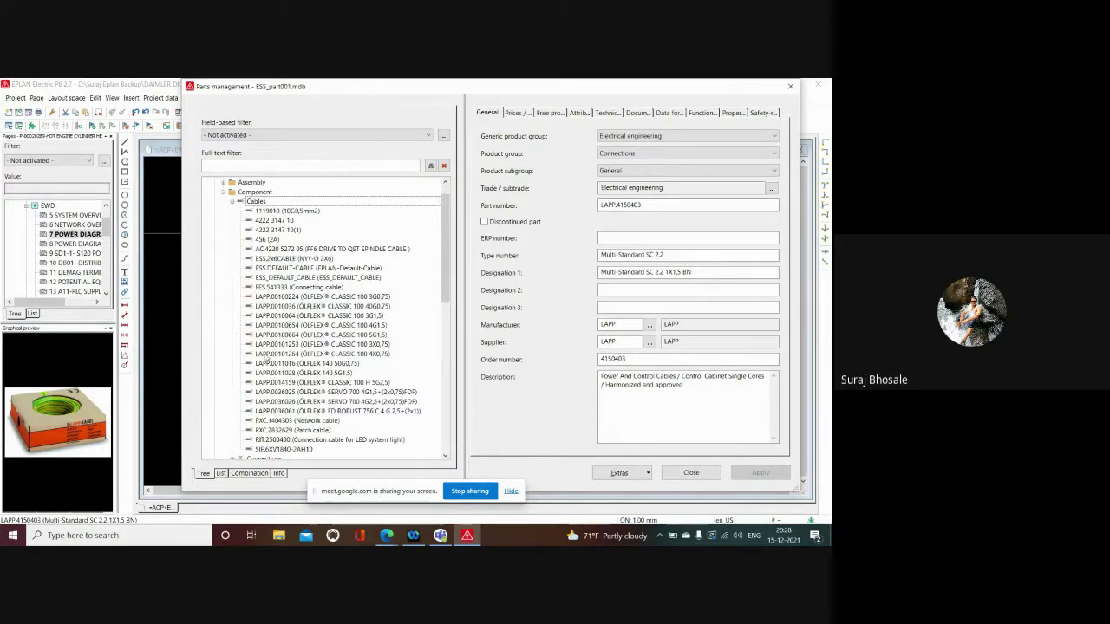
scroll(300, 350, "up", 1)
scroll(300, 349, "down", 2)
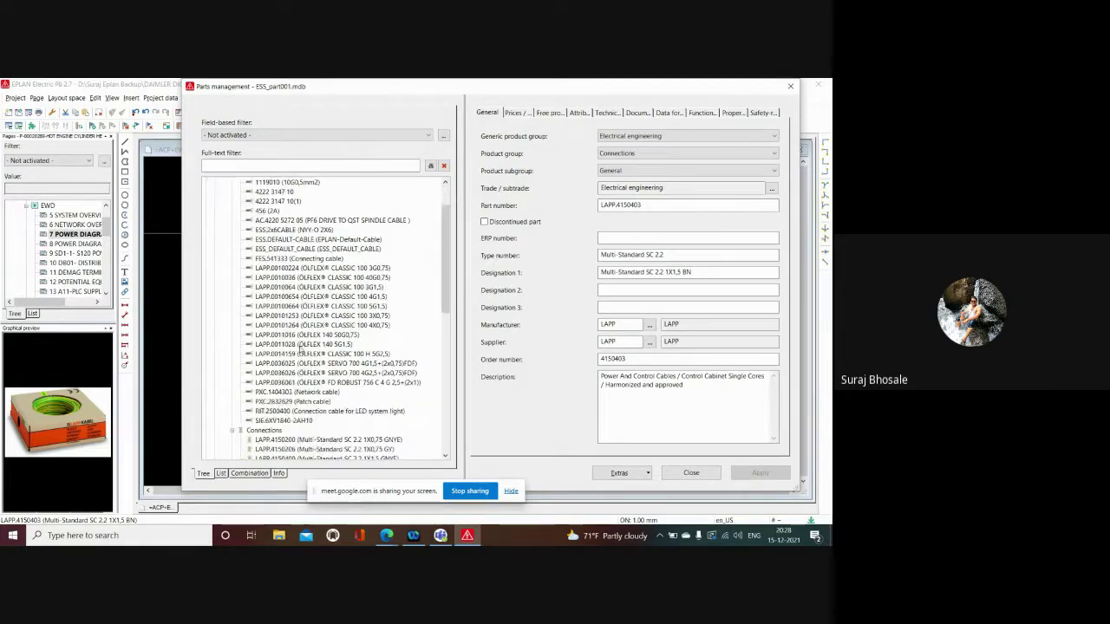
scroll(300, 347, "up", 2)
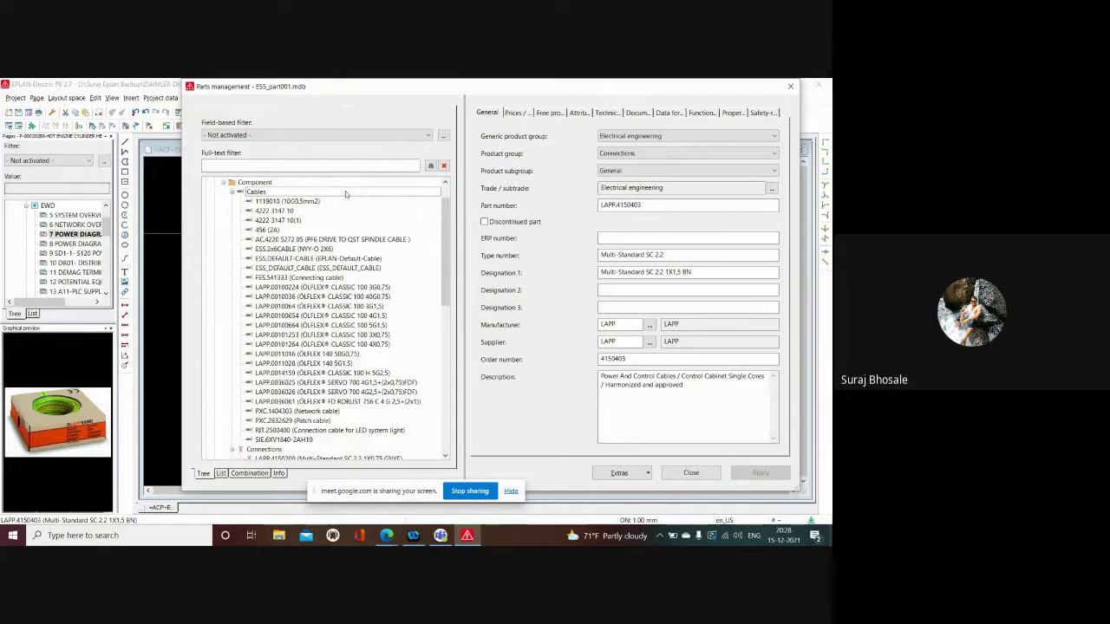
left_click(232, 194)
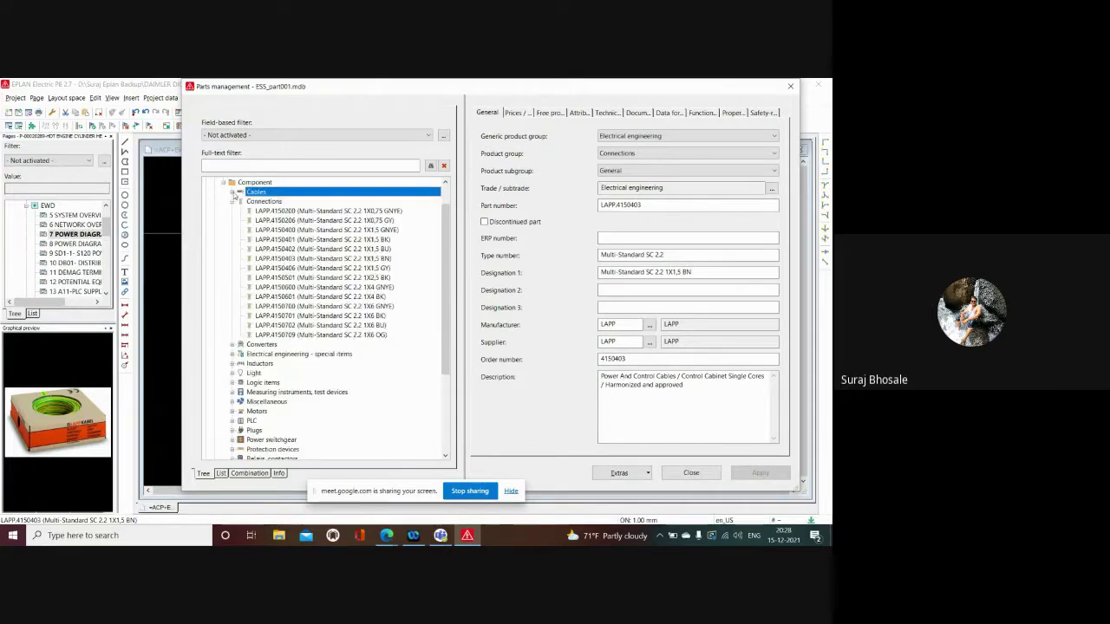
left_click(233, 192)
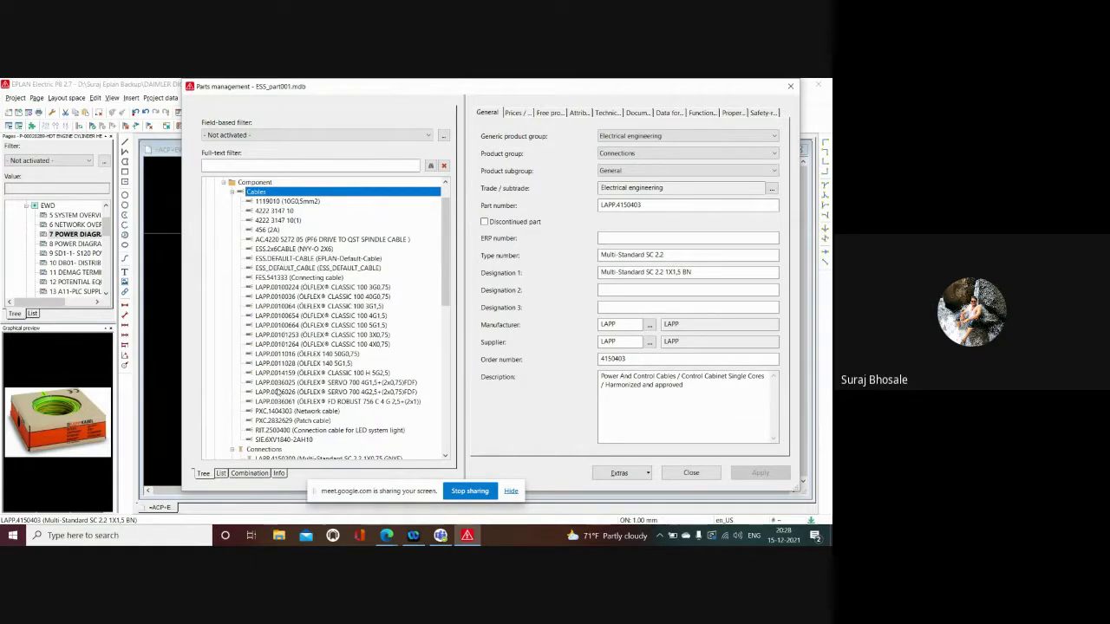
left_click(364, 315)
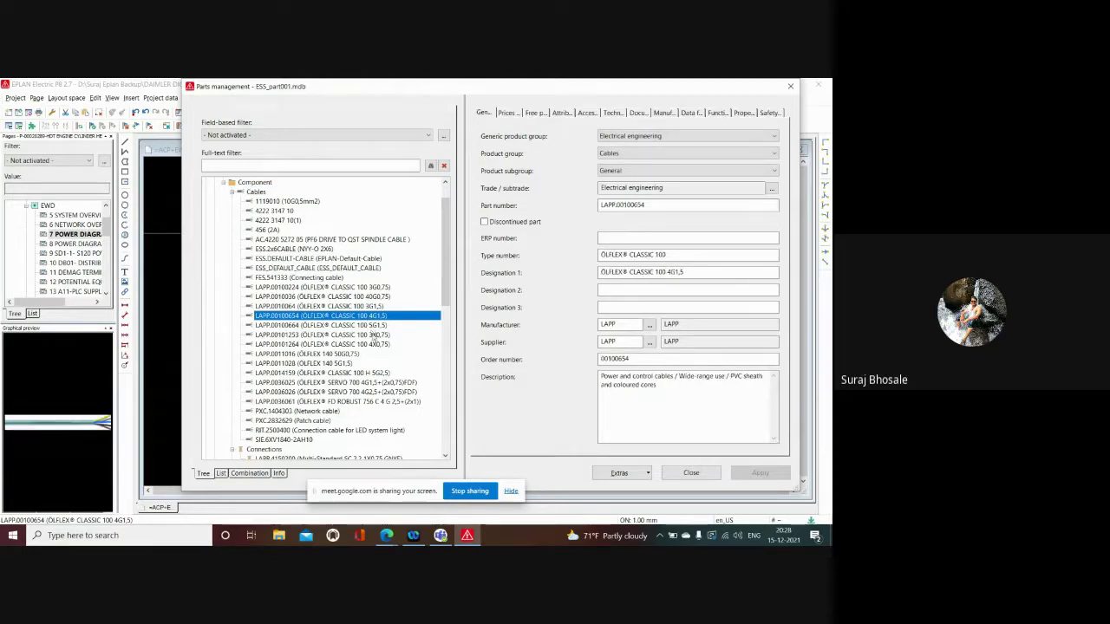
left_click(373, 336)
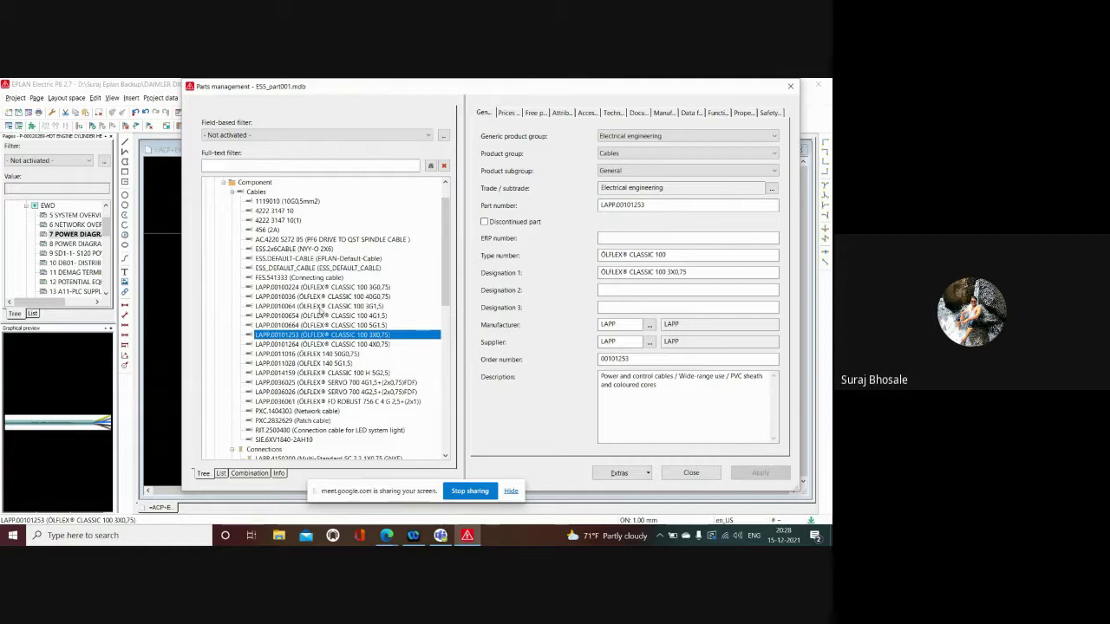
left_click(322, 307)
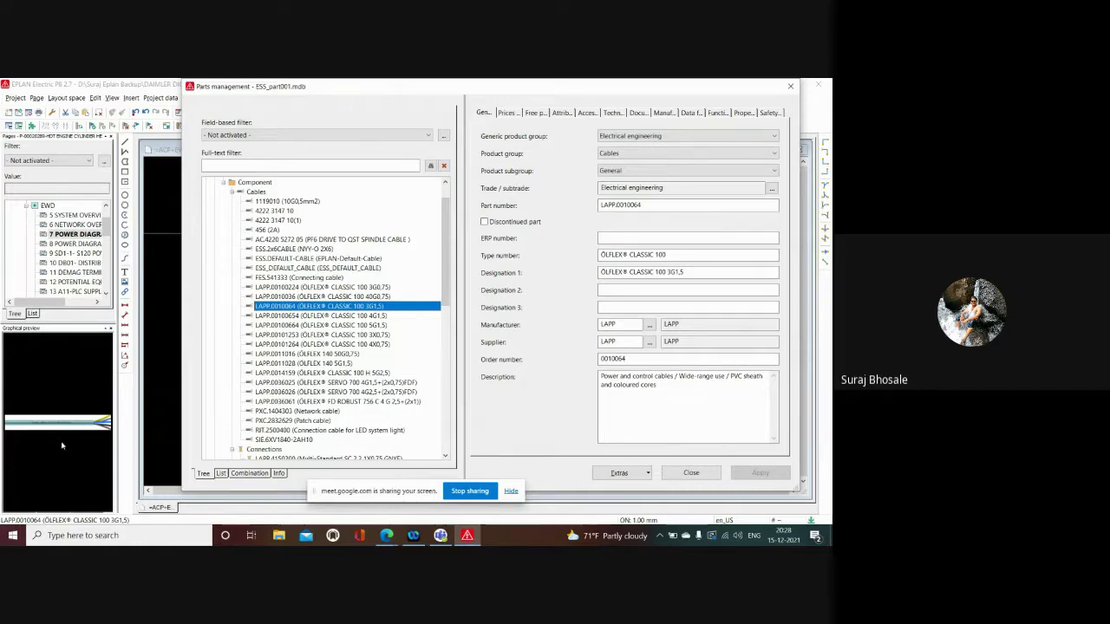
scroll(300, 282, "up", 1)
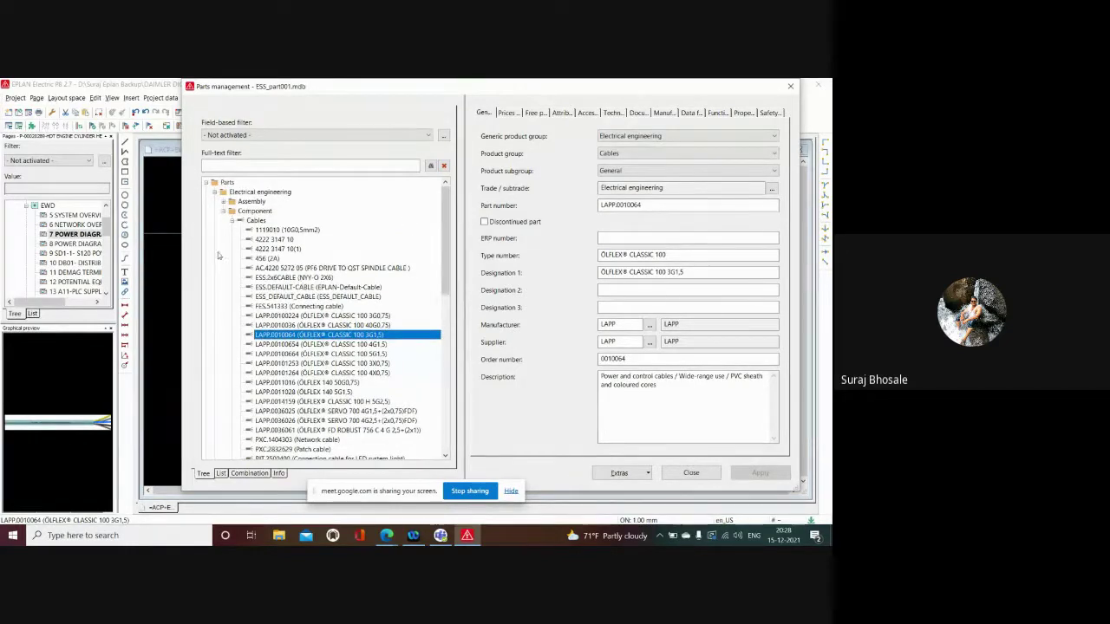
left_click(279, 230)
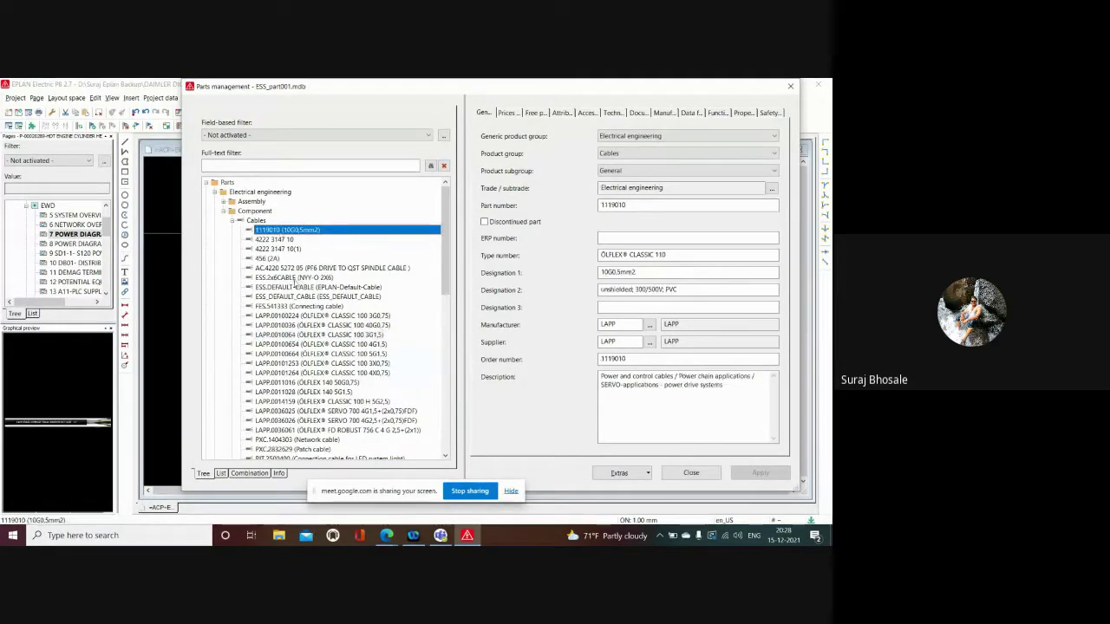
left_click(791, 86)
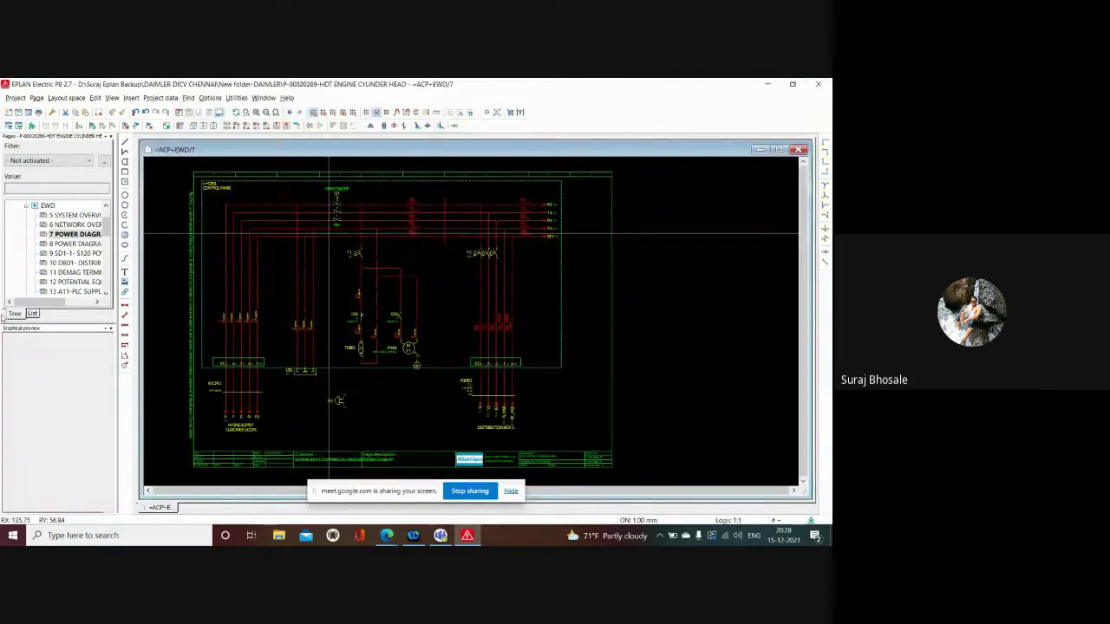
Open page 9 SD1-1 S120, zoom into the Kinetix 300 drive block, then view the full page.
left_click(77, 253)
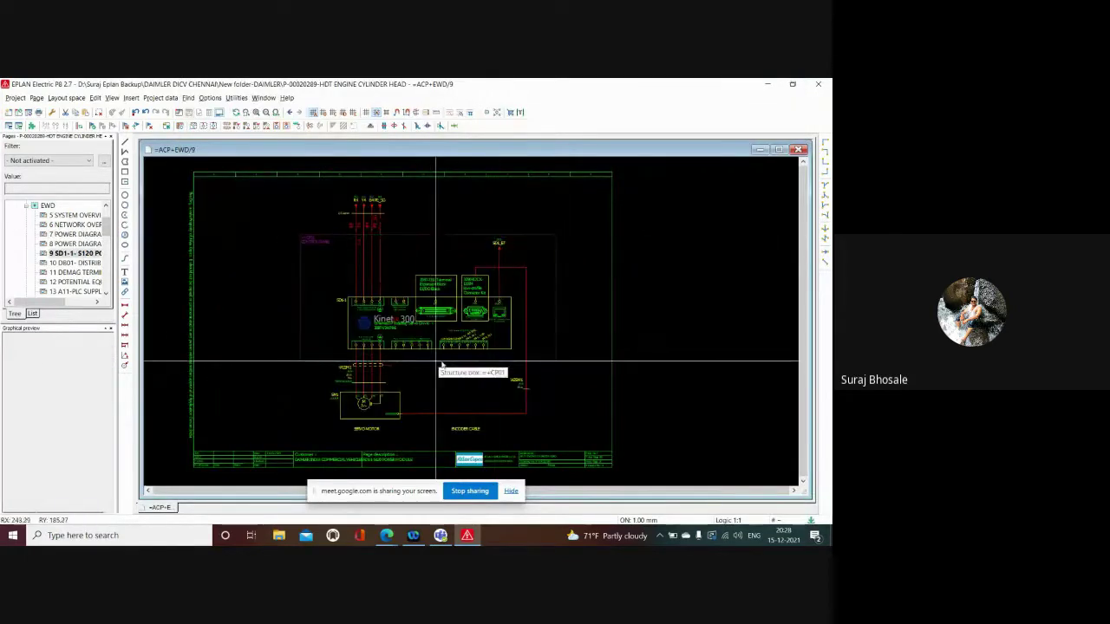
scroll(448, 364, "up", 2)
scroll(533, 322, "up", 2)
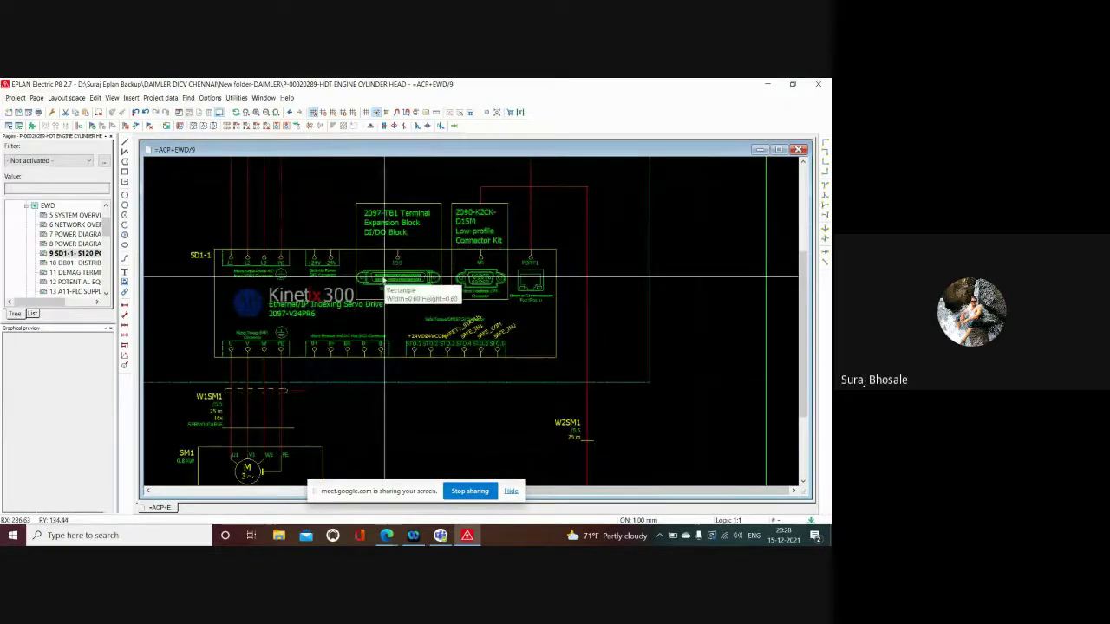
scroll(342, 174, "down", 1)
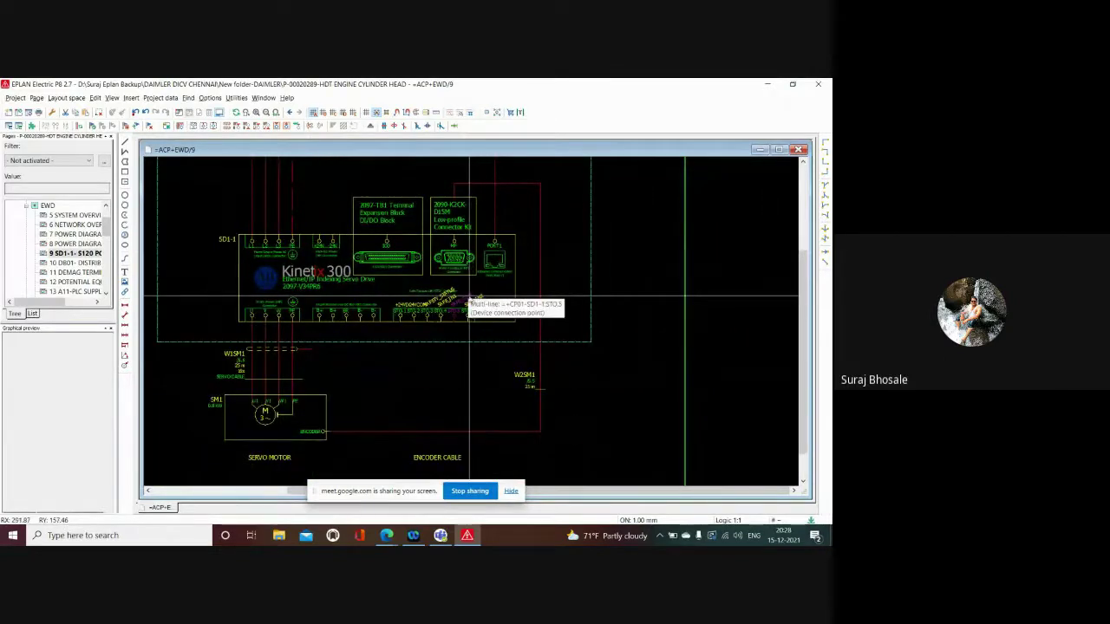
scroll(457, 302, "down", 1)
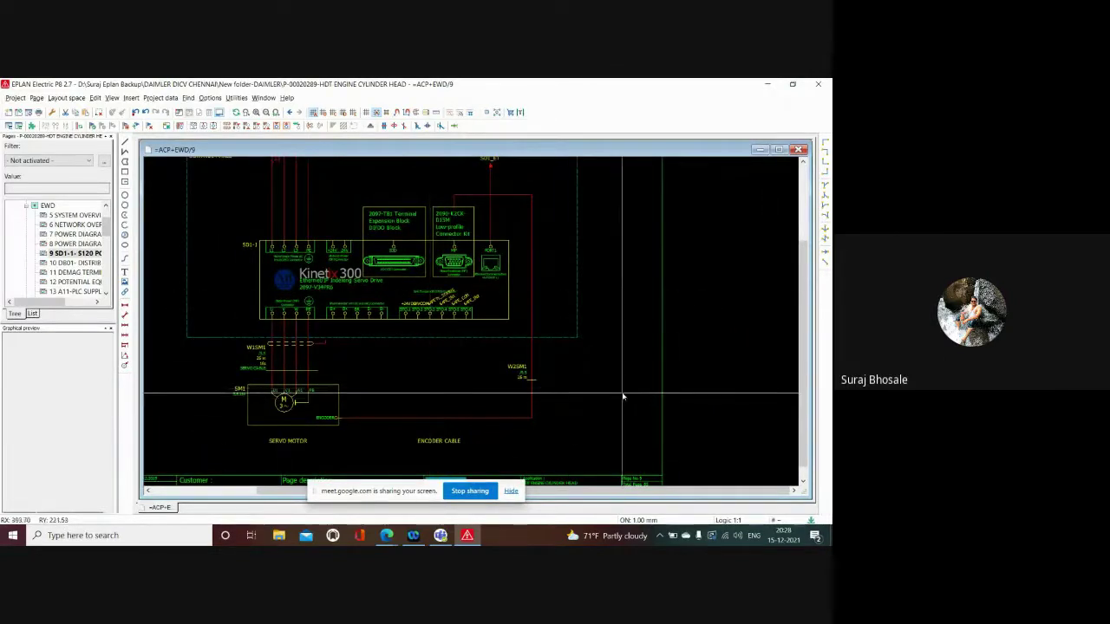
scroll(624, 393, "down", 1)
scroll(434, 382, "down", 1)
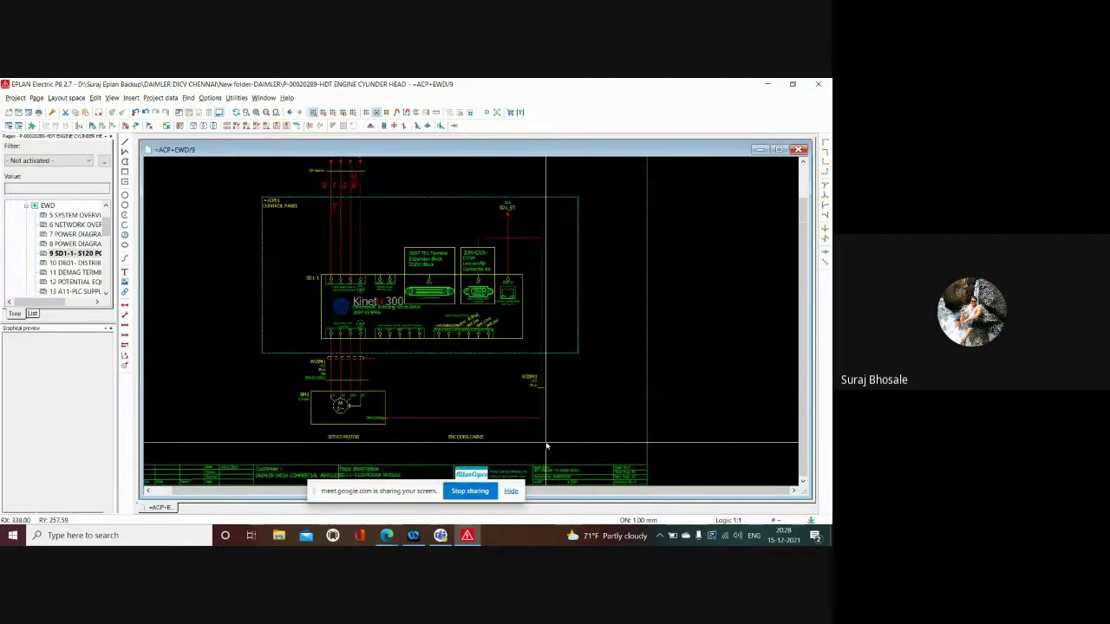
scroll(260, 309, "up", 1)
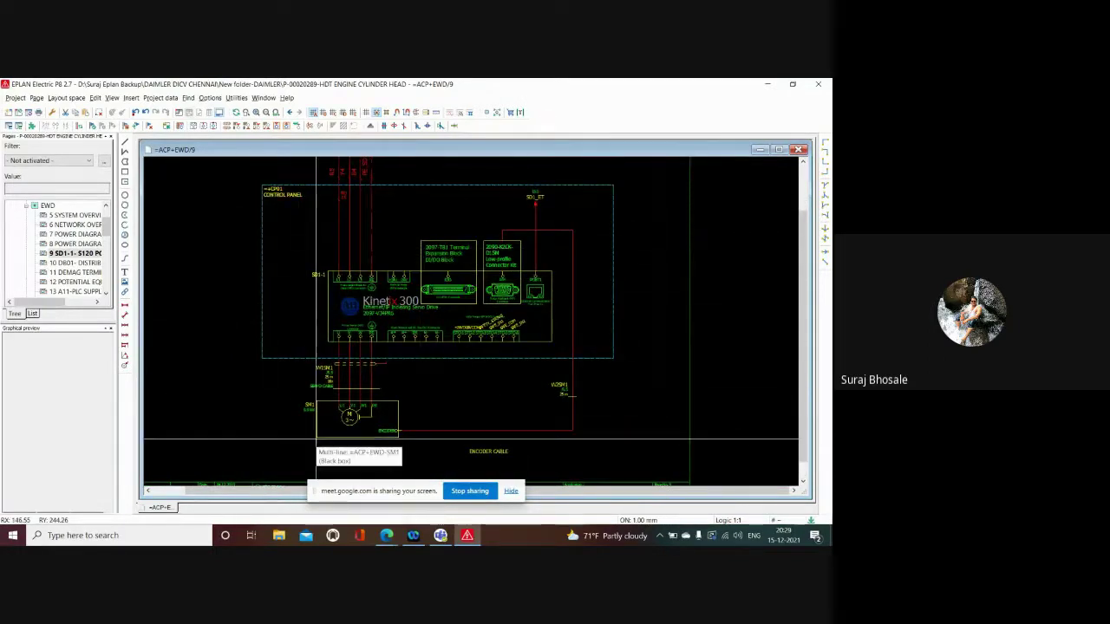
mouse_move(502, 257)
scroll(488, 257, "down", 1)
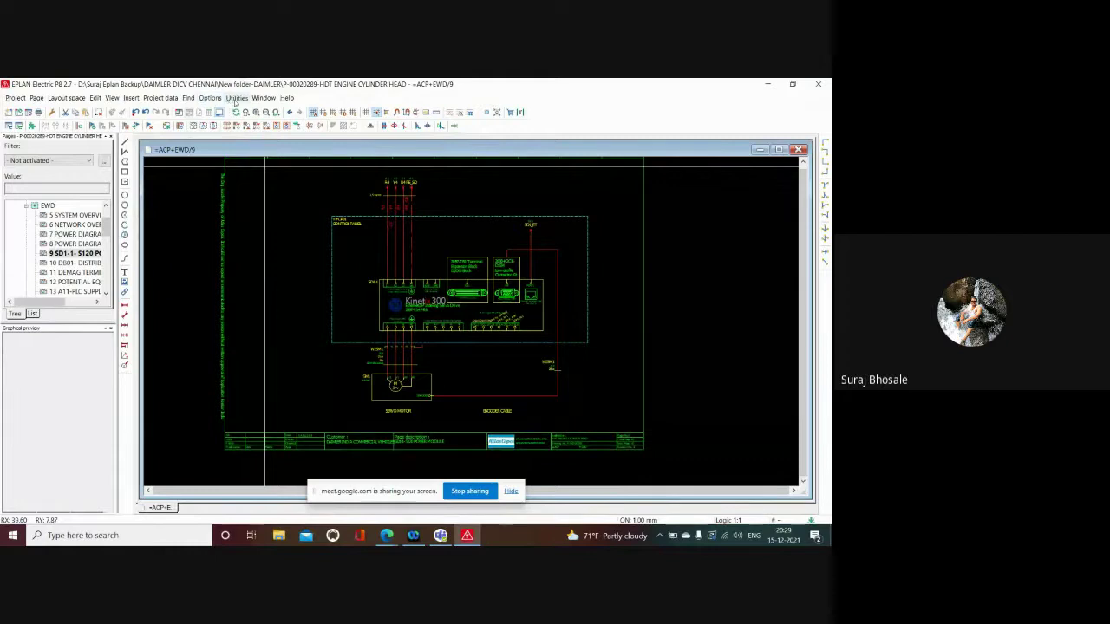
left_click(236, 98)
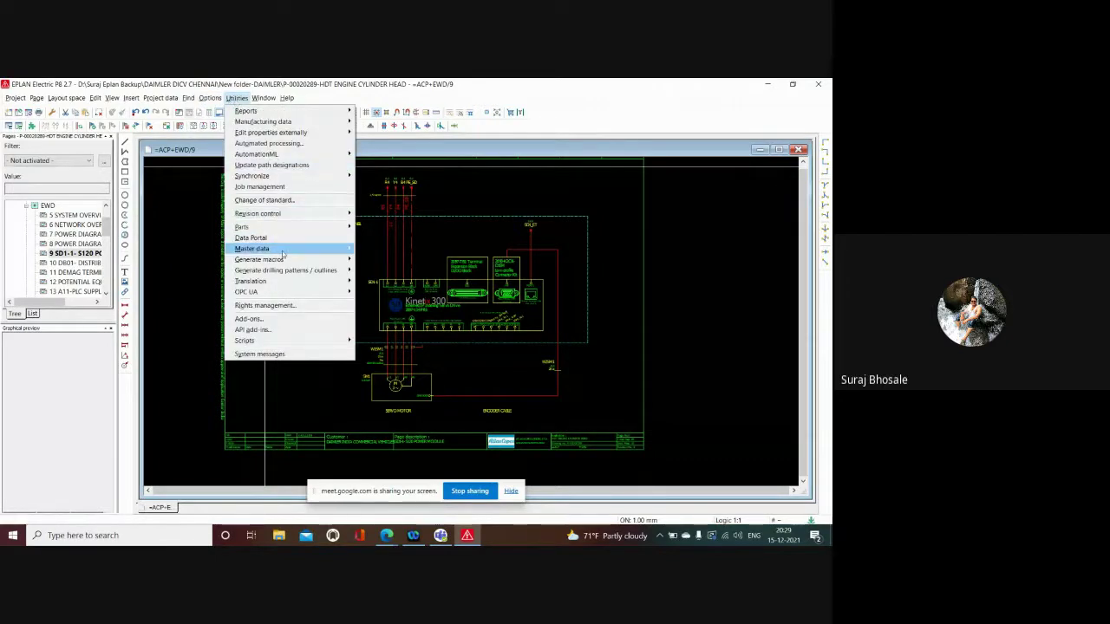
left_click(357, 239)
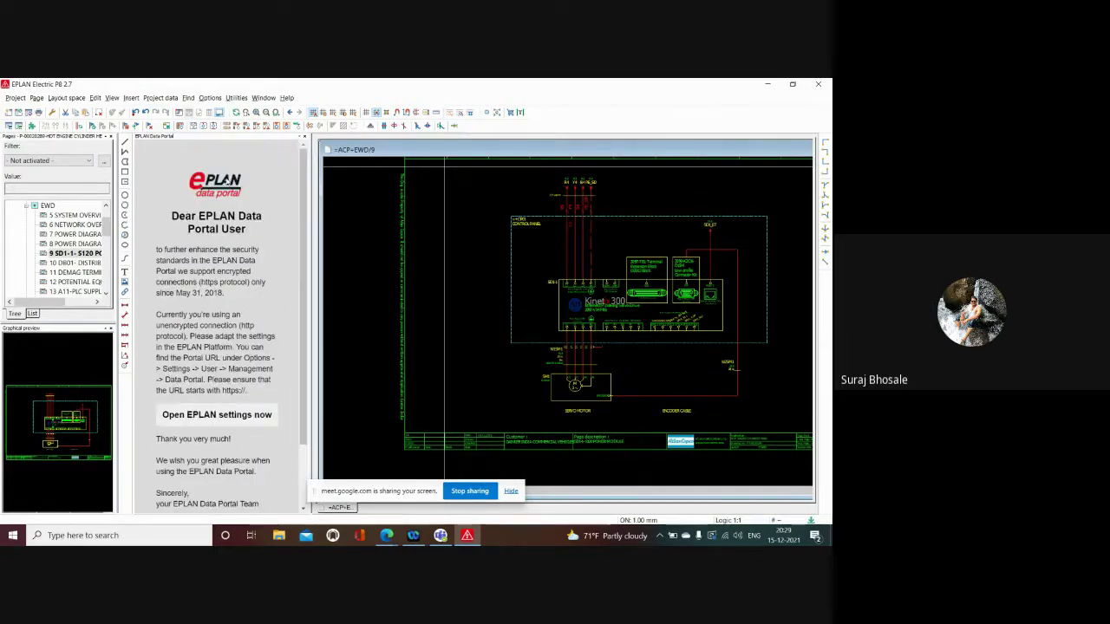
left_click(222, 418)
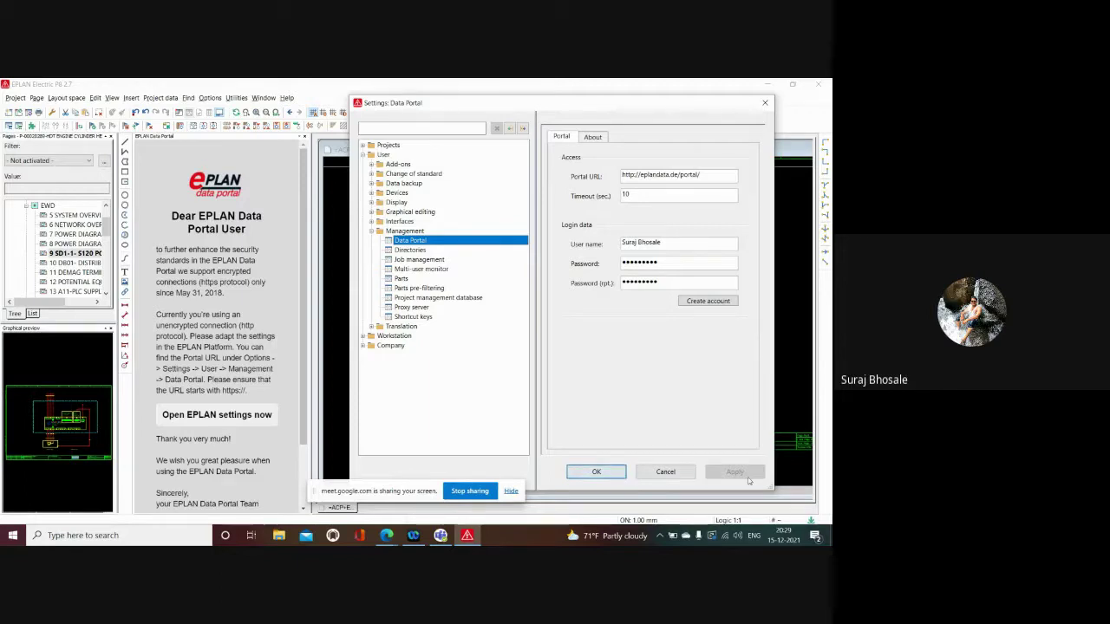
Cancel the Data Portal settings and zoom into the =ACP+EWD/9 schematic.
left_click(646, 473)
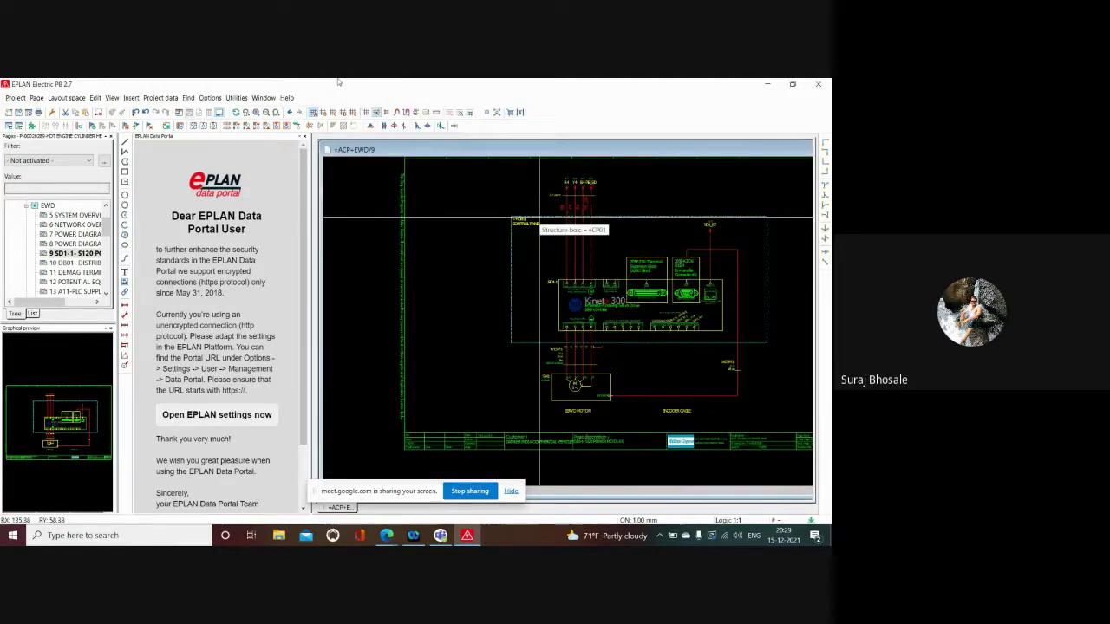
scroll(614, 260, "up", 1)
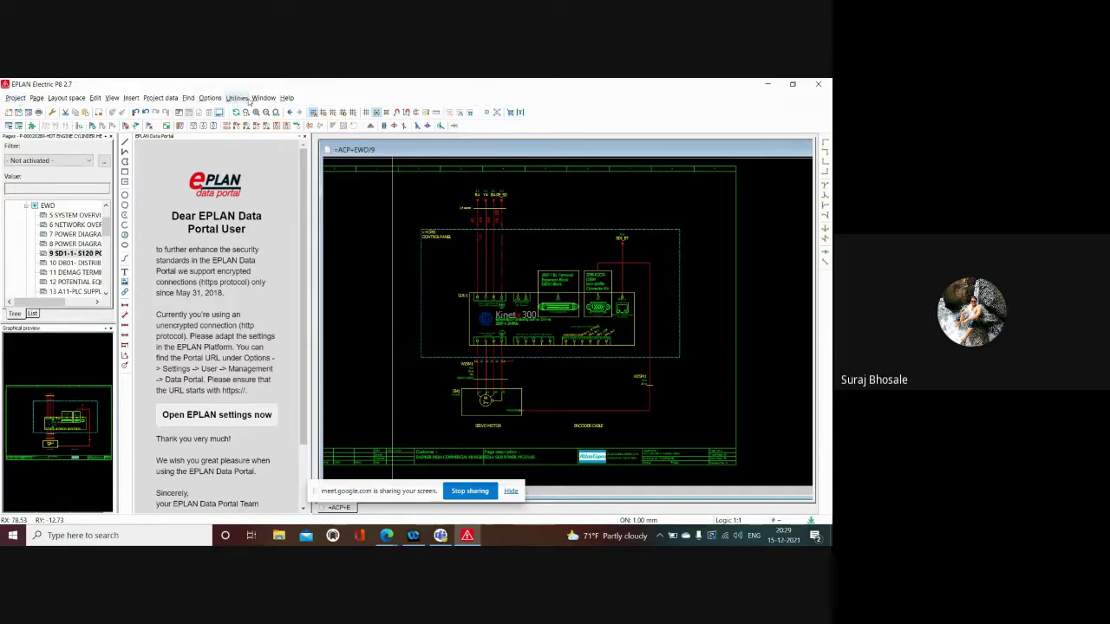
left_click(16, 98)
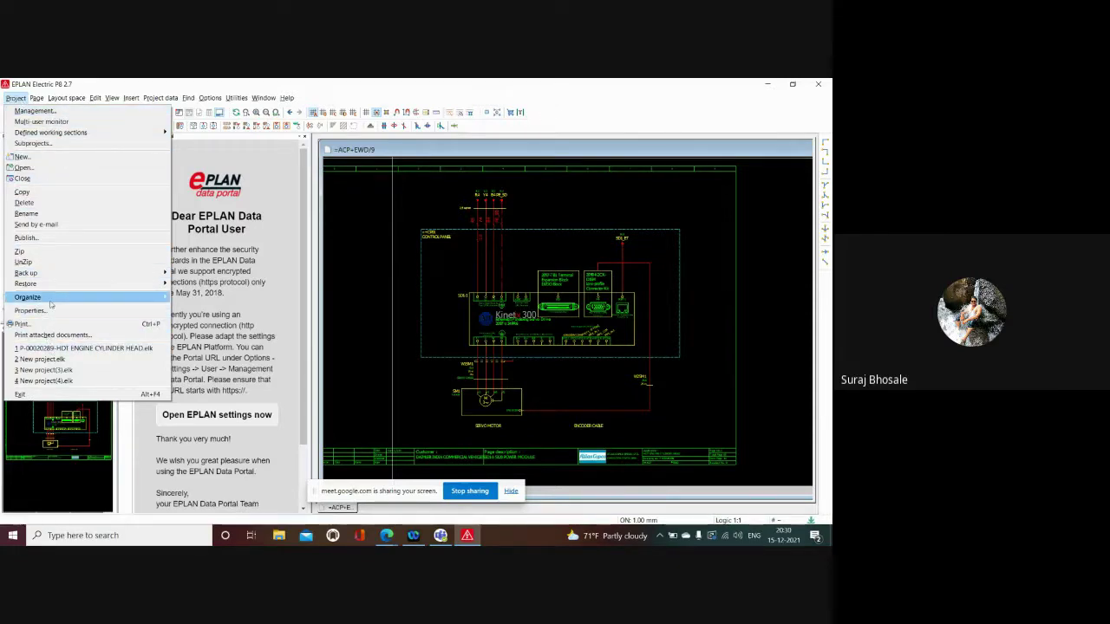
Open 1 TITLE PAGE under the ETP group and close the Data Portal panel.
left_click(357, 278)
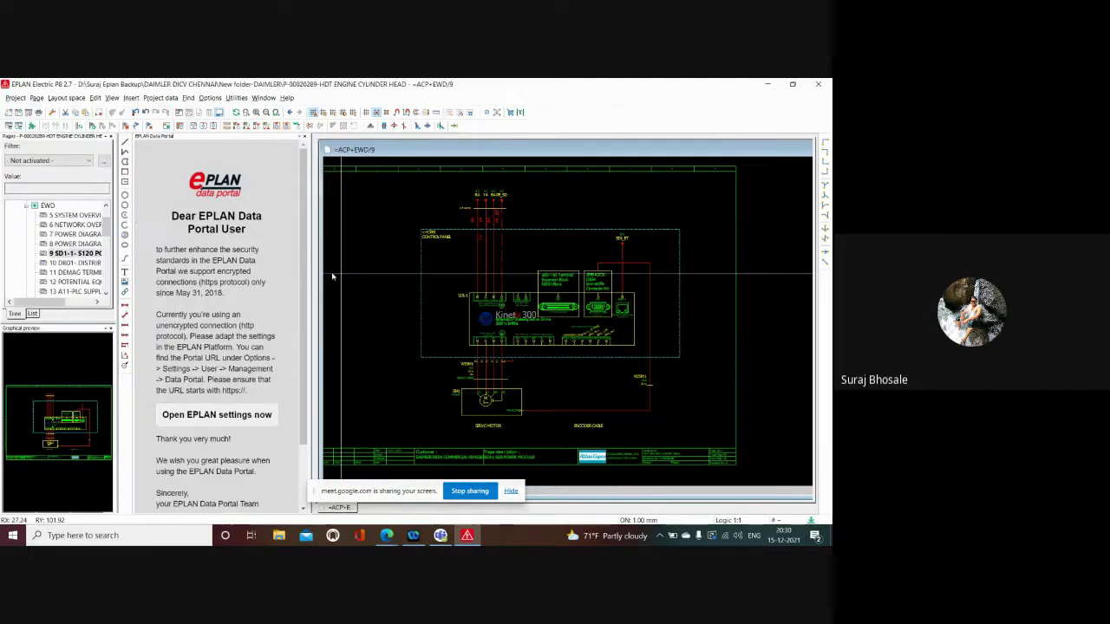
double_click(46, 225)
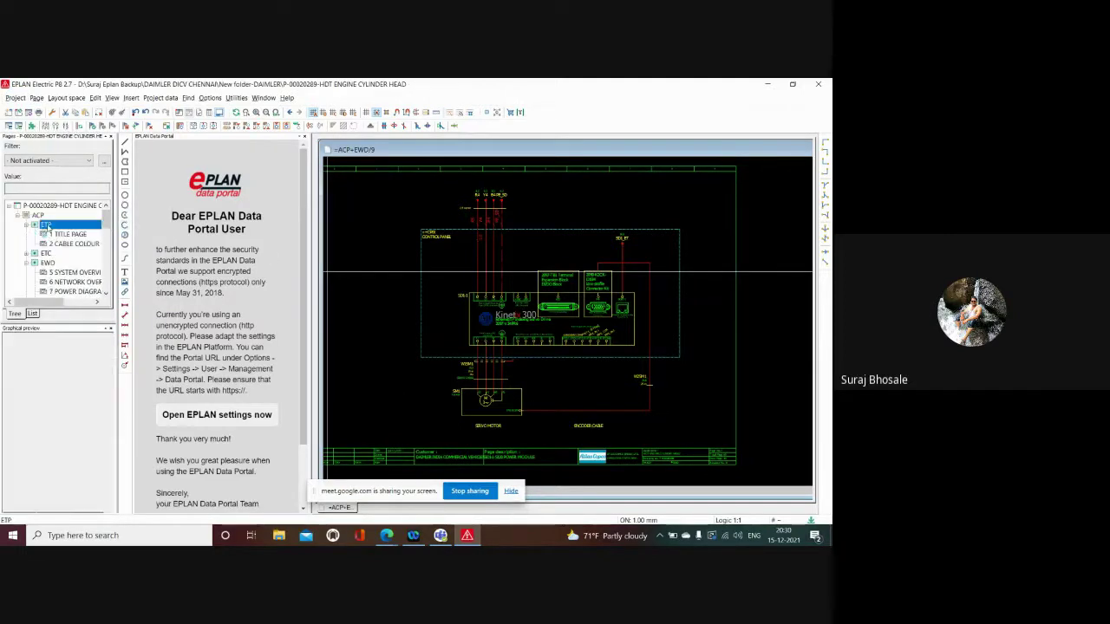
double_click(70, 234)
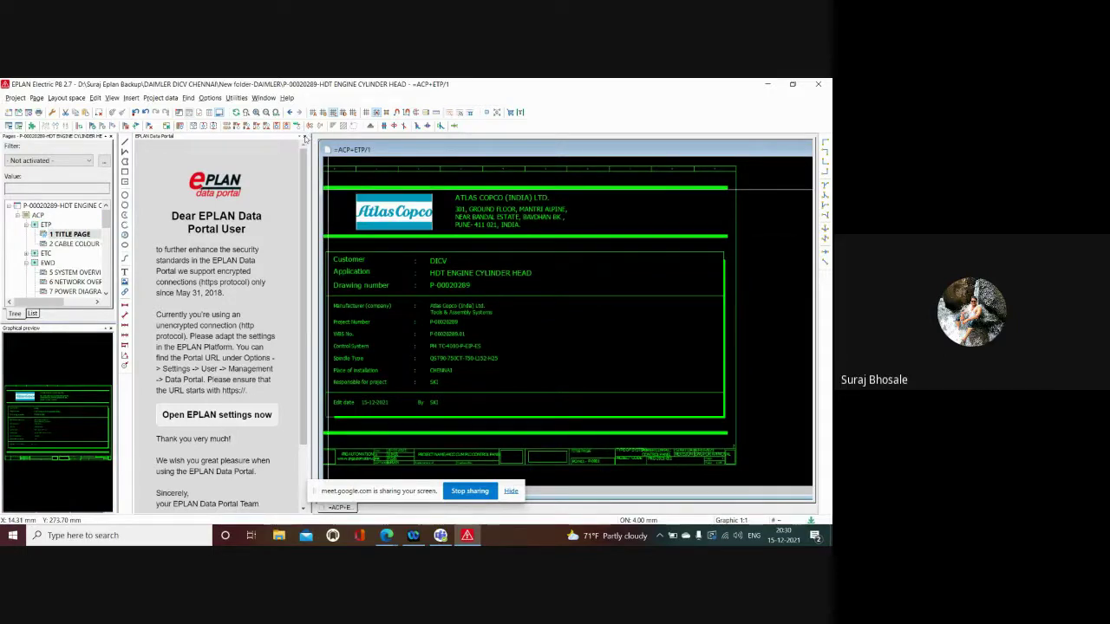
left_click(305, 137)
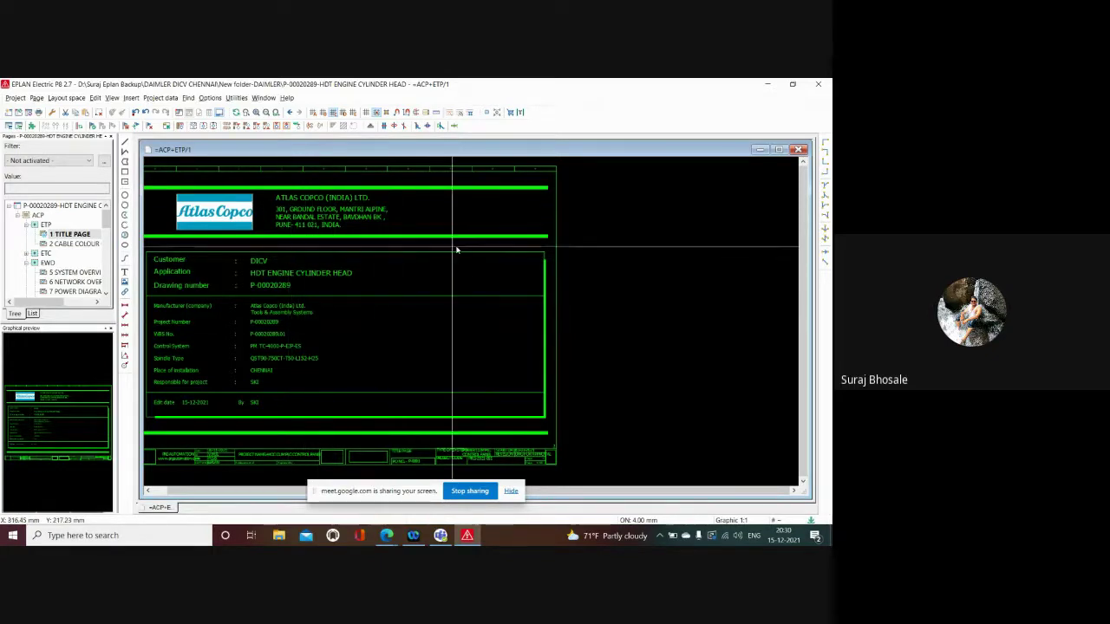
Zoom around the Atlas Copco cover sheet for customer DICV.
scroll(539, 243, "down", 1)
scroll(539, 244, "up", 1)
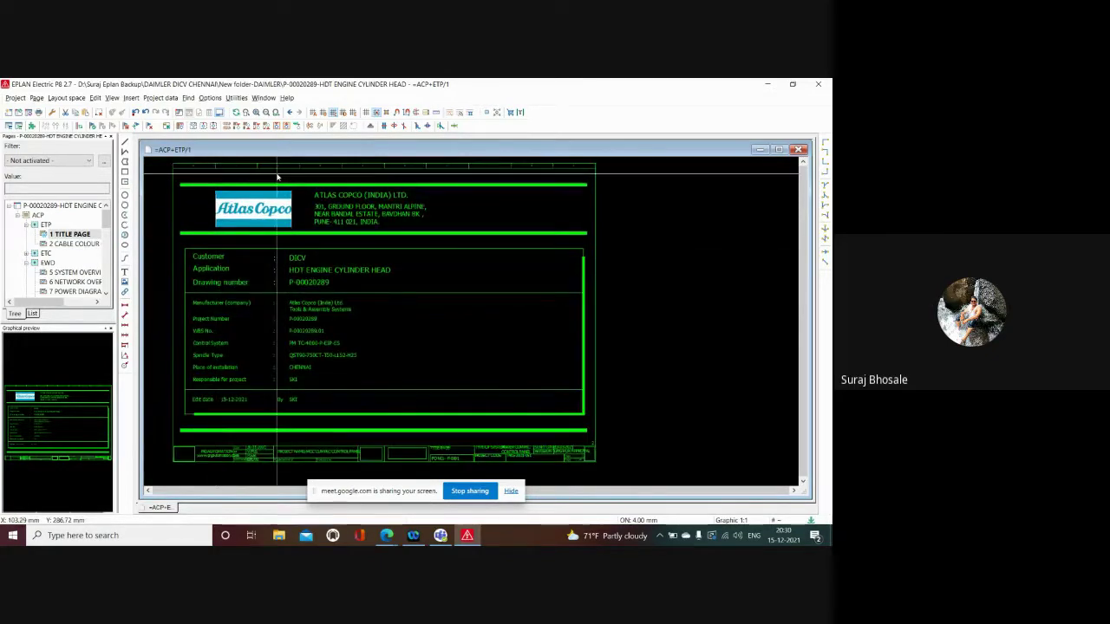
scroll(301, 205, "up", 1)
scroll(380, 266, "down", 1)
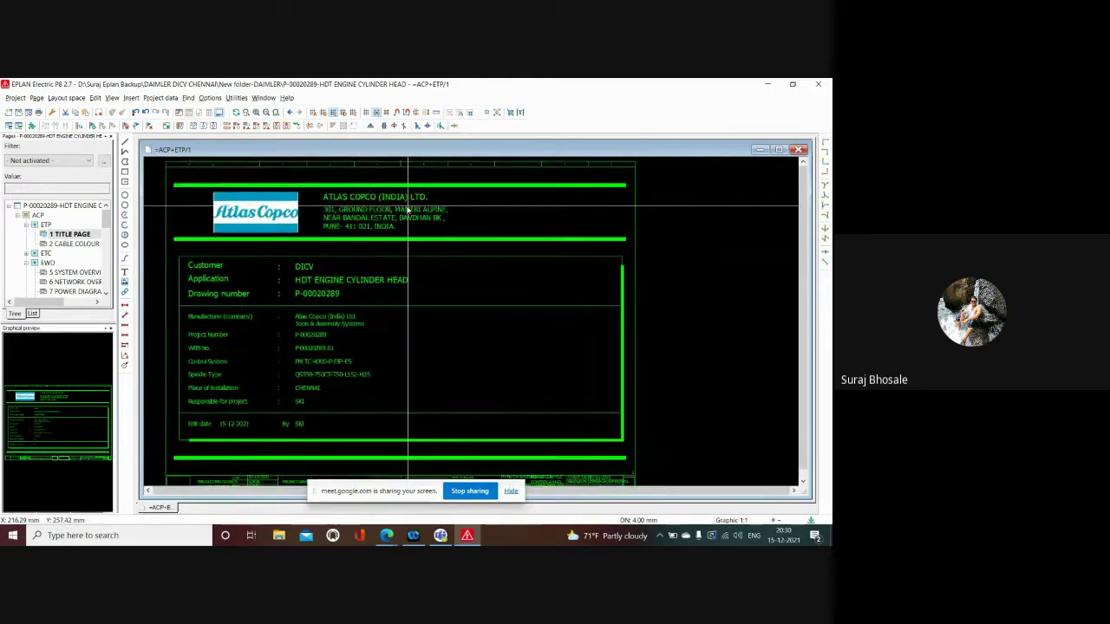
scroll(295, 230, "down", 1)
scroll(294, 232, "down", 1)
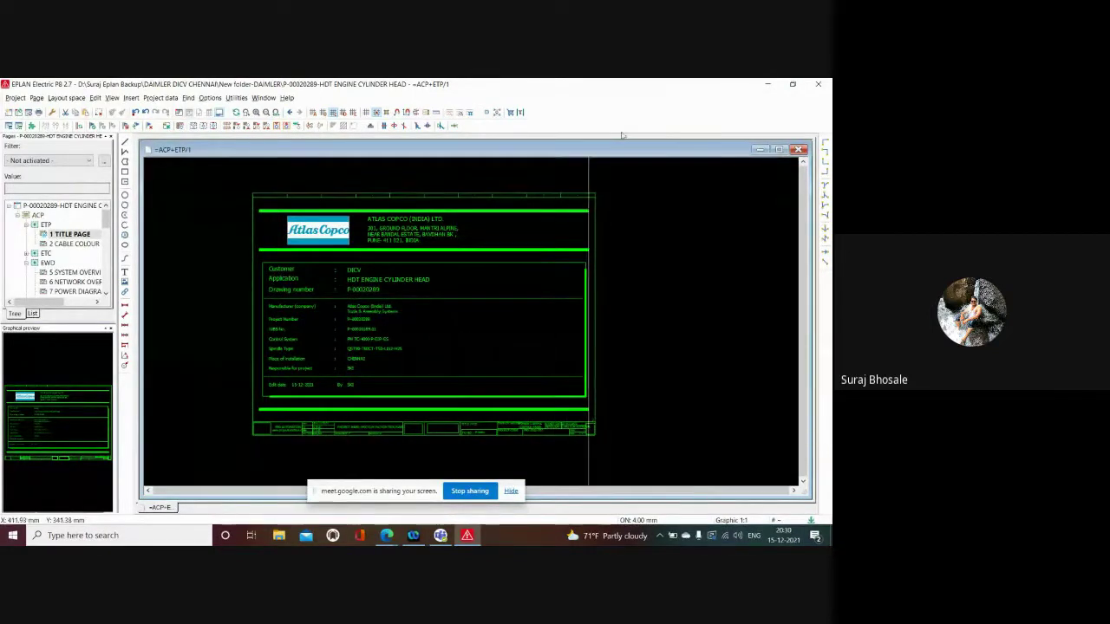
scroll(439, 266, "up", 1)
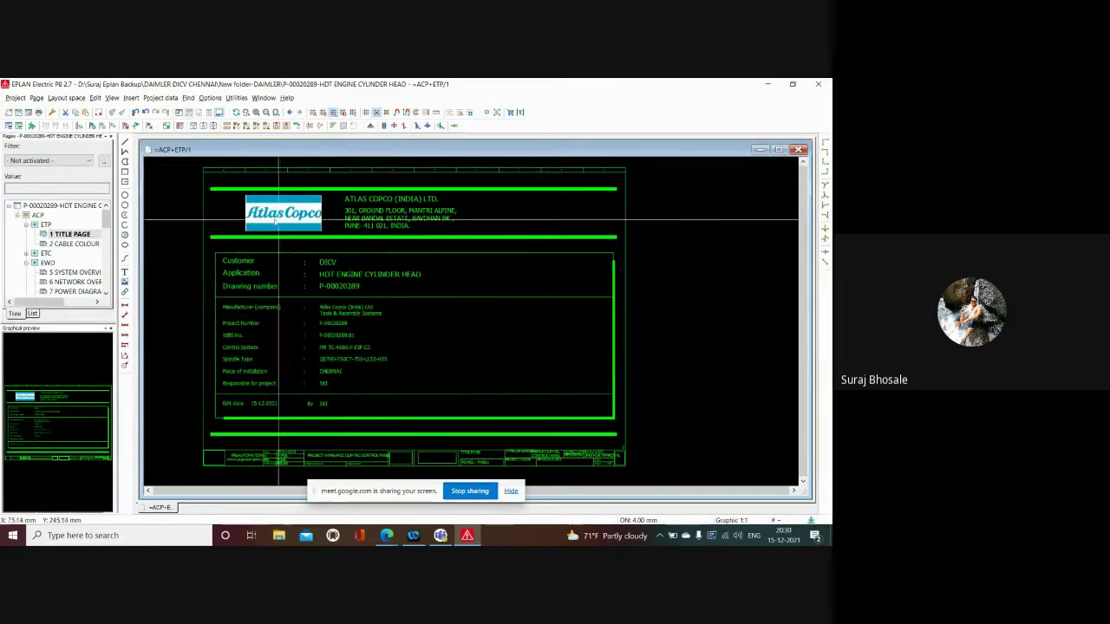
left_click(35, 98)
mouse_move(15, 98)
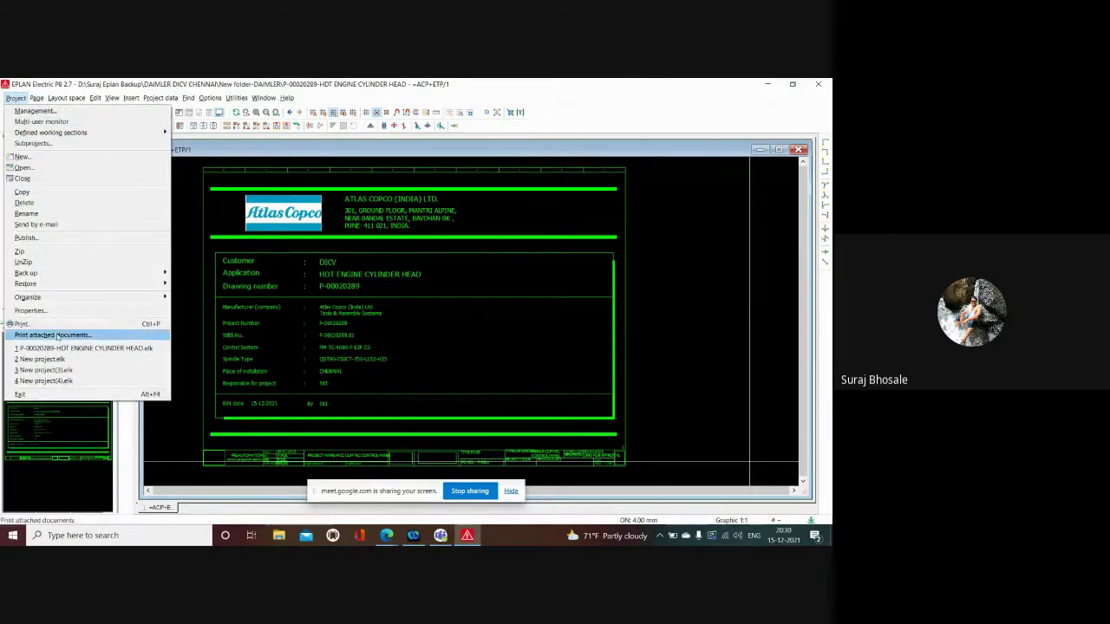
mouse_move(26, 273)
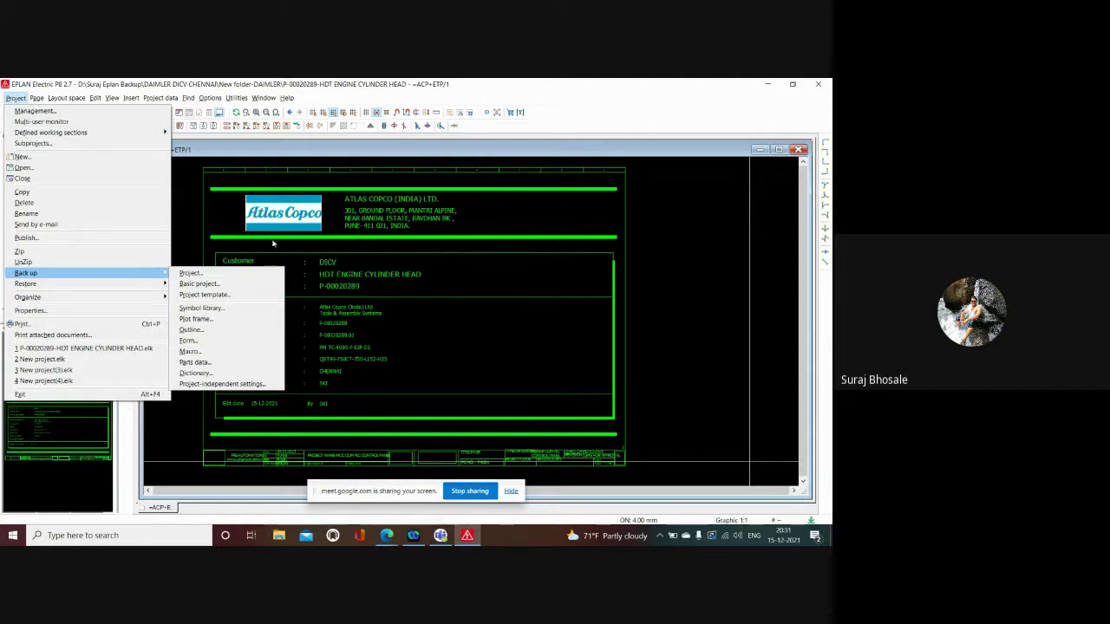
Dismiss the Back up submenu and zoom in on the title block showing drawing P-00020289.
left_click(480, 325)
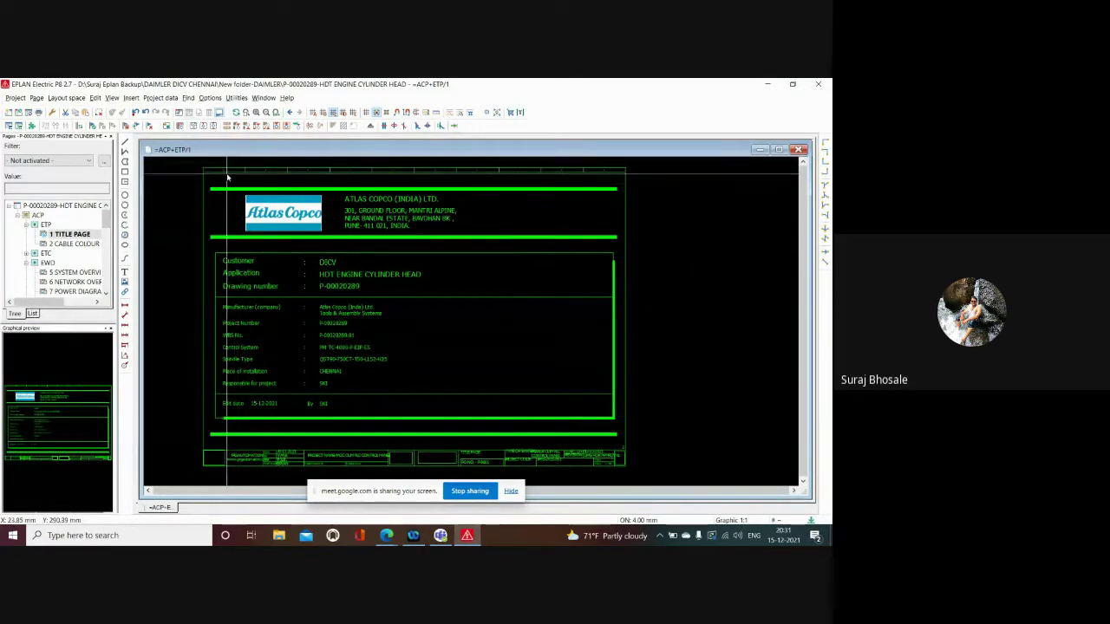
scroll(236, 179, "up", 1)
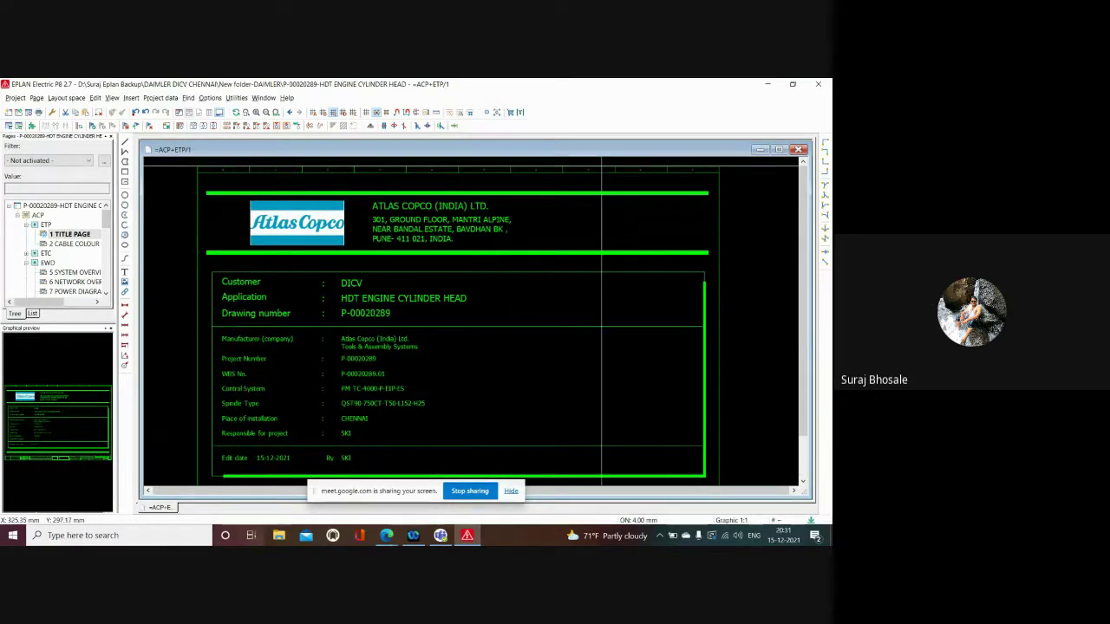
scroll(400, 319, "up", 1)
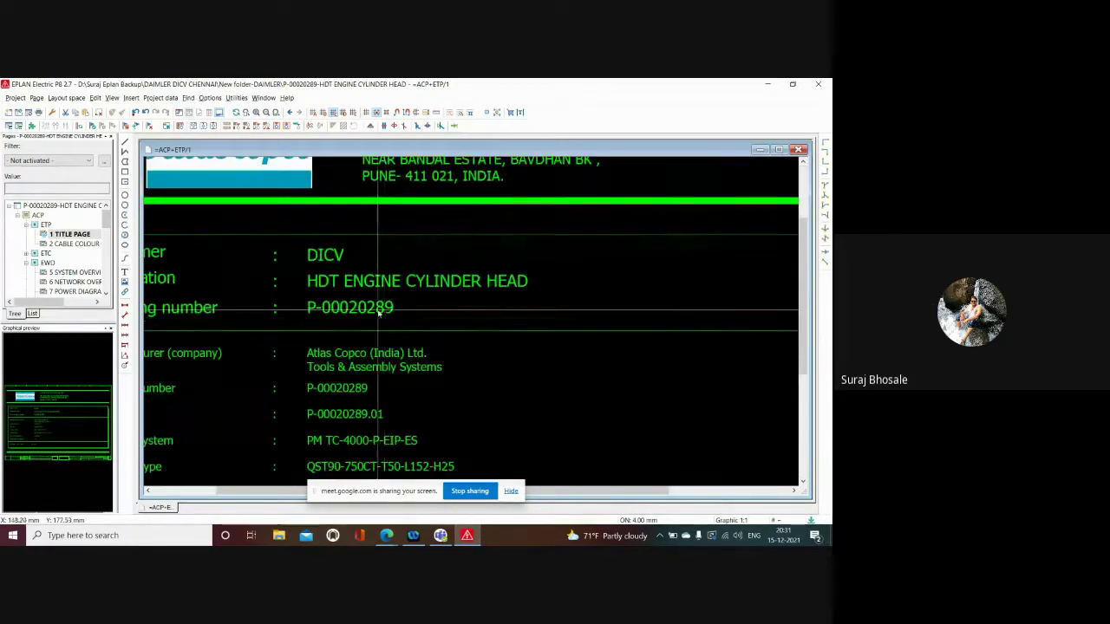
scroll(520, 286, "down", 1)
scroll(561, 212, "up", 1)
scroll(551, 200, "down", 1)
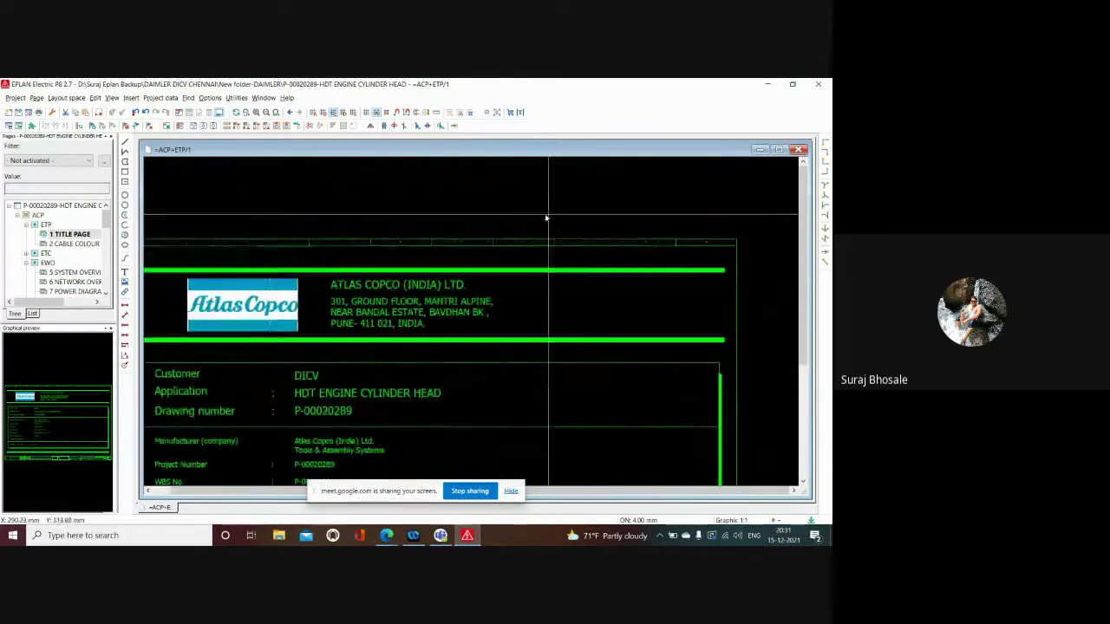
scroll(298, 251, "down", 1)
scroll(283, 254, "up", 1)
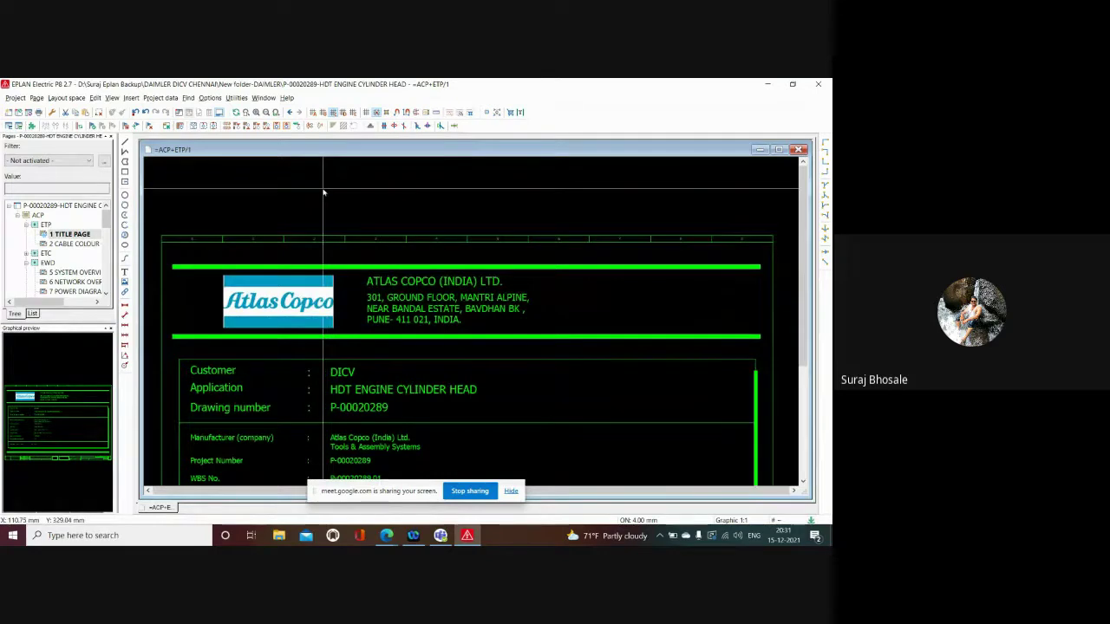
scroll(320, 189, "down", 1)
scroll(420, 207, "down", 1)
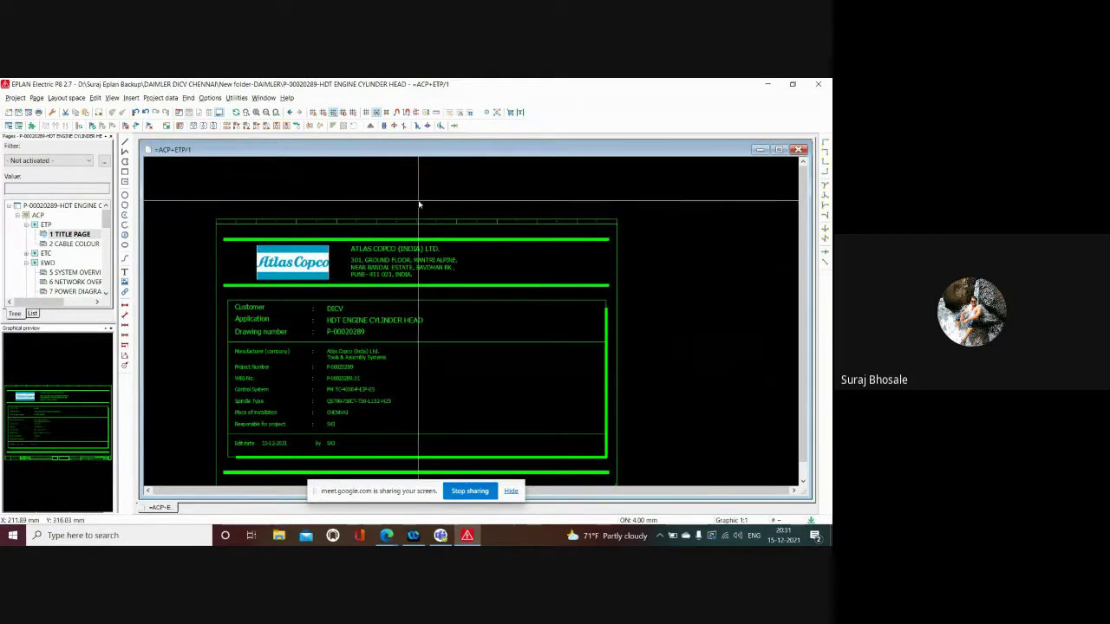
scroll(418, 203, "down", 1)
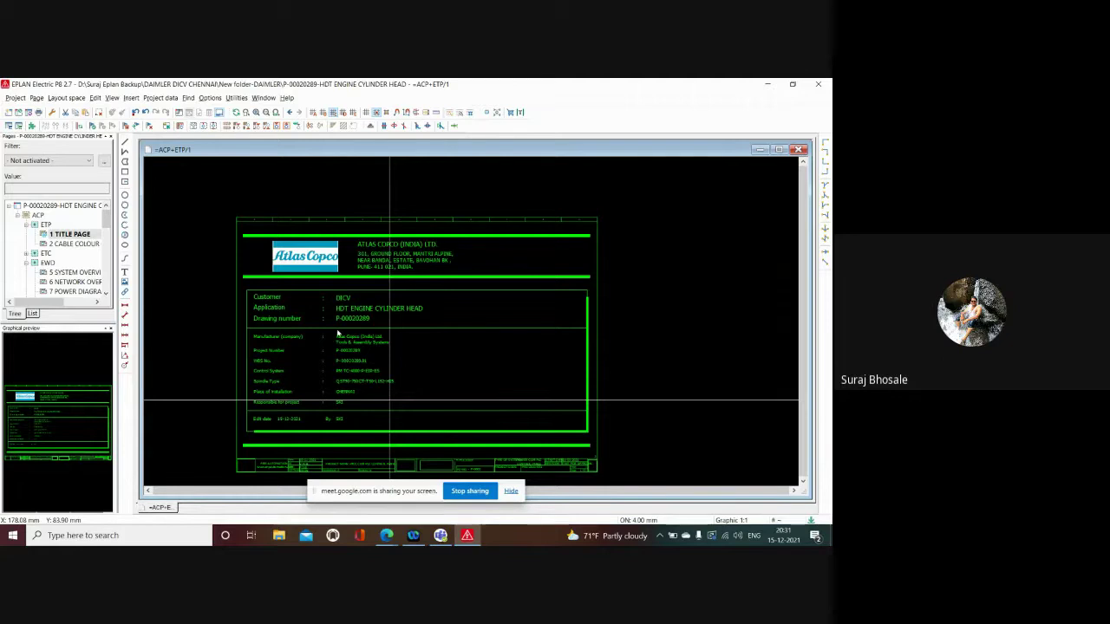
key("alt+p")
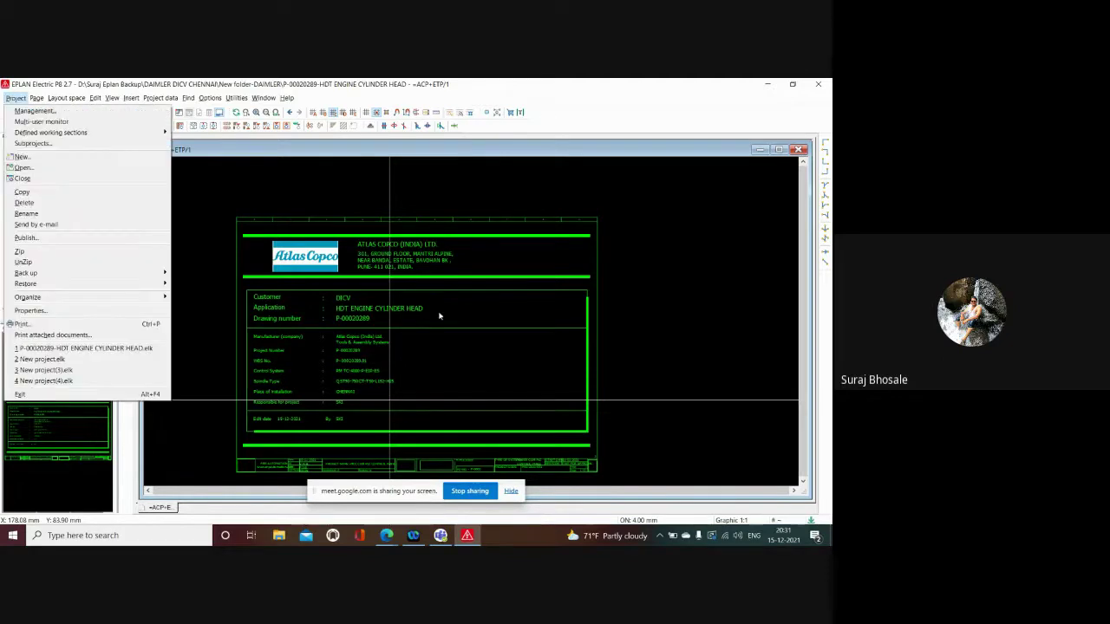
key("Escape")
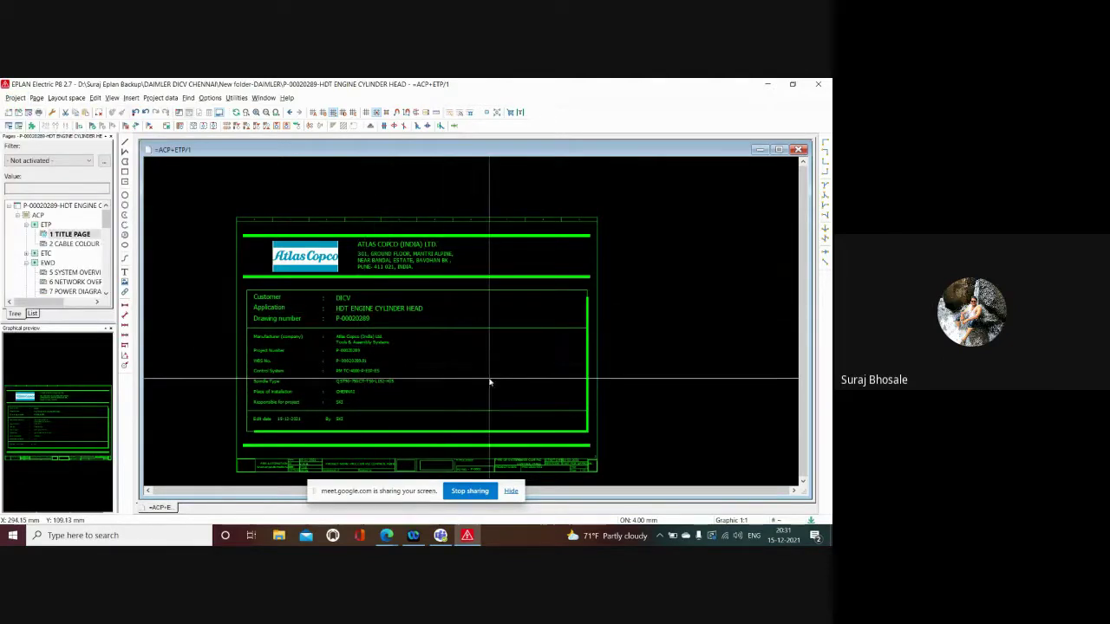
scroll(490, 390, "up", 1)
scroll(477, 329, "up", 1)
scroll(459, 241, "down", 1)
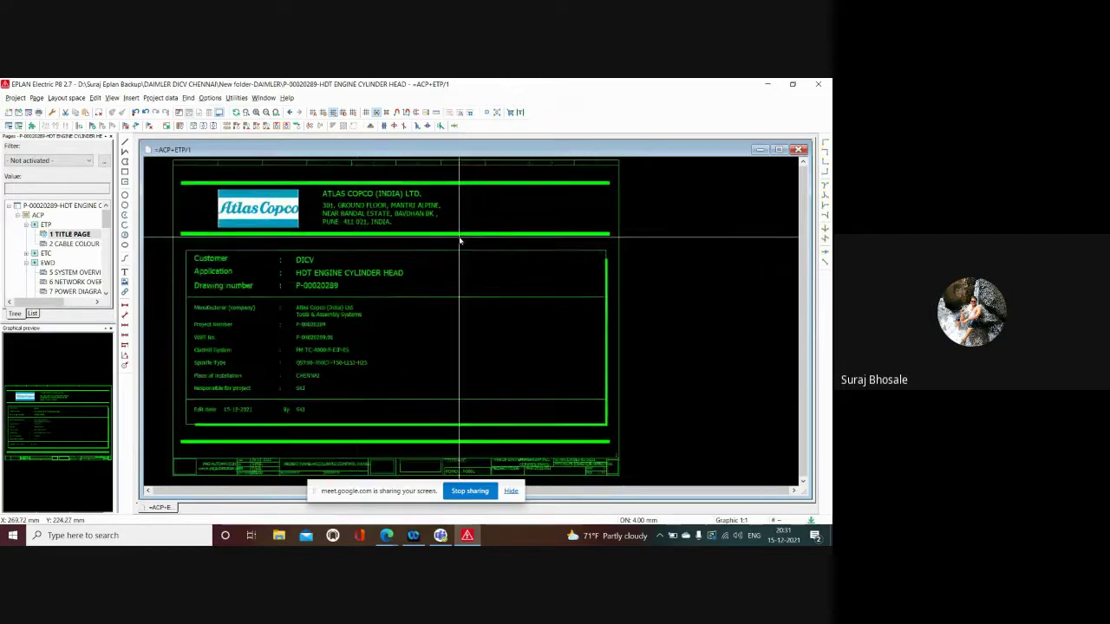
left_click(37, 98)
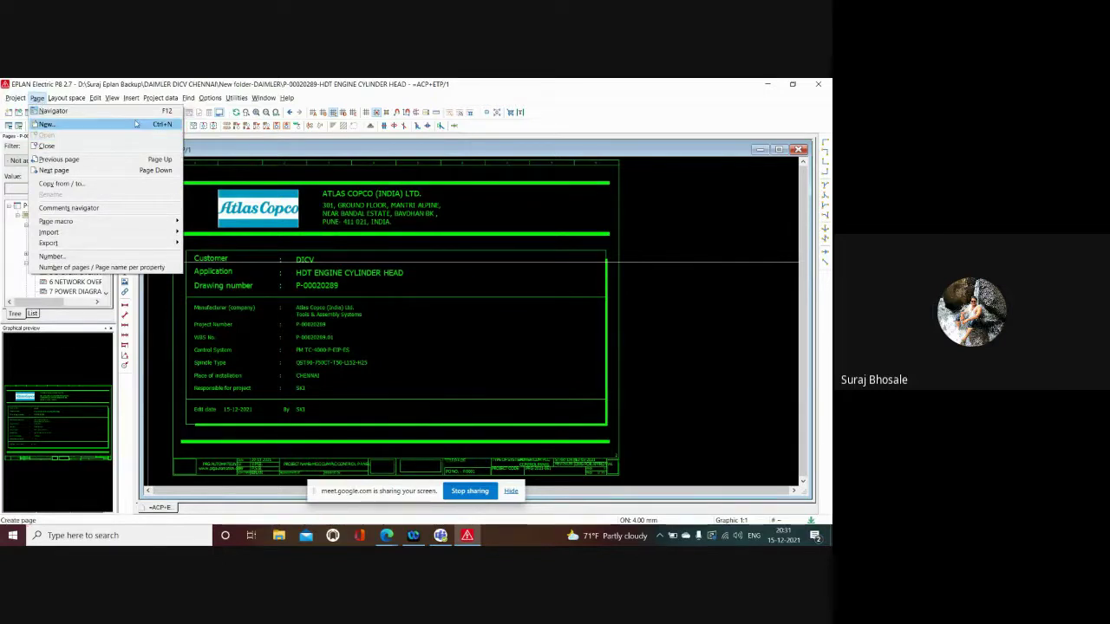
left_click(48, 124)
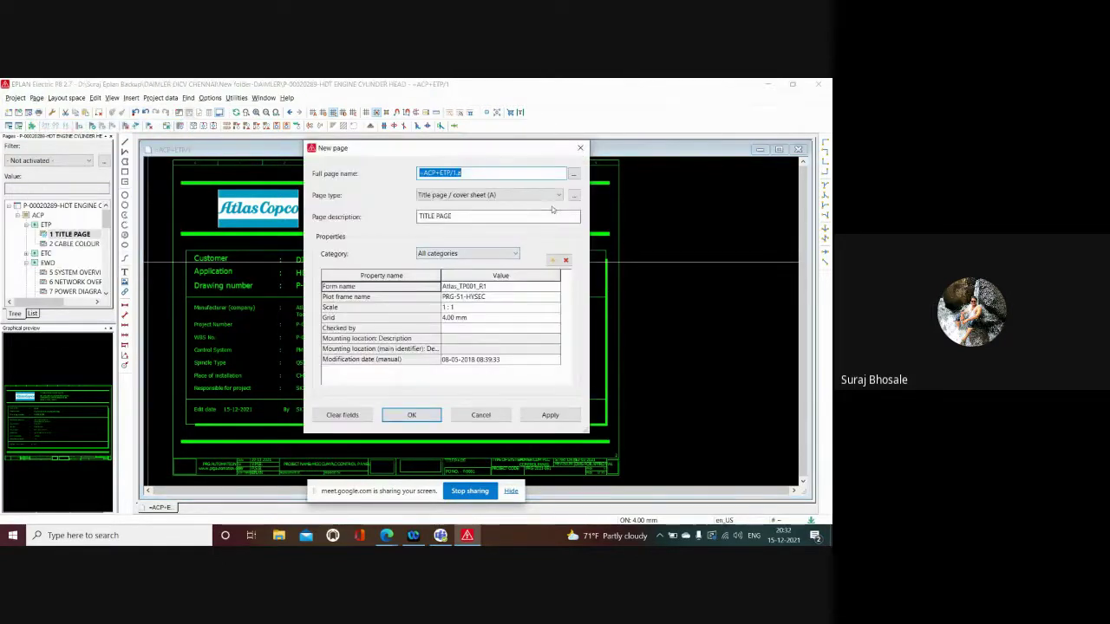
left_click(559, 195)
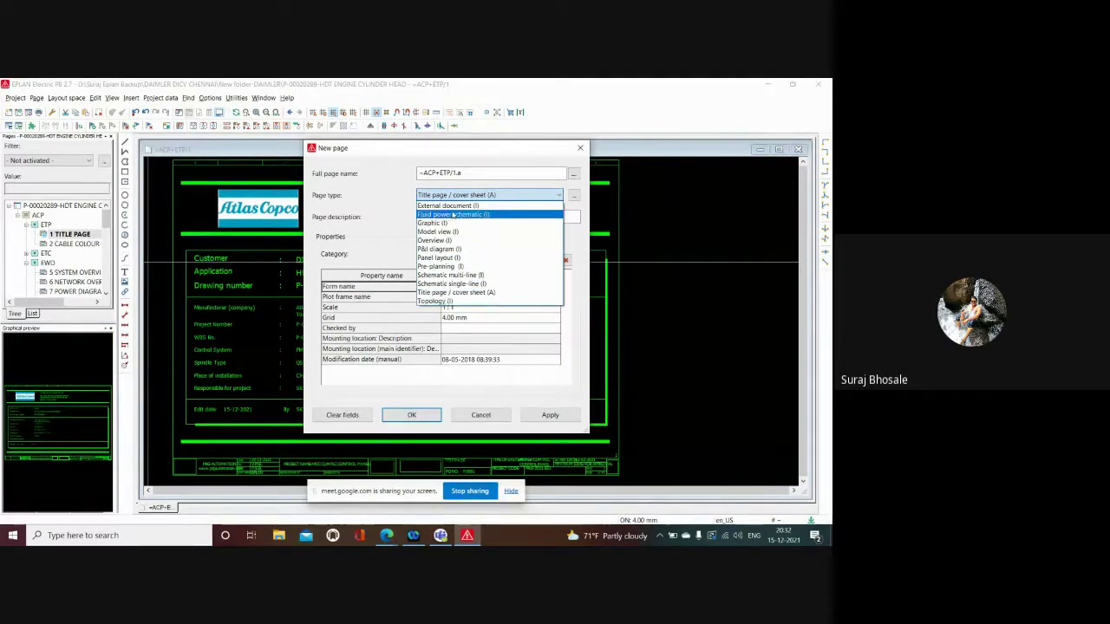
left_click(535, 324)
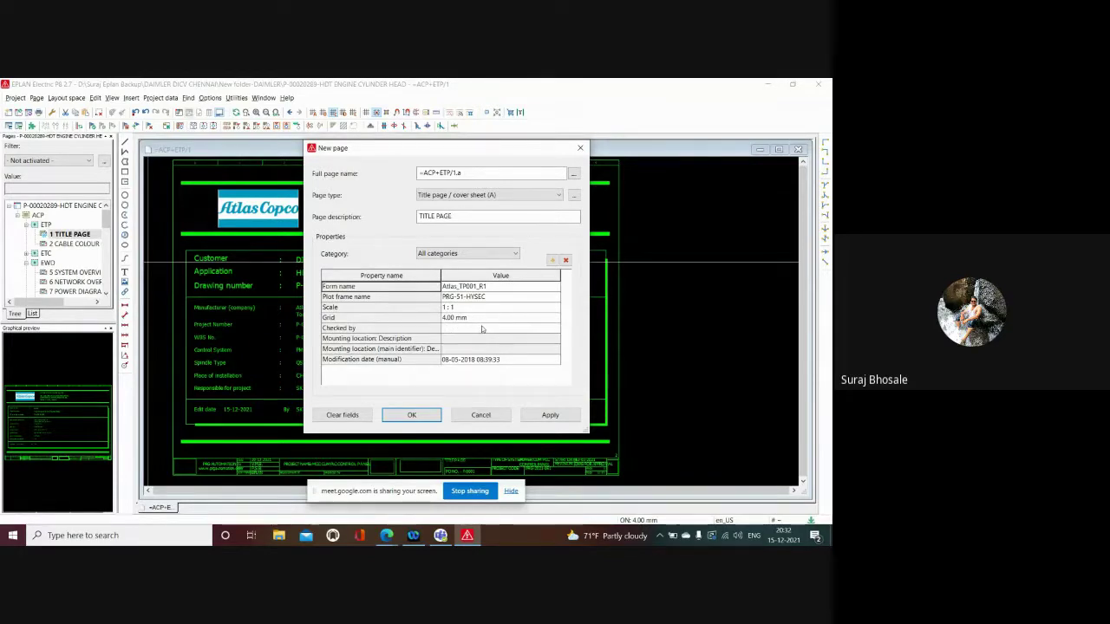
left_click(581, 147)
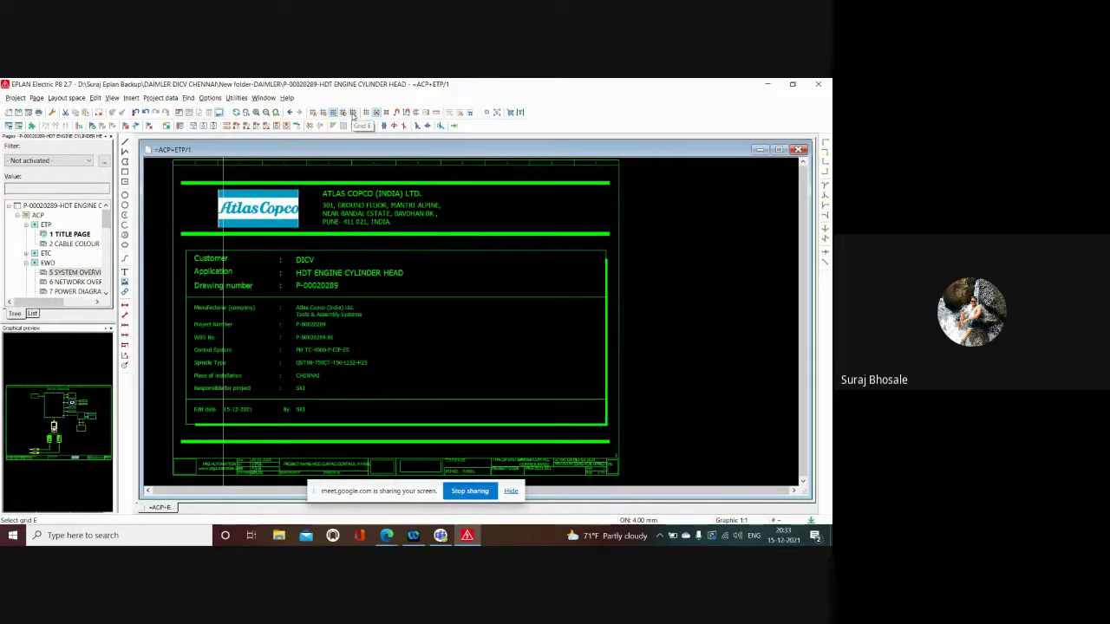
Zoom in and out across the Atlas Copco title block to inspect its details.
scroll(379, 250, "up", 2)
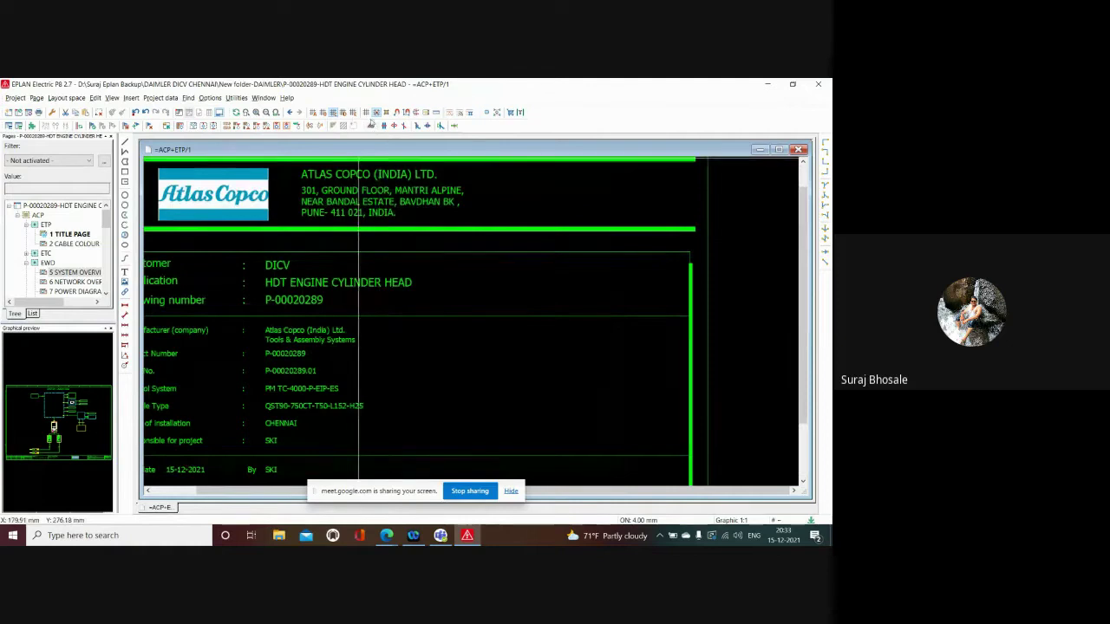
scroll(579, 244, "down", 2)
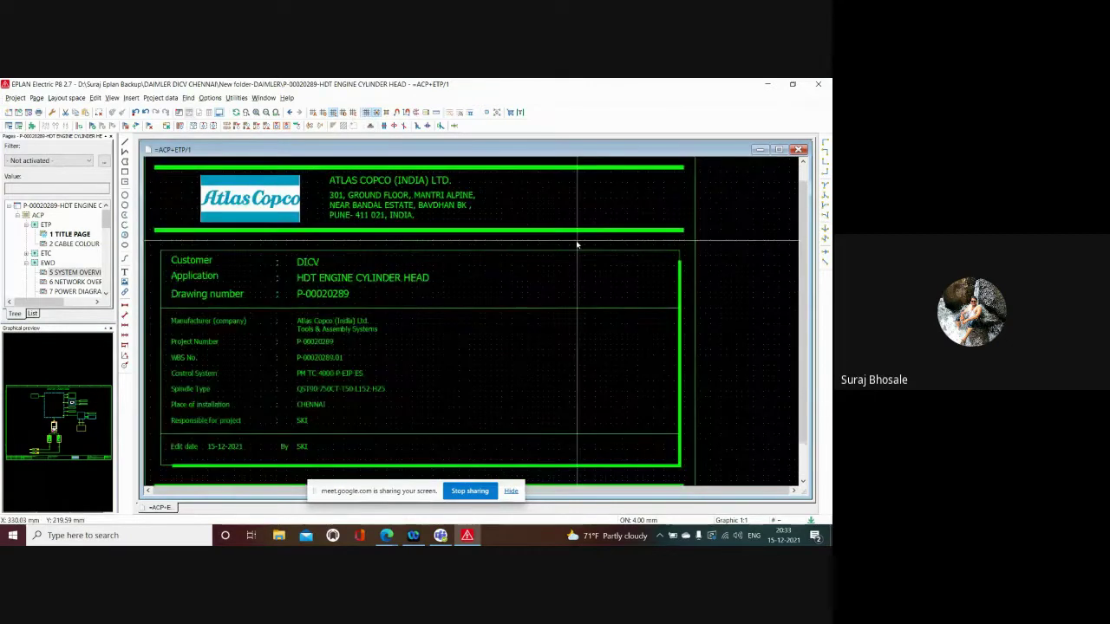
scroll(581, 251, "up", 3)
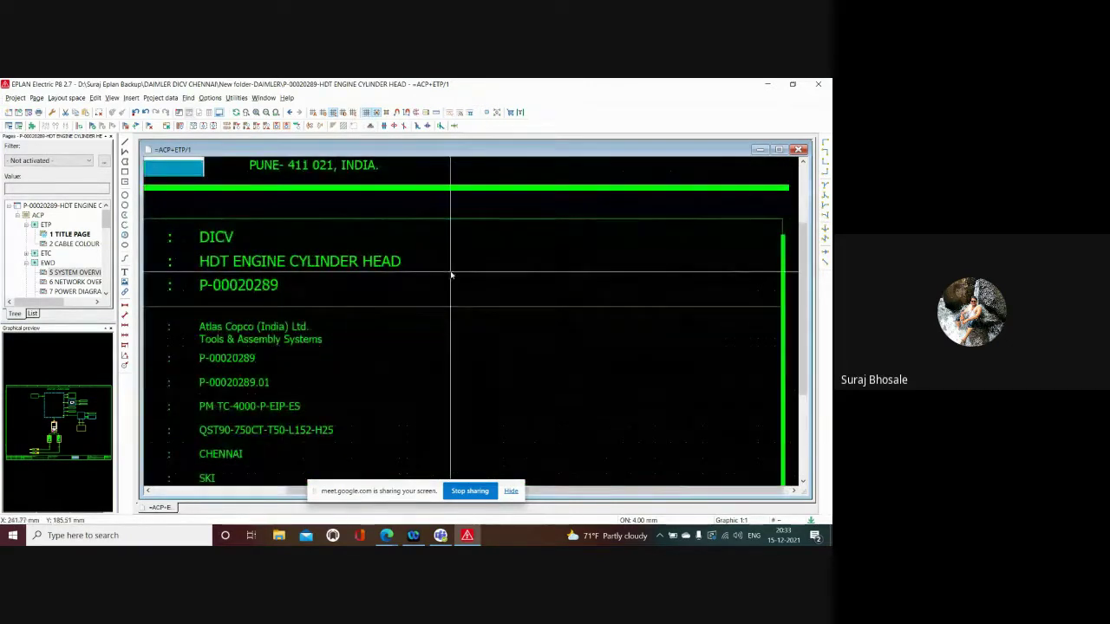
scroll(448, 277, "down", 1)
scroll(544, 372, "down", 1)
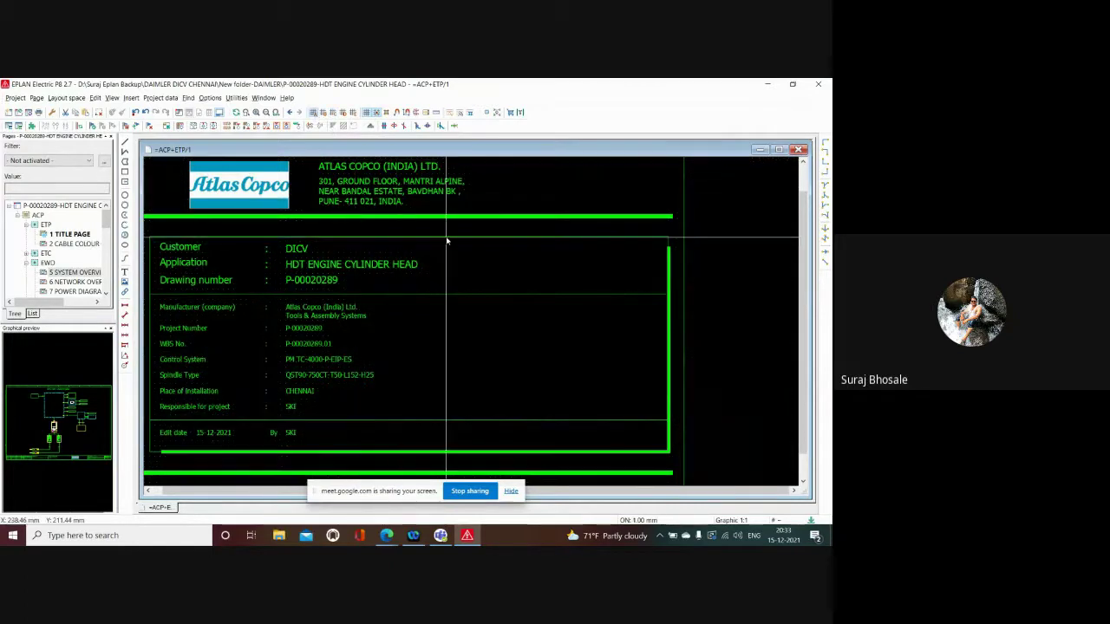
scroll(445, 240, "up", 1)
scroll(514, 351, "up", 1)
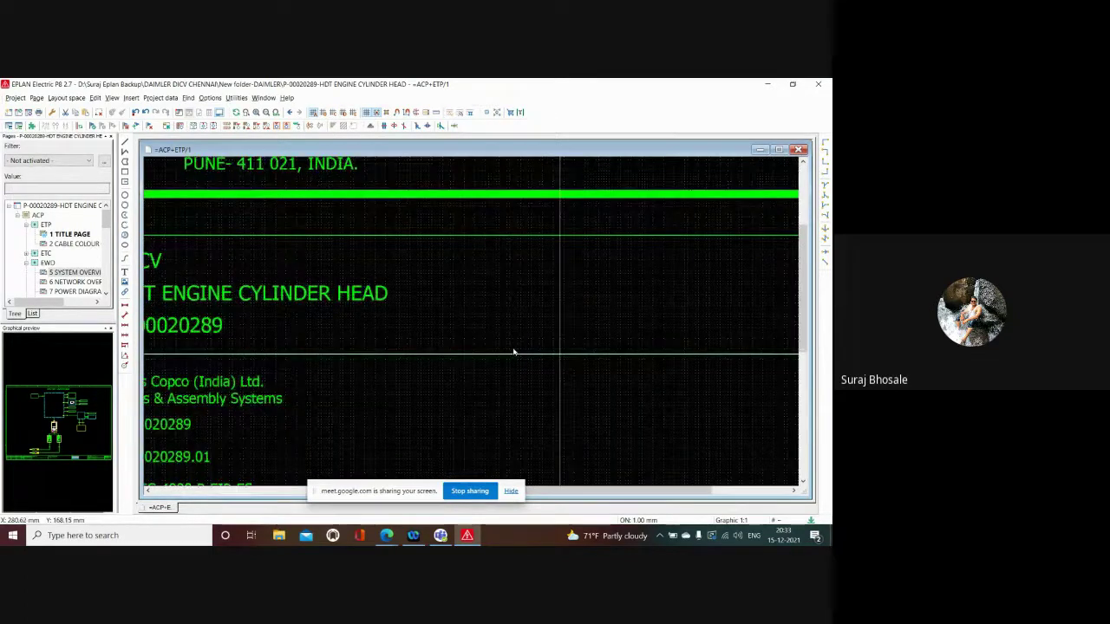
scroll(513, 351, "down", 1)
scroll(362, 312, "up", 1)
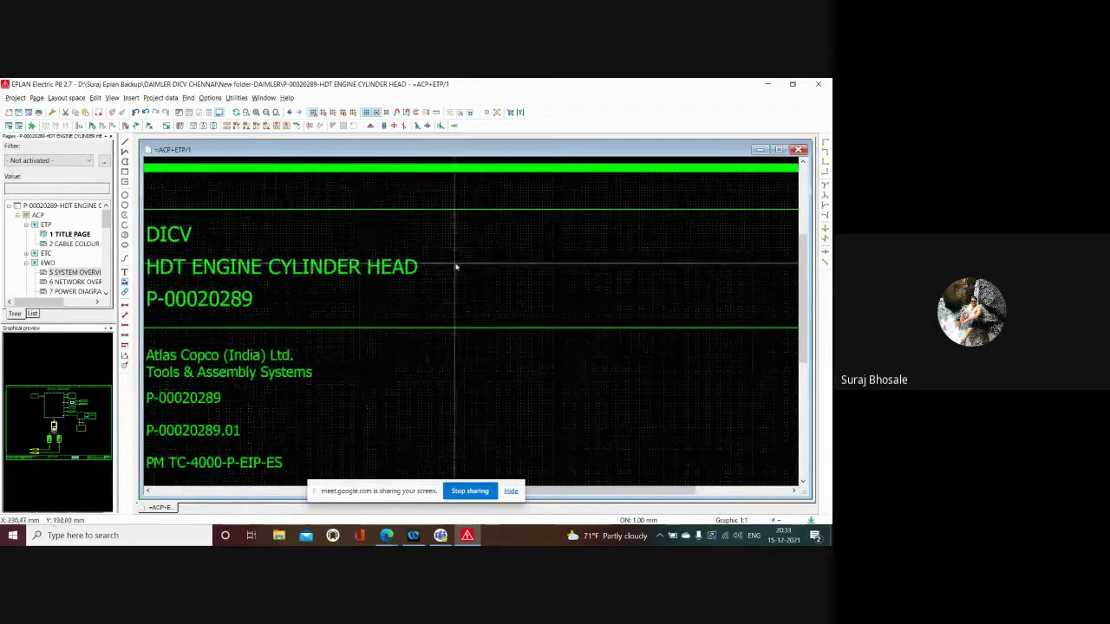
scroll(444, 232, "down", 1)
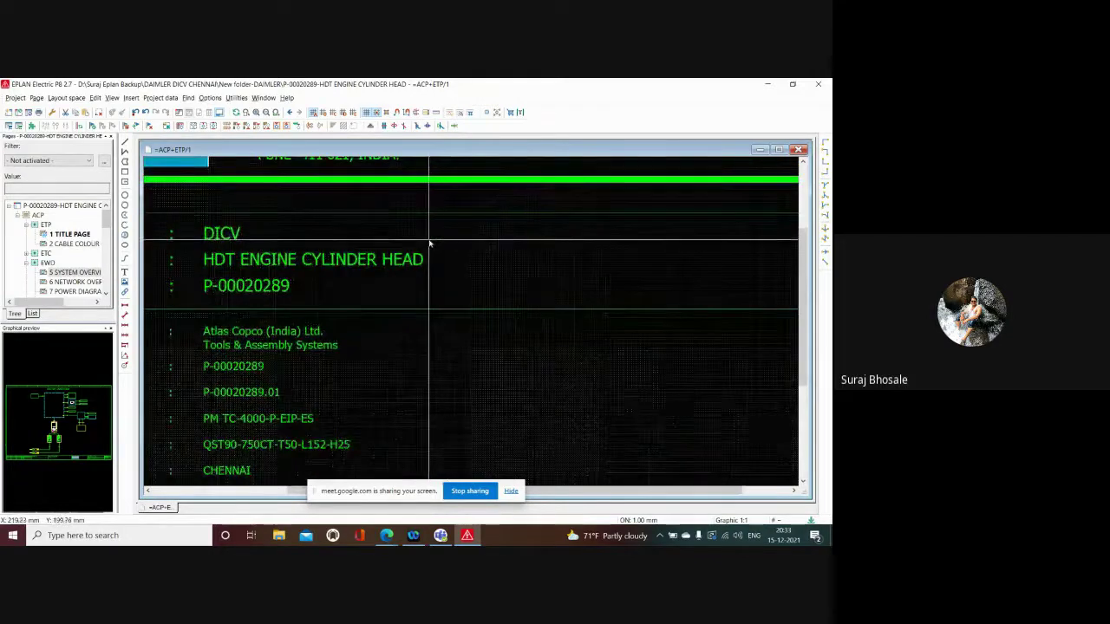
scroll(418, 244, "up", 1)
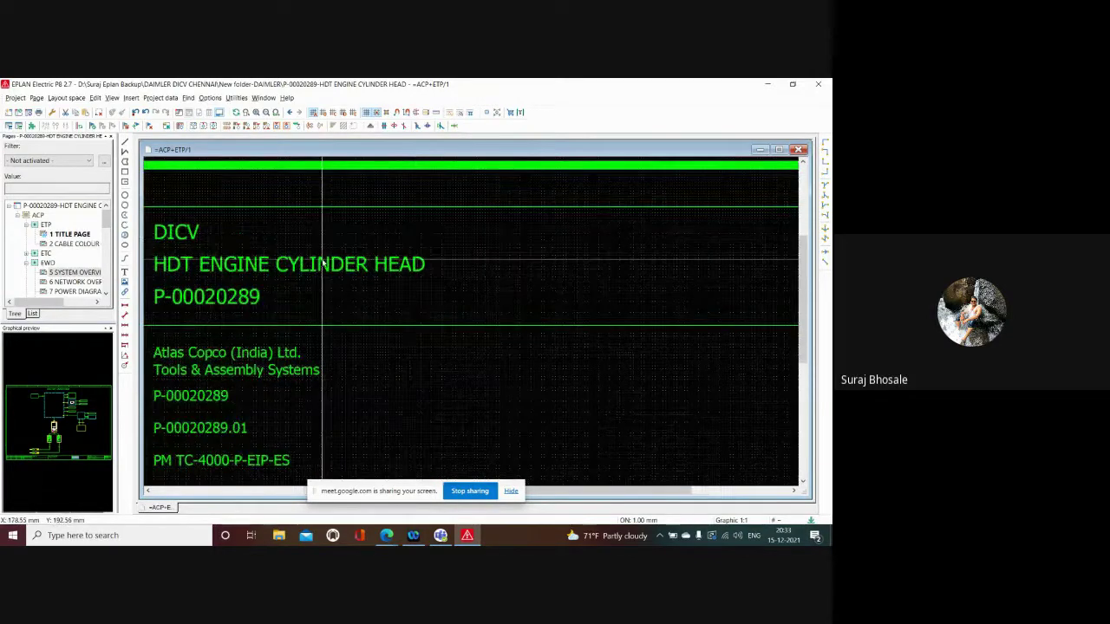
scroll(317, 263, "down", 1)
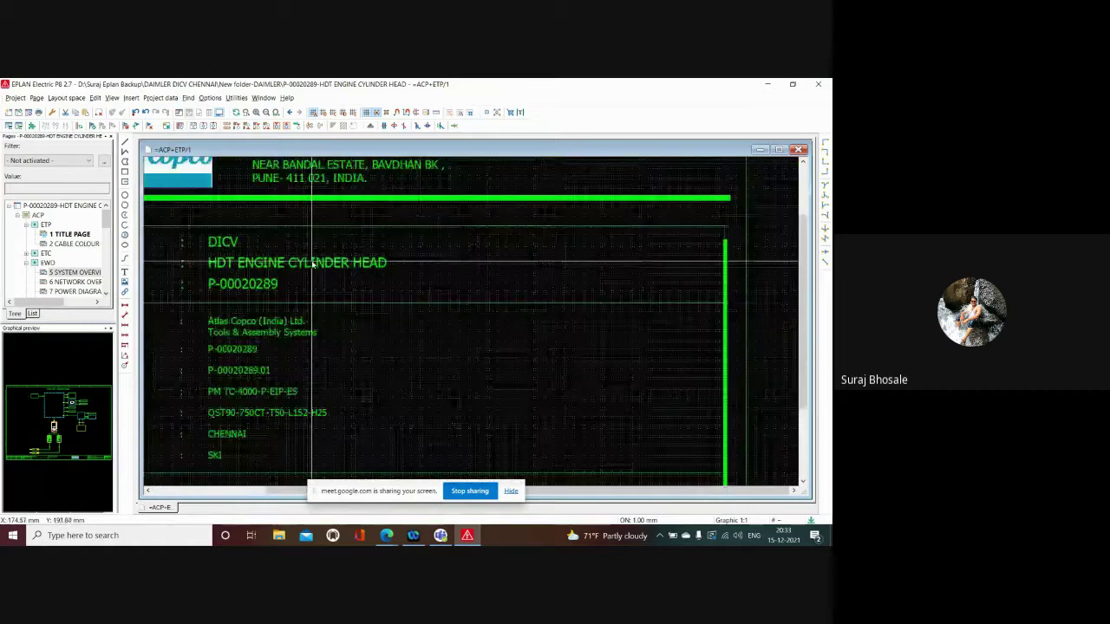
scroll(430, 375, "up", 1)
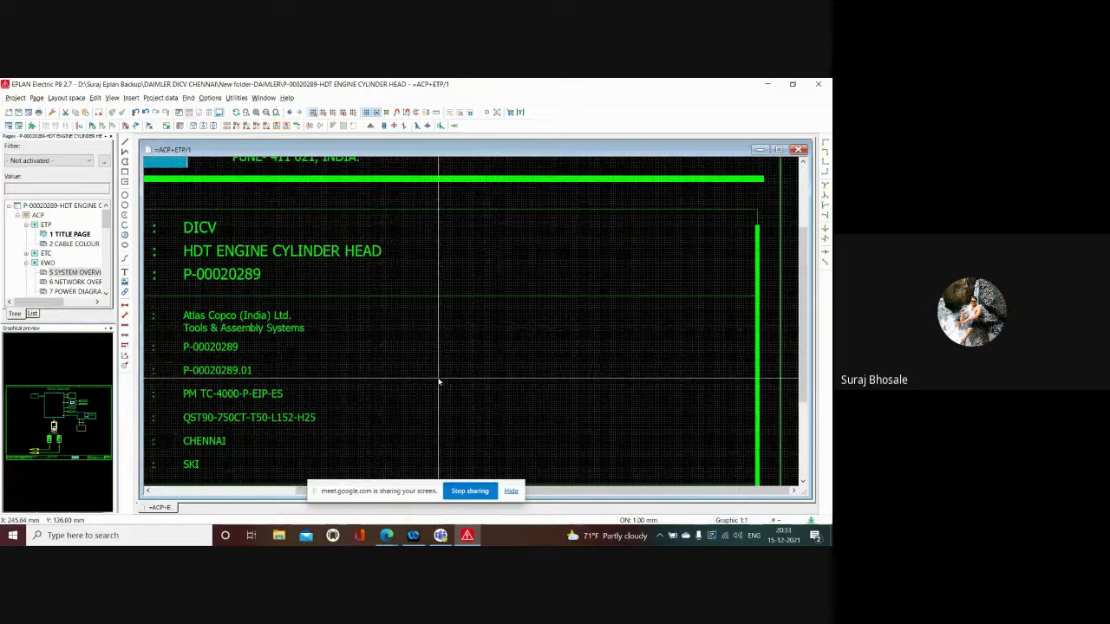
scroll(437, 382, "down", 2)
scroll(424, 375, "up", 1)
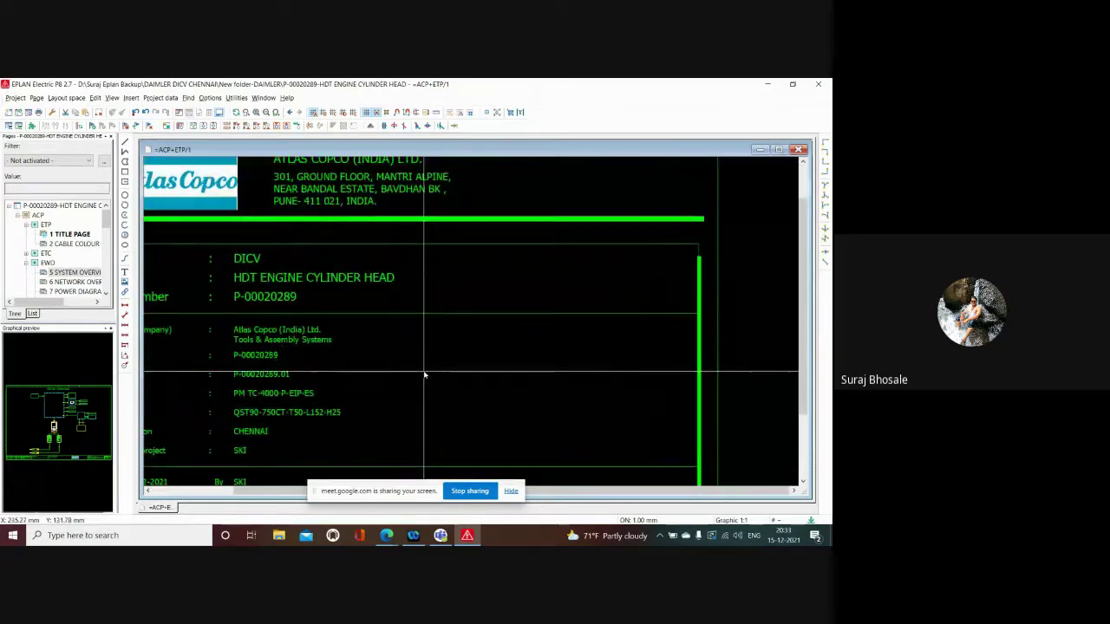
scroll(424, 375, "up", 1)
scroll(420, 377, "up", 1)
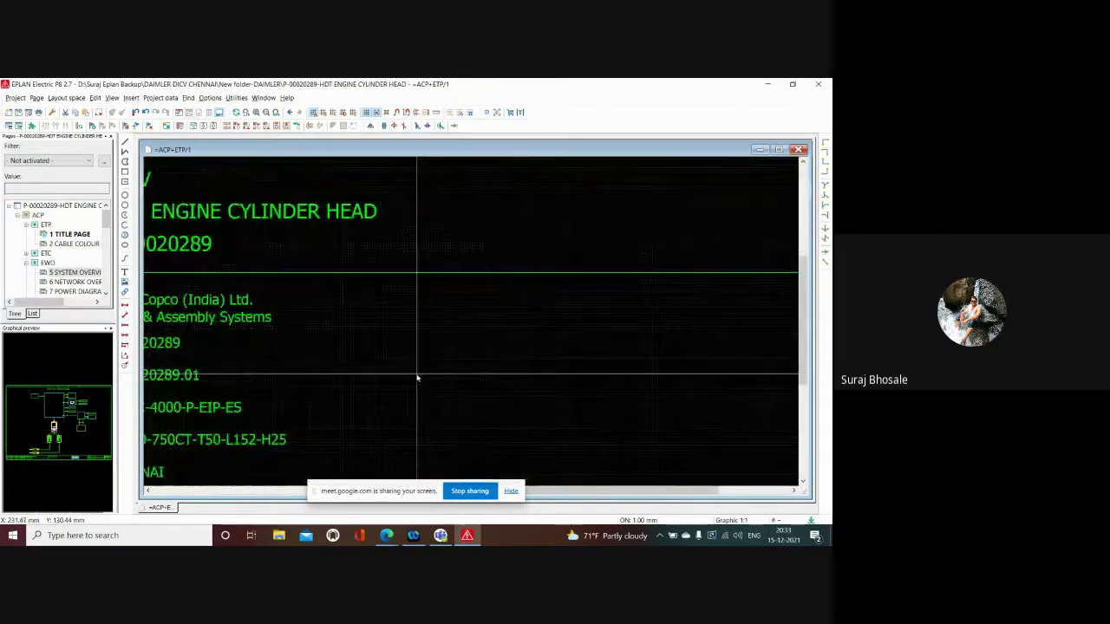
scroll(513, 219, "down", 1)
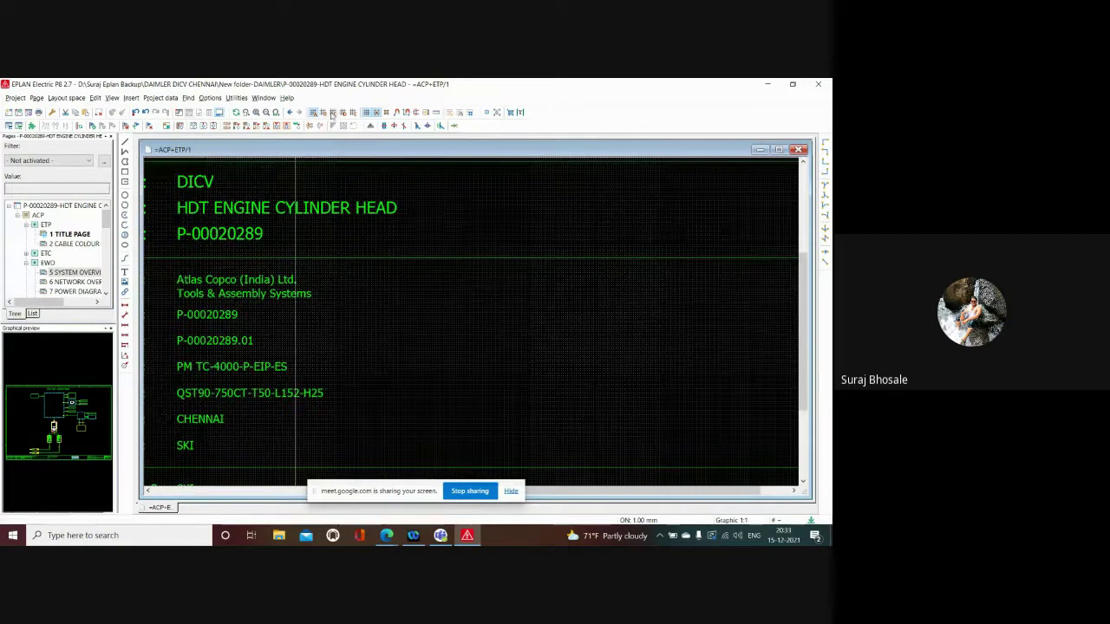
Set the drawing grid to Grid C (4.00 mm) and zoom out to the full title page.
left_click(333, 114)
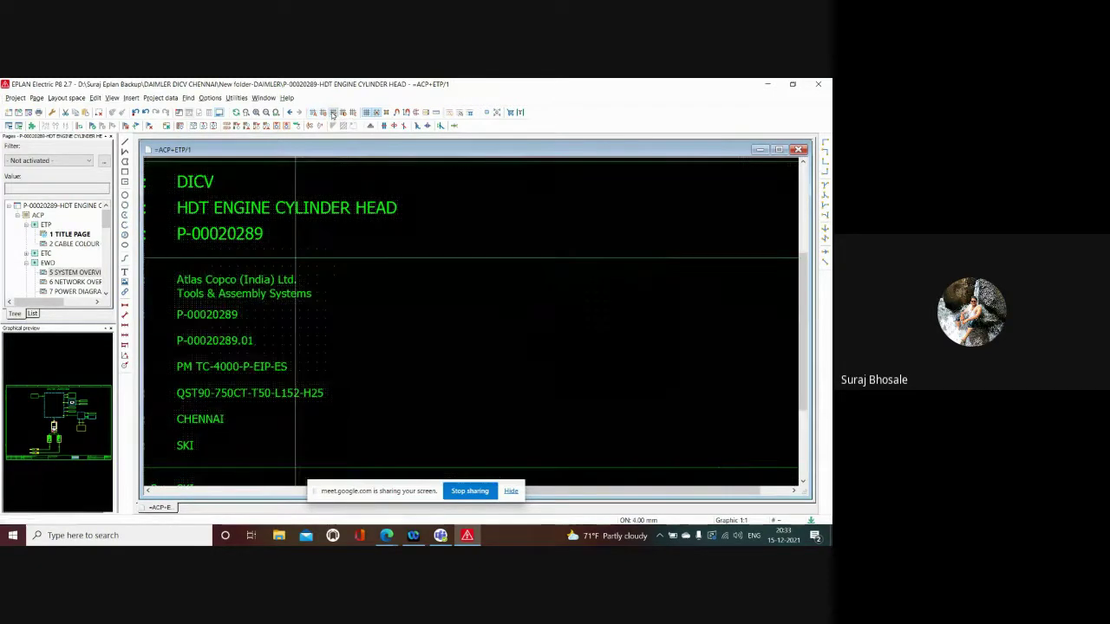
scroll(513, 345, "down", 2)
scroll(513, 345, "down", 1)
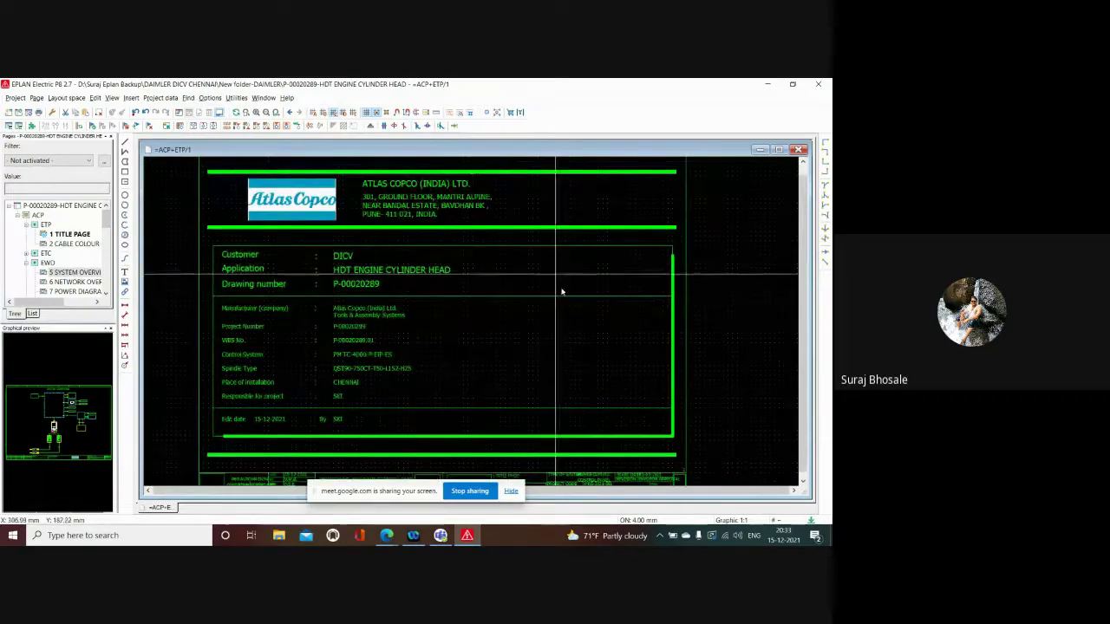
scroll(405, 314, "down", 1)
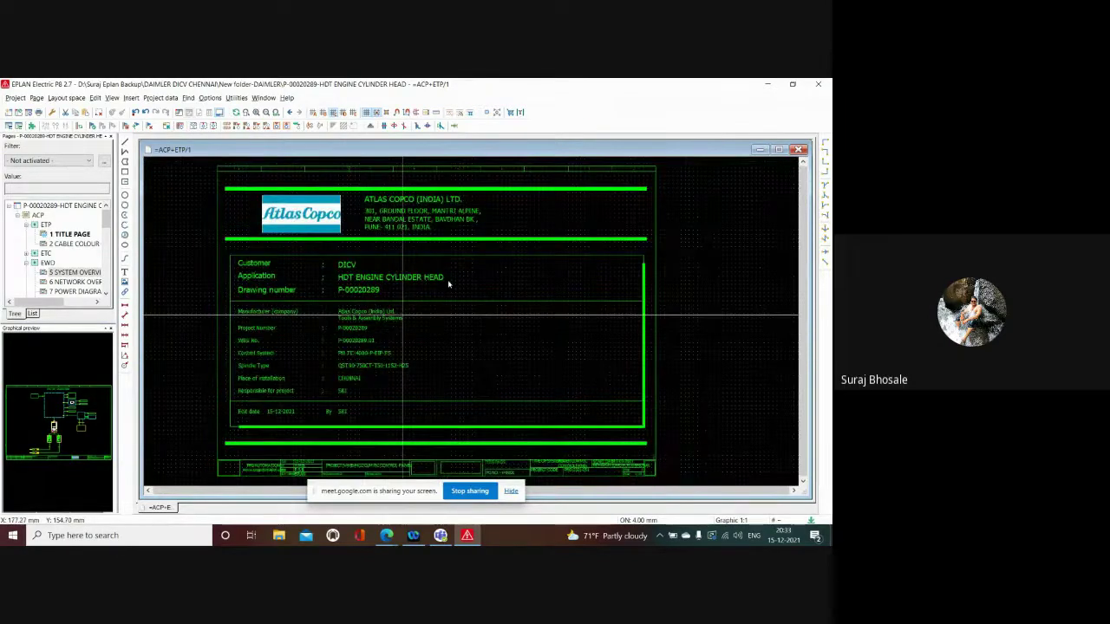
left_click_drag(402, 488, 710, 501)
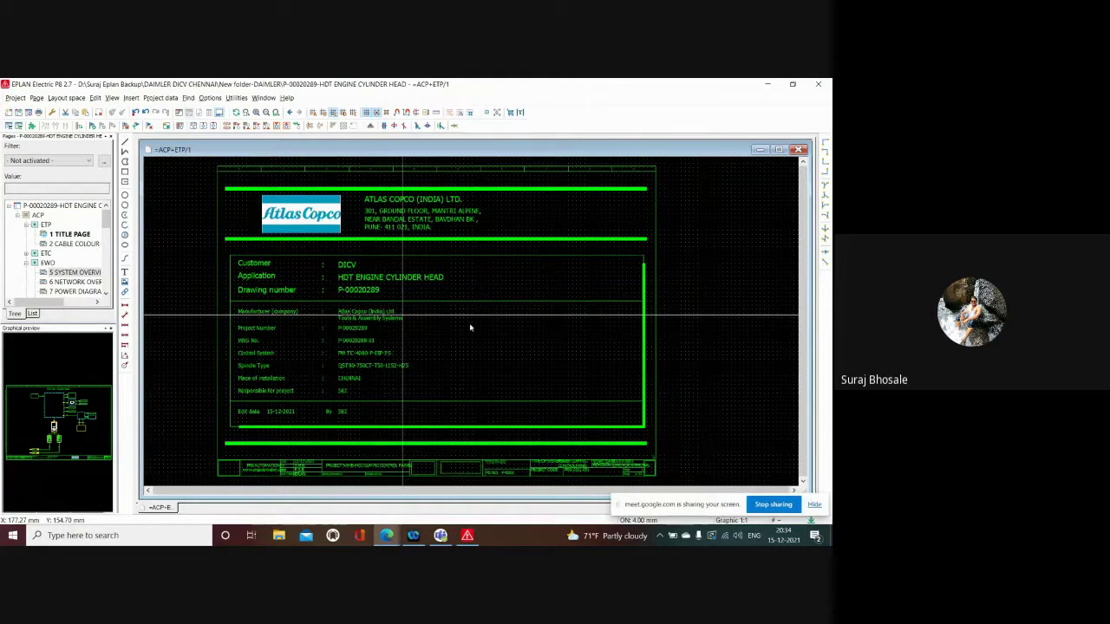
Open the network overview page, then minimize the Google Meet window to show the desktop.
double_click(80, 283)
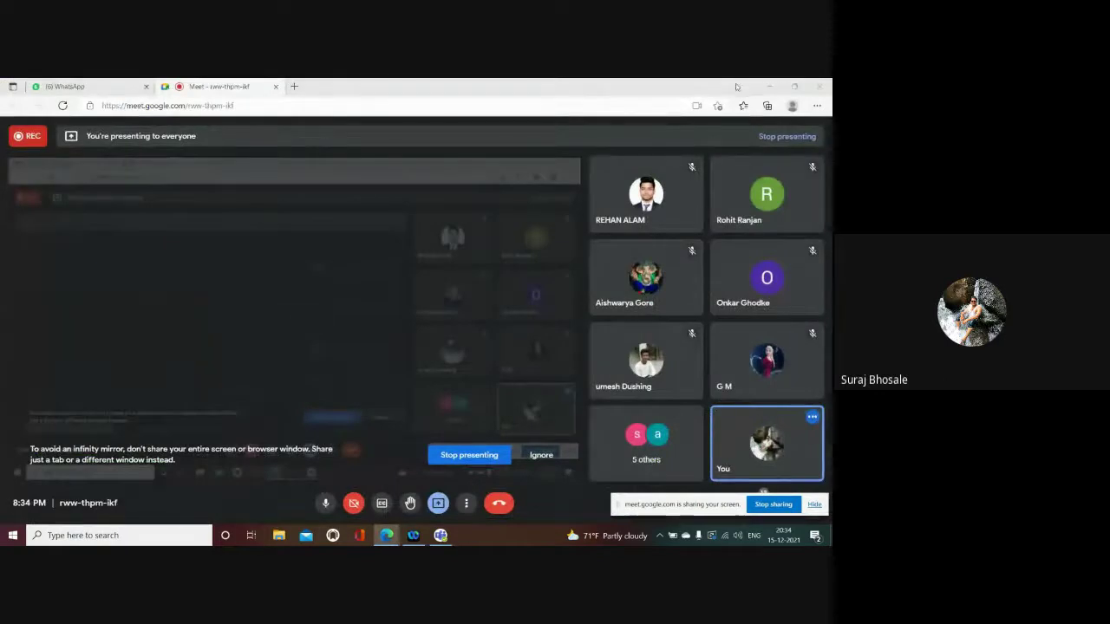
left_click(771, 88)
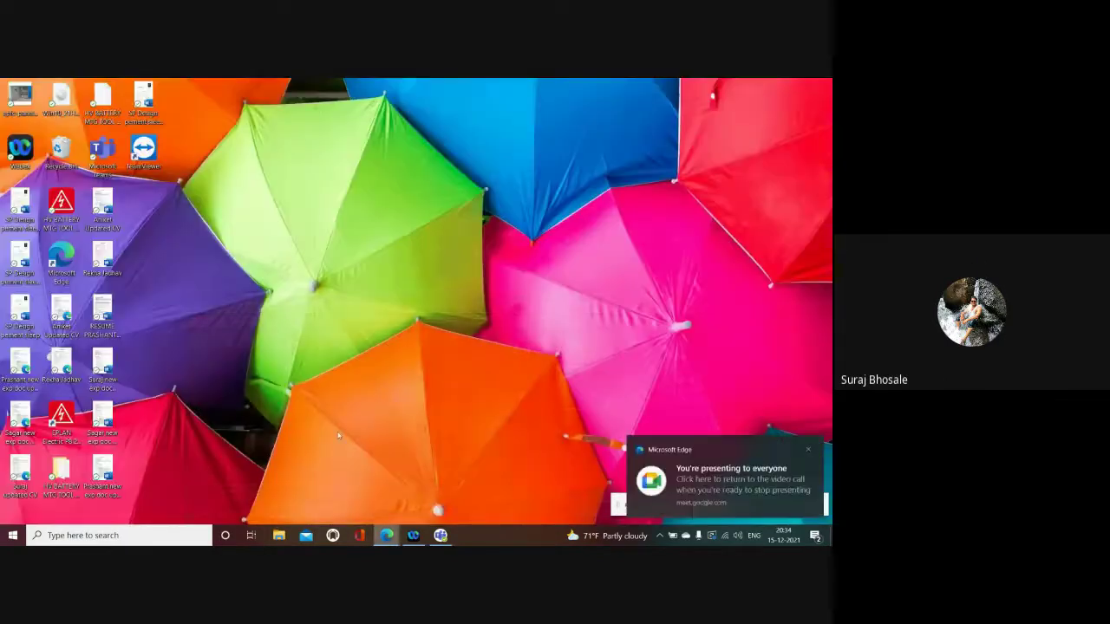
Relaunch EPLAN Electric P8 from its desktop icon and confirm the licence with OK.
double_click(60, 418)
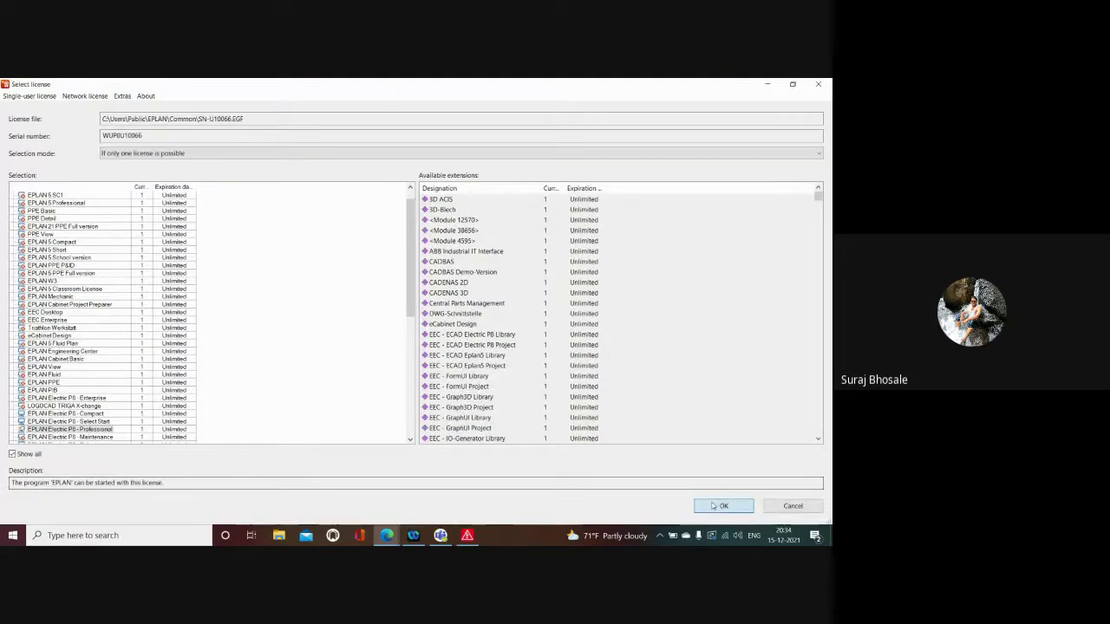
left_click(712, 506)
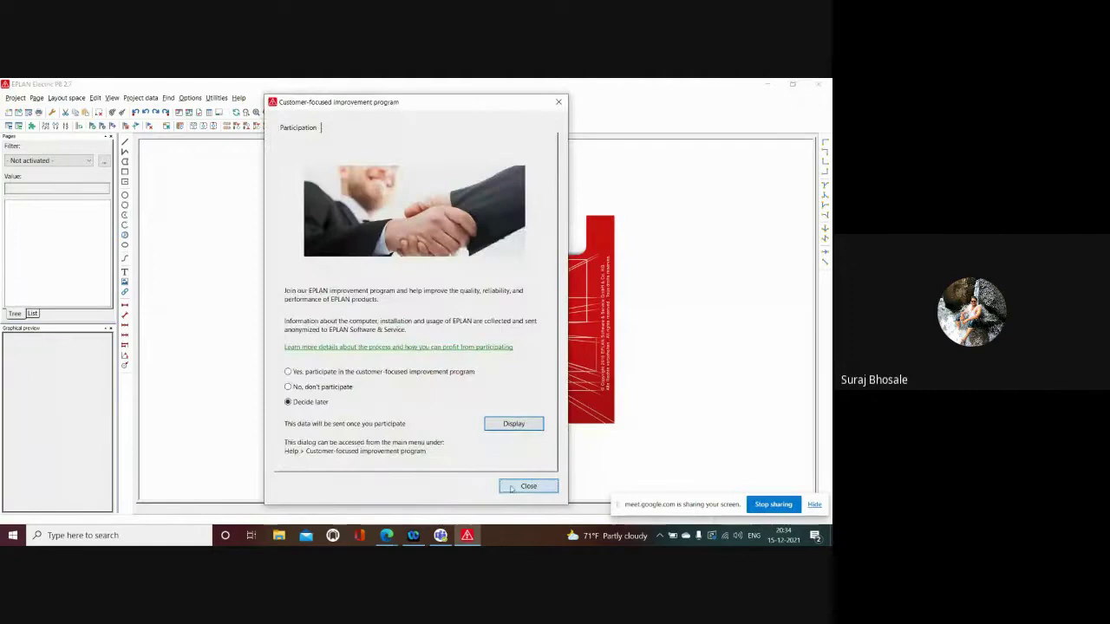
Dismiss the improvement prompt and reopen the recent HDT ENGINE CYLINDER HEAD project.
left_click(511, 487)
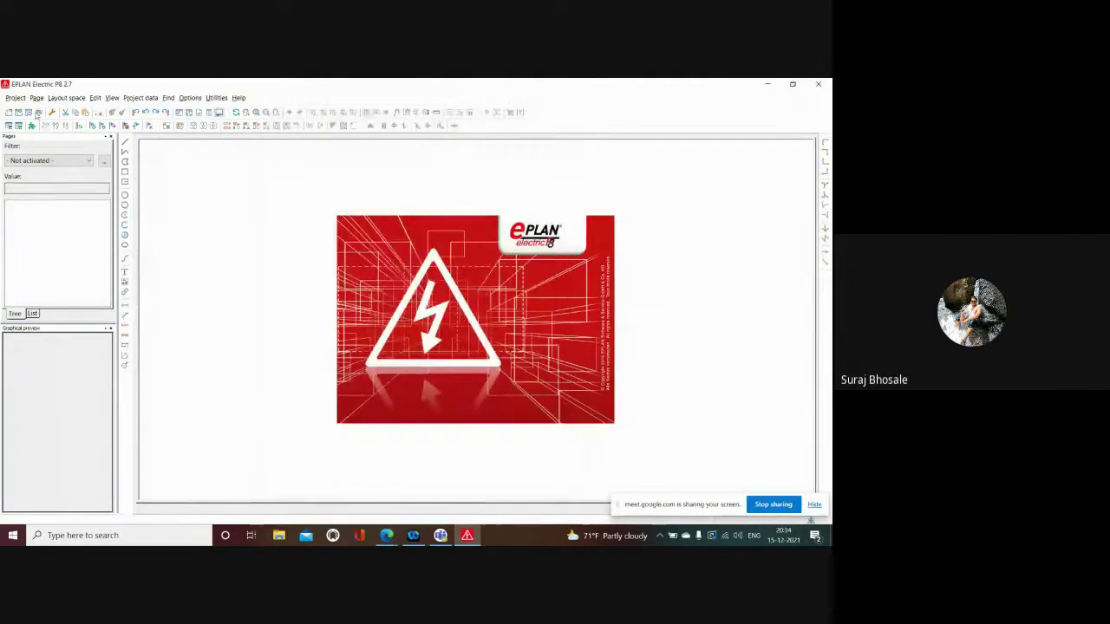
left_click(15, 98)
left_click(90, 348)
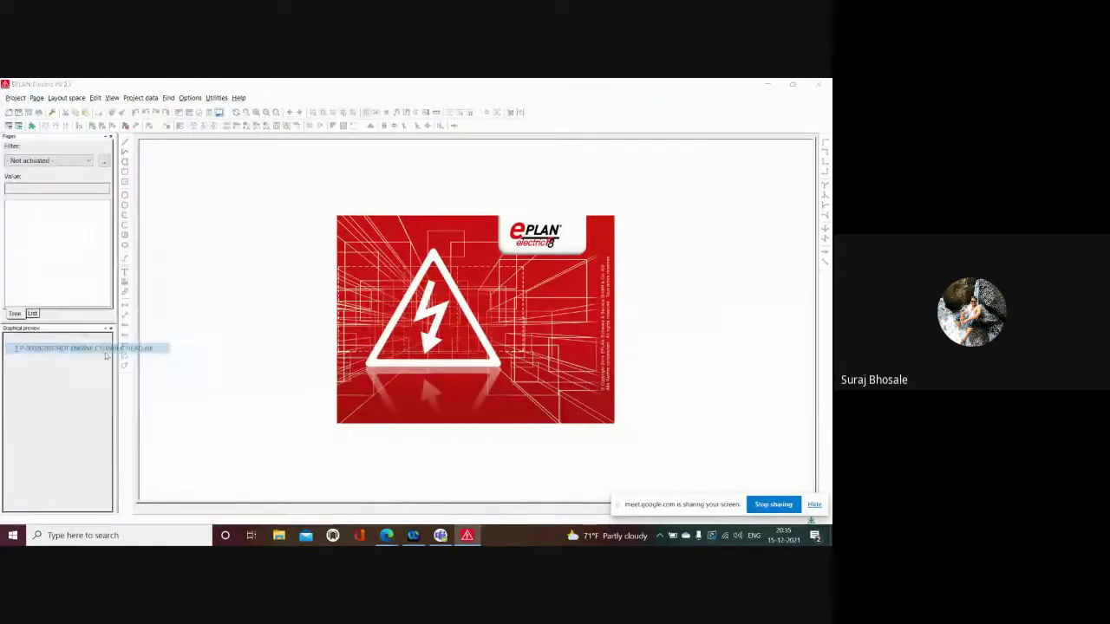
left_click(562, 358)
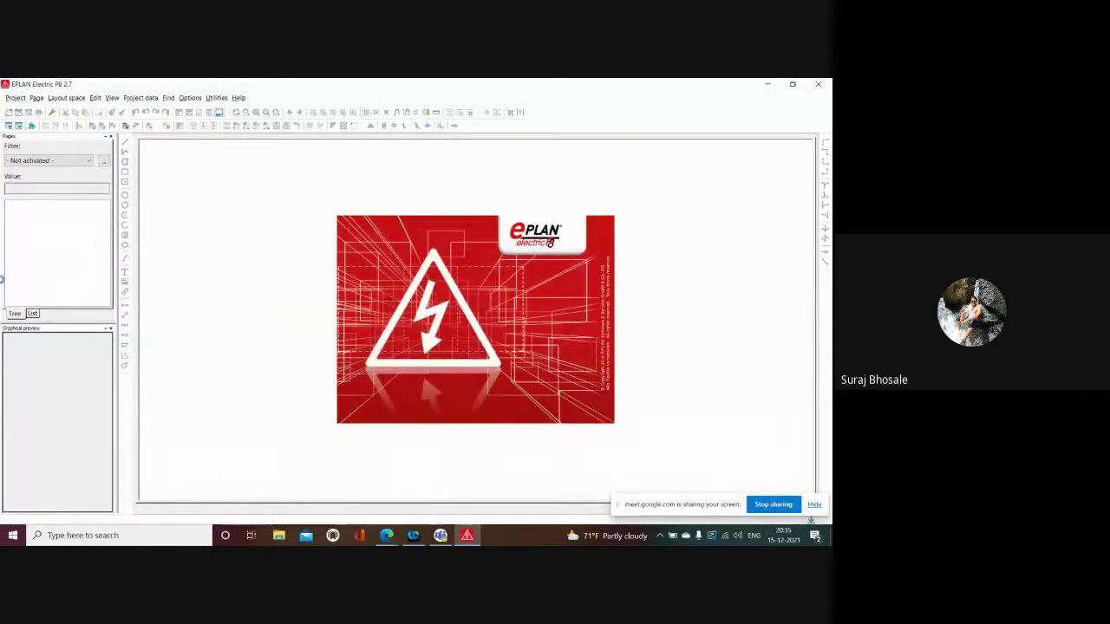
Expand ACP > EWD in the page tree and open page 8 POWER DIAGRAM.
left_click(10, 208)
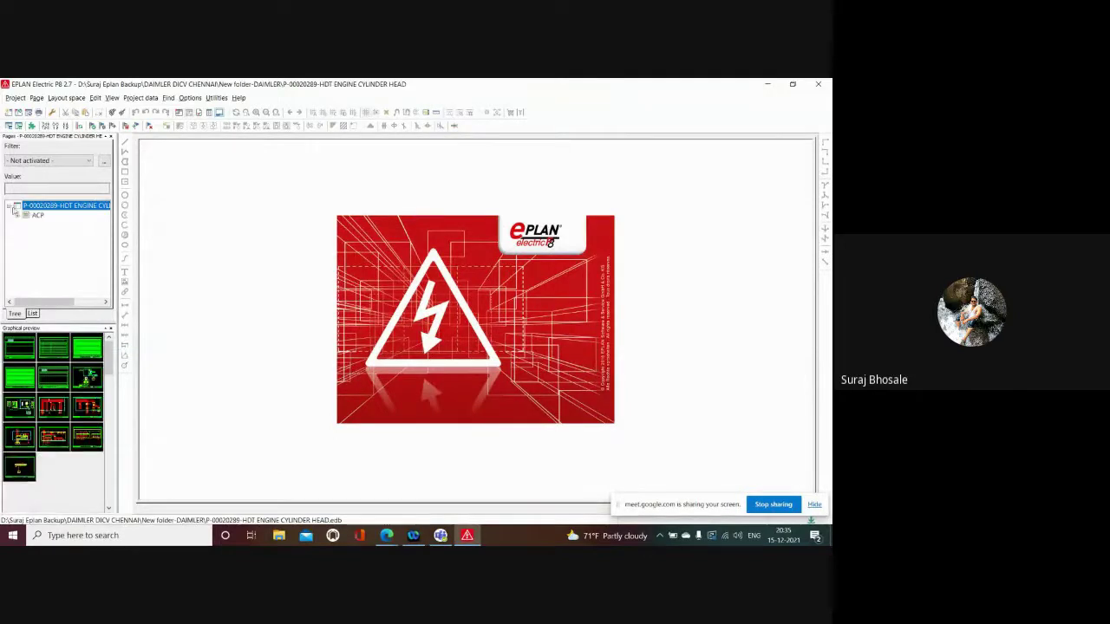
left_click(17, 215)
double_click(48, 235)
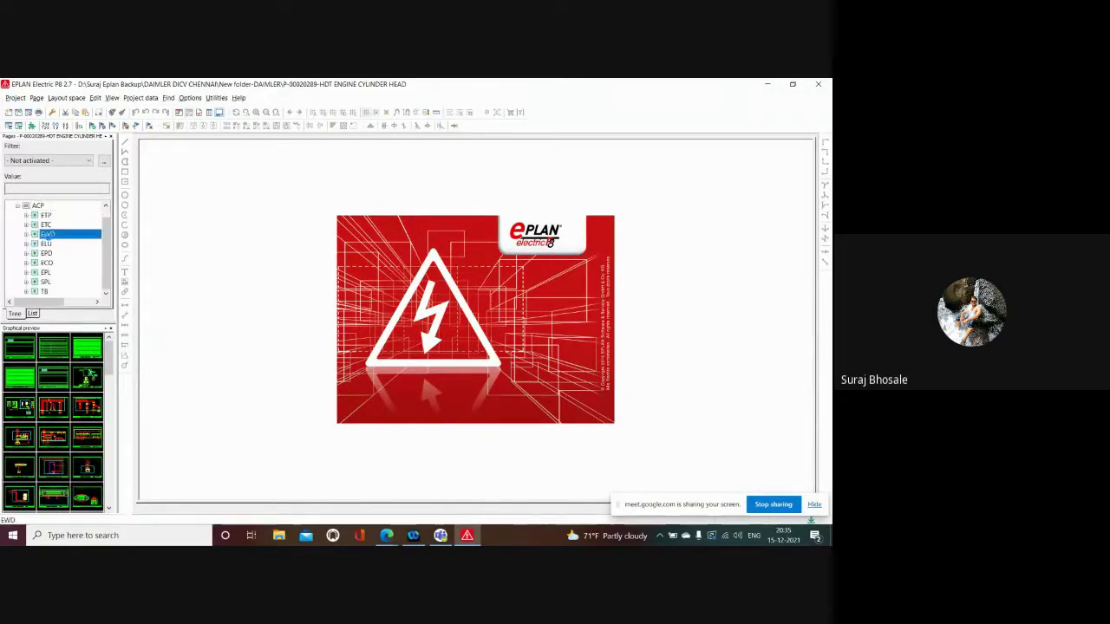
left_click(76, 243)
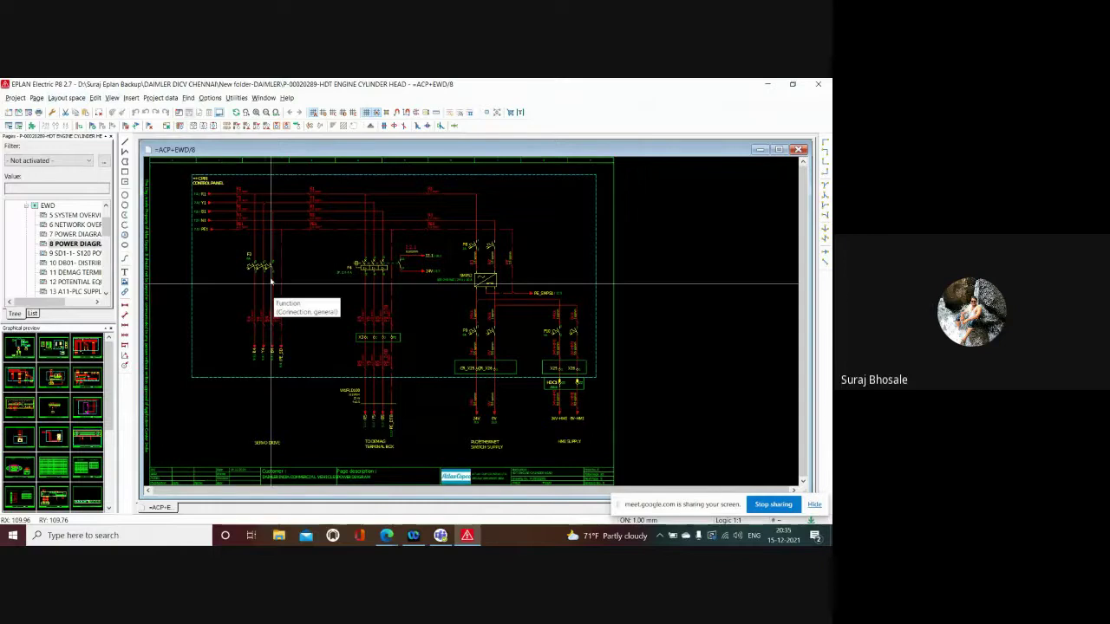
left_click(95, 98)
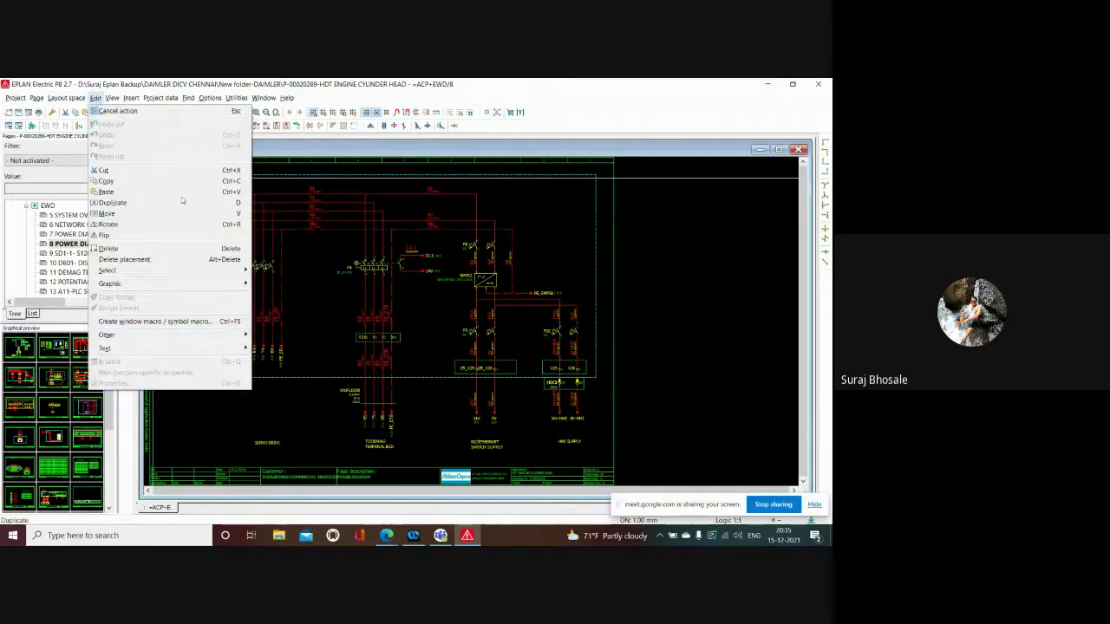
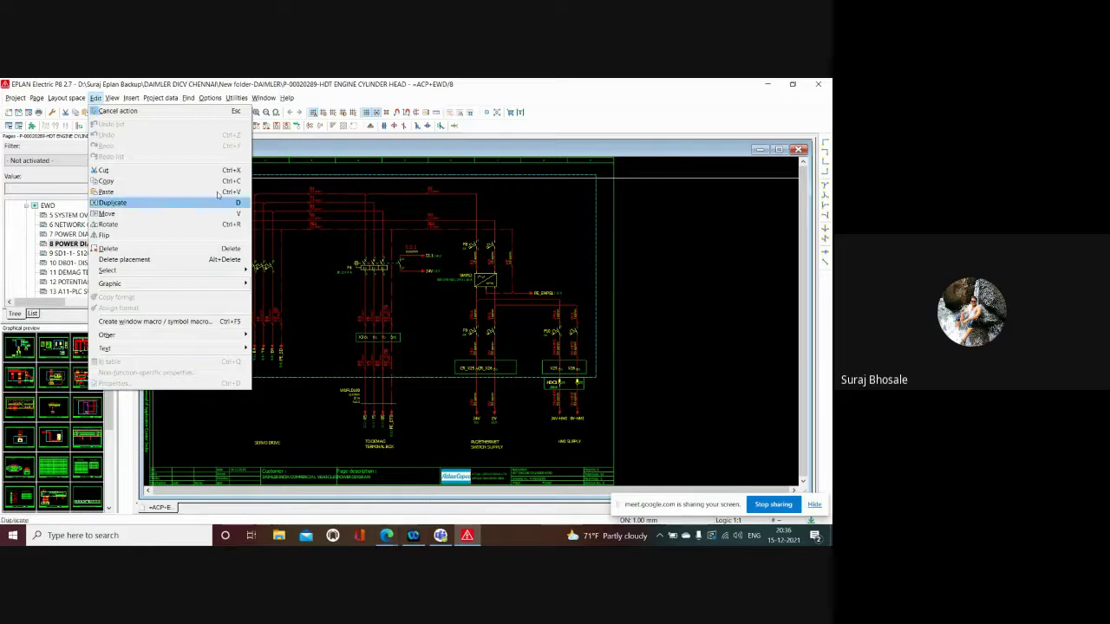
Look through the Edit, Insert and Project data menus, then show Utilities > Reports > Generate.
left_click(208, 111)
left_click(161, 97)
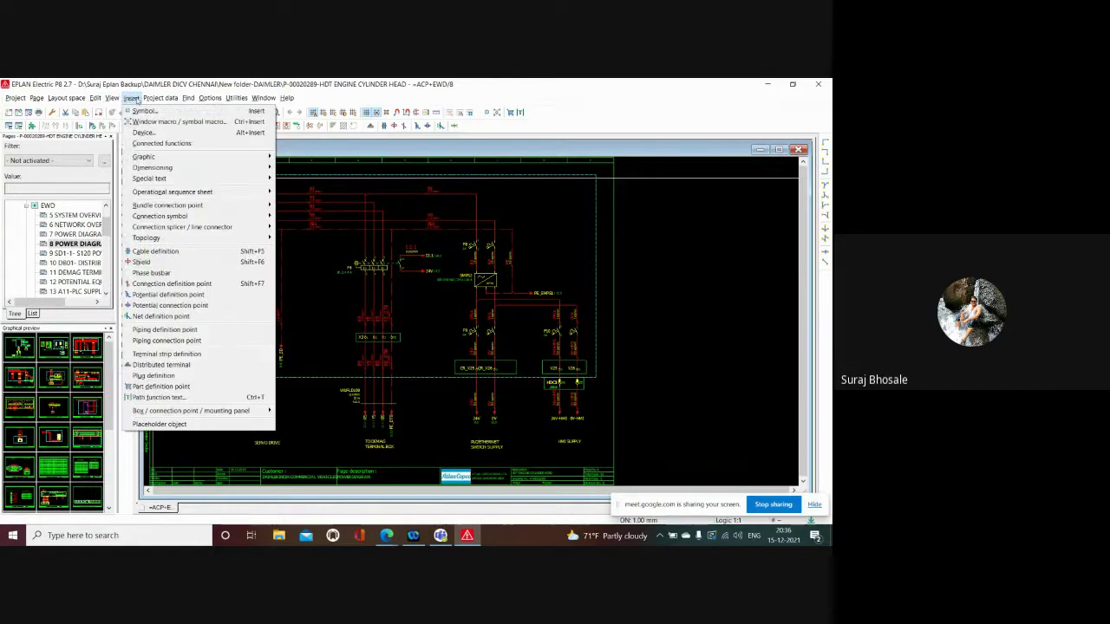
left_click(131, 98)
left_click(131, 98)
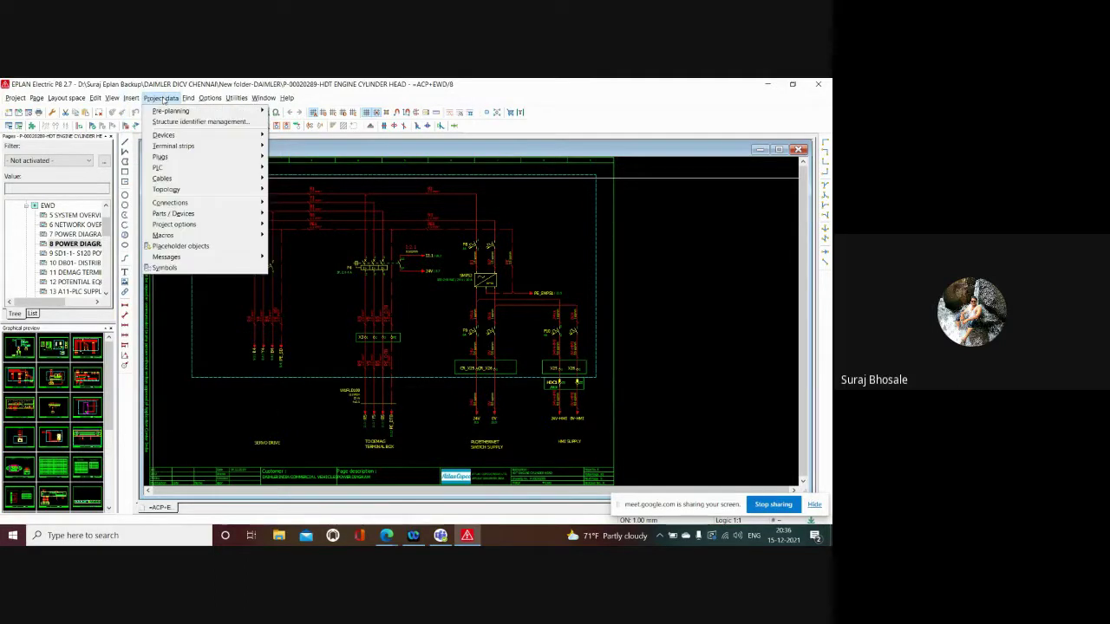
left_click(164, 100)
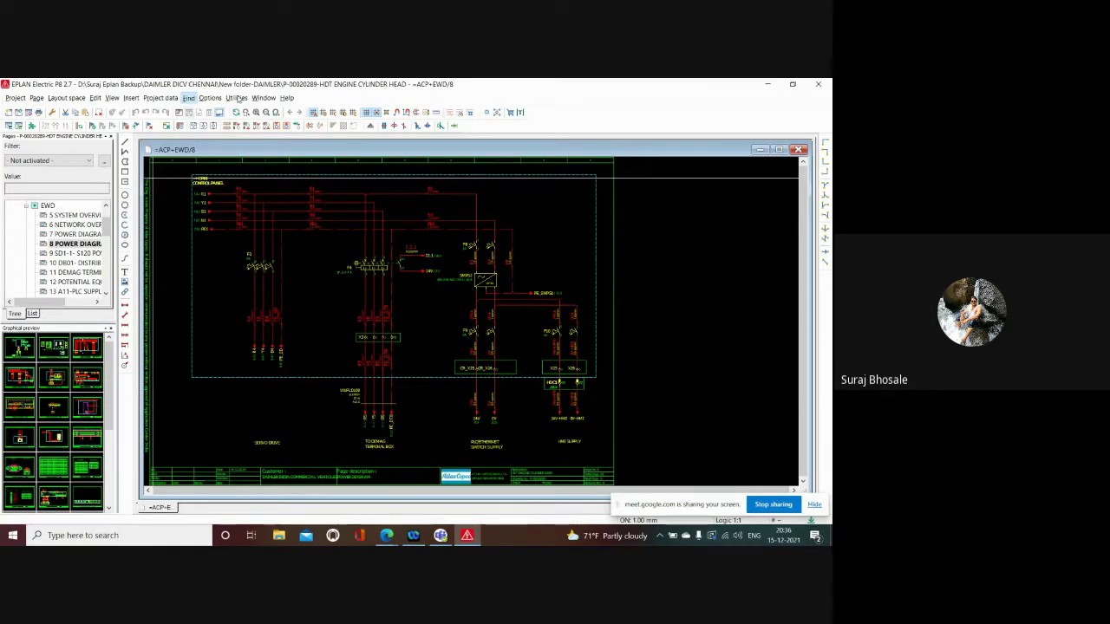
left_click(237, 98)
mouse_move(260, 111)
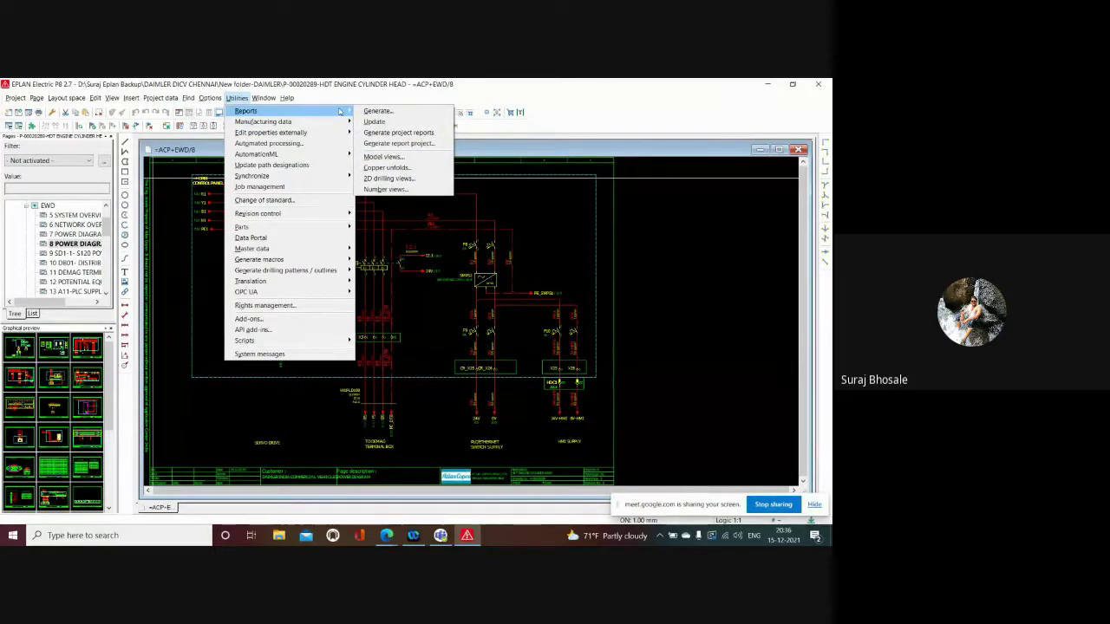
left_click(377, 111)
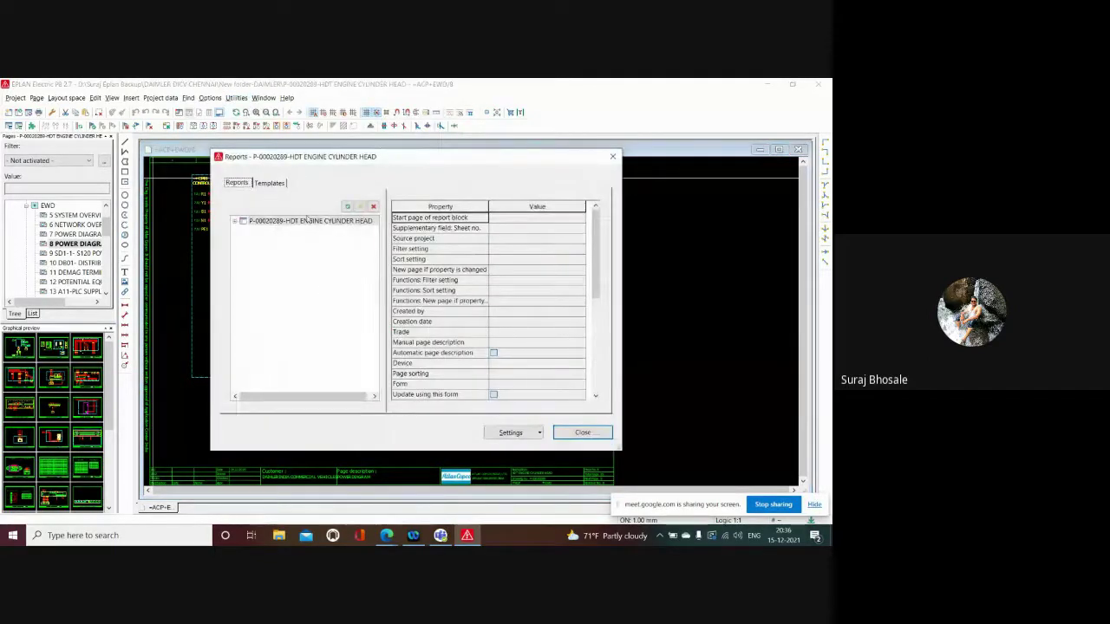
left_click(313, 222)
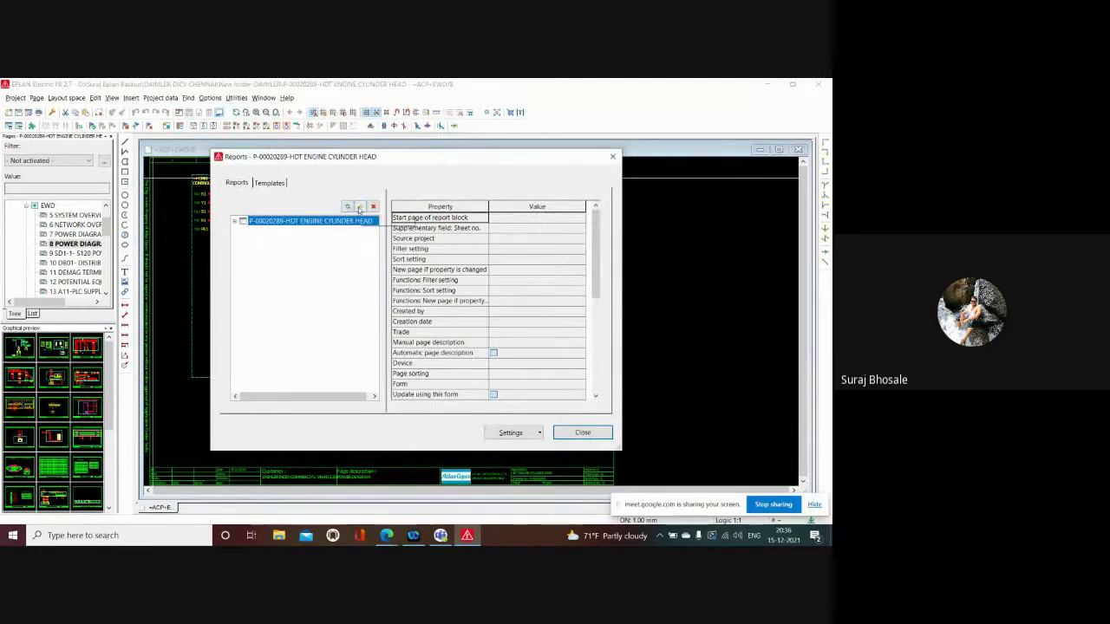
left_click(360, 207)
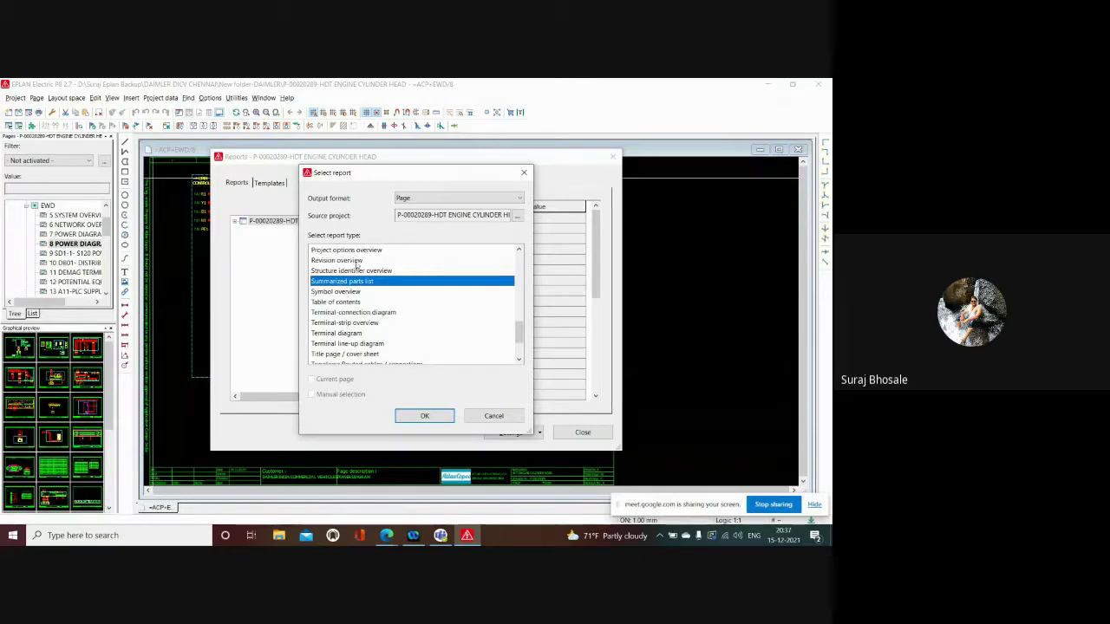
left_click(347, 293)
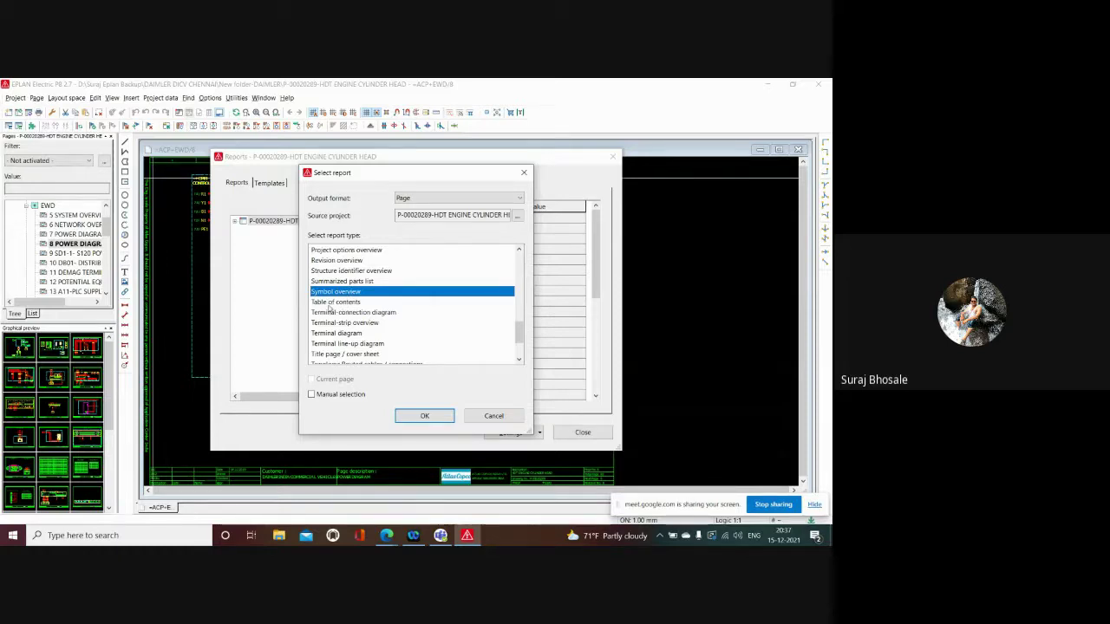
key("Up")
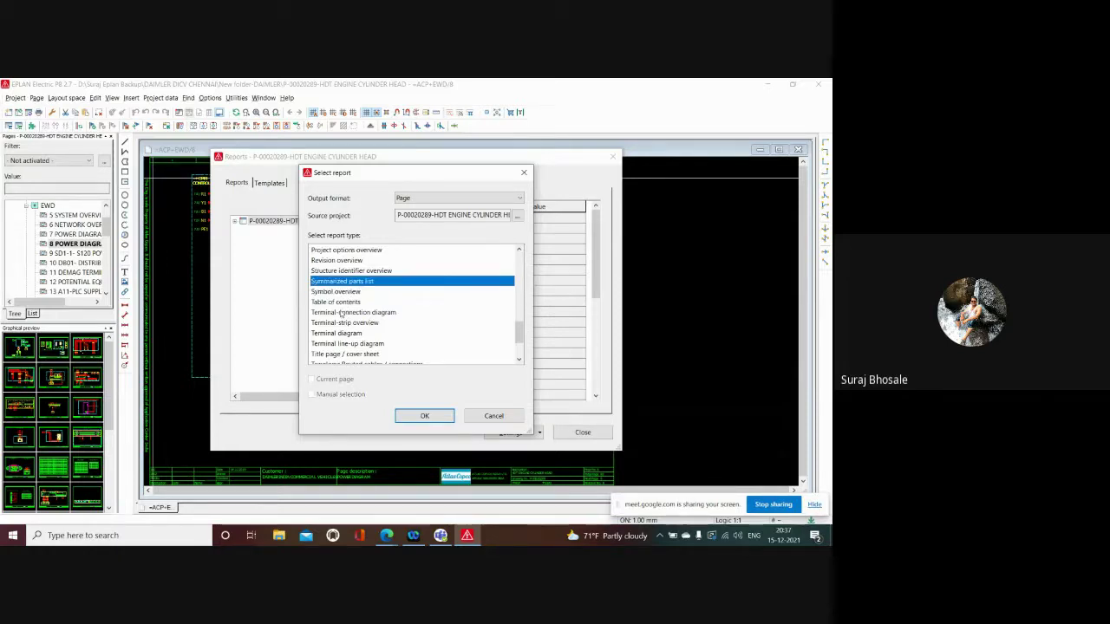
scroll(341, 311, "down", 2)
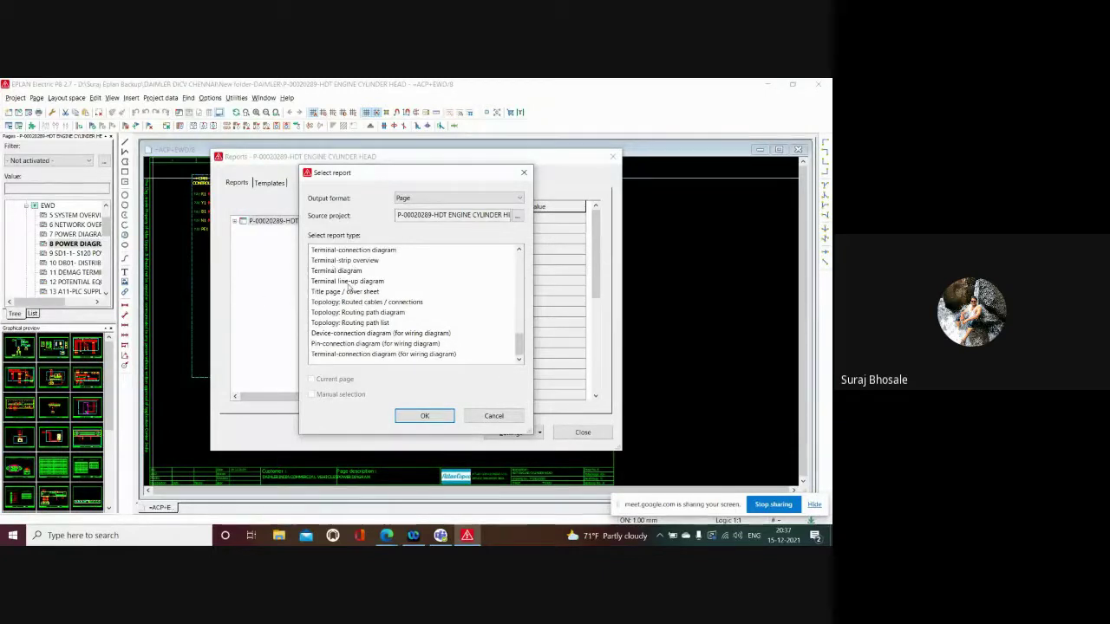
left_click(347, 293)
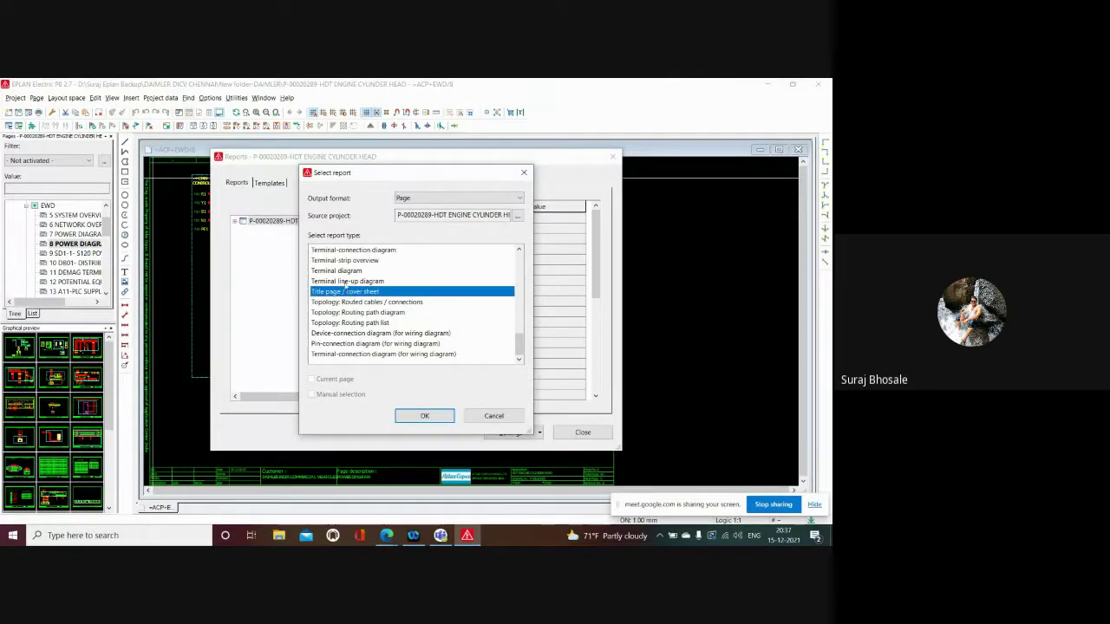
left_click(344, 281)
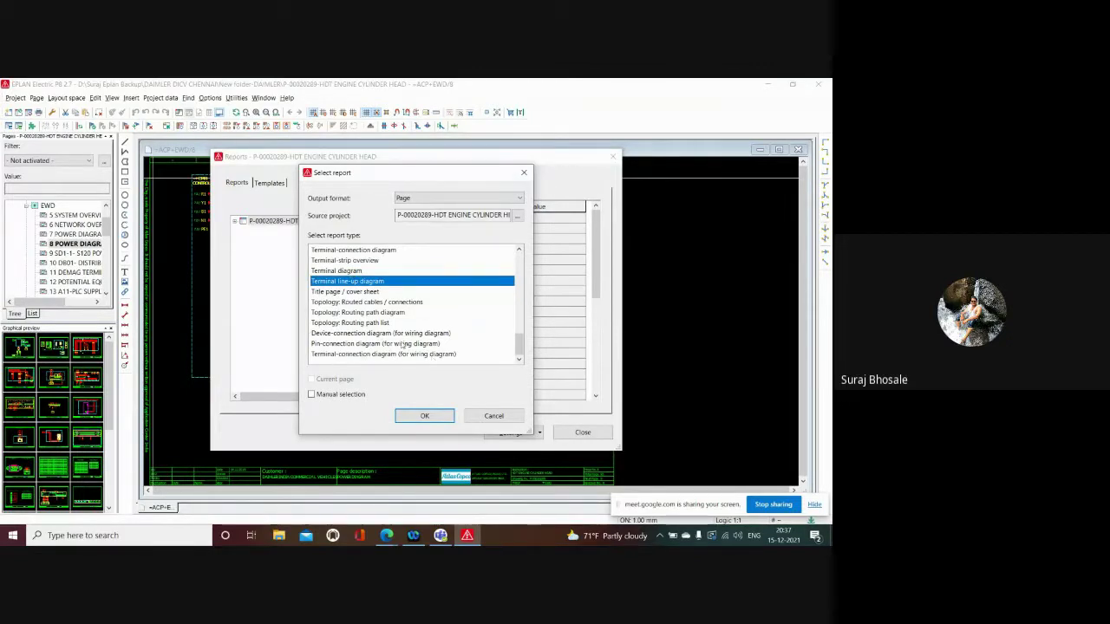
scroll(356, 345, "up", 3)
scroll(369, 342, "up", 2)
scroll(382, 338, "up", 2)
scroll(381, 334, "up", 3)
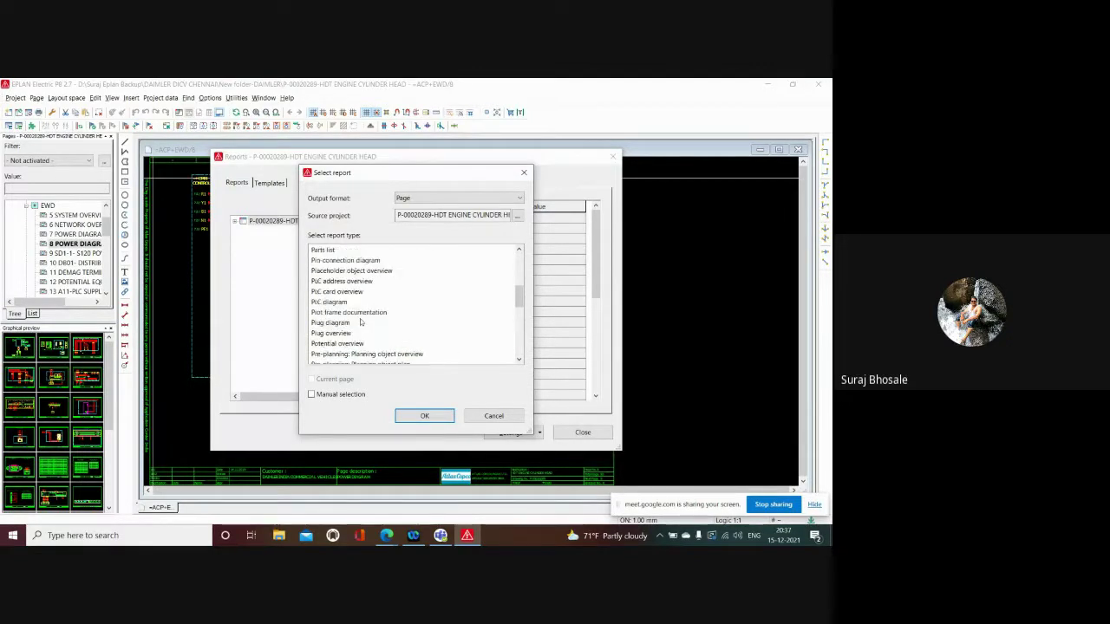
scroll(365, 324, "up", 3)
scroll(348, 312, "up", 2)
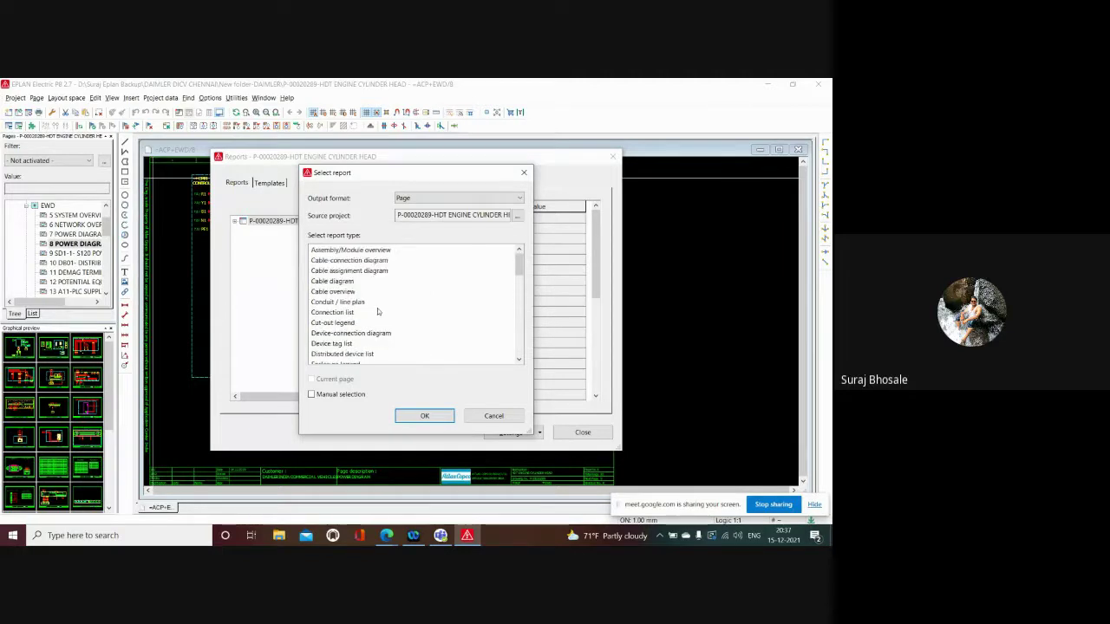
left_click(524, 172)
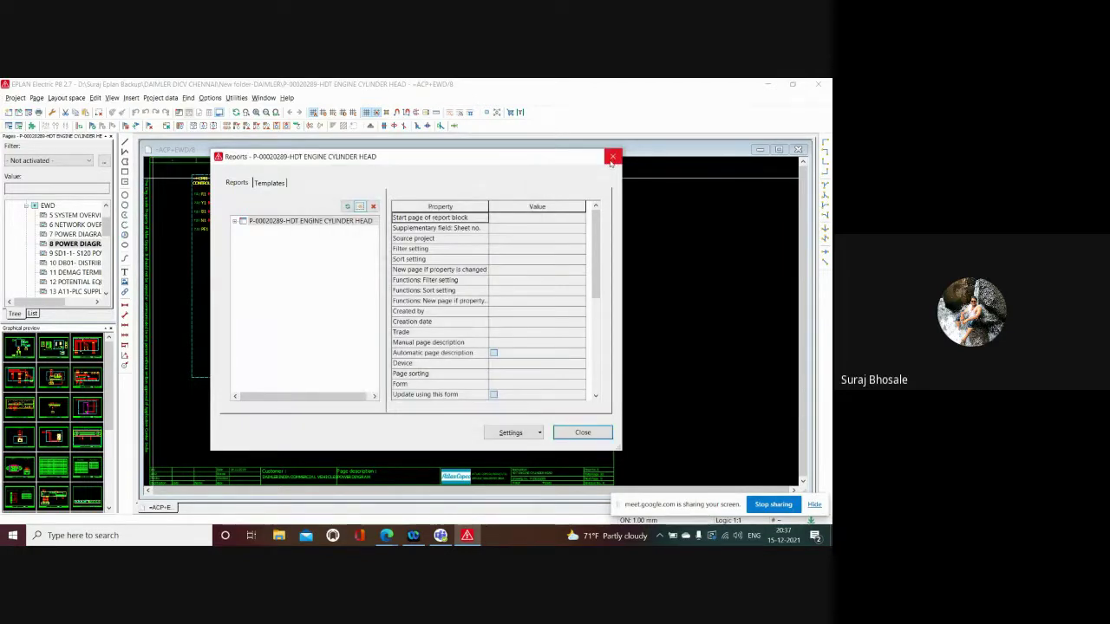
left_click(612, 158)
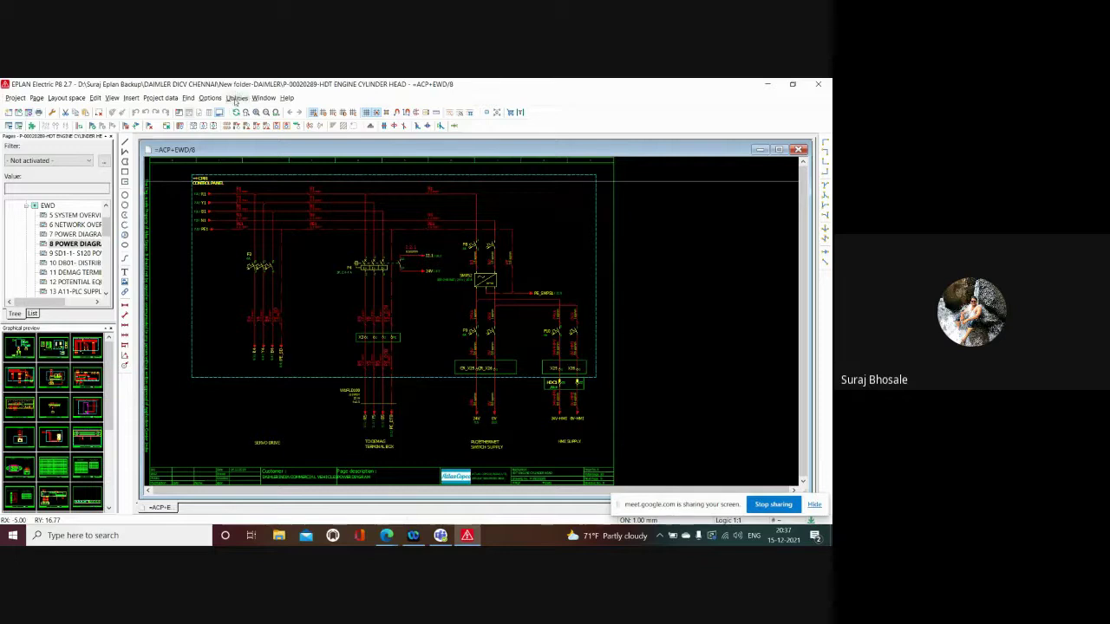
Show the Utilities > Scripts submenu with its Run and Load options.
left_click(235, 98)
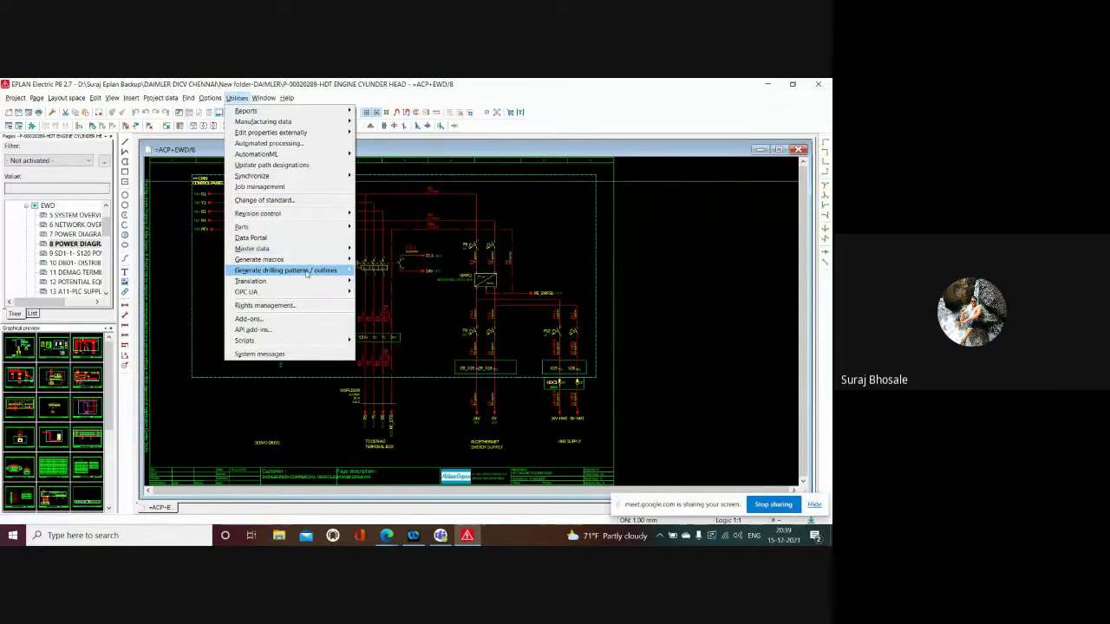
mouse_move(245, 340)
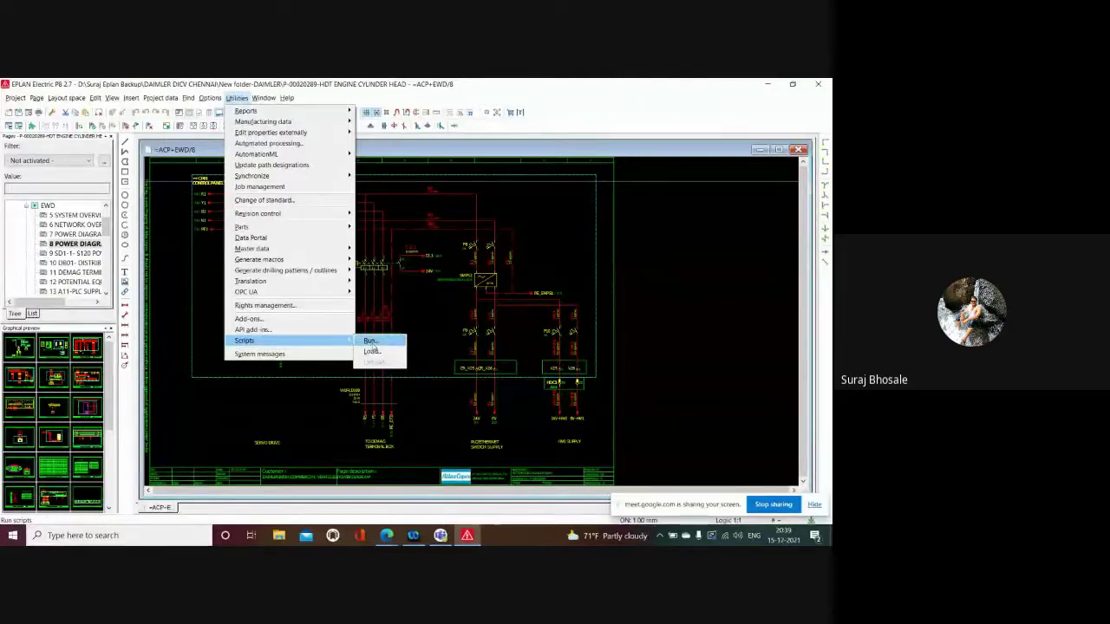
left_click(370, 342)
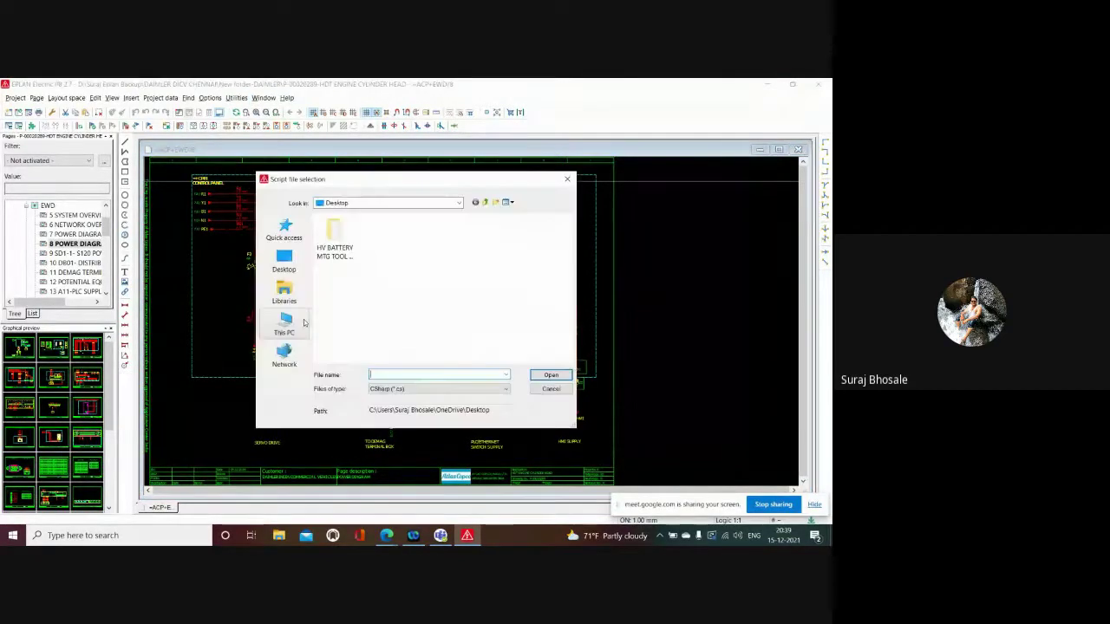
left_click(550, 389)
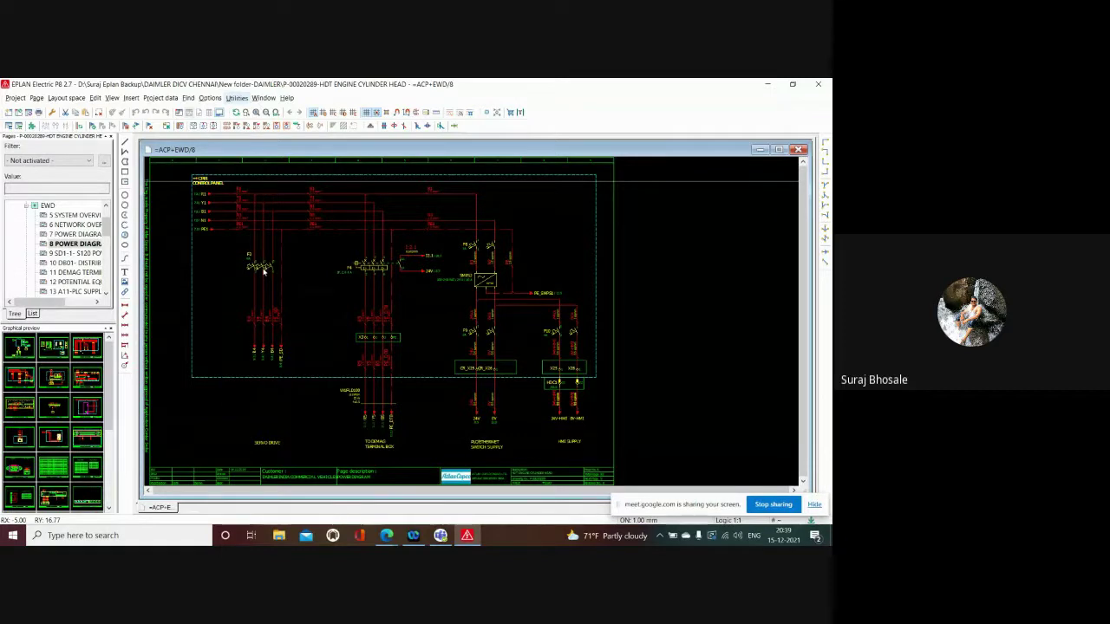
key("Escape")
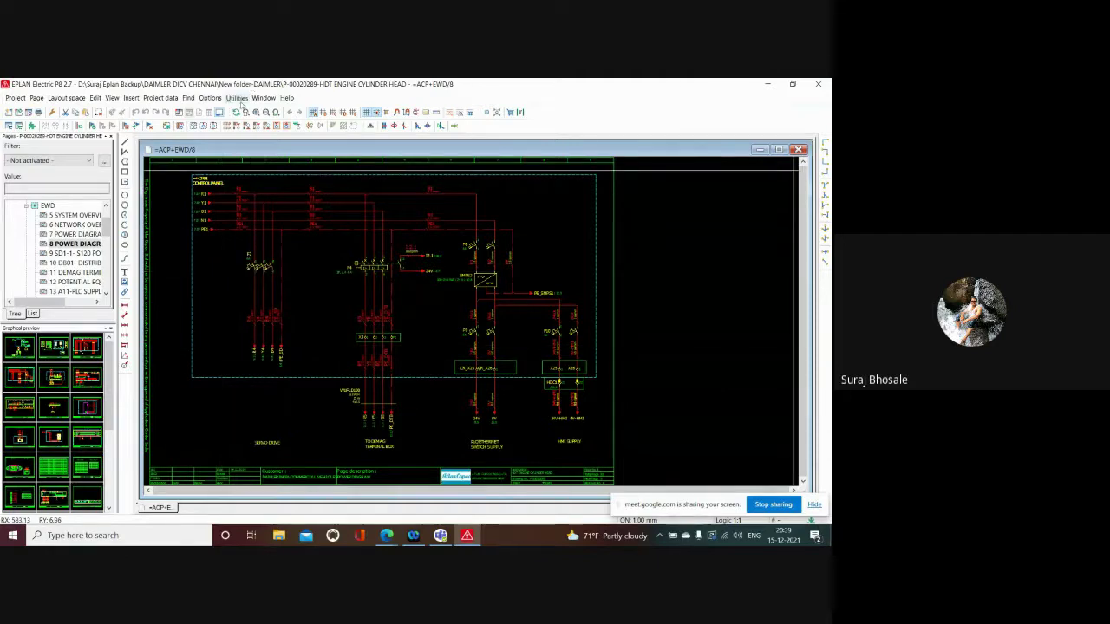
left_click(238, 98)
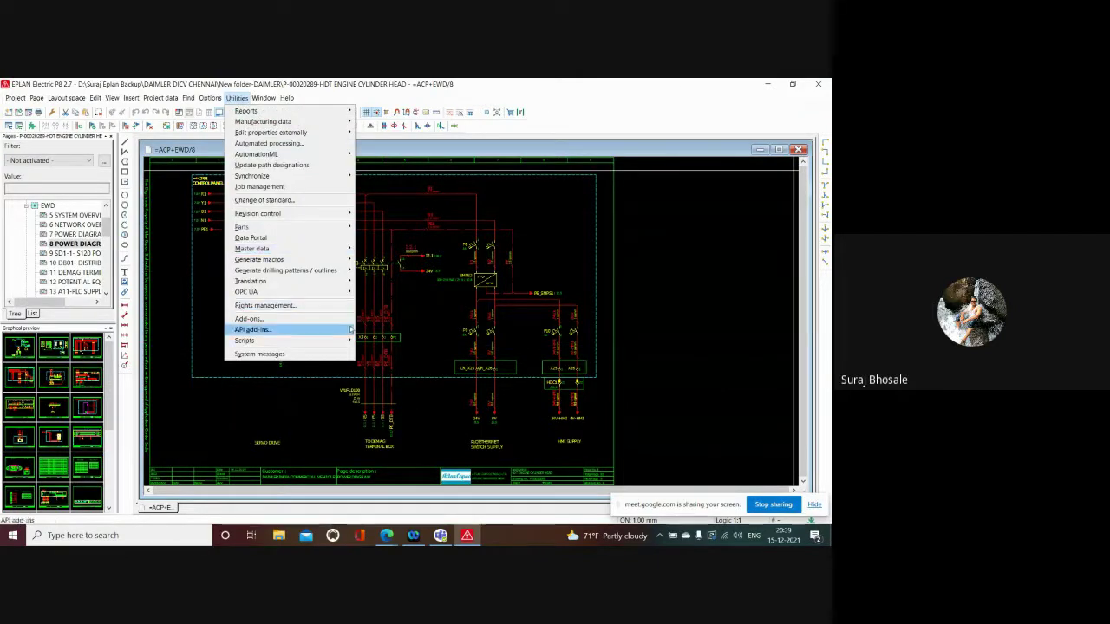
mouse_move(245, 341)
left_click(371, 308)
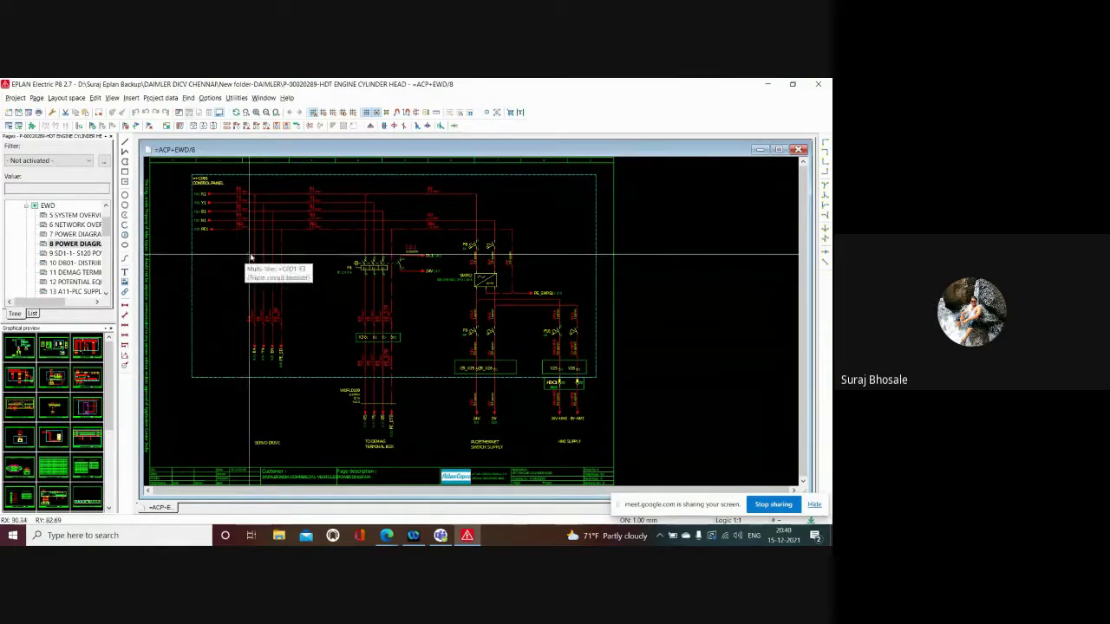
Zoom around the power diagram, then display the Options list of drawing and snap settings.
scroll(282, 248, "down", 1)
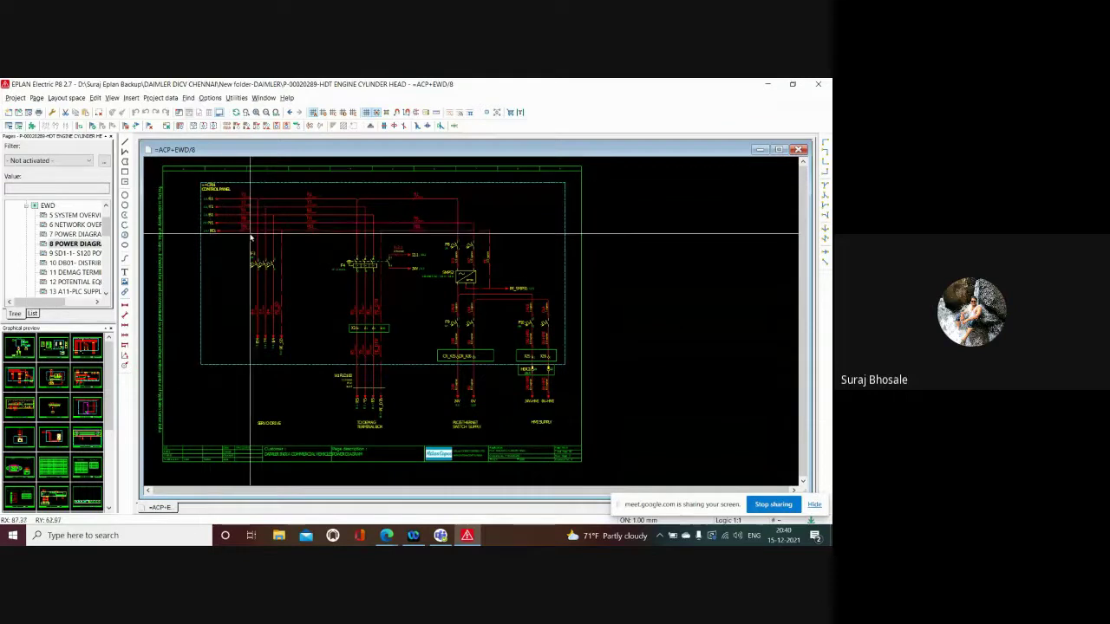
scroll(230, 199, "up", 1)
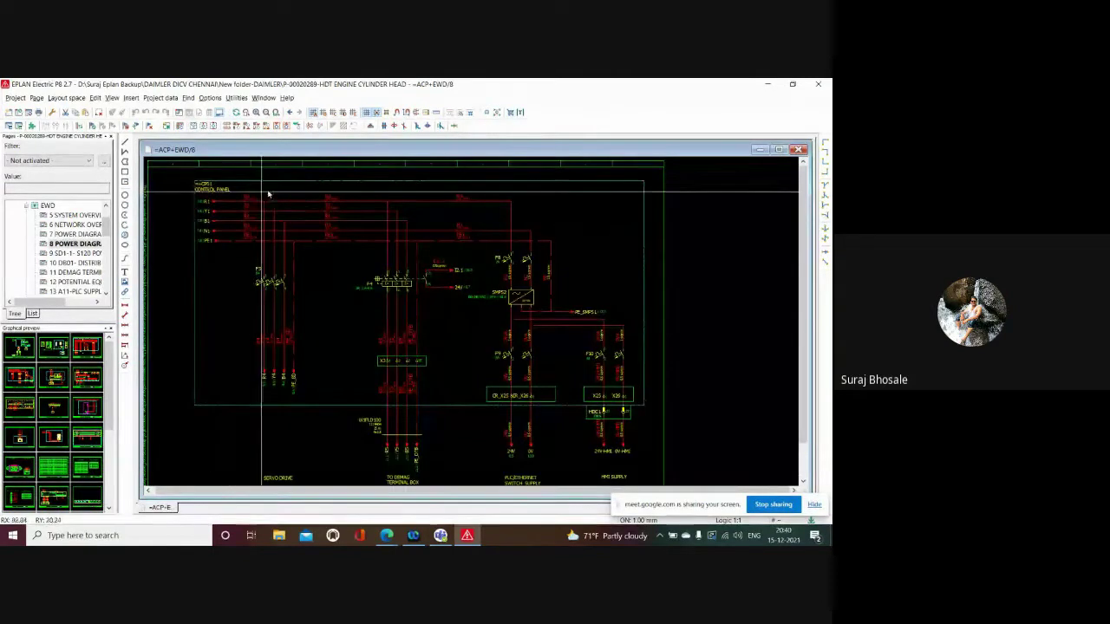
scroll(311, 162, "up", 1)
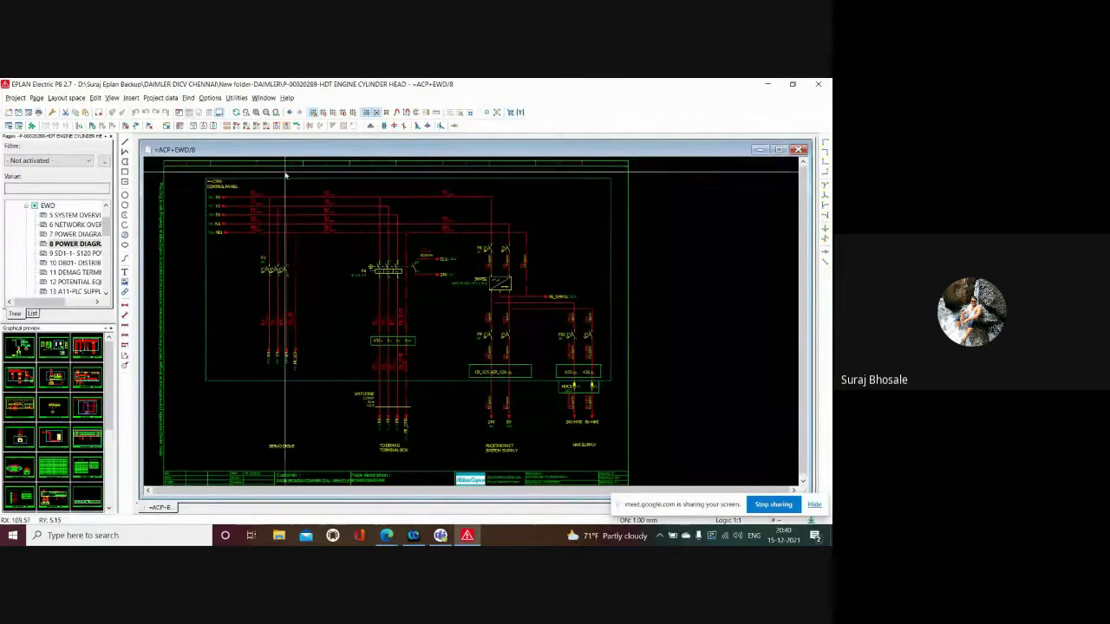
scroll(275, 182, "down", 1)
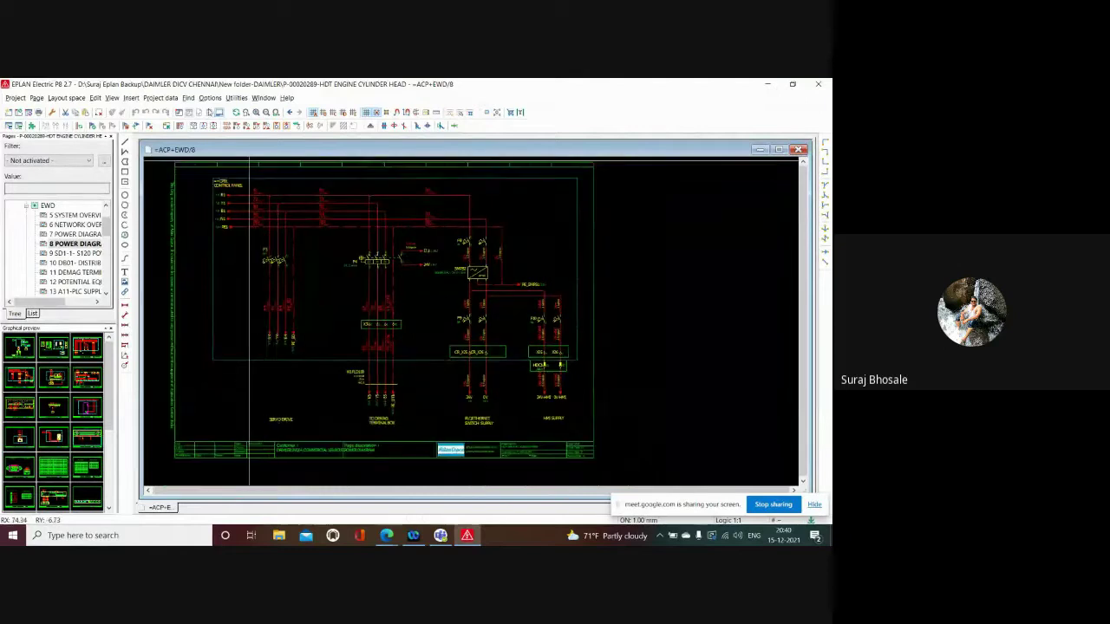
left_click(210, 98)
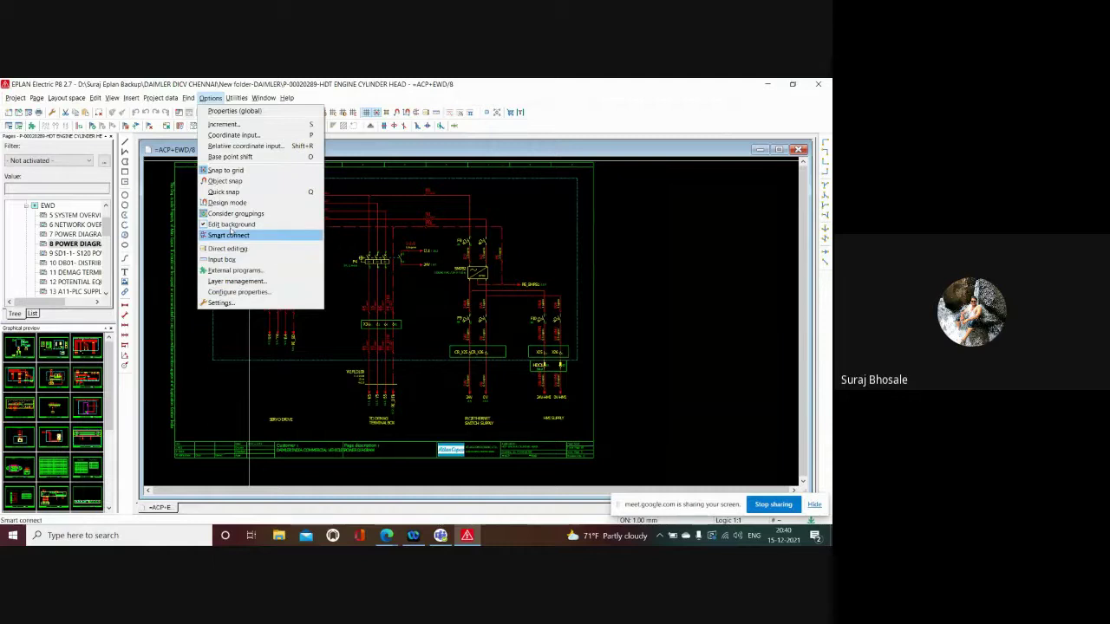
Toggle the input box and view safety switch F4's properties without changing them.
left_click(431, 299)
double_click(375, 266)
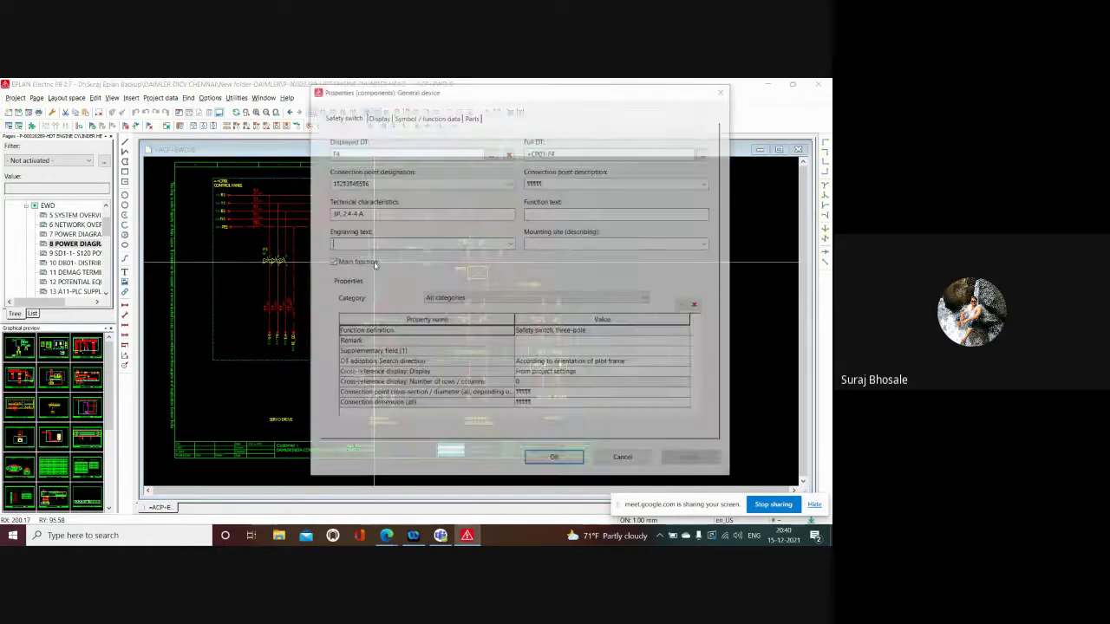
left_click(722, 91)
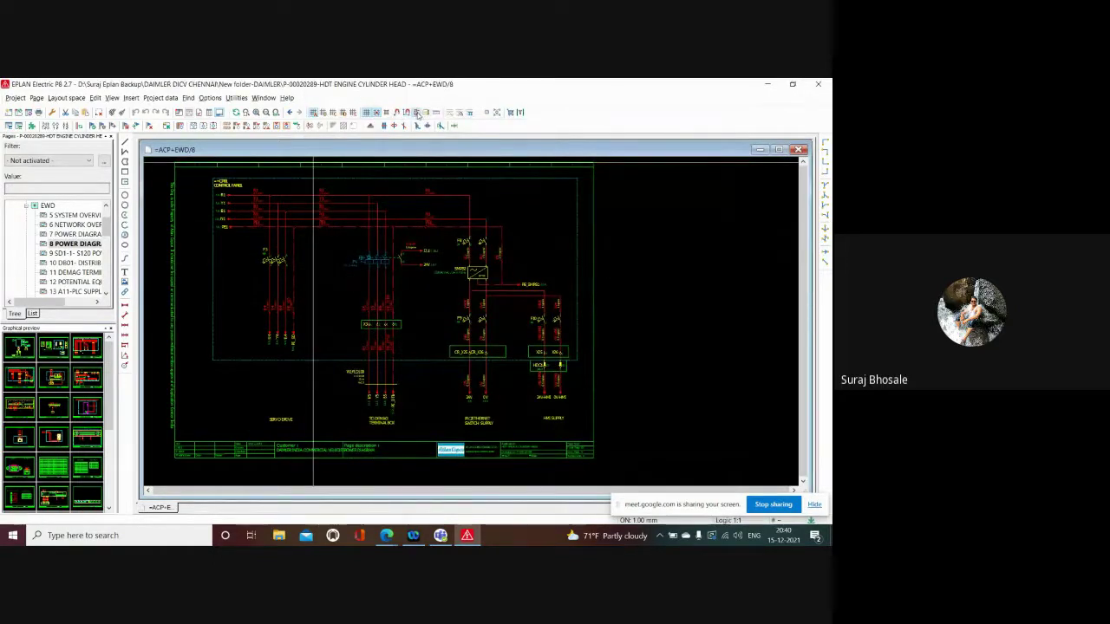
Enable direct editing and open F4's device tag in place, leaving it unchanged, then pick a connection.
left_click(428, 116)
double_click(358, 279)
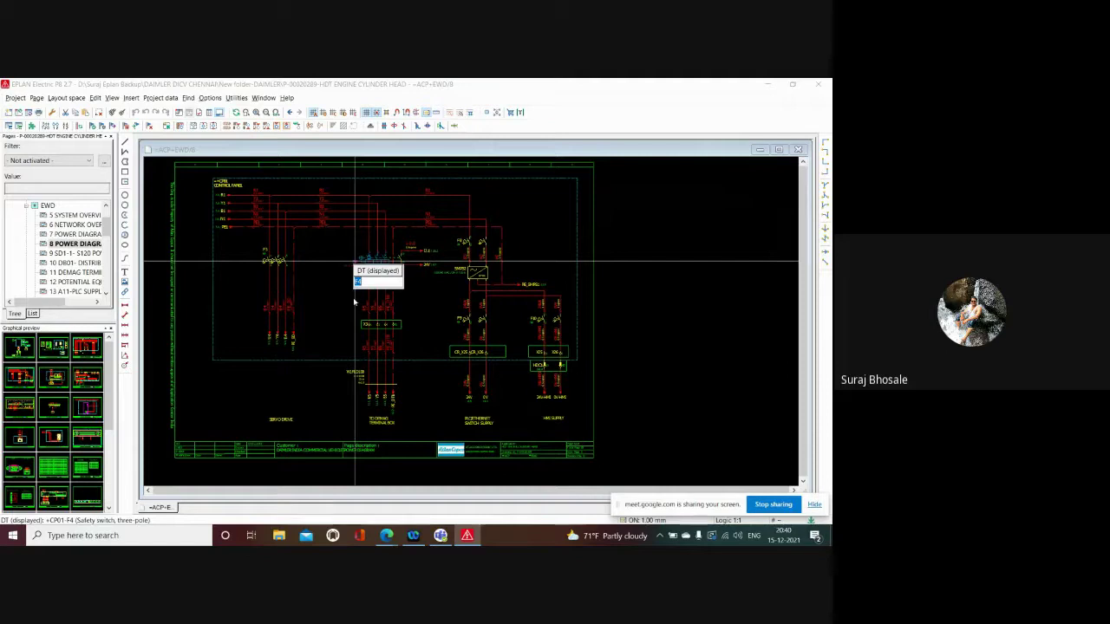
key("Escape")
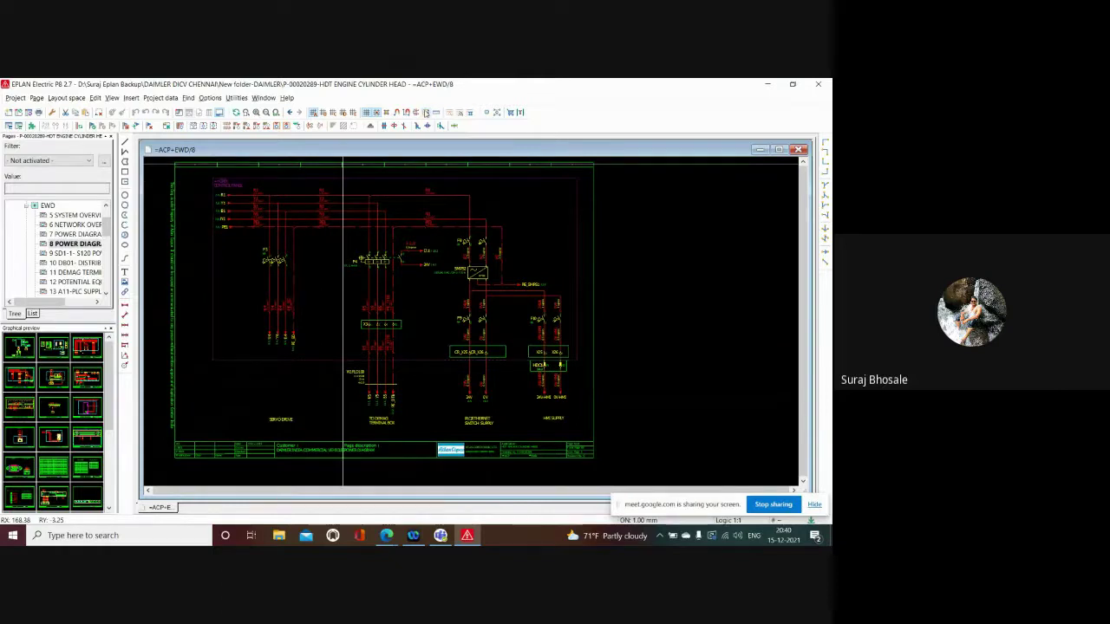
left_click(462, 114)
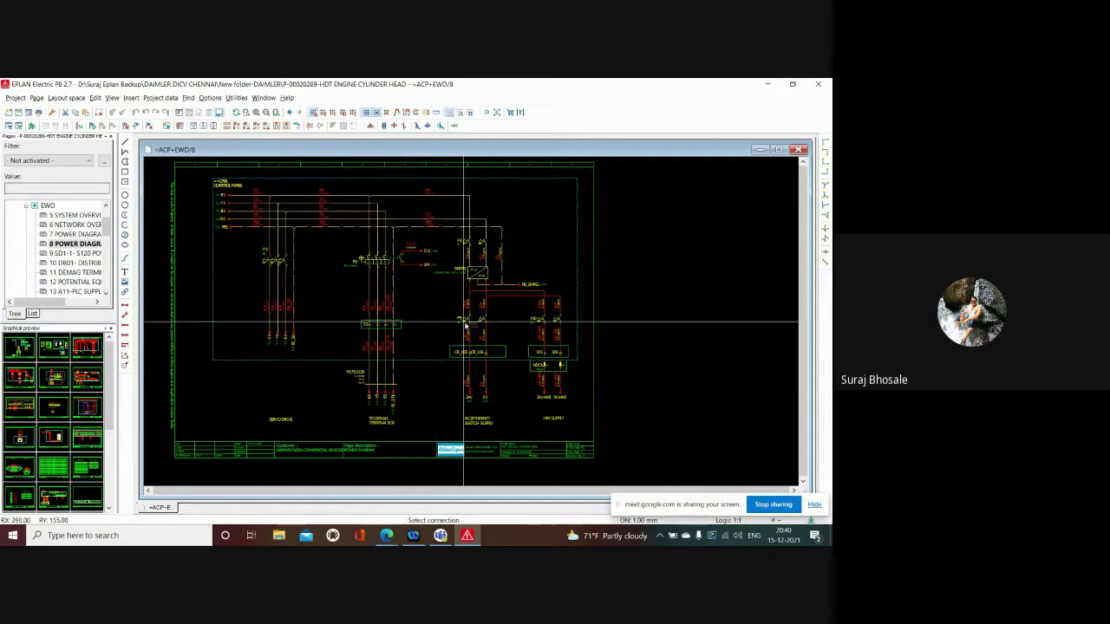
scroll(303, 189, "up", 2)
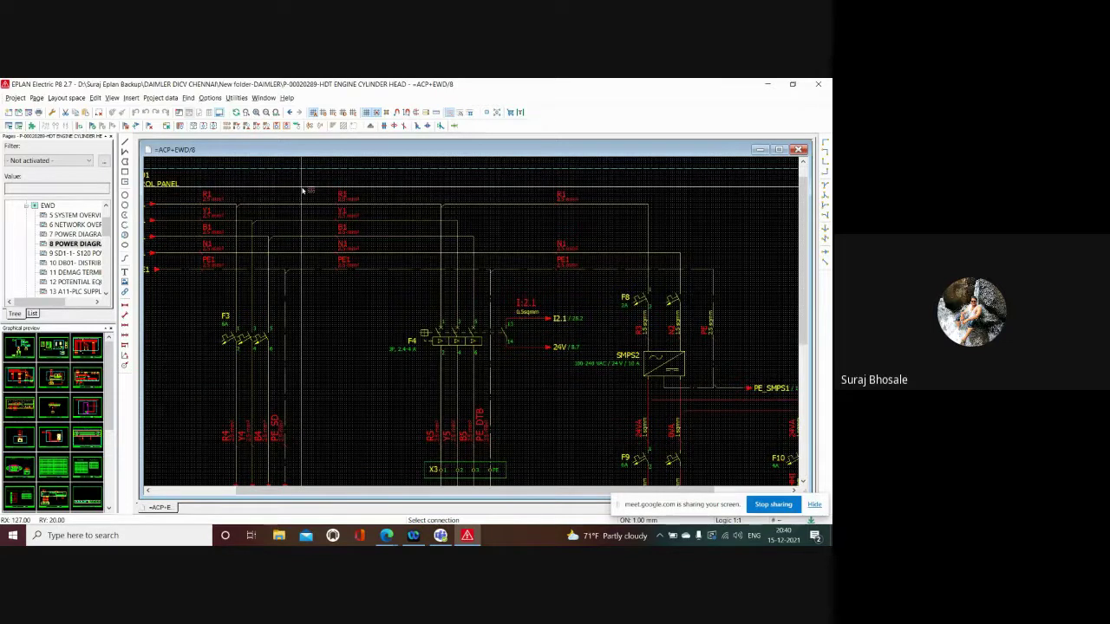
scroll(418, 293, "down", 1)
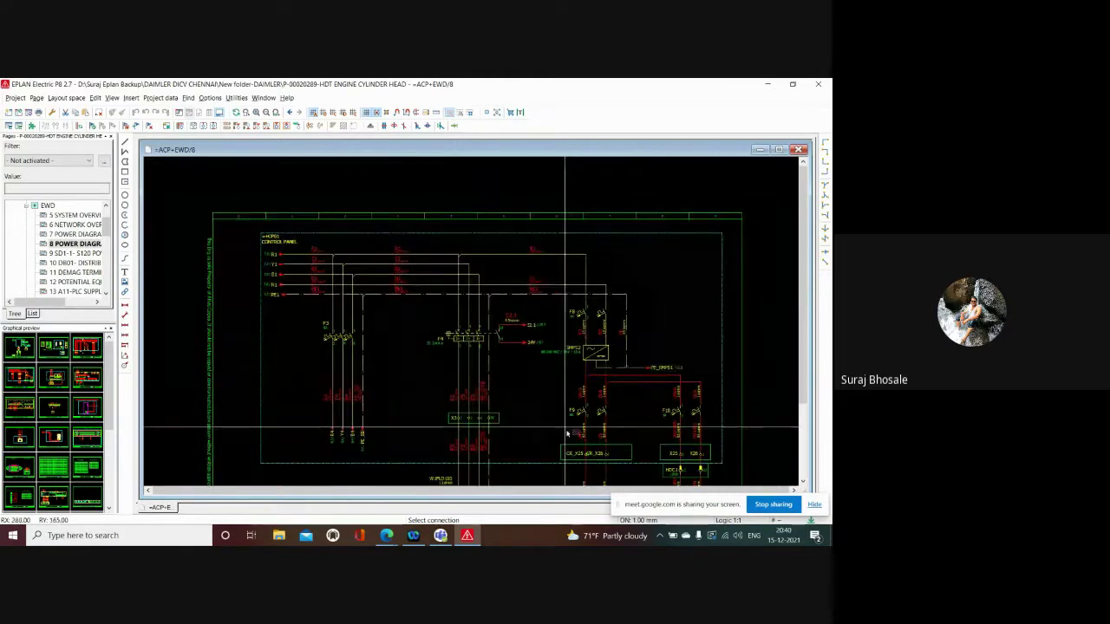
scroll(434, 252, "down", 1)
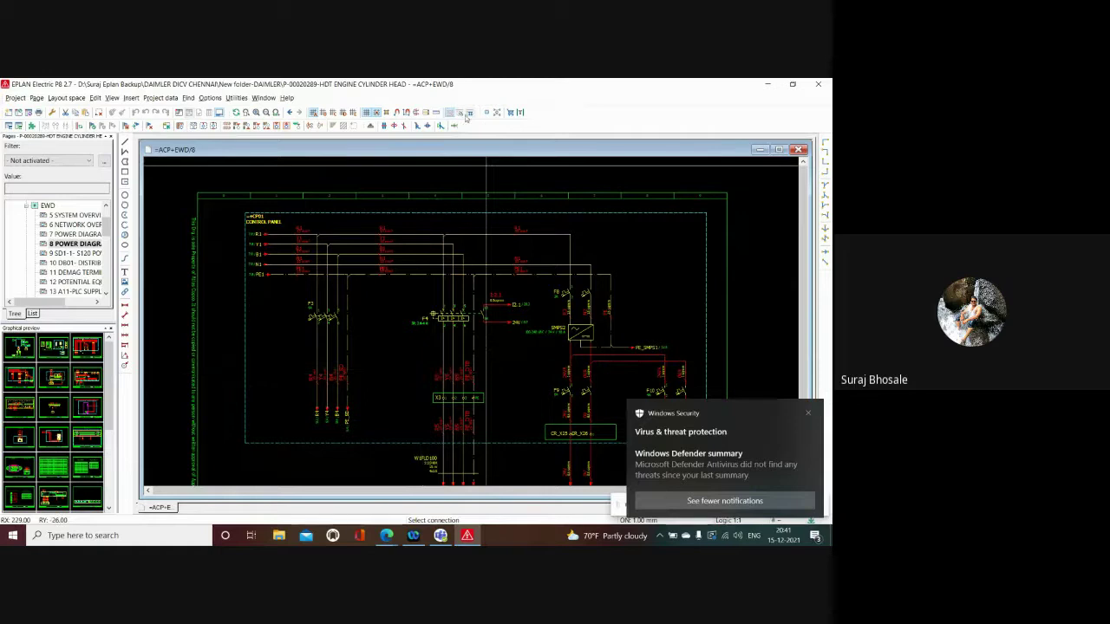
scroll(609, 348, "down", 1)
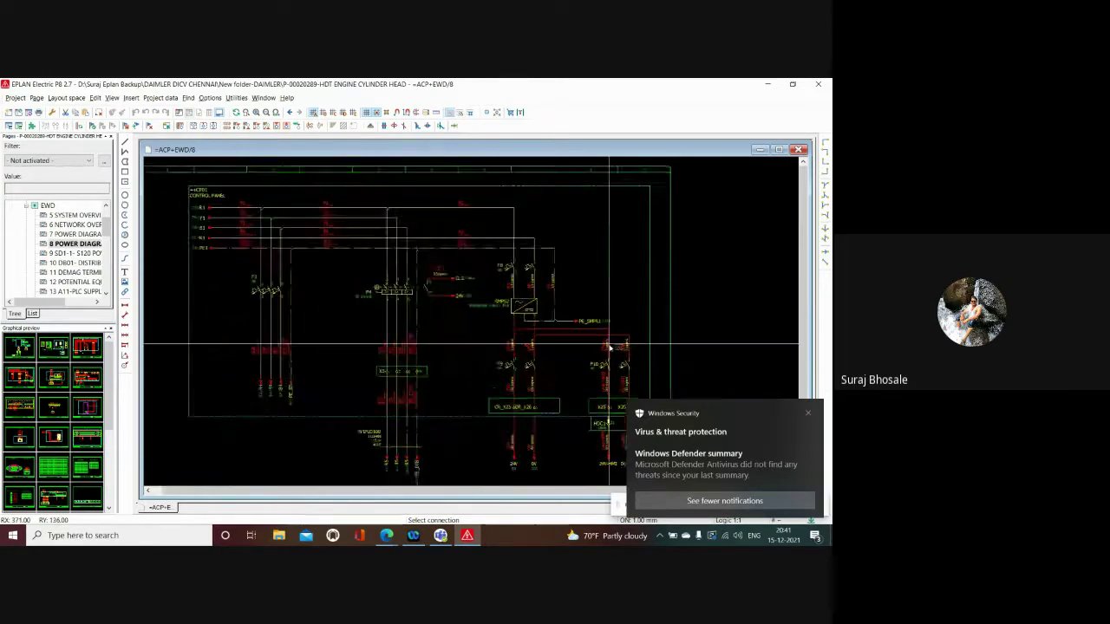
scroll(609, 348, "up", 1)
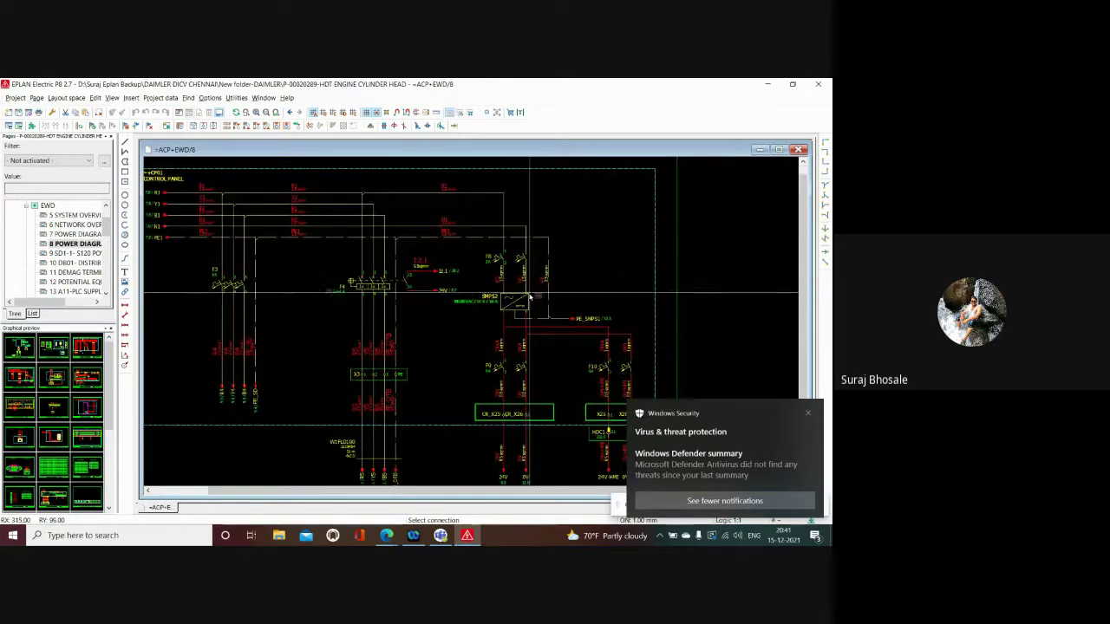
scroll(525, 302, "up", 1)
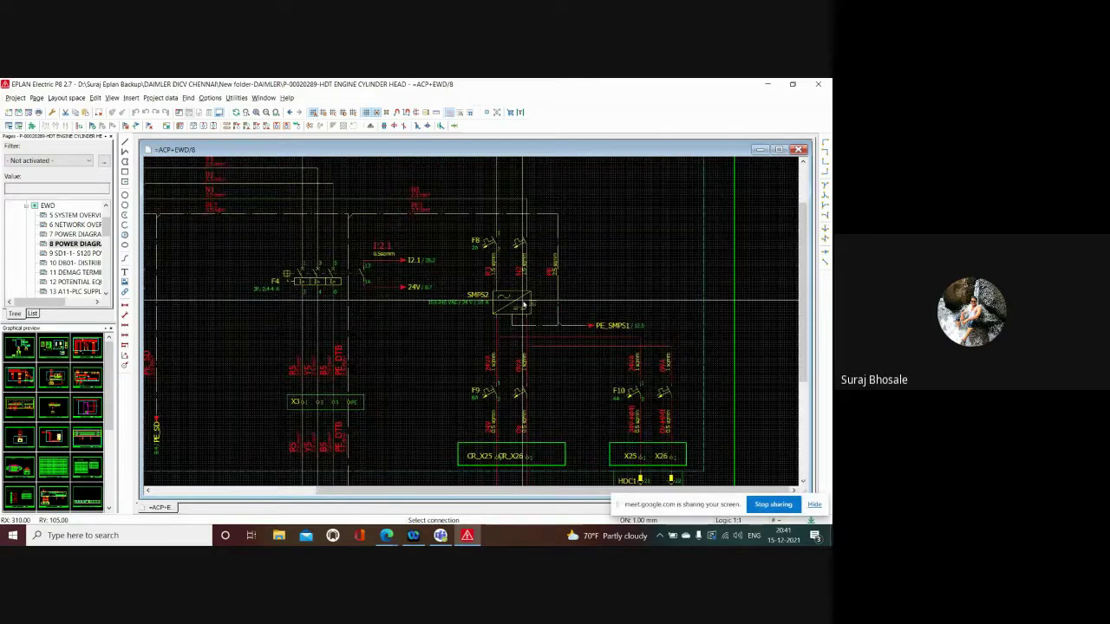
left_click(402, 112)
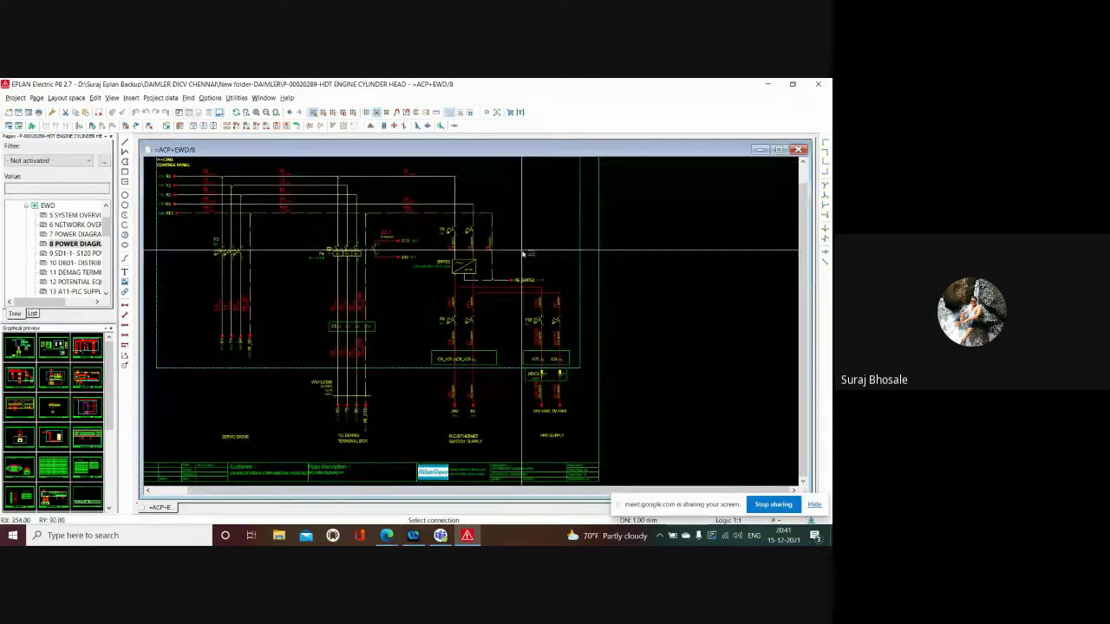
scroll(451, 269, "up", 1)
scroll(407, 278, "up", 1)
scroll(375, 288, "up", 1)
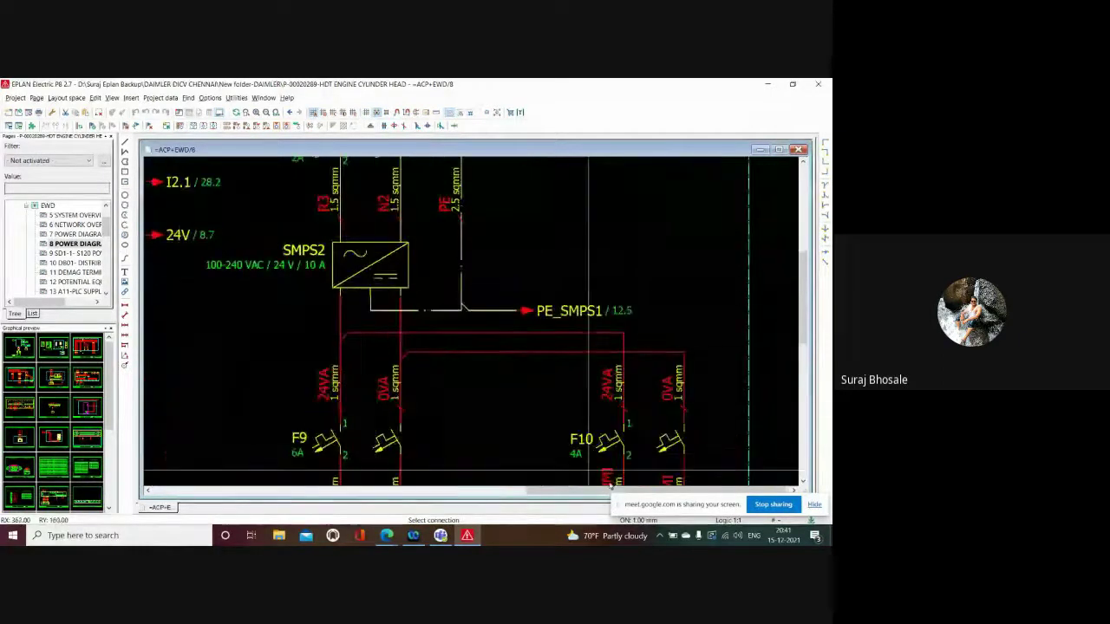
scroll(497, 212, "down", 1)
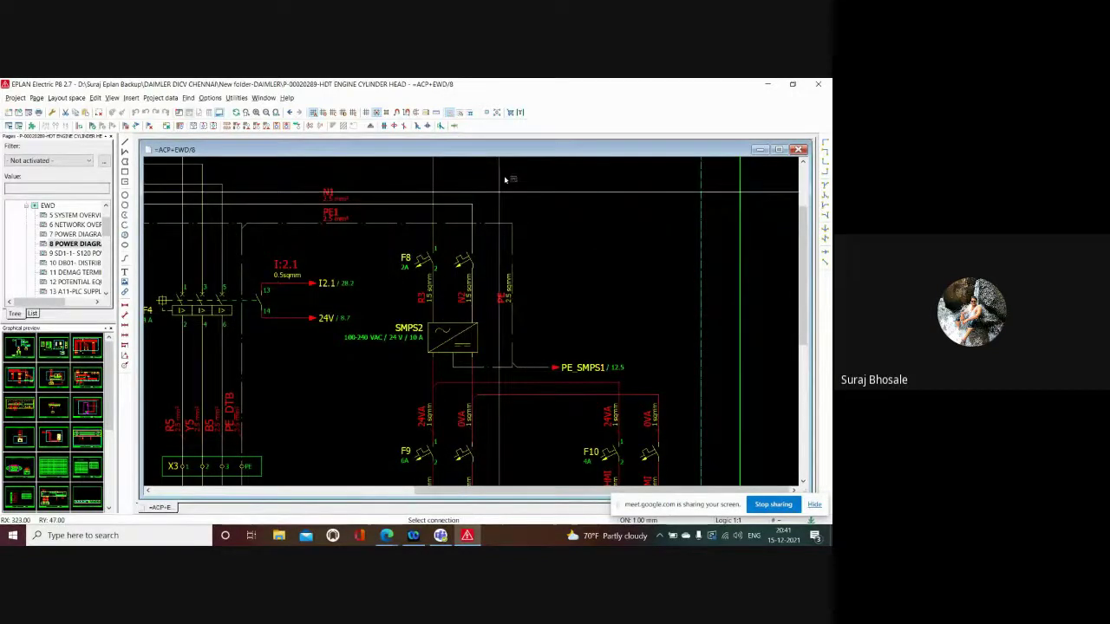
scroll(447, 322, "down", 1)
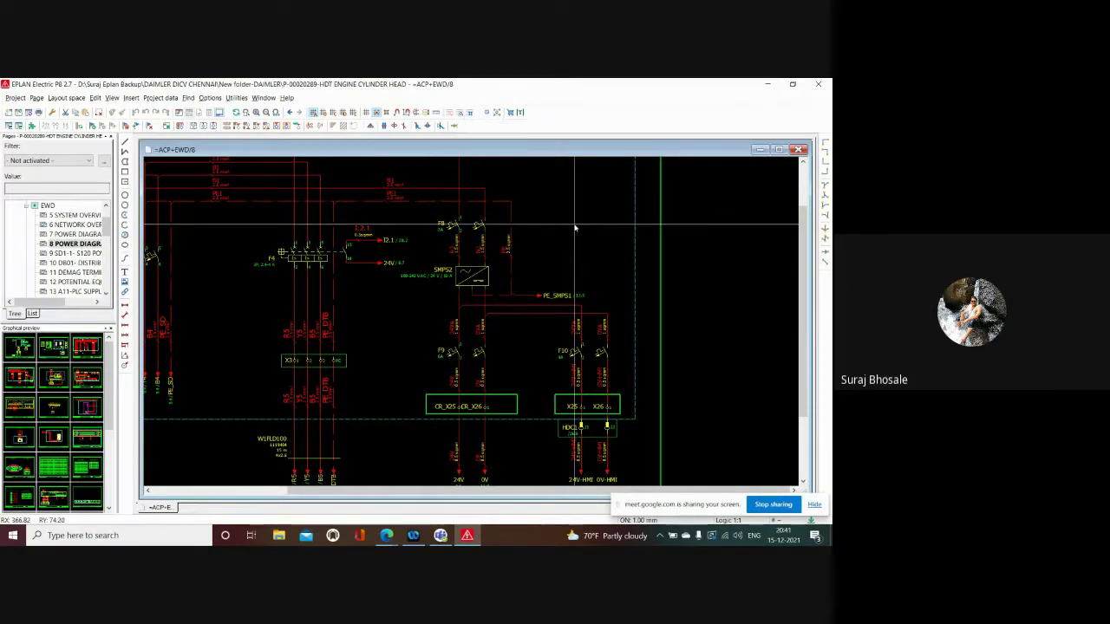
scroll(575, 228, "down", 1)
scroll(575, 228, "down", 1)
left_click(500, 114)
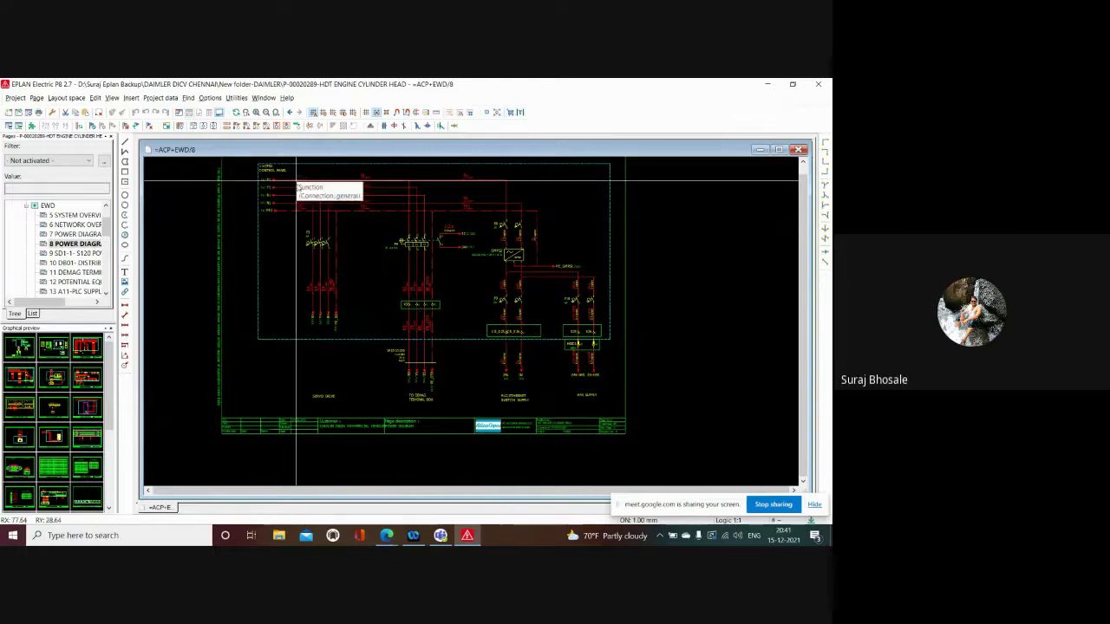
scroll(321, 261, "down", 1)
scroll(340, 224, "up", 2)
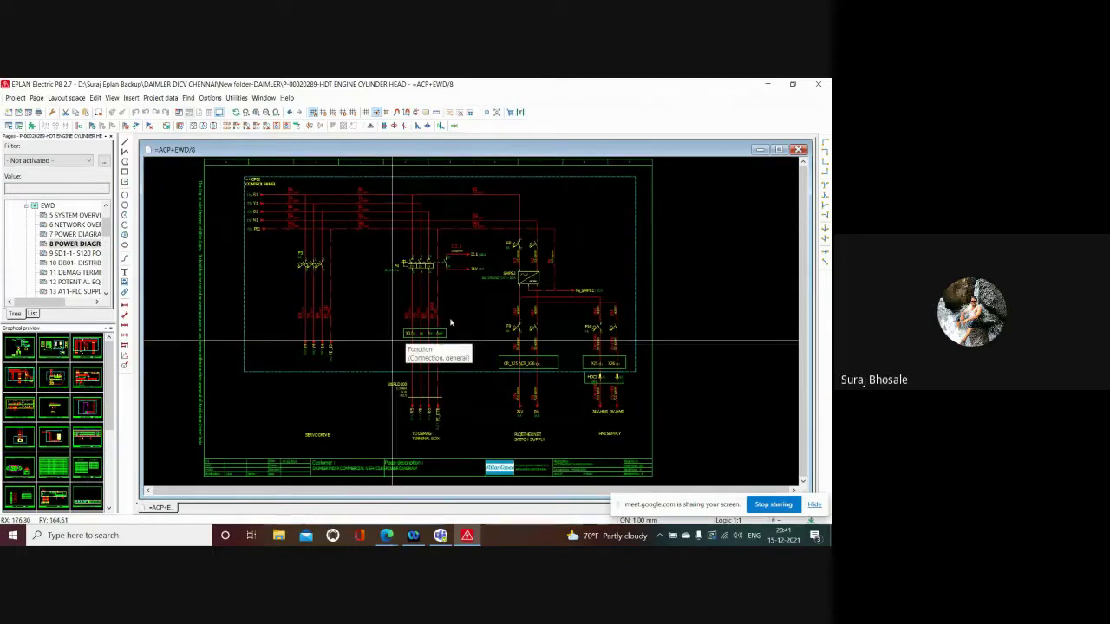
scroll(229, 308, "down", 2)
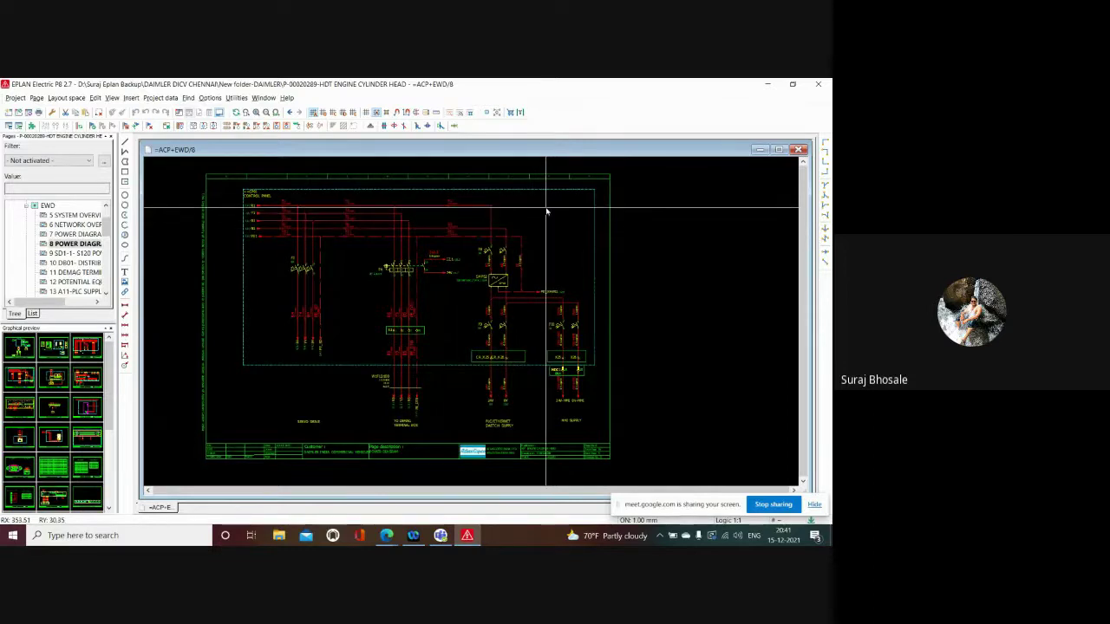
scroll(338, 429, "up", 2)
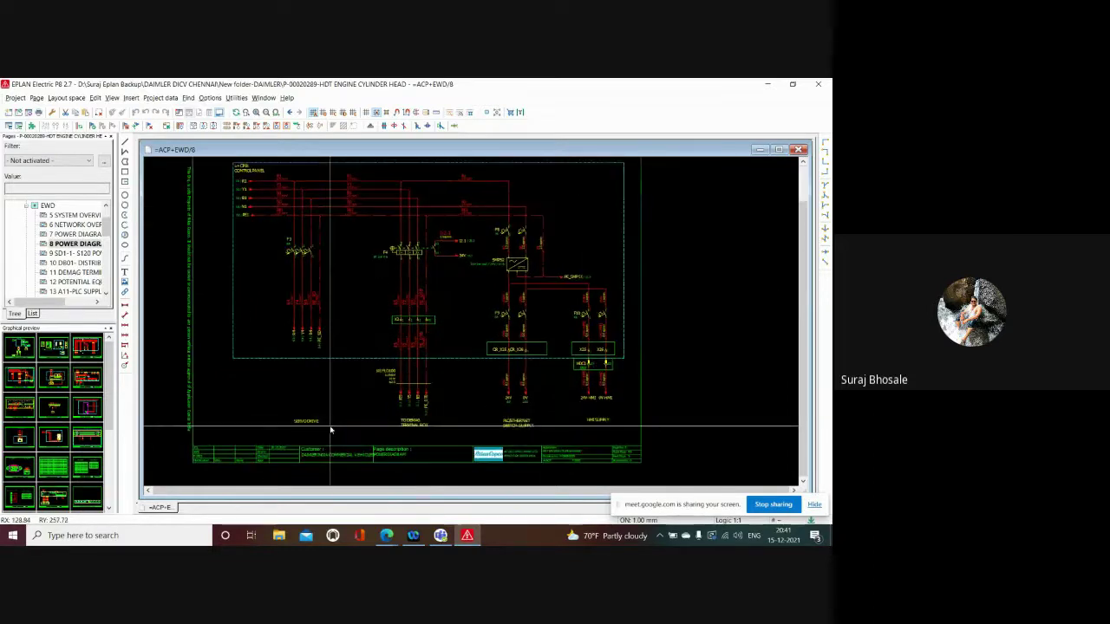
scroll(326, 429, "down", 2)
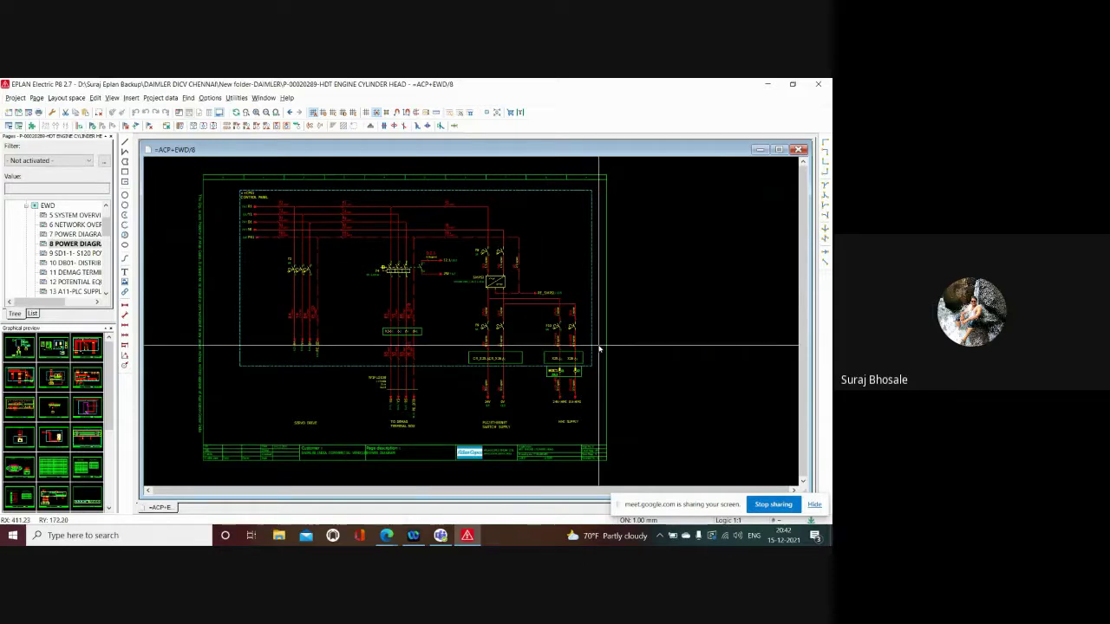
scroll(599, 313, "up", 2)
scroll(511, 398, "down", 2)
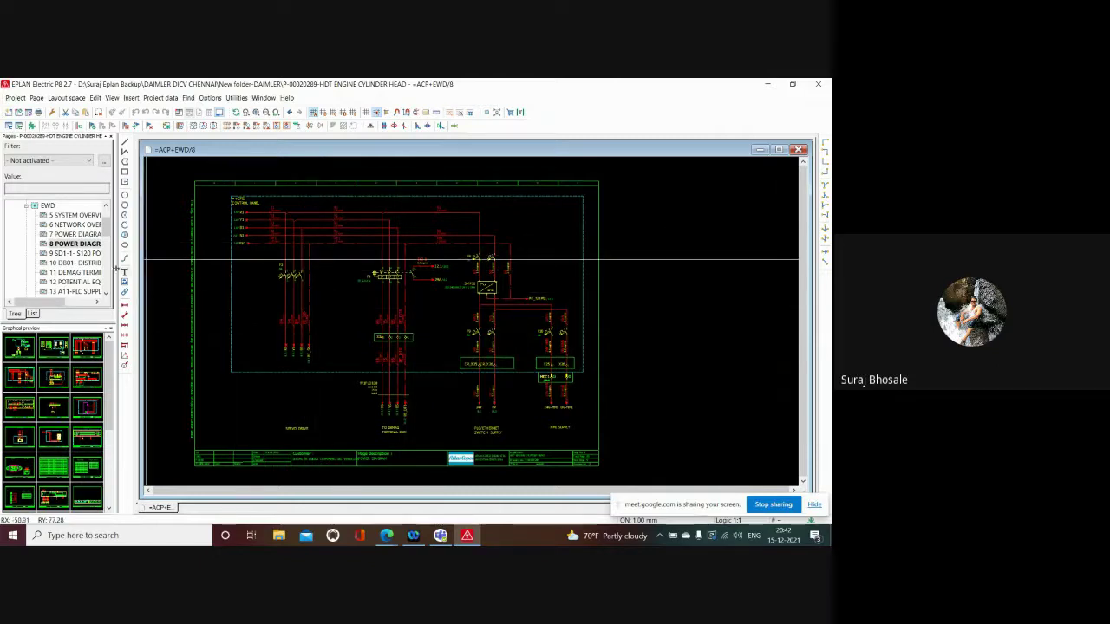
Expand the ELU folder in the Pages navigator and open page 43 CP01 MAIN PANEL.
scroll(73, 273, "down", 3)
scroll(73, 276, "down", 2)
scroll(74, 279, "down", 2)
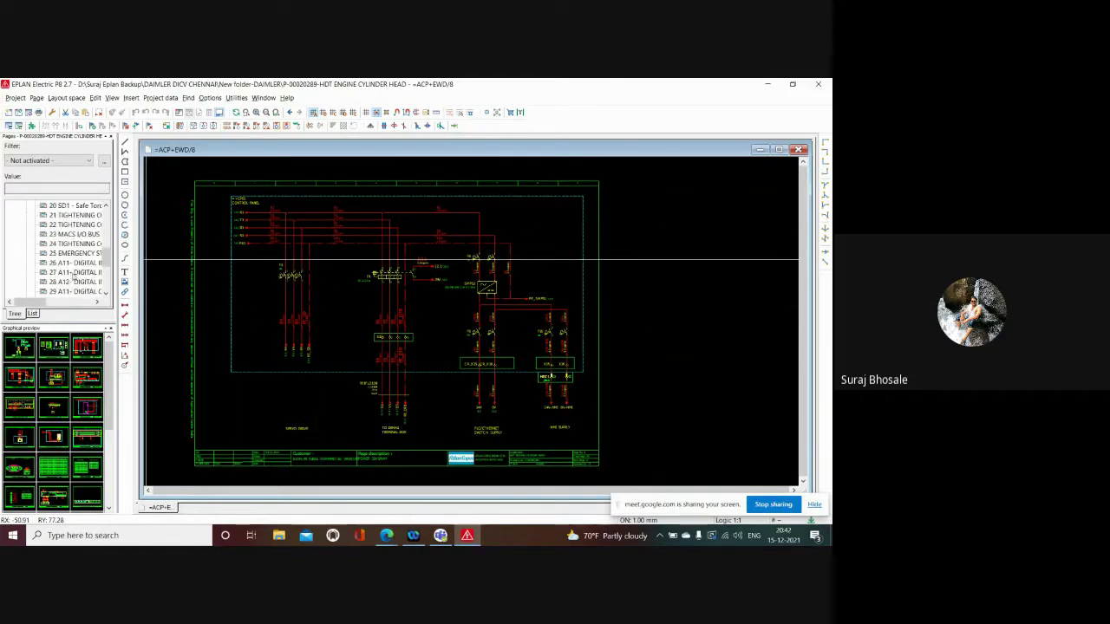
scroll(74, 282, "down", 3)
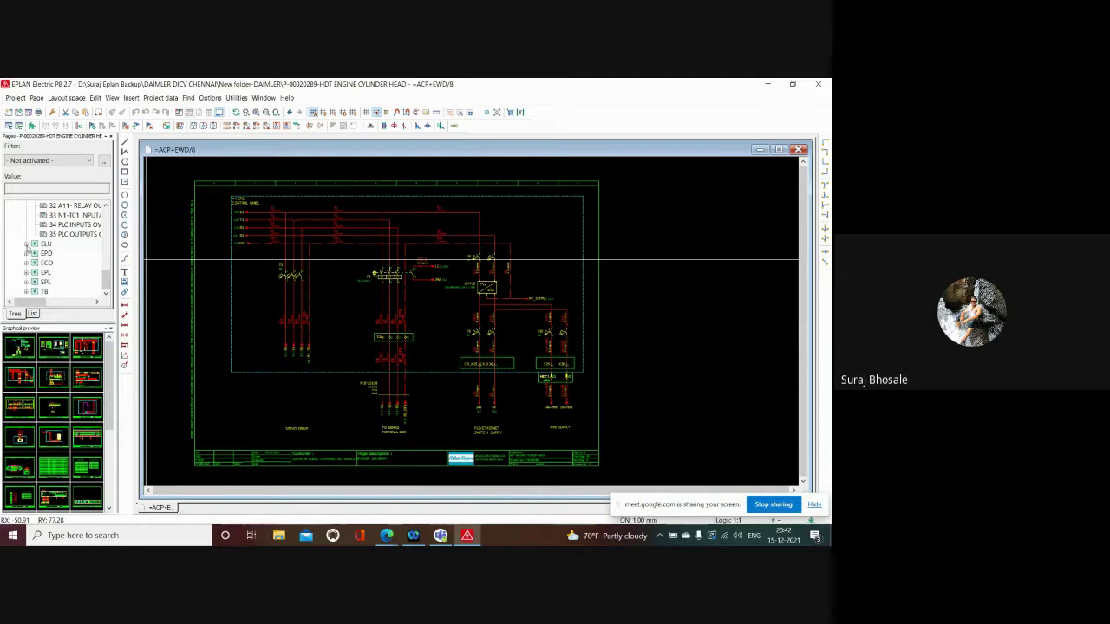
left_click(27, 245)
scroll(52, 264, "down", 2)
scroll(61, 273, "down", 1)
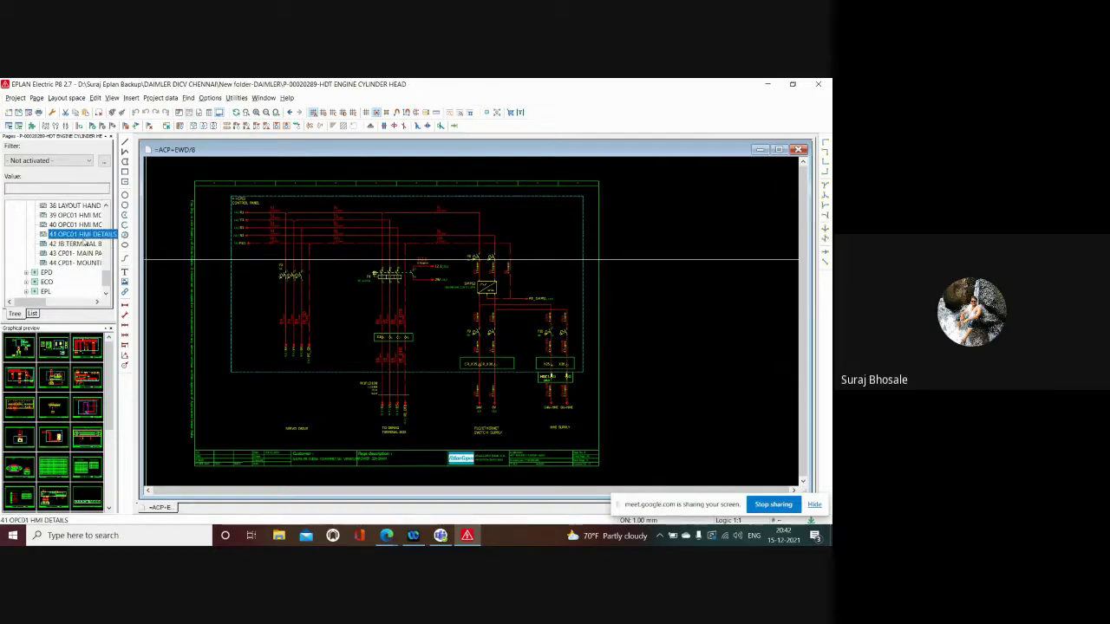
double_click(75, 253)
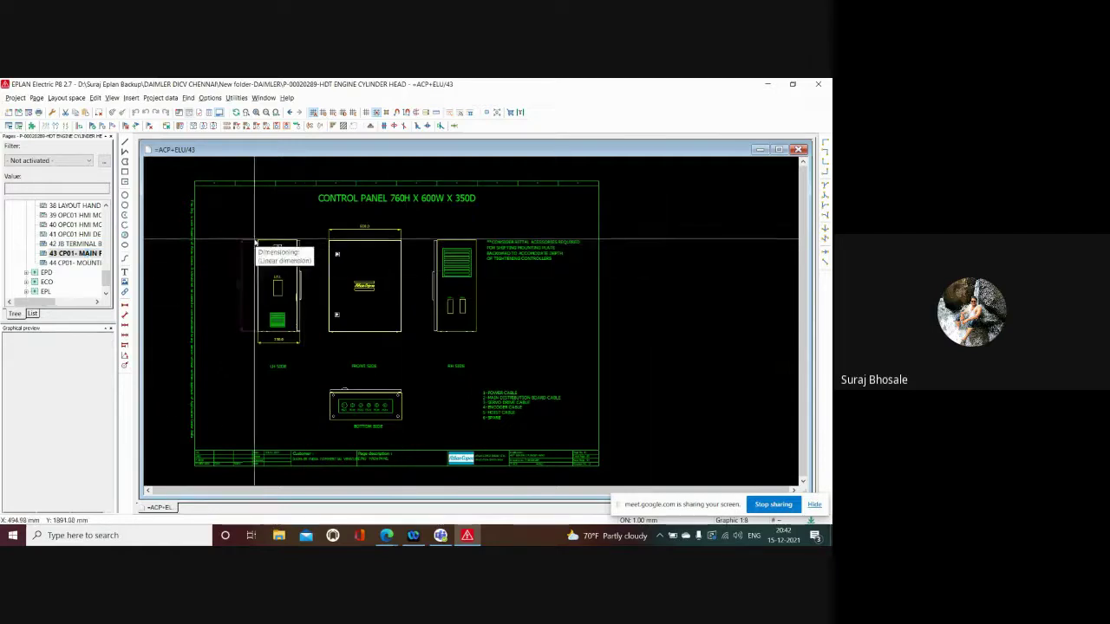
Zoom into the CONTROL PANEL 760H X 600W X 350D side, front and bottom views.
scroll(260, 252, "up", 1)
scroll(440, 255, "up", 1)
scroll(294, 209, "up", 1)
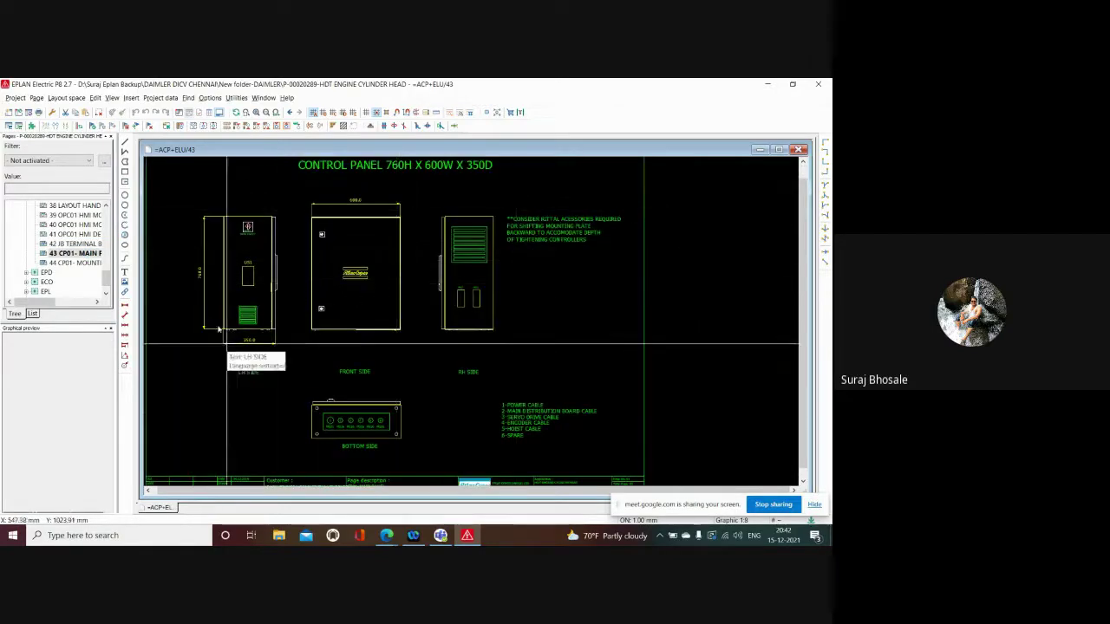
left_click(302, 165)
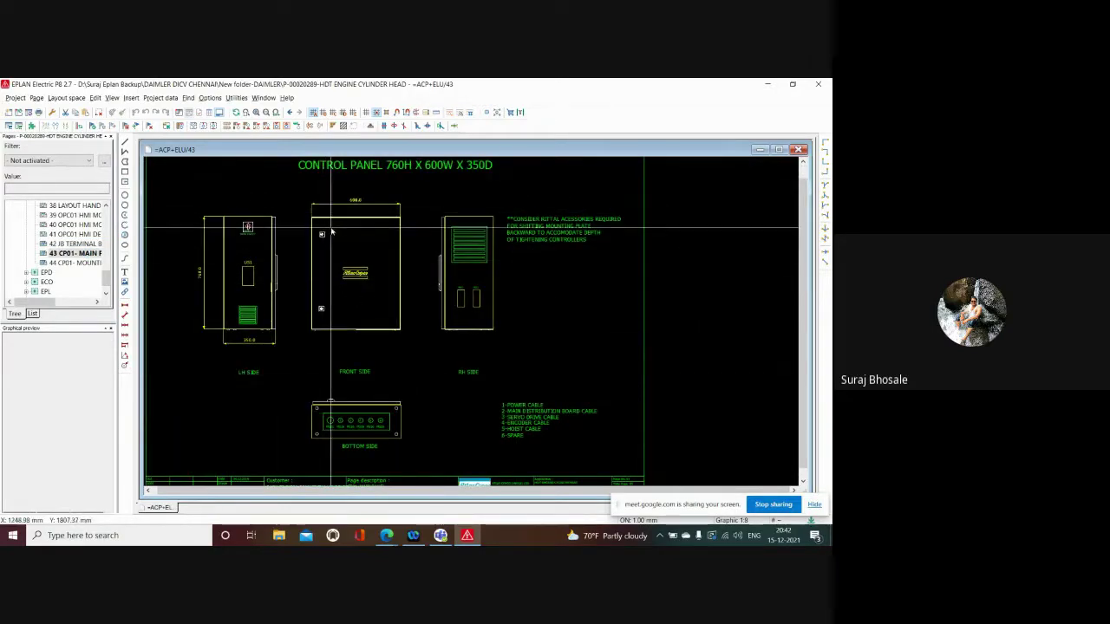
scroll(335, 231, "up", 1)
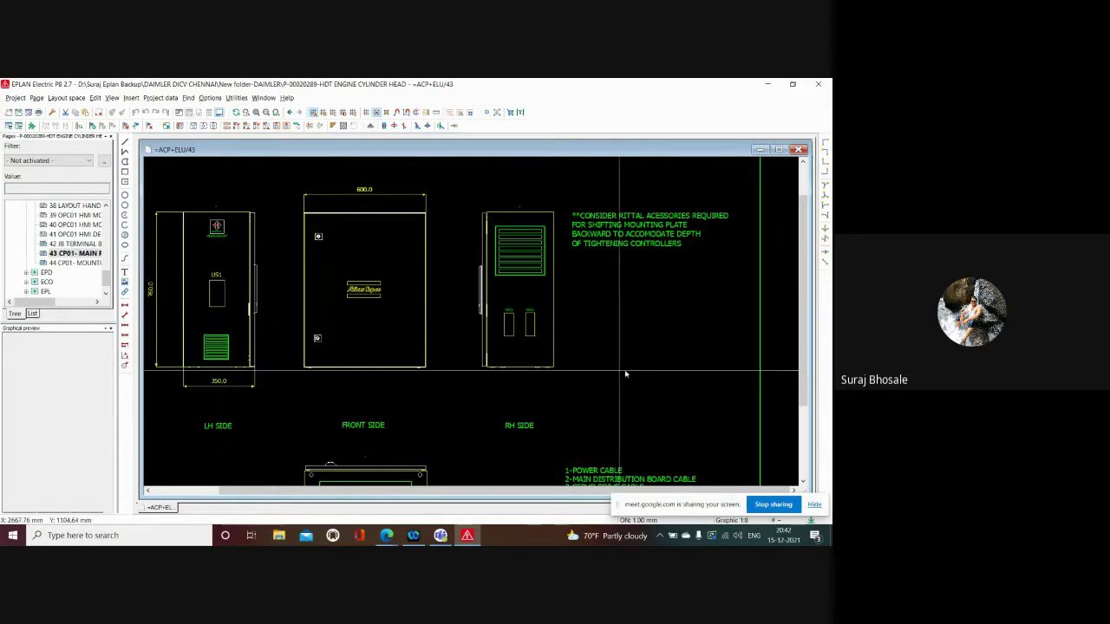
scroll(236, 330, "down", 1)
scroll(229, 235, "down", 1)
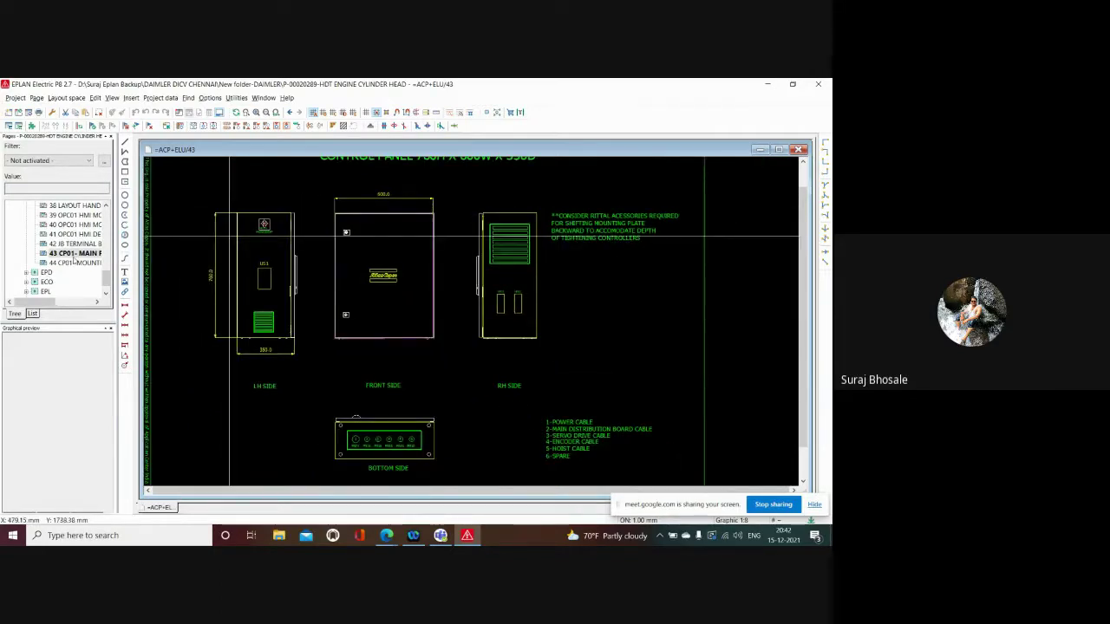
Open page 44 CP01 MOUNTING PLATE and zoom around its dimensioned component arrangement.
double_click(75, 264)
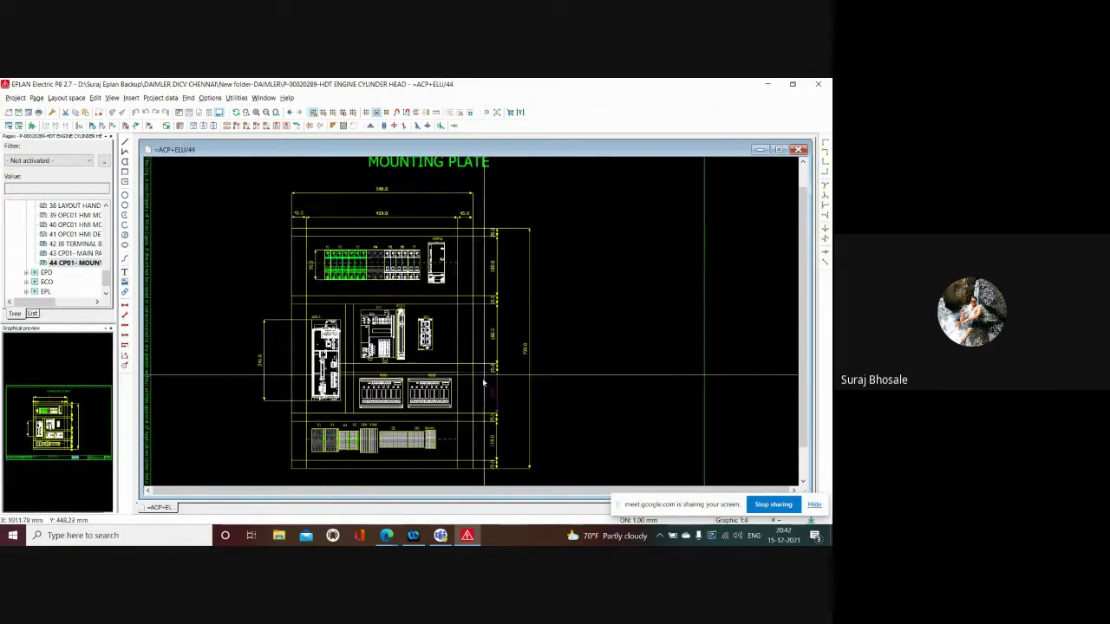
scroll(451, 448, "up", 1)
scroll(451, 448, "up", 1)
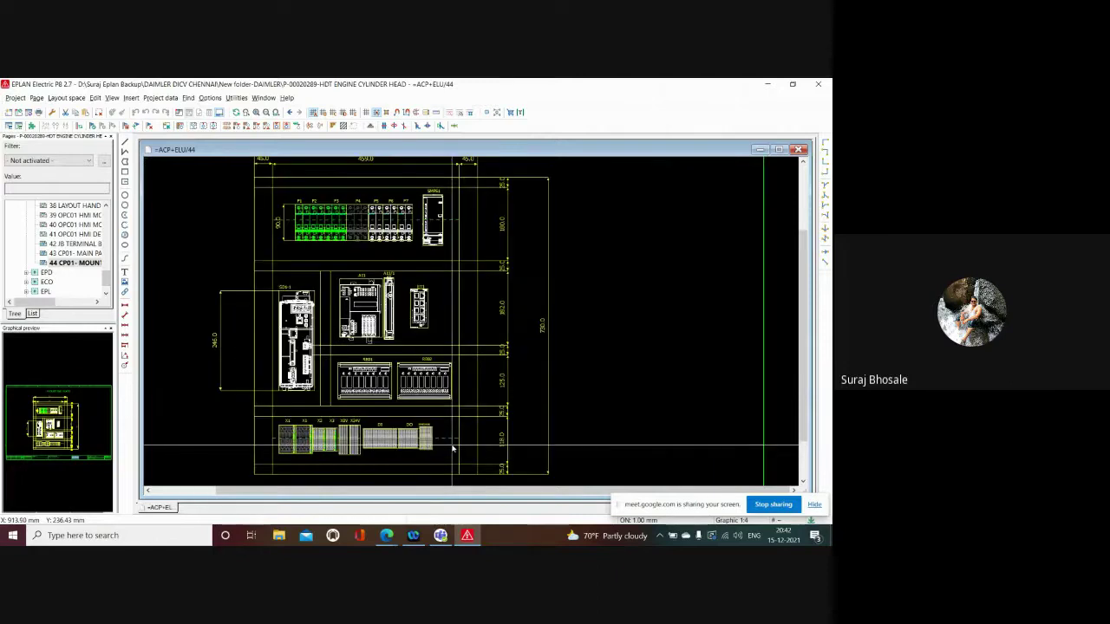
scroll(477, 191, "down", 1)
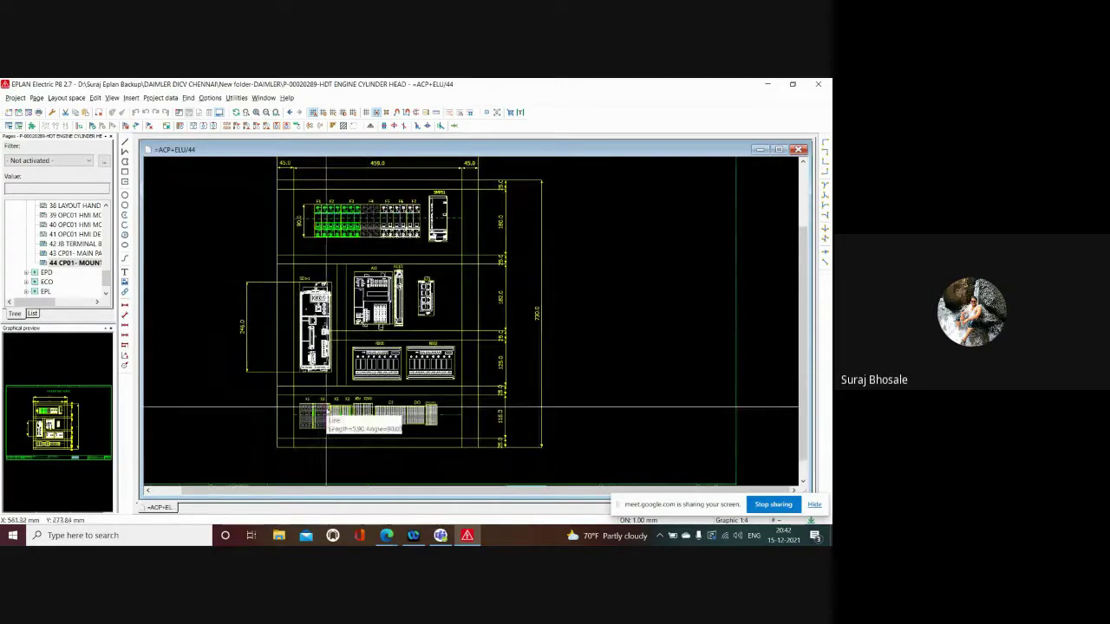
scroll(334, 417, "down", 1)
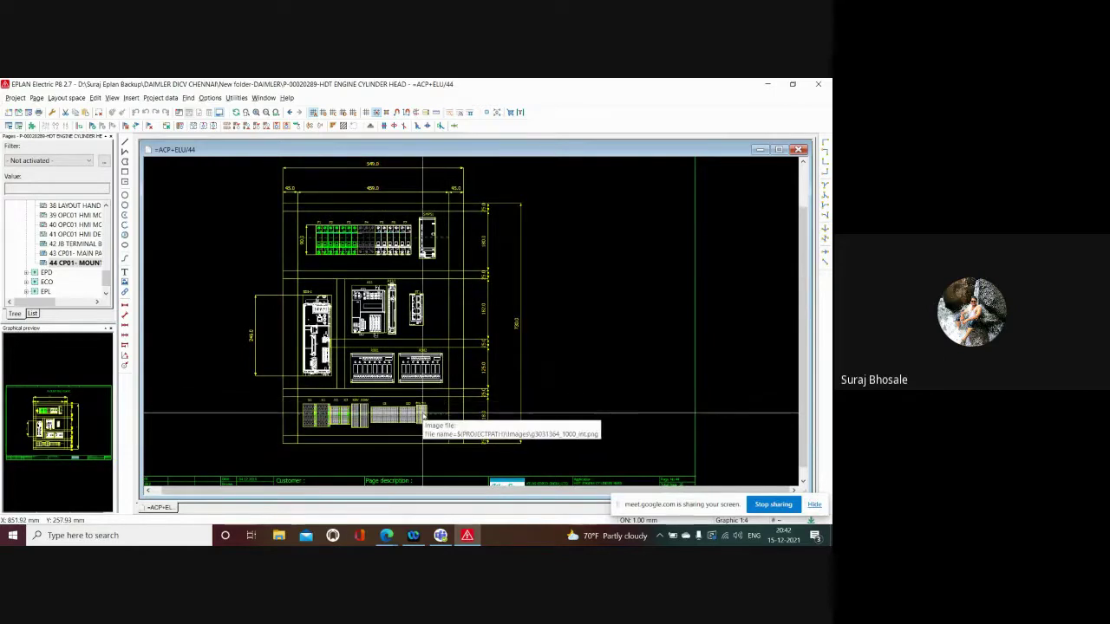
scroll(419, 421, "down", 1)
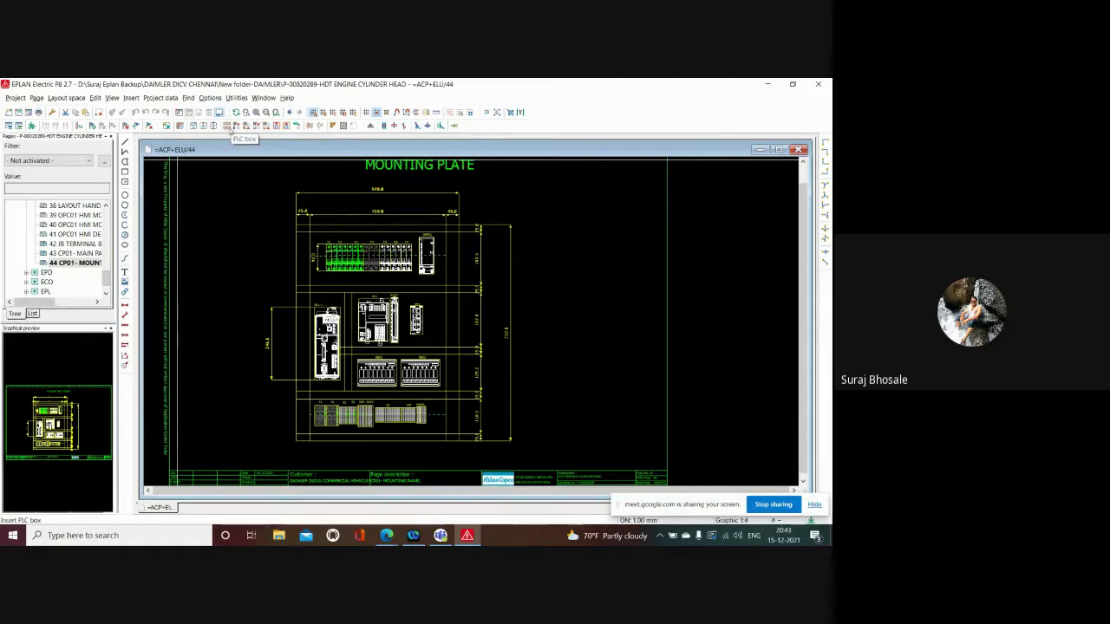
scroll(365, 250, "down", 1)
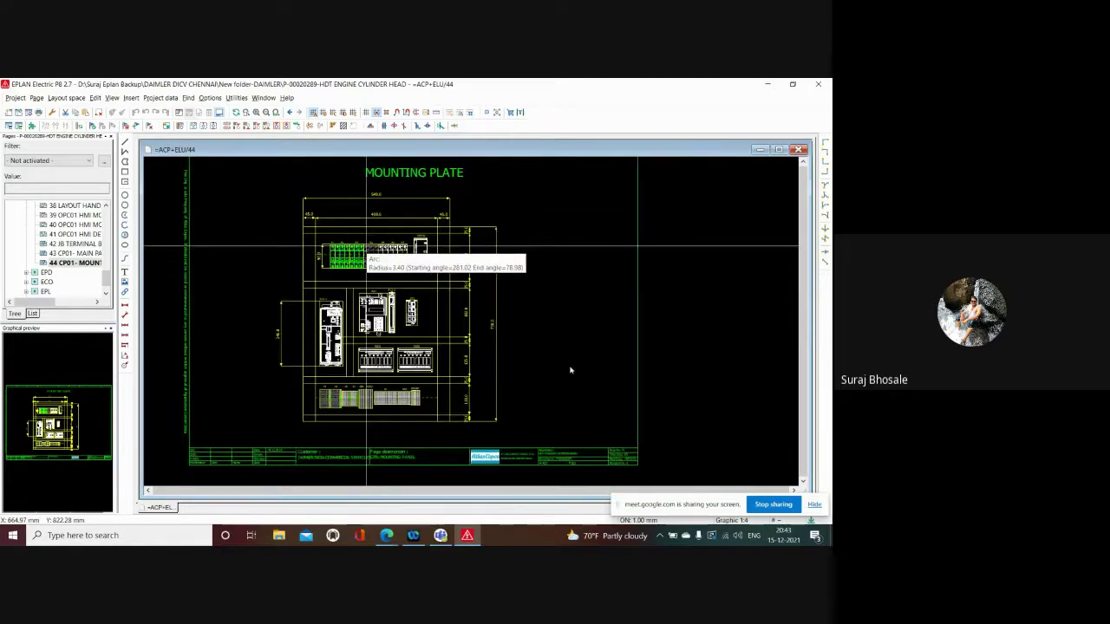
scroll(559, 370, "down", 1)
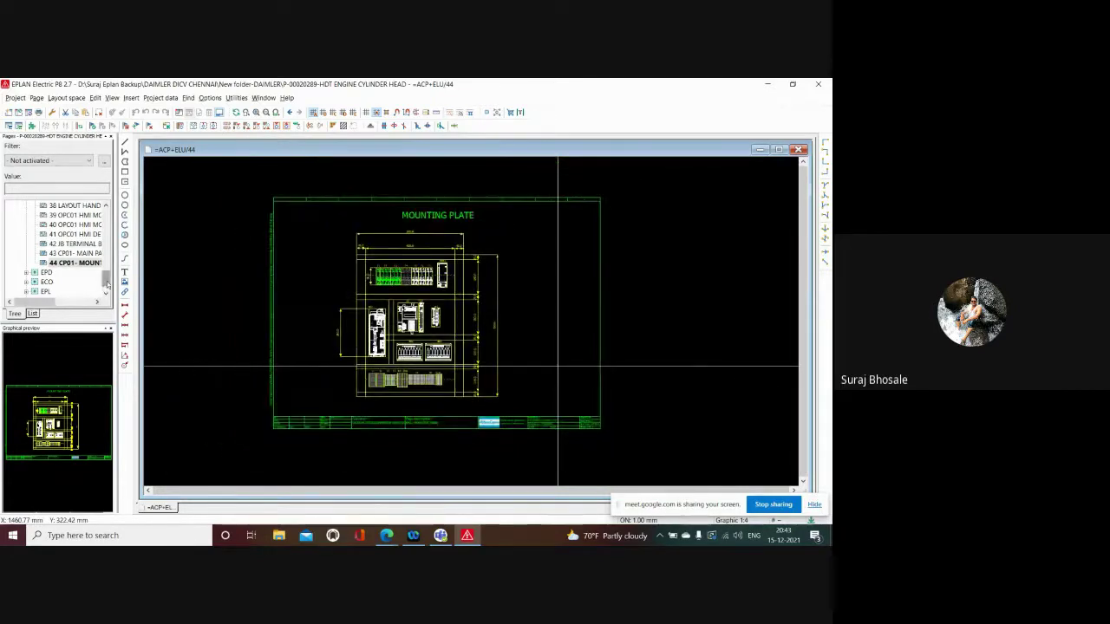
left_click_drag(107, 279, 106, 212)
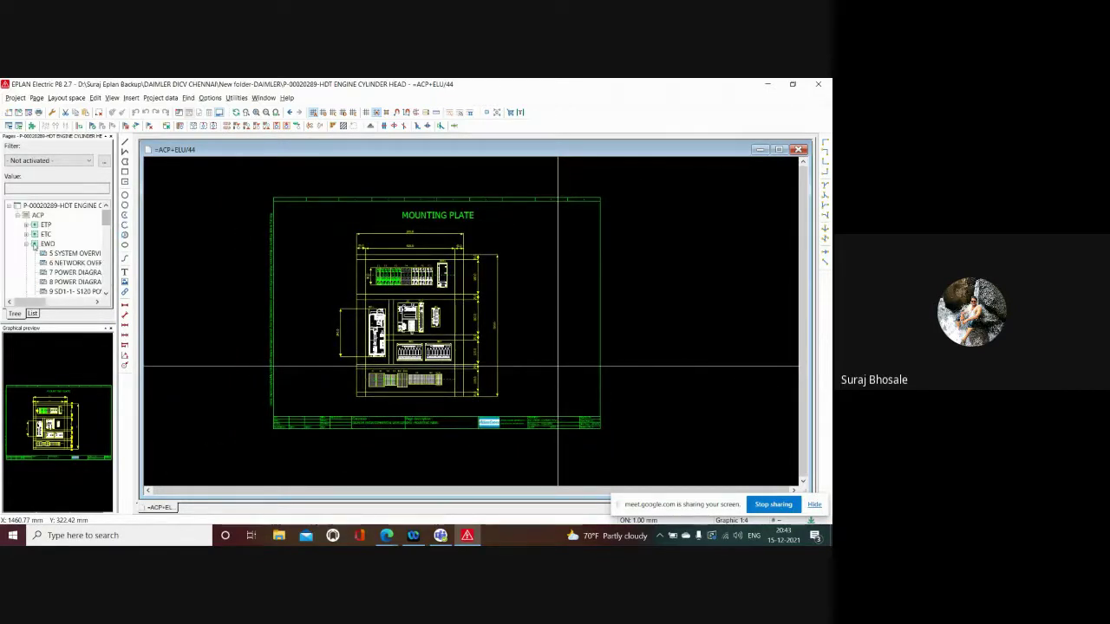
Collapse the EWD, ELU and ACP nodes of the page tree.
left_click(28, 245)
left_click(27, 253)
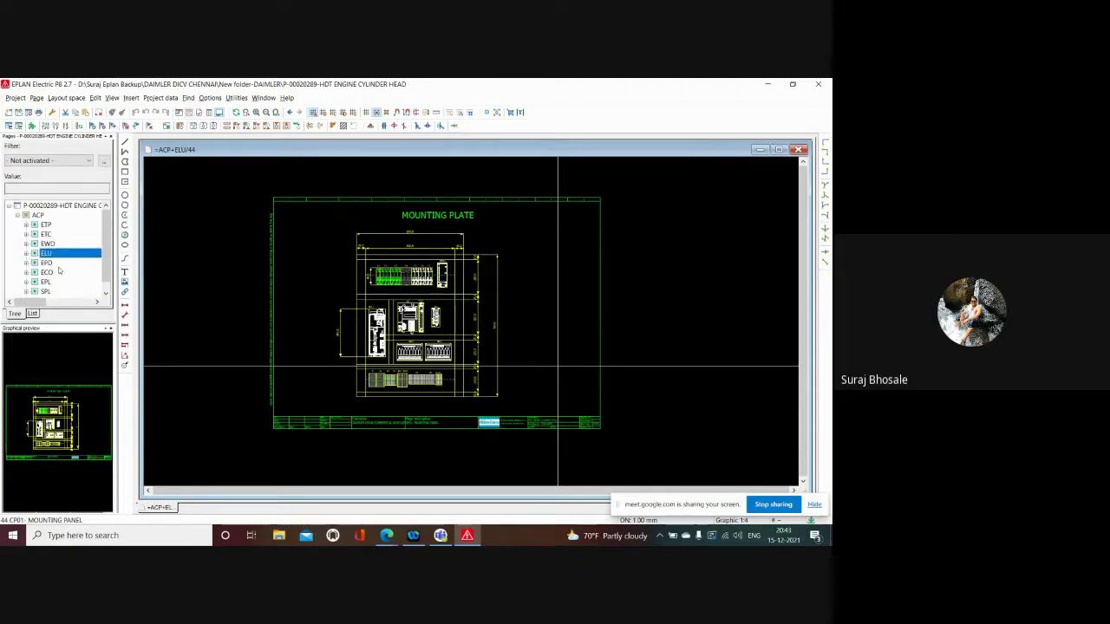
left_click(17, 215)
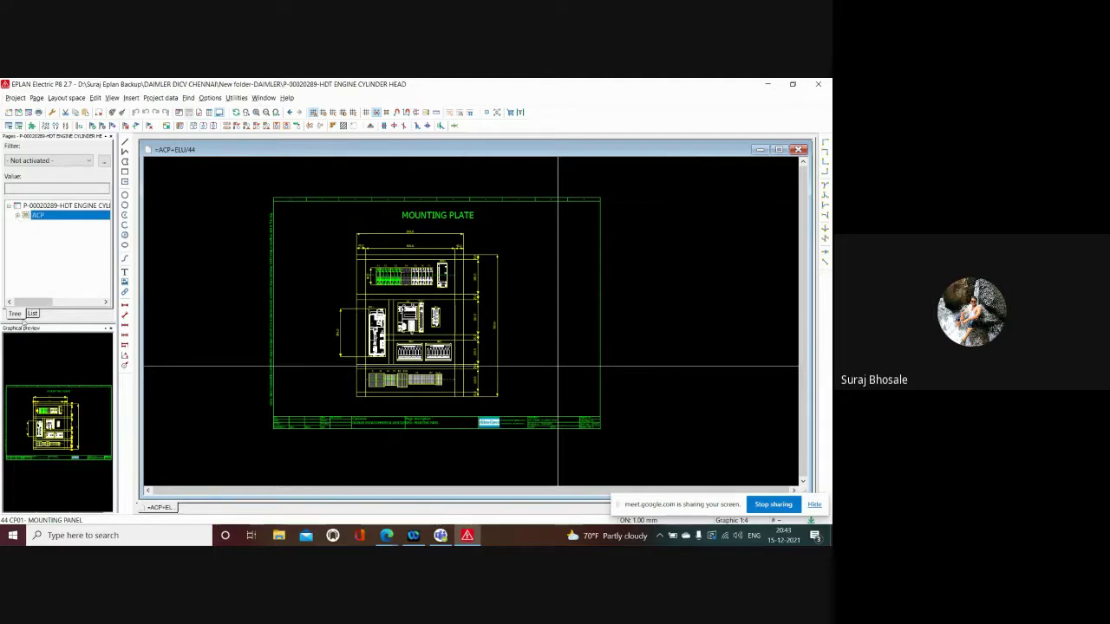
Measure a distance on the mounting plate from the plate corner to a second point.
left_click(124, 346)
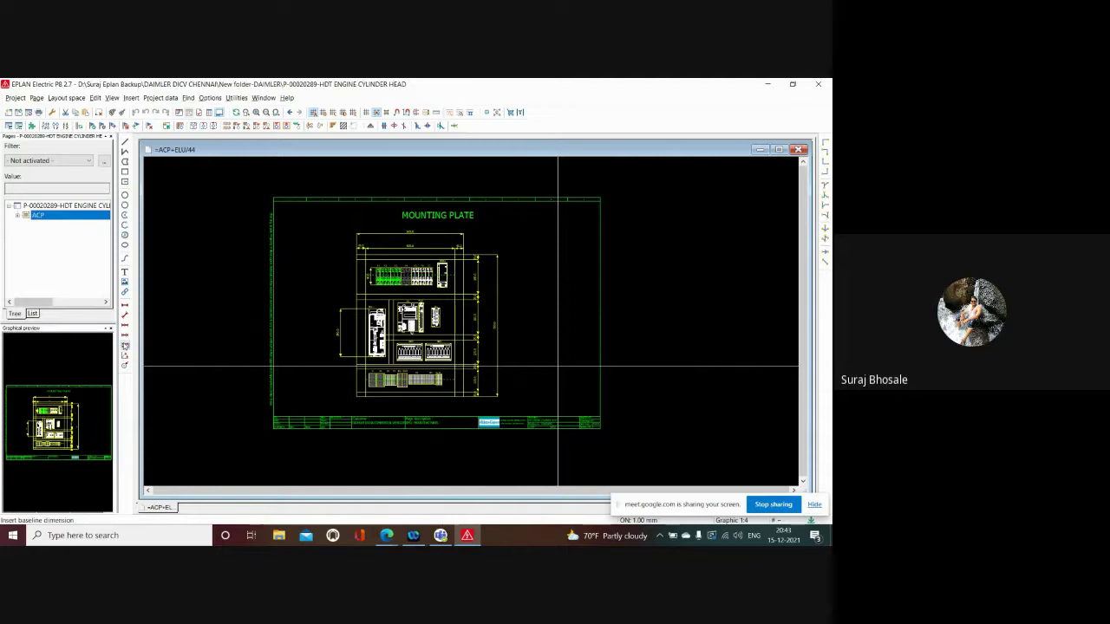
left_click(124, 308)
scroll(522, 276, "up", 5)
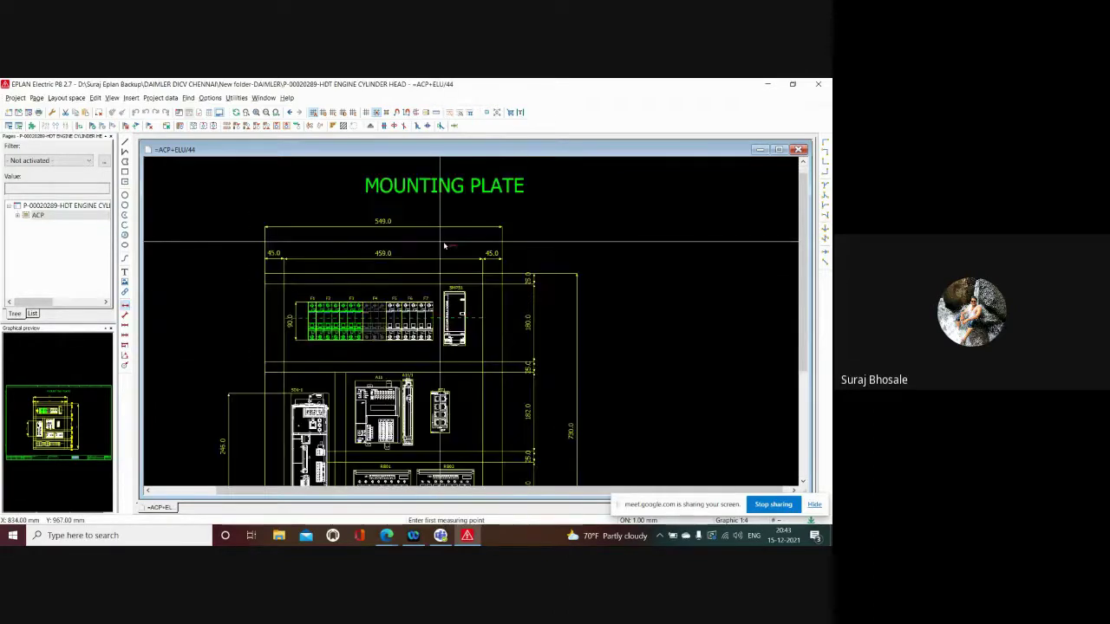
scroll(523, 278, "up", 1)
scroll(555, 295, "down", 1)
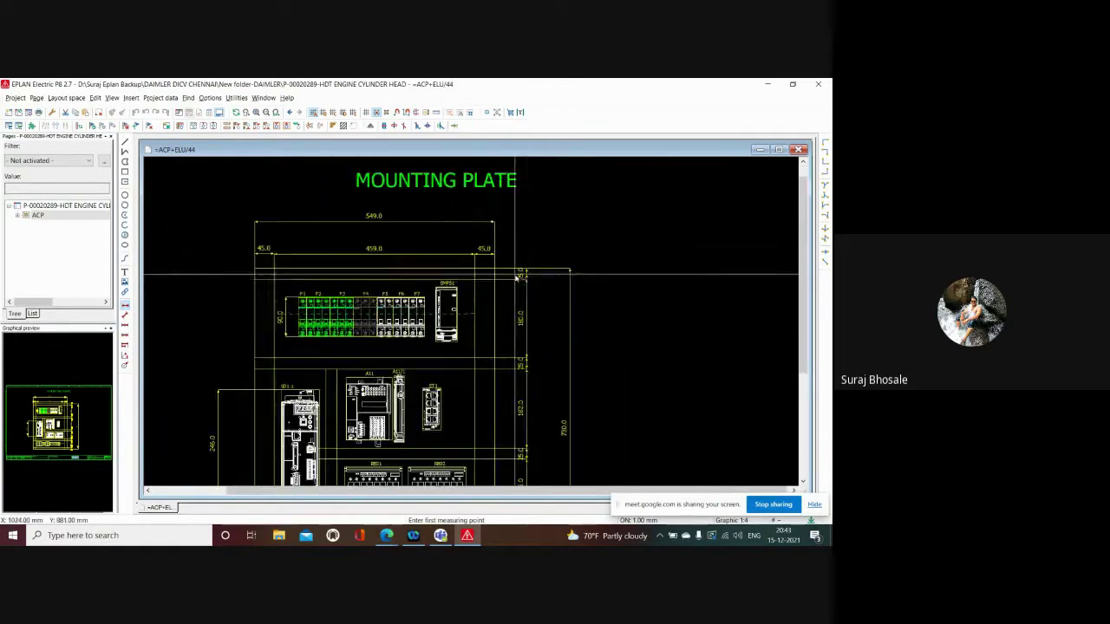
scroll(580, 308, "up", 2)
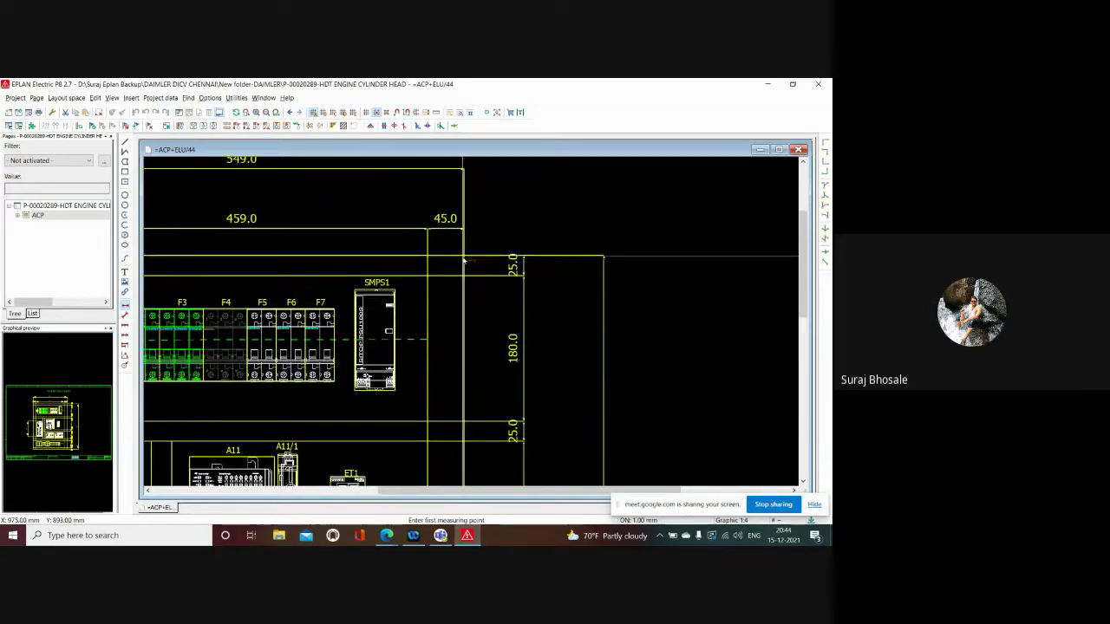
left_click(465, 258)
scroll(593, 175, "down", 2)
scroll(593, 175, "down", 1)
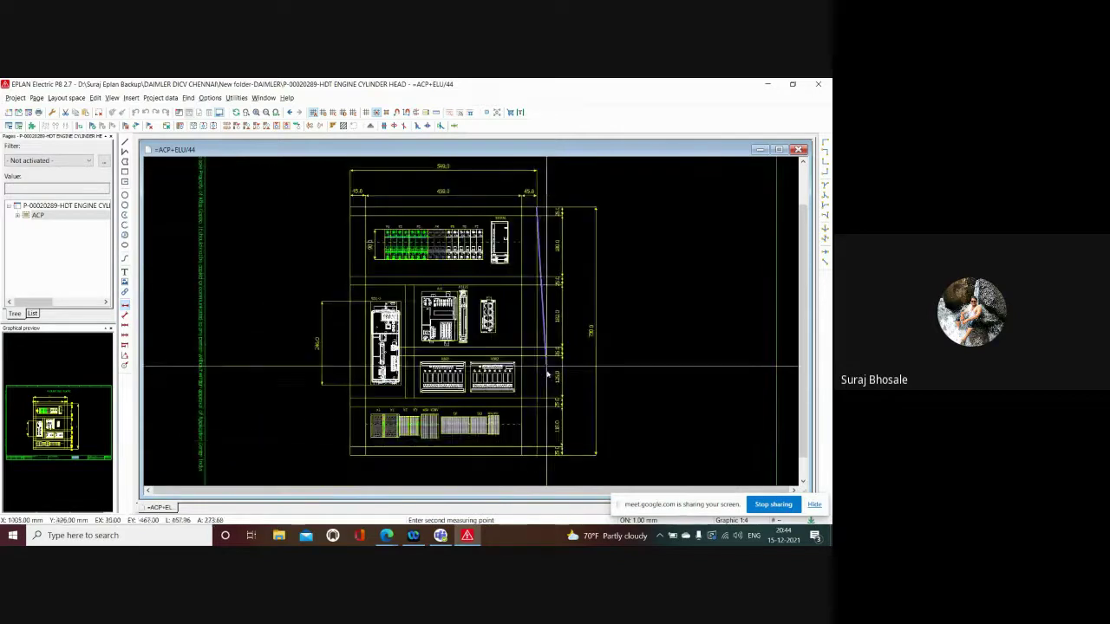
scroll(505, 452, "up", 2)
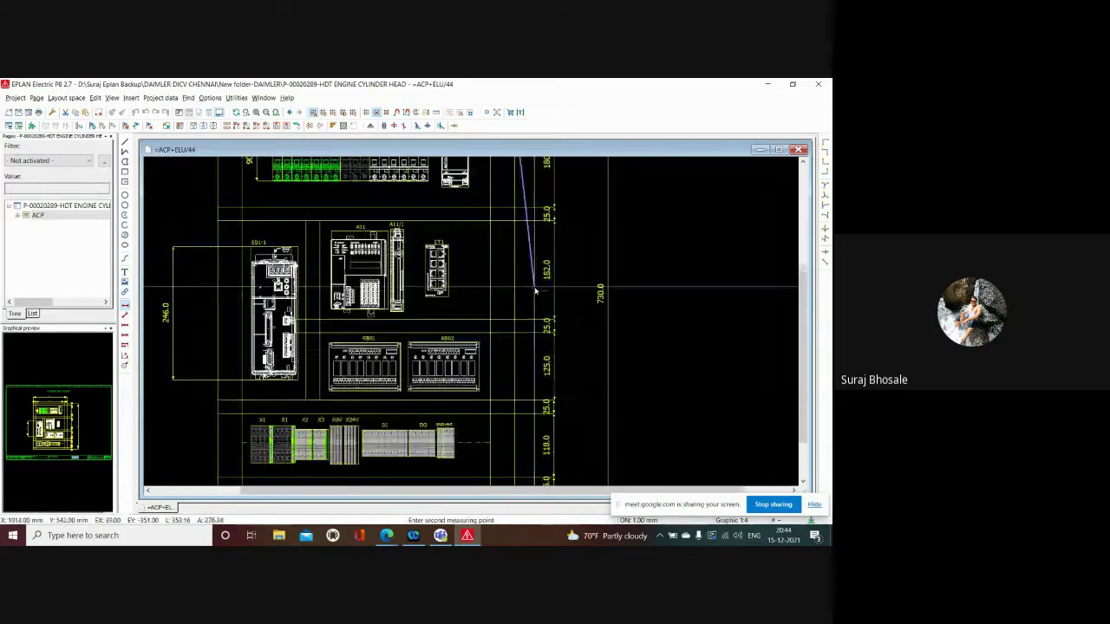
scroll(516, 438, "down", 1)
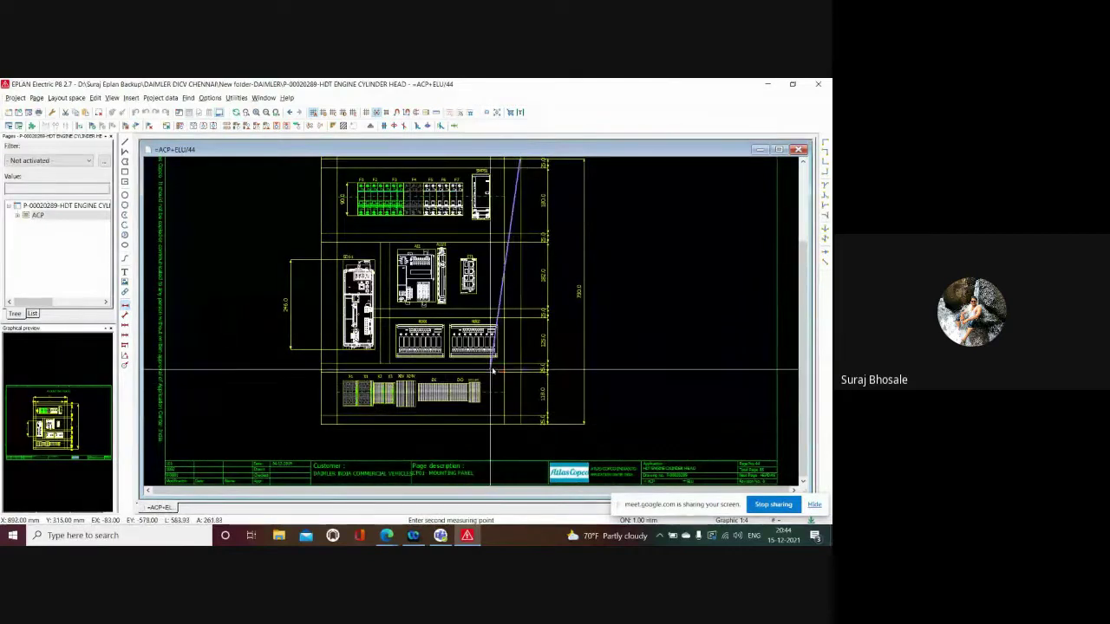
left_click(588, 407)
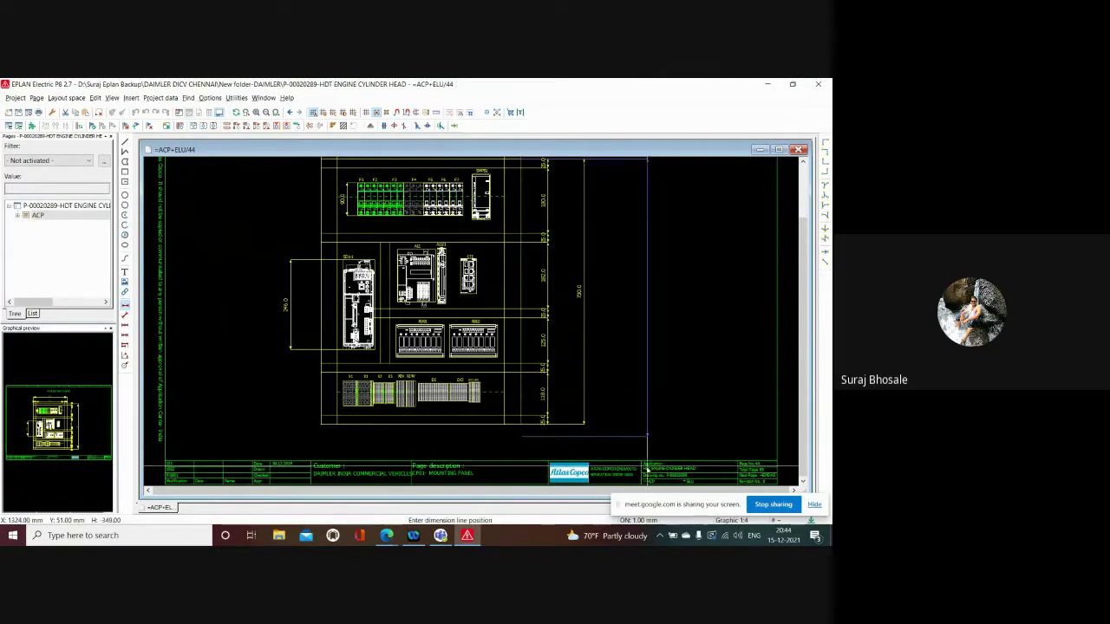
Cancel the dimension line and zoom out to show the 549.0-wide plate with 45.0 margins.
scroll(599, 308, "up", 2)
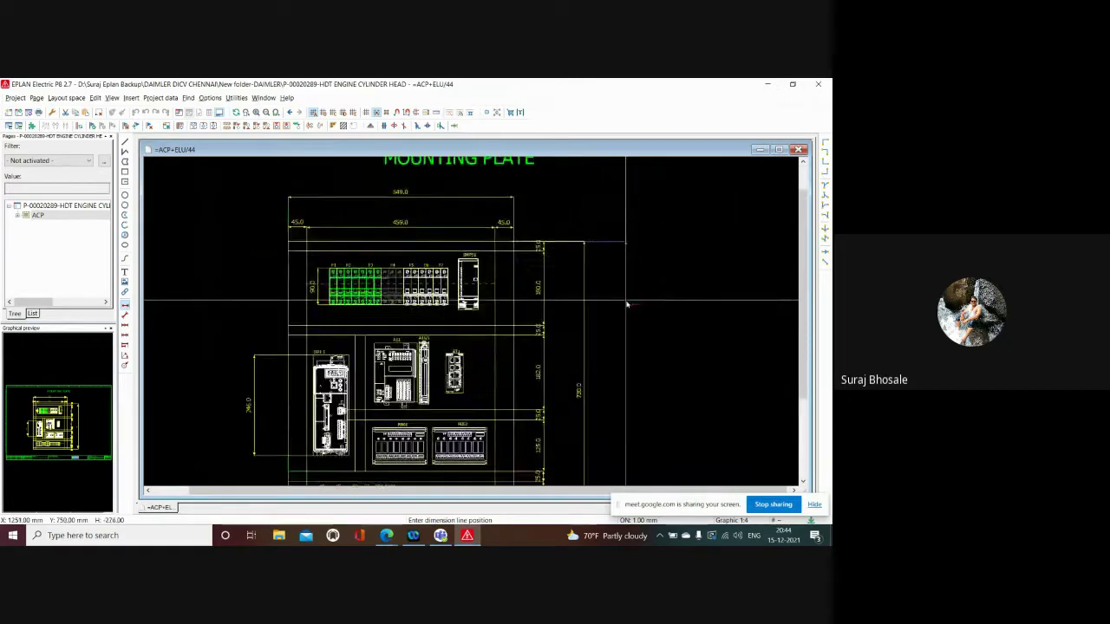
key("Escape")
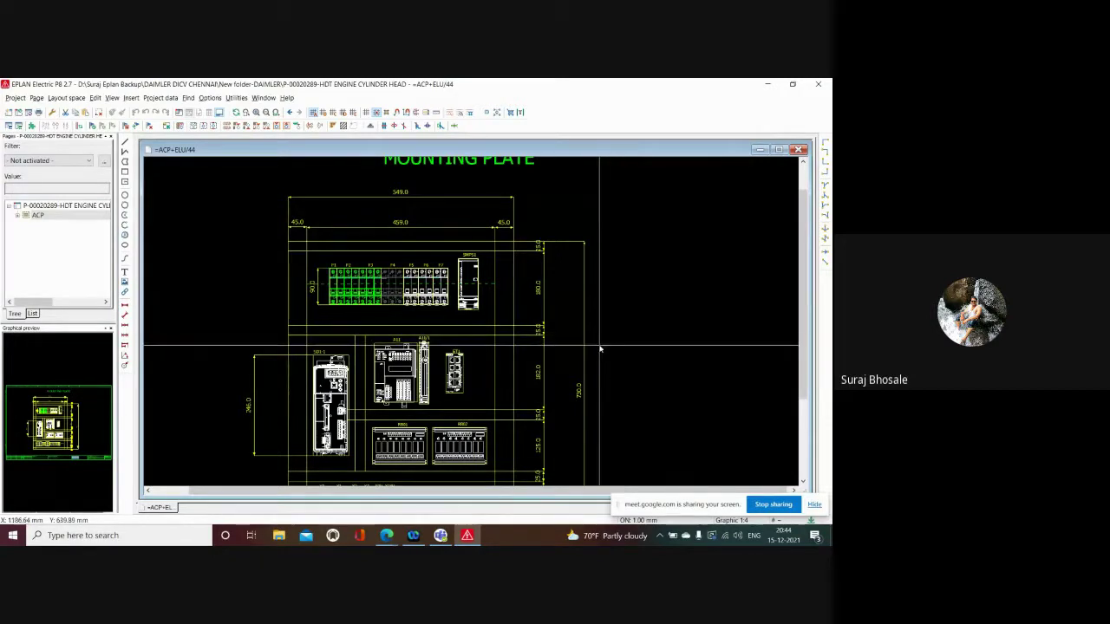
scroll(581, 200, "down", 1)
scroll(582, 200, "down", 1)
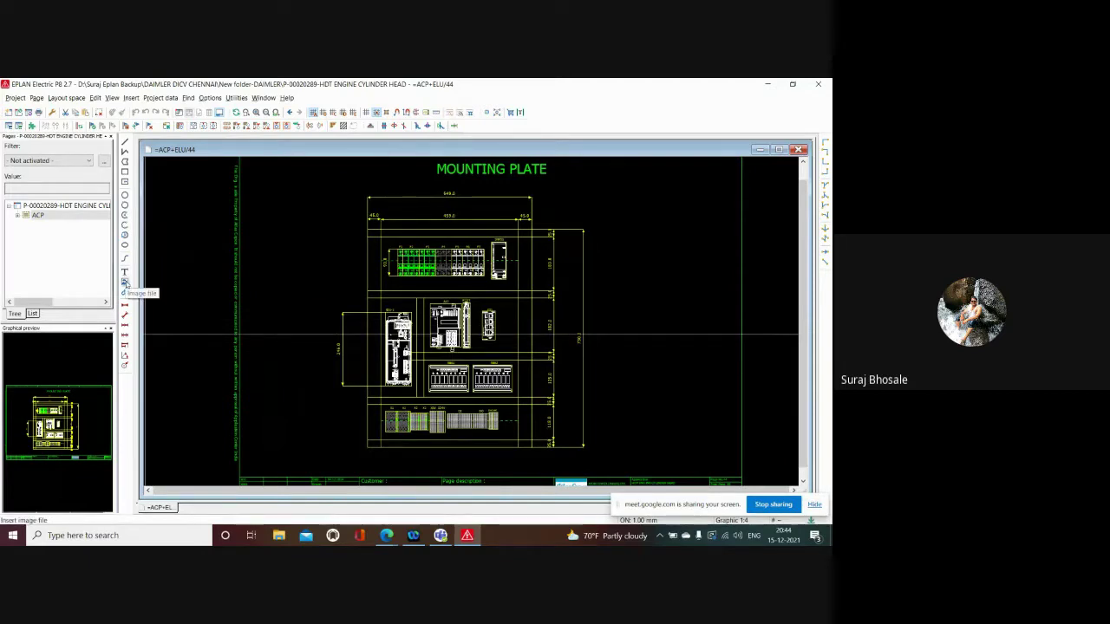
left_click(125, 282)
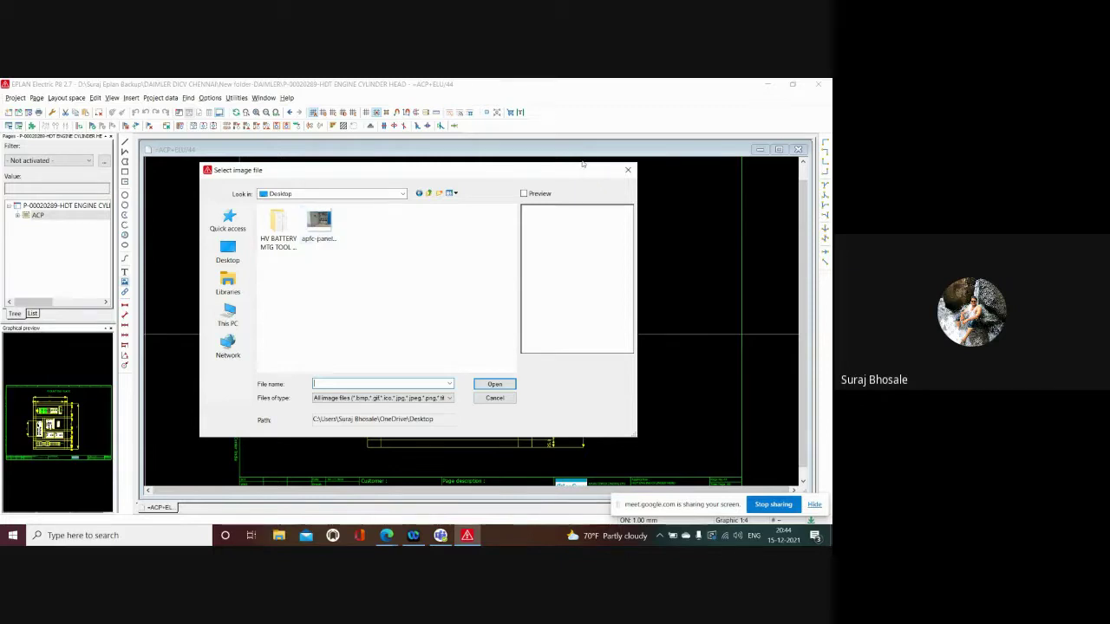
left_click(629, 170)
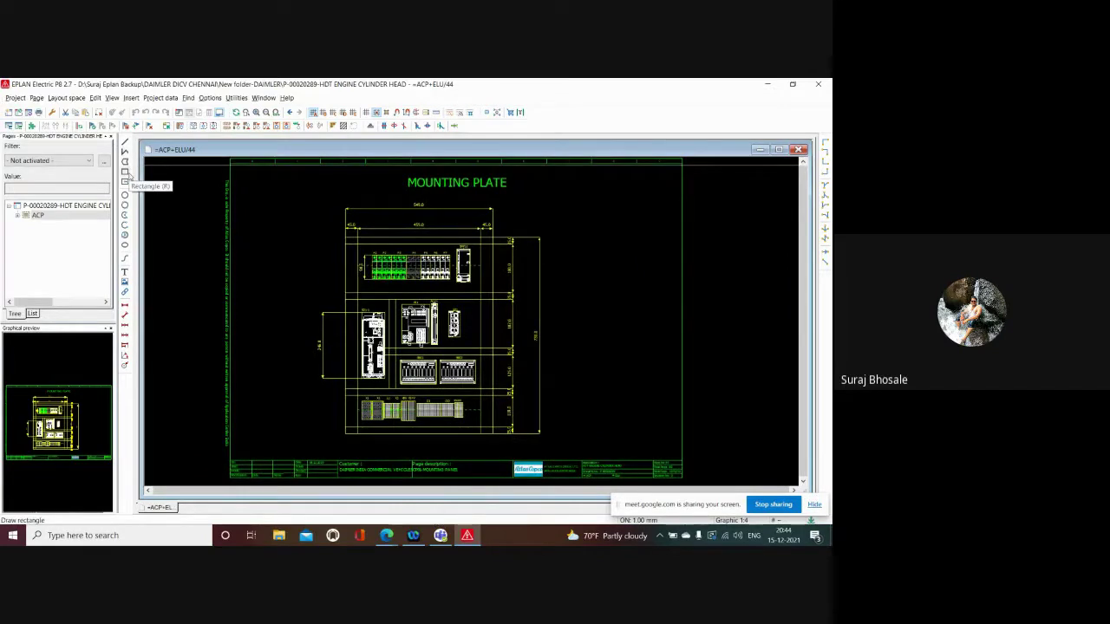
scroll(546, 217, "down", 1)
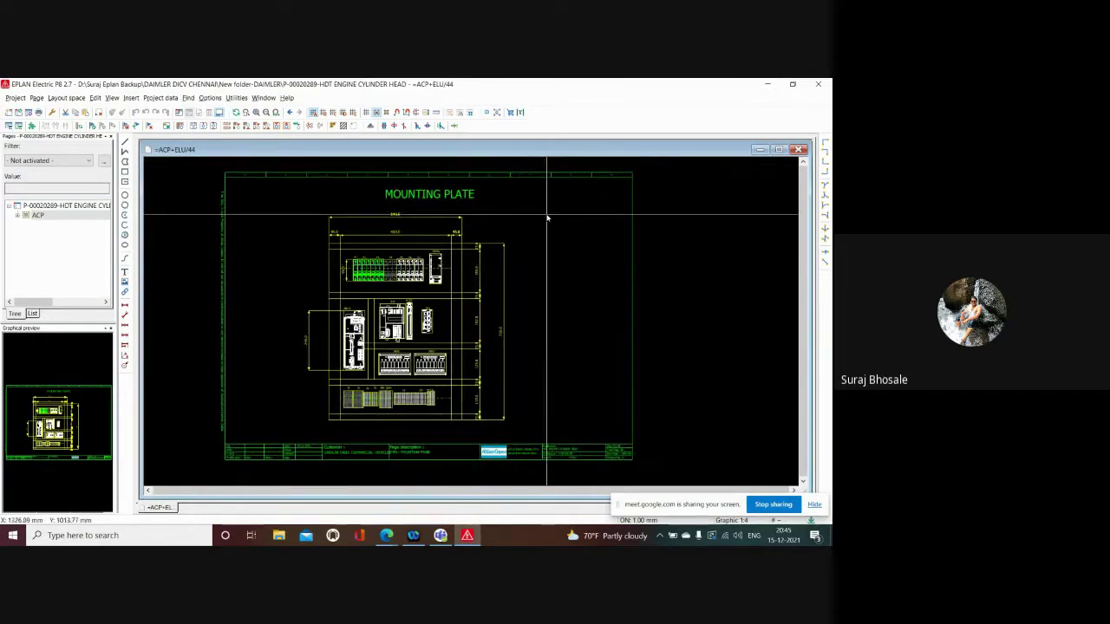
left_click(387, 537)
Bring the Google Meet window forward from the Edge taskbar thumbnail, then minimize it.
left_click(328, 490)
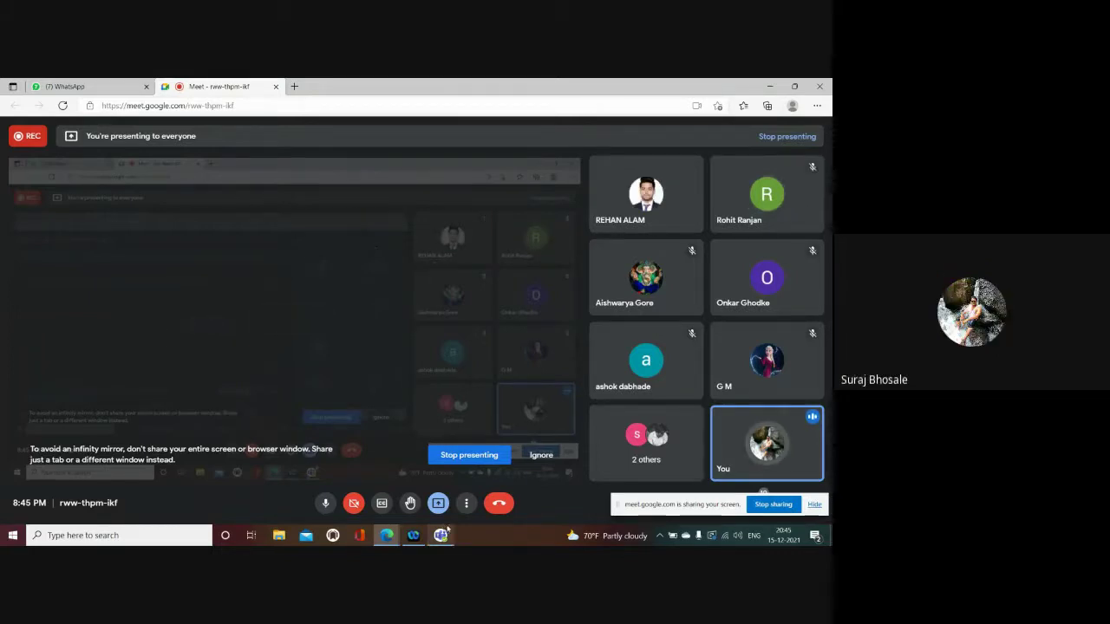
left_click(771, 87)
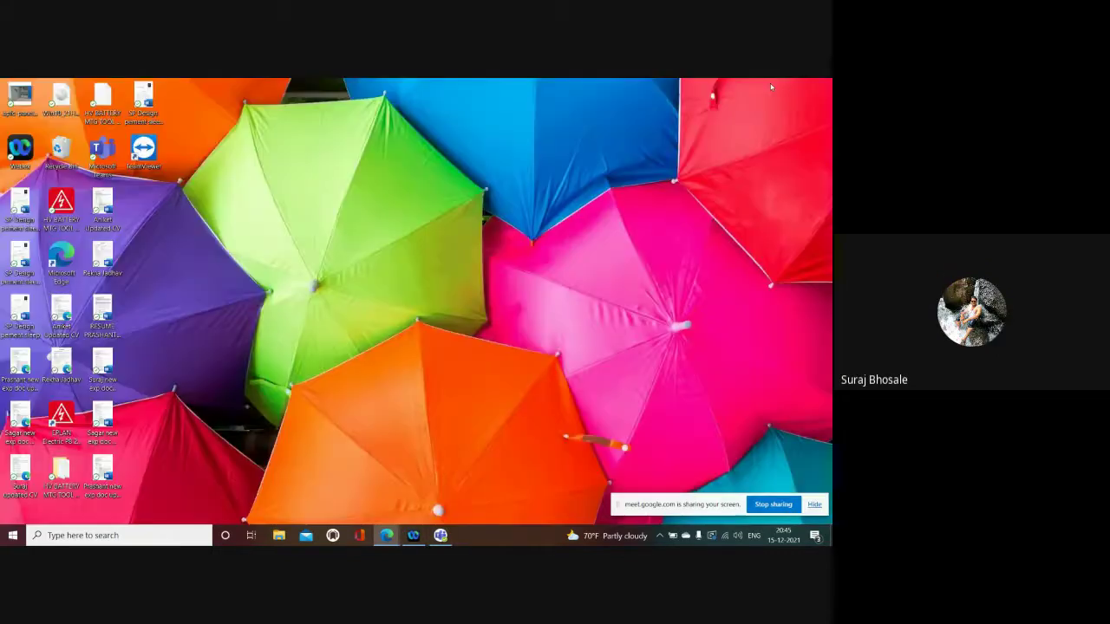
Launch EPLAN from the desktop icon, confirm the selected licence, then switch back to the Meet call.
double_click(60, 421)
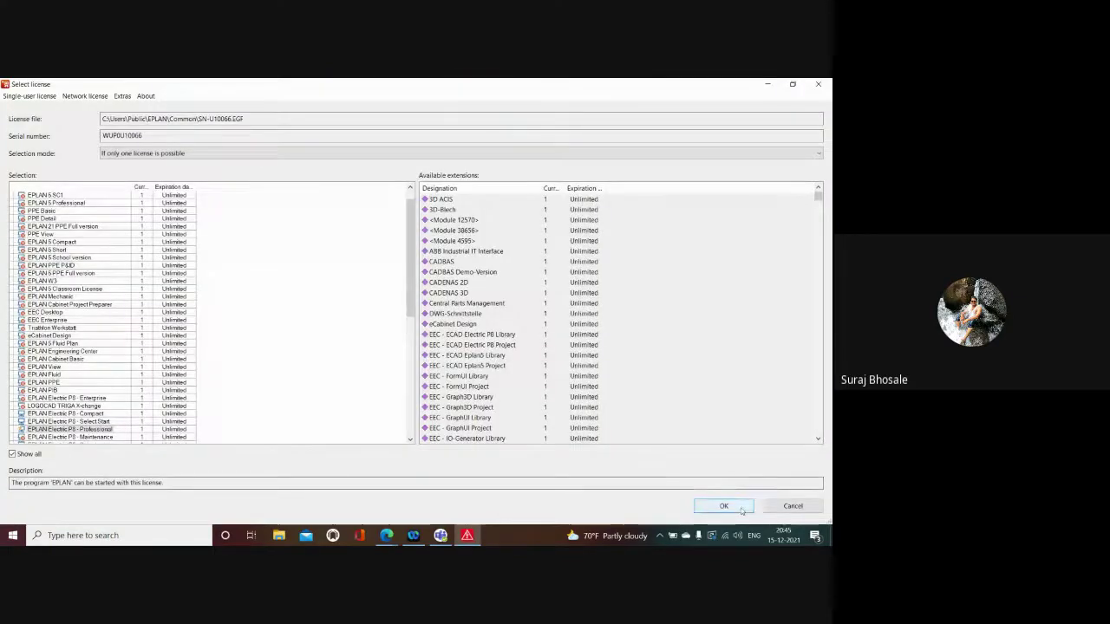
left_click(723, 506)
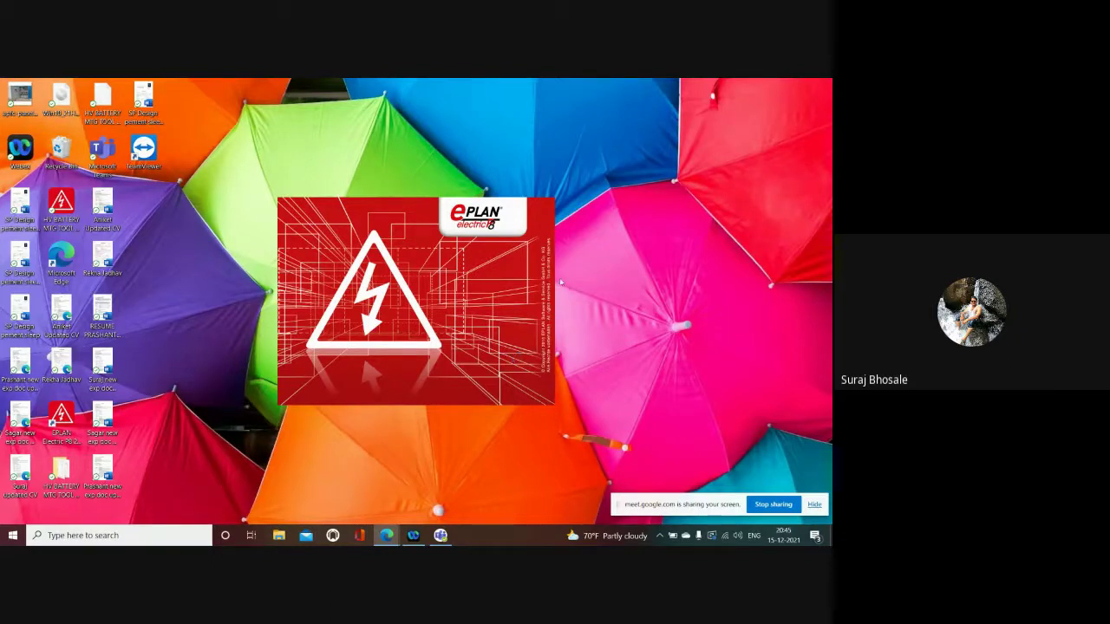
mouse_move(387, 535)
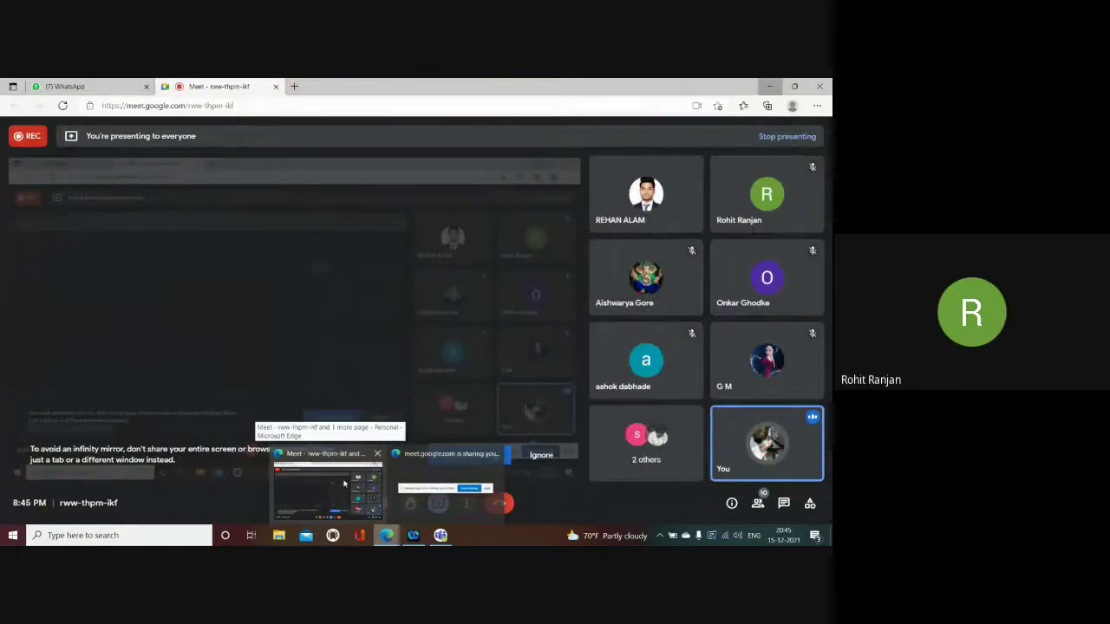
left_click(345, 482)
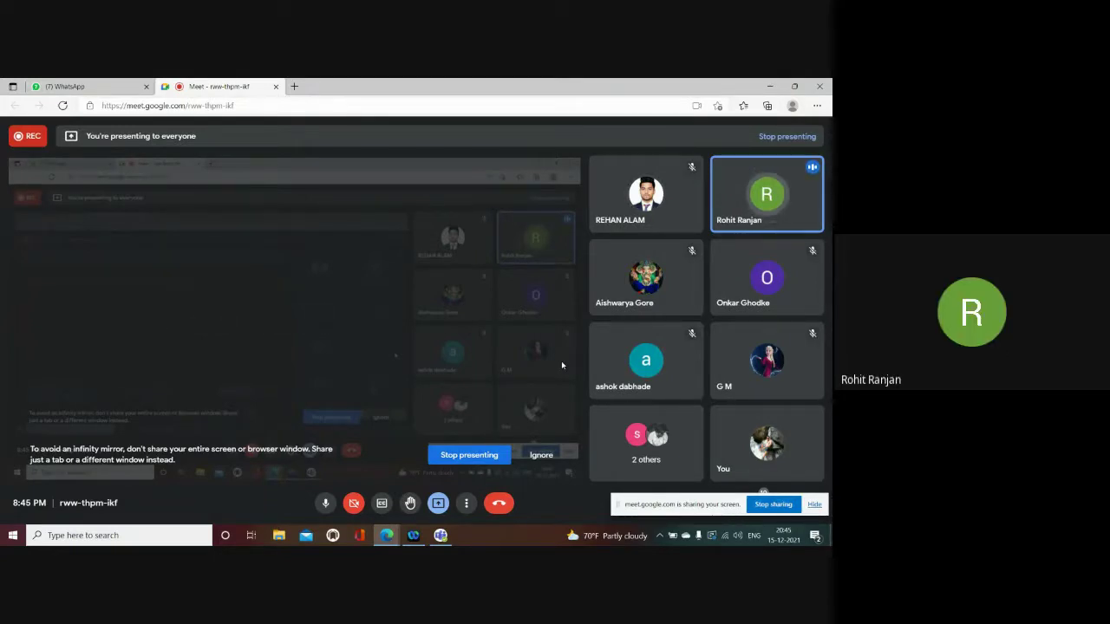
Dismiss the improvement prompt and reopen the recent P-00020289-HDT ENGINE CYLINDER HEAD project.
left_click(772, 86)
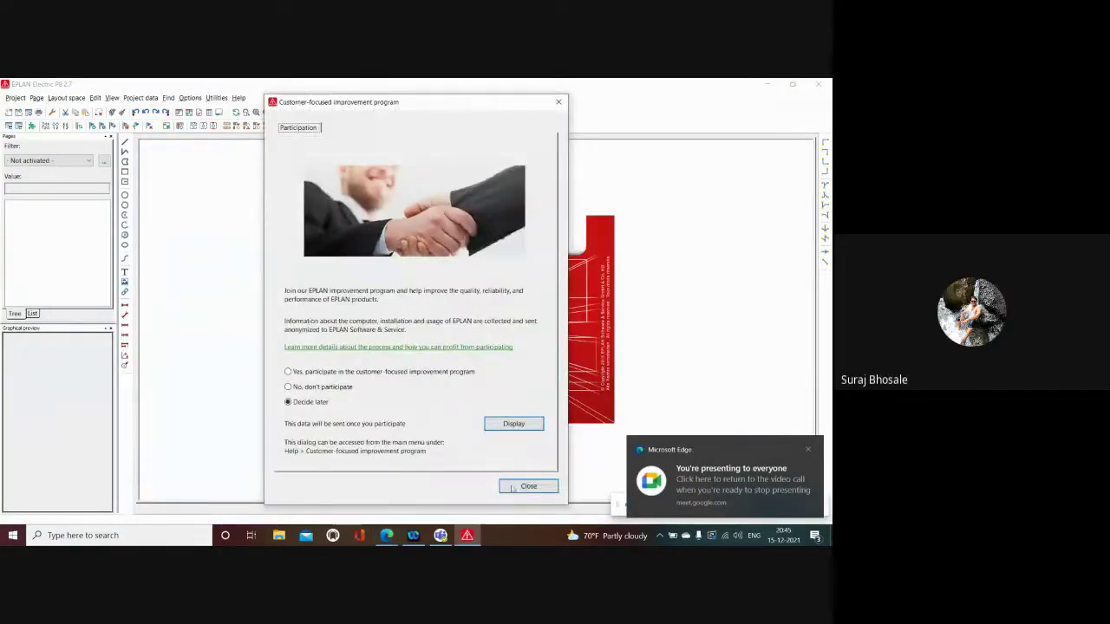
left_click(526, 483)
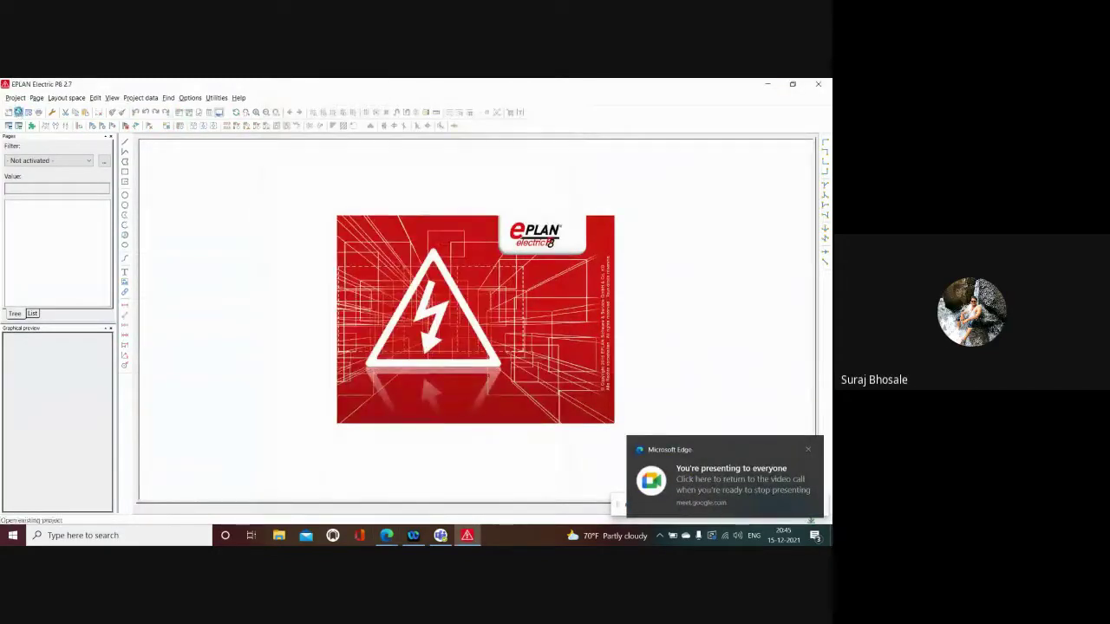
left_click(18, 111)
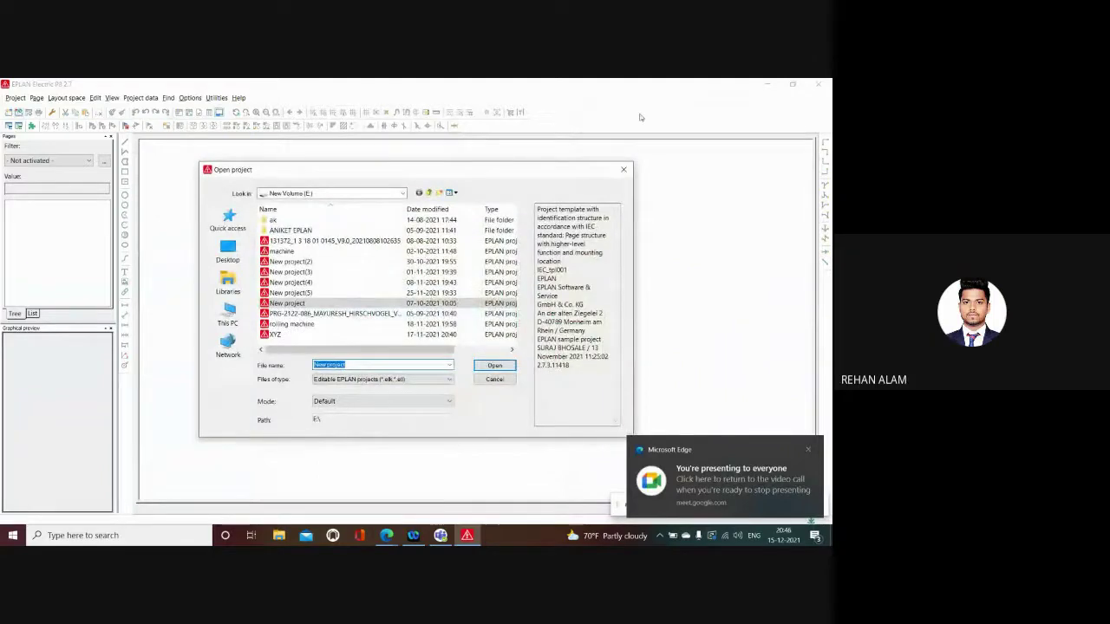
left_click(622, 169)
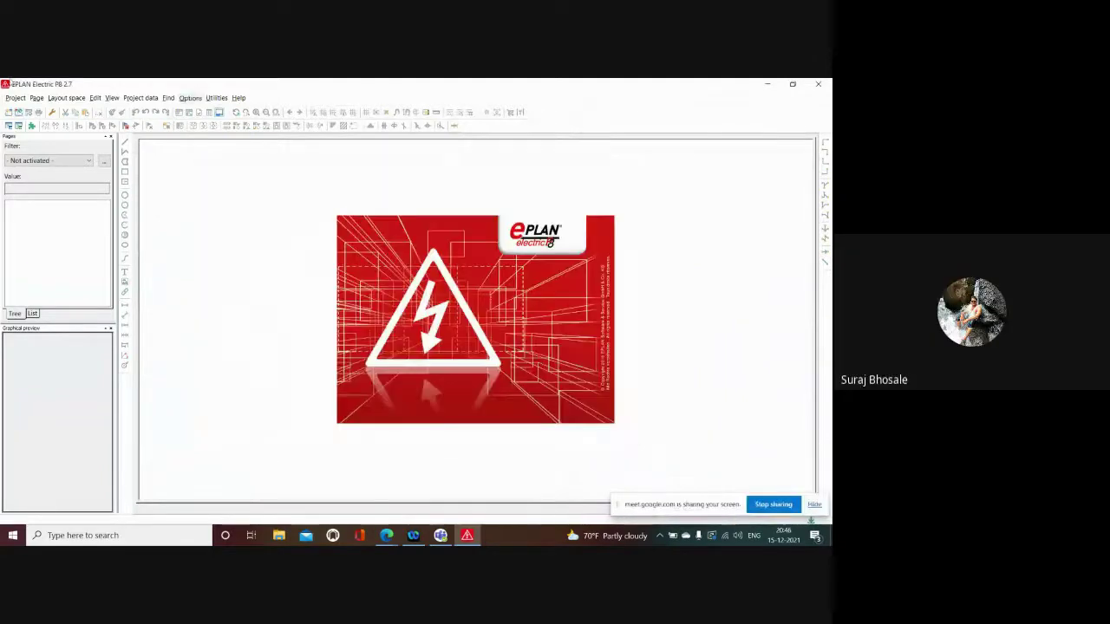
left_click(15, 97)
left_click(86, 347)
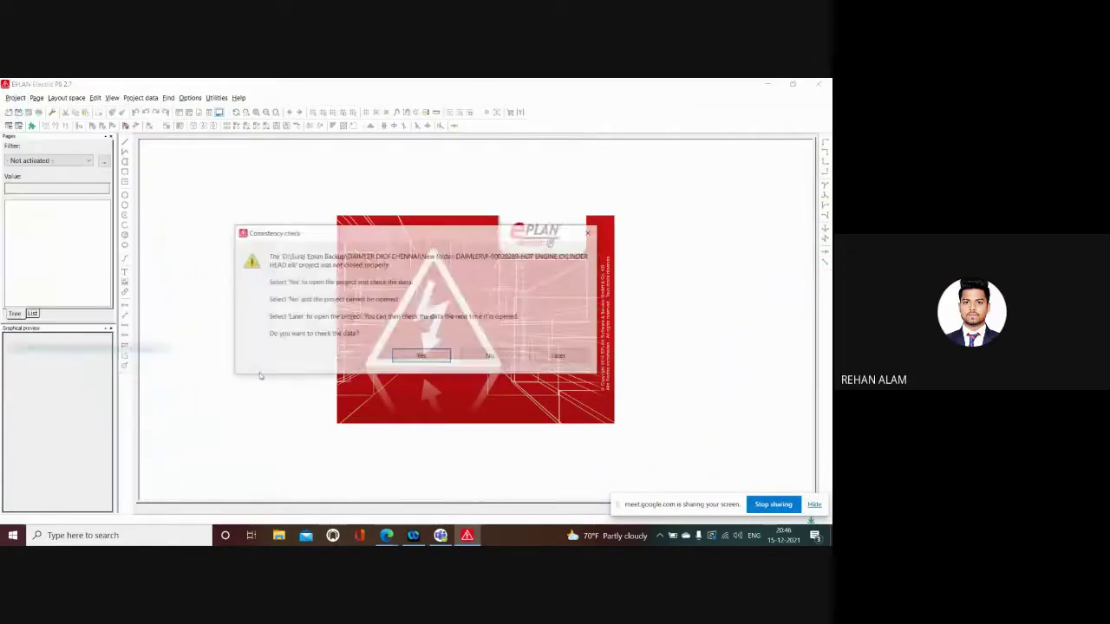
left_click(543, 359)
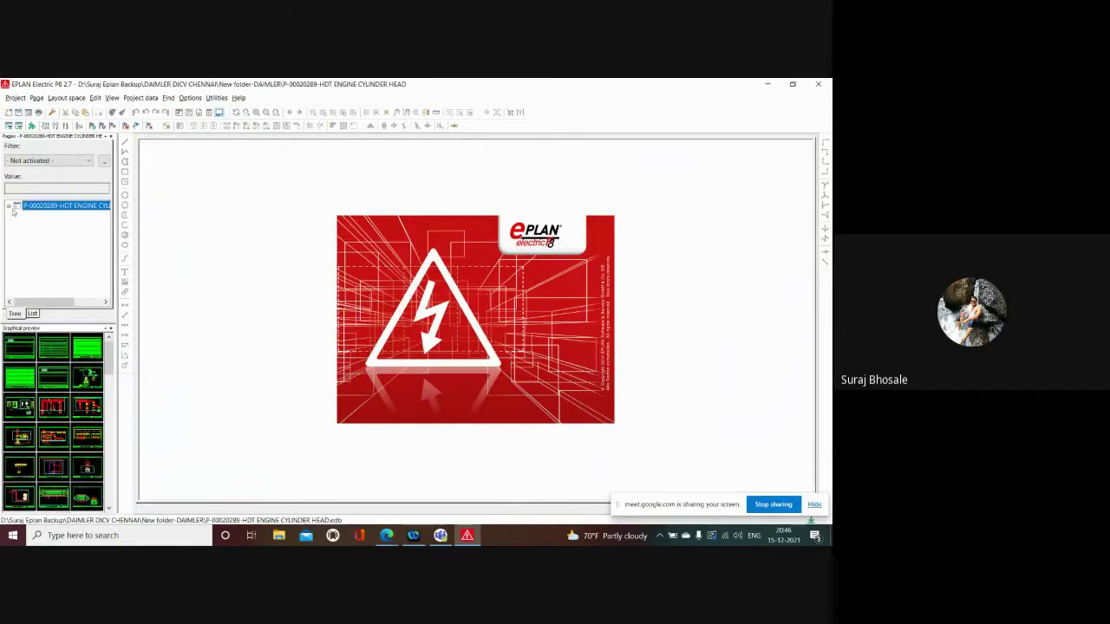
Expand ACP > EWD, open power diagram page 7, and switch back to the Google Meet call.
left_click(9, 206)
left_click(14, 215)
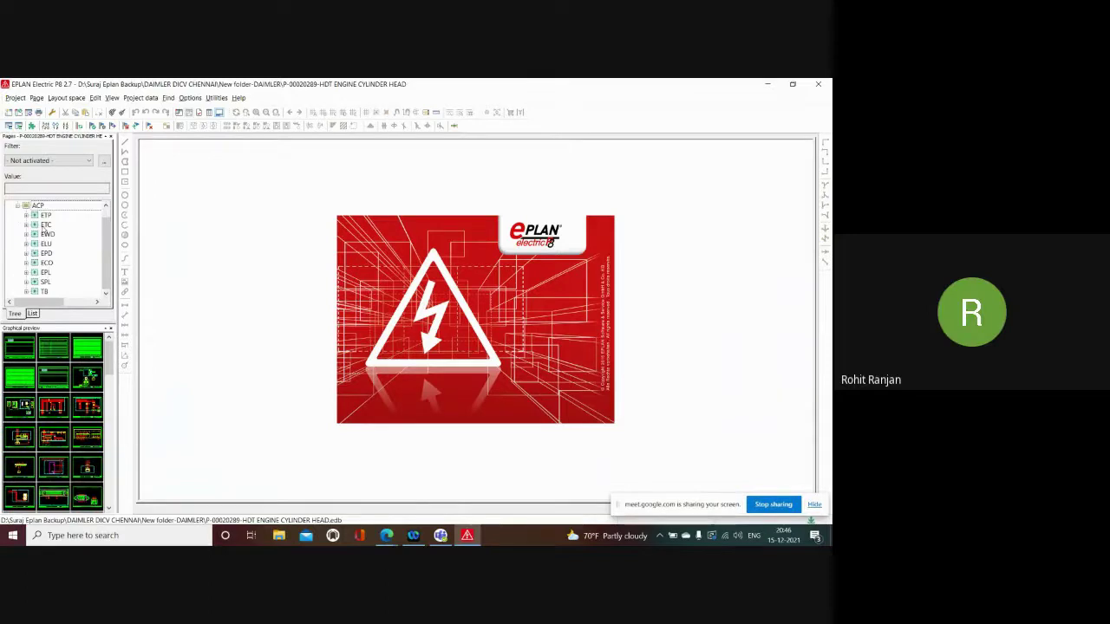
left_click(26, 234)
double_click(74, 234)
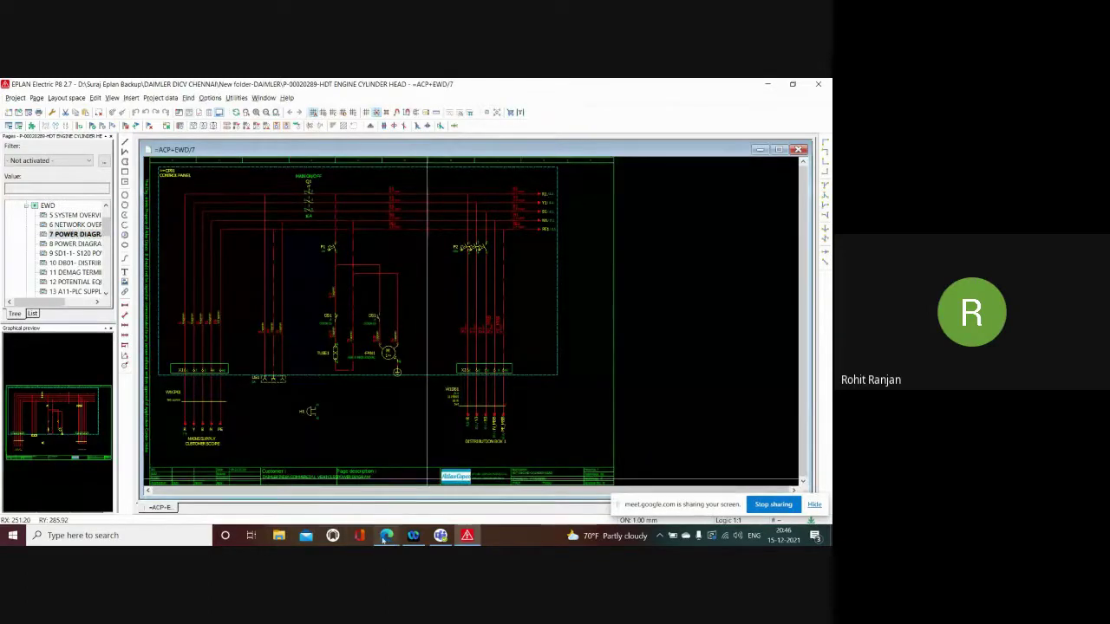
left_click(387, 535)
left_click(332, 484)
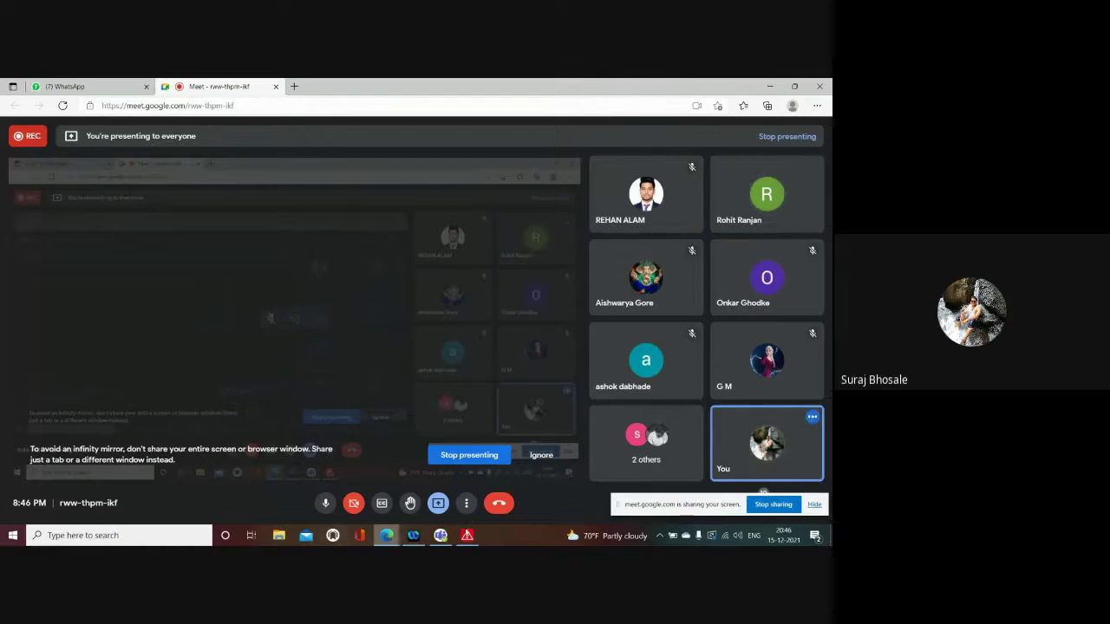
Stop sharing the screen in the Google Meet call.
left_click(491, 458)
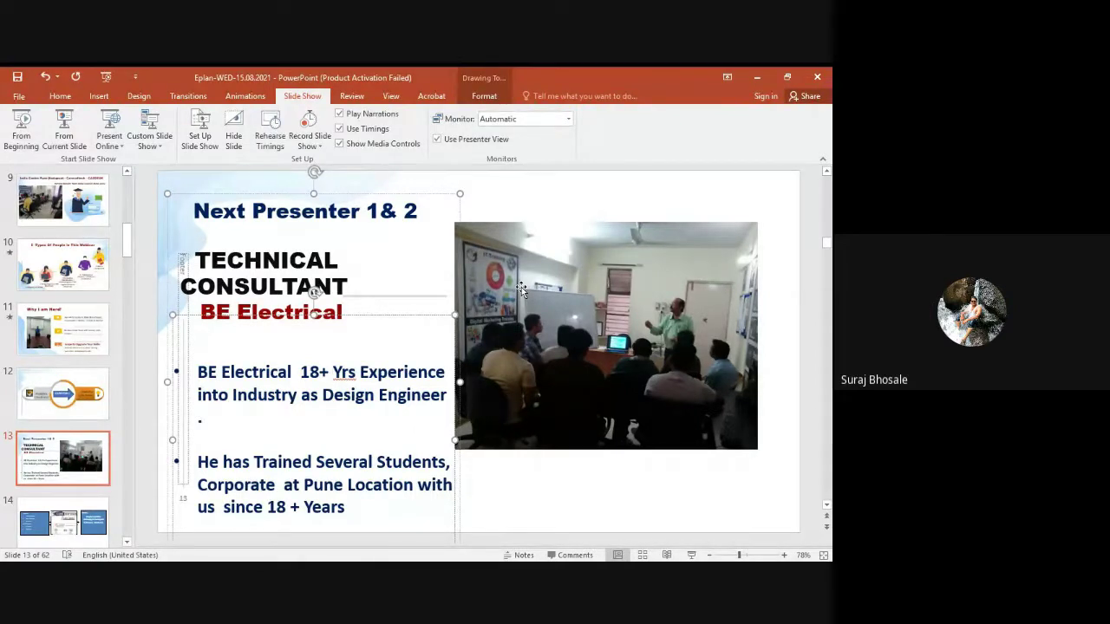
Select slide 12 (Problem–COURSE (Skills)–Solutions) and run the slide show from it.
scroll(511, 473, "down", 1)
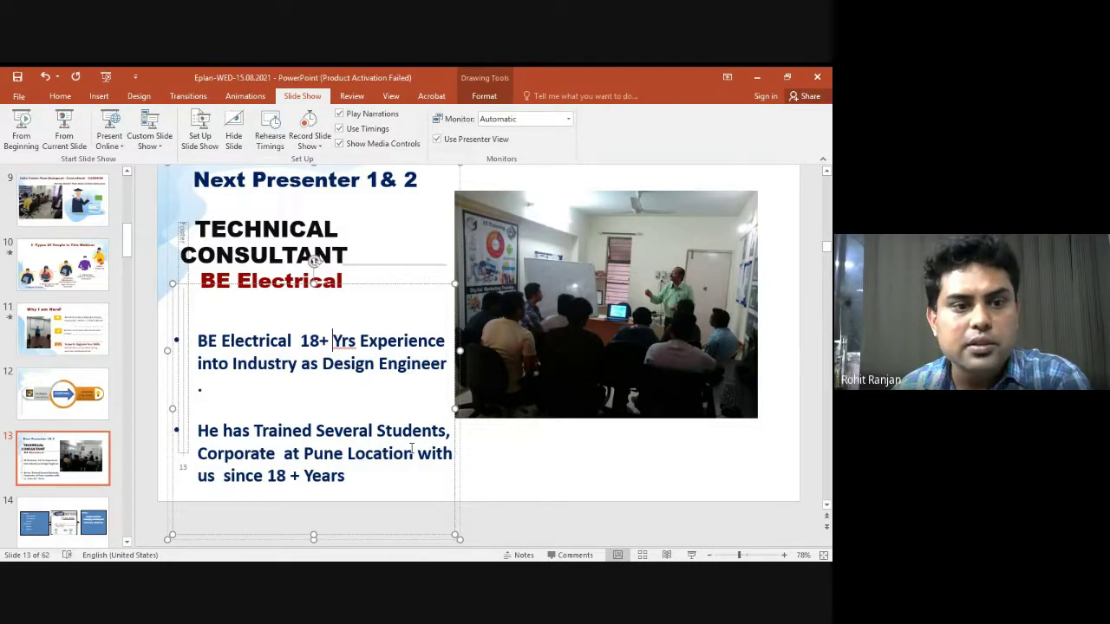
left_click(58, 399)
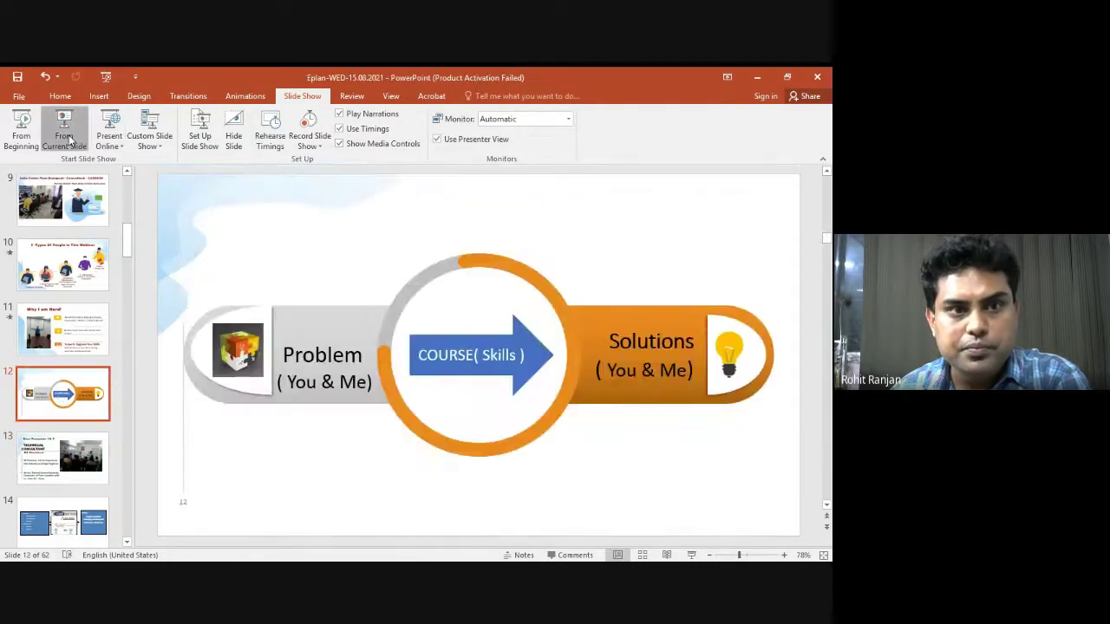
left_click(65, 130)
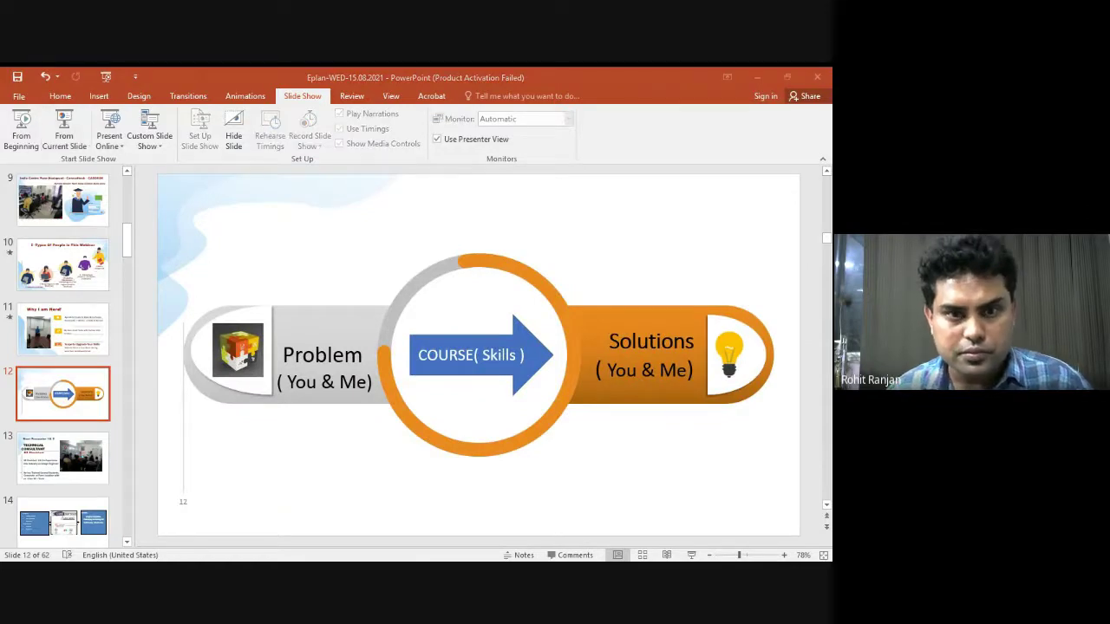